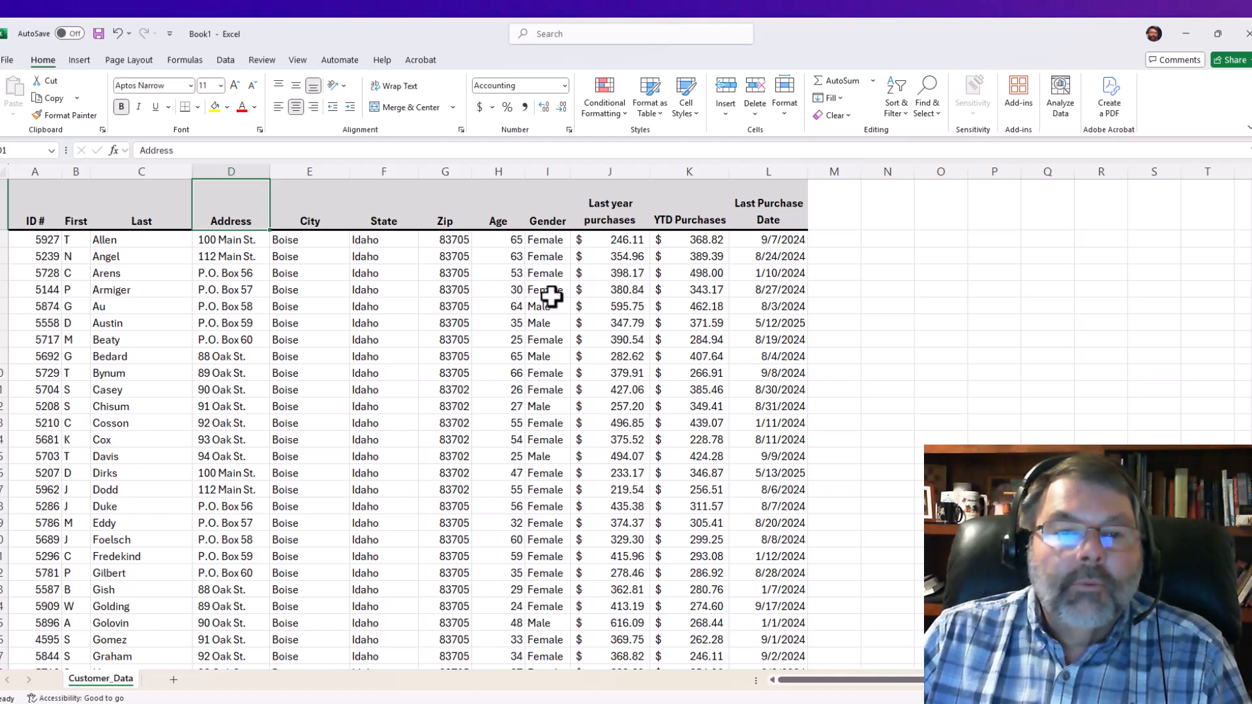
- Examine the Last year purchases and YTD Purchases columns in the customer data
{"action": "left_click", "coordinate": [603, 214]}
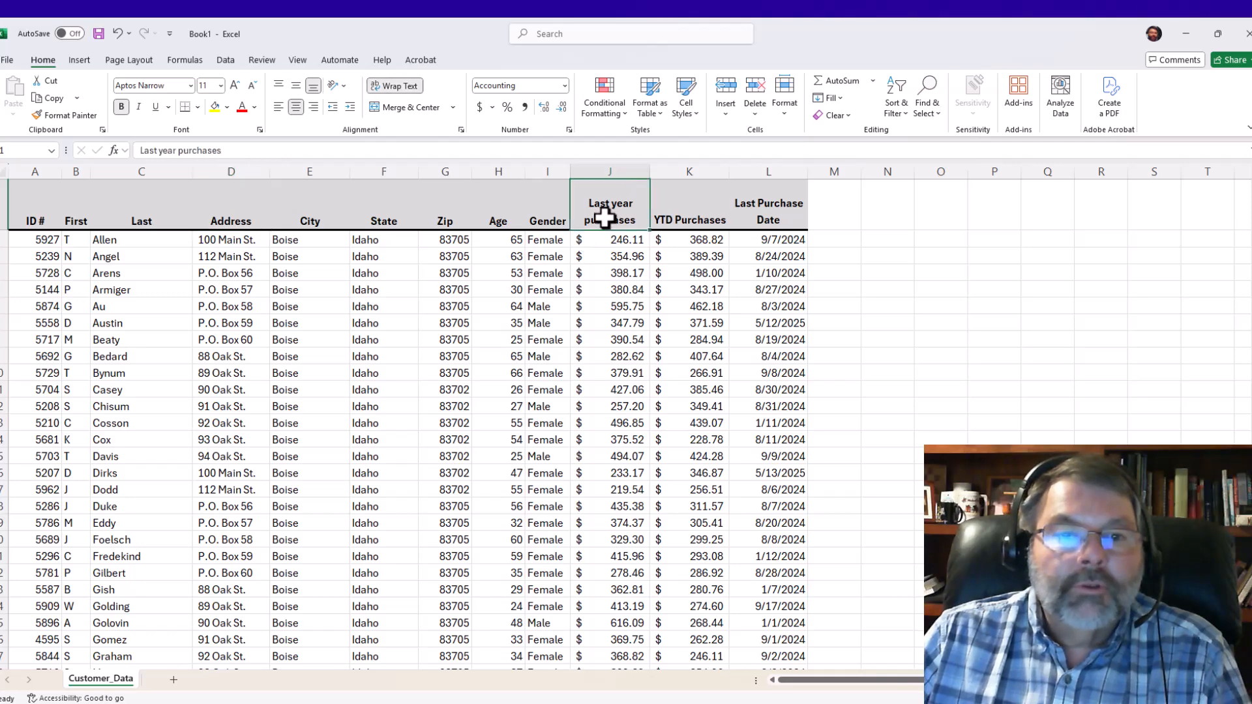
{"action": "left_click", "coordinate": [618, 256]}
{"action": "left_click", "coordinate": [676, 222]}
{"action": "left_click", "coordinate": [600, 204]}
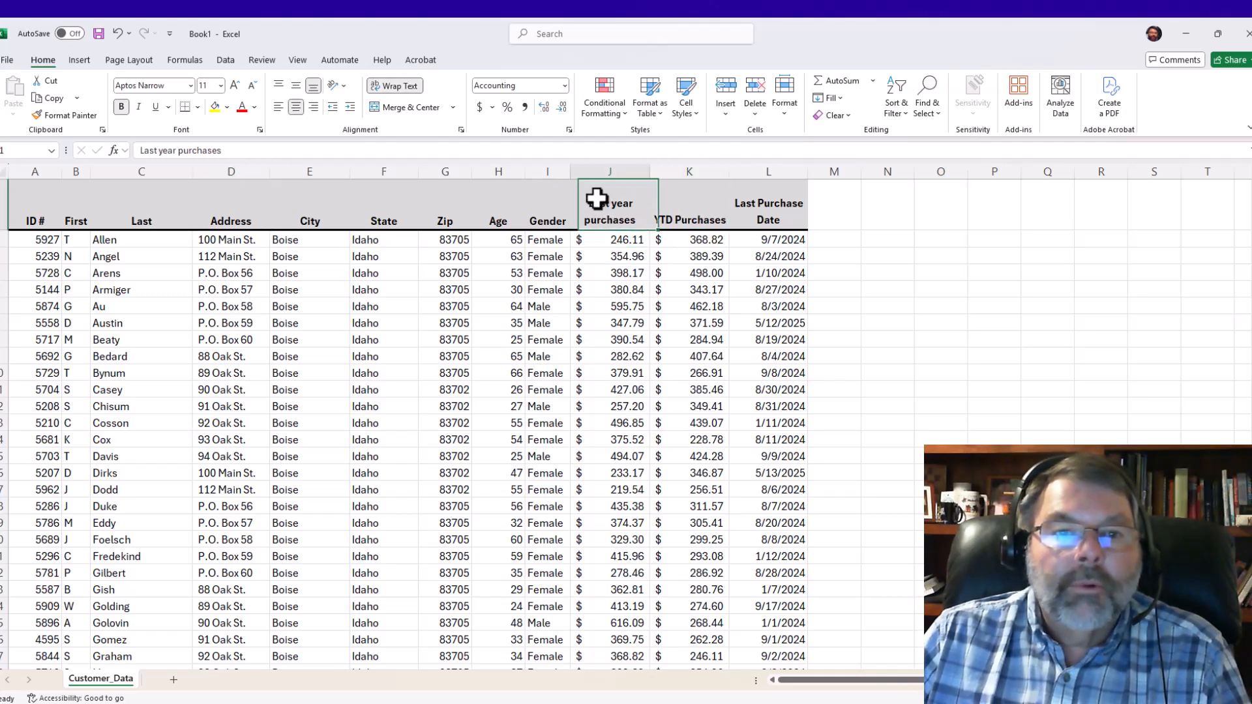
{"action": "left_click", "coordinate": [621, 242]}
{"action": "left_click", "coordinate": [689, 217]}
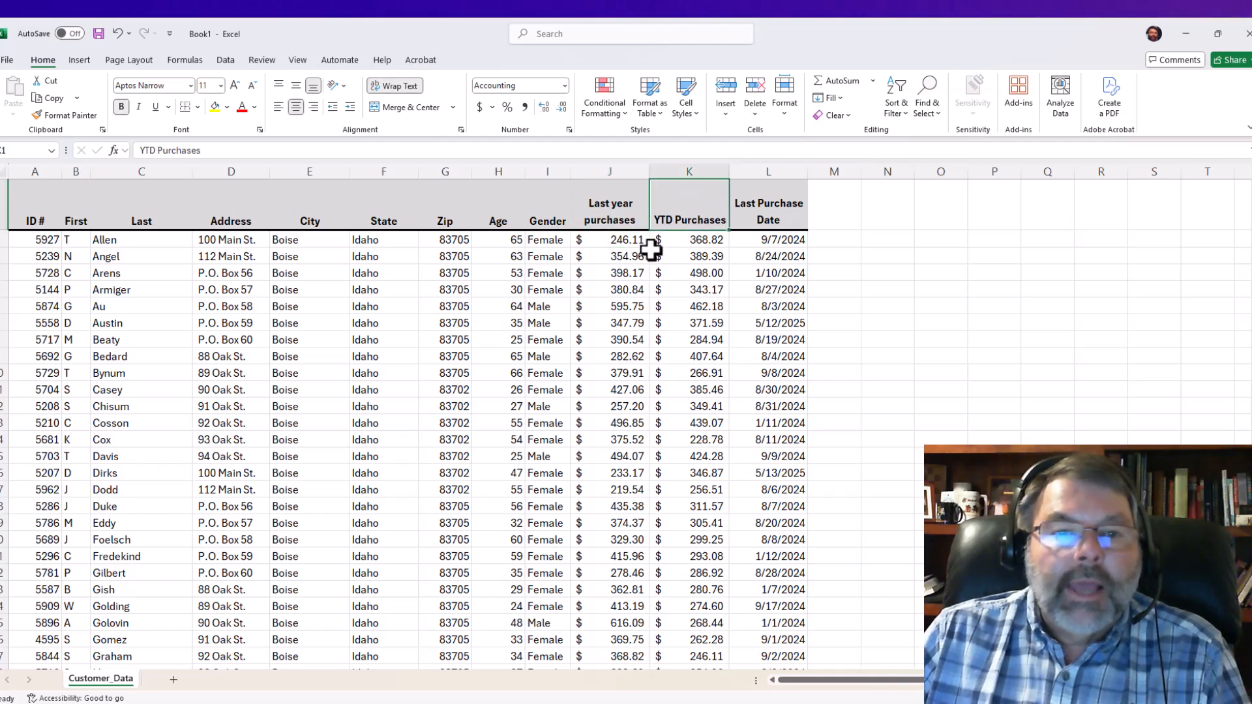
{"action": "left_click", "coordinate": [637, 254]}
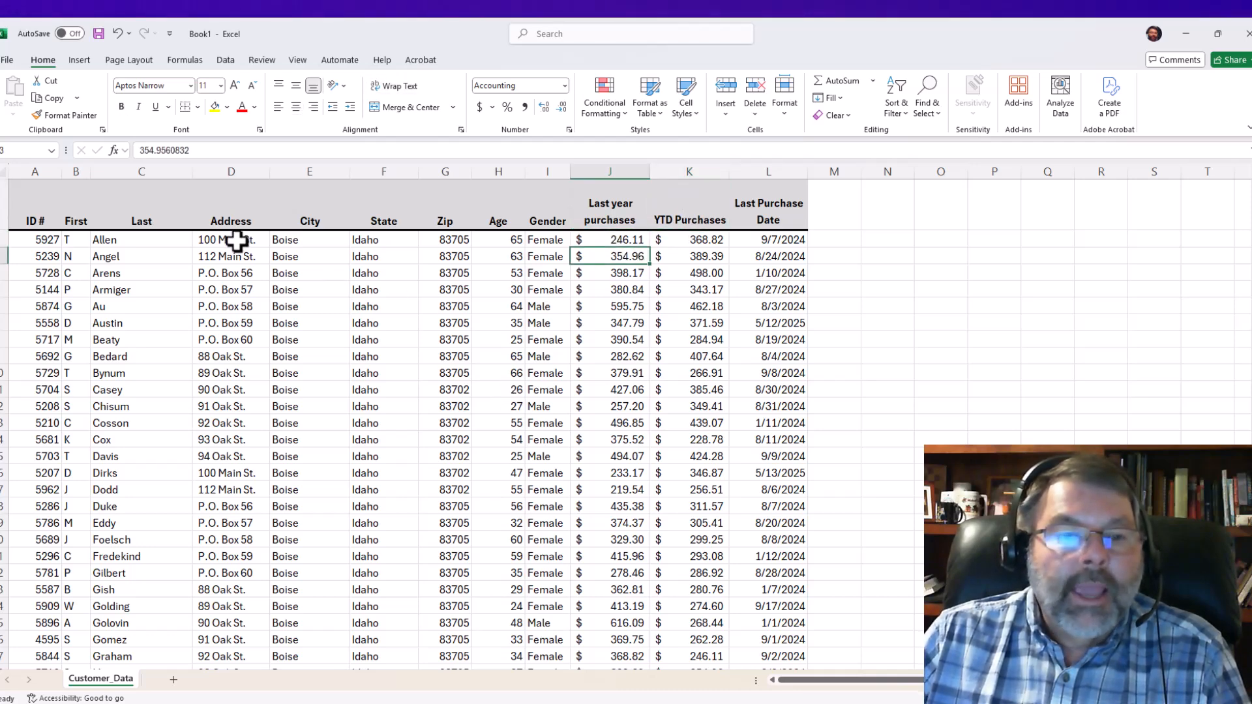
{"action": "left_click", "coordinate": [694, 242]}
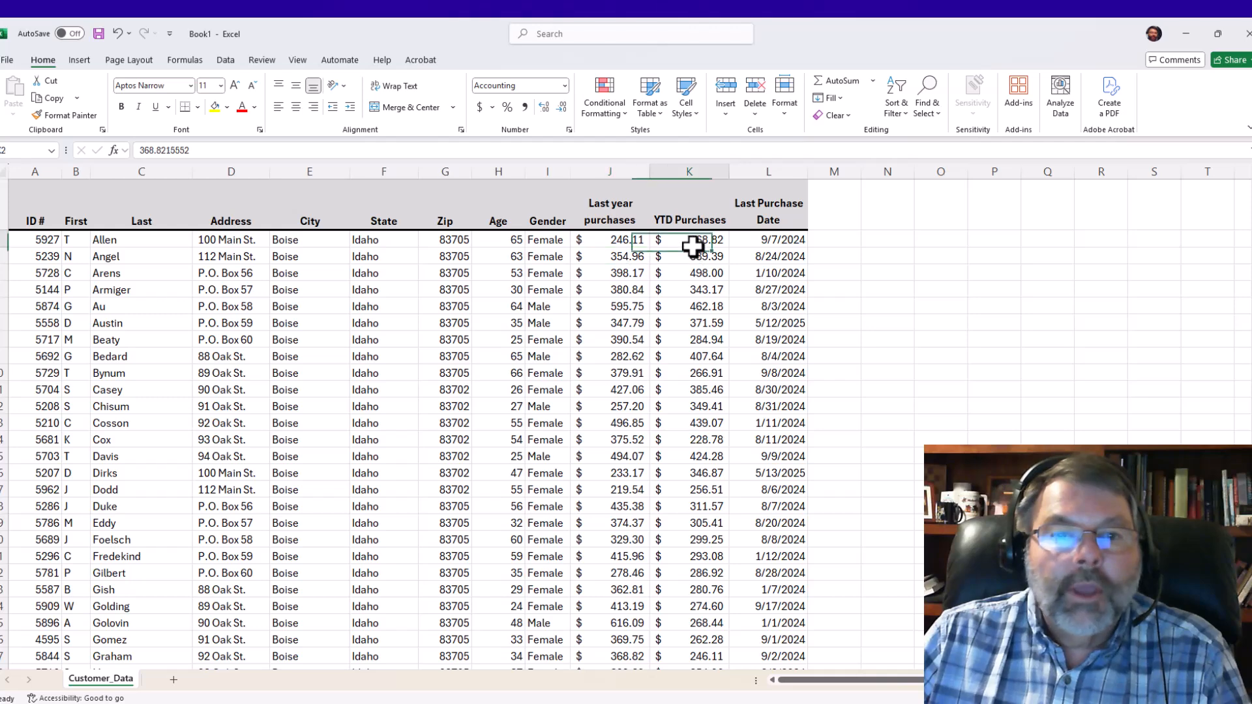
{"action": "left_click", "coordinate": [618, 239]}
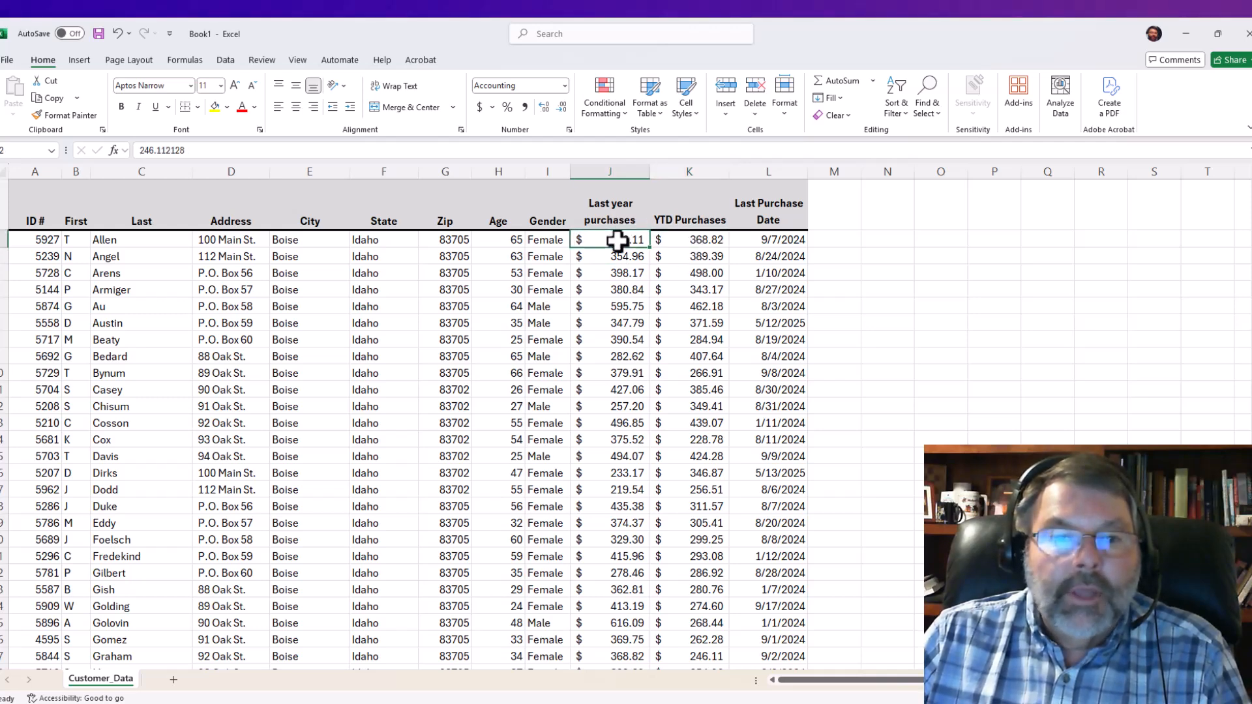
- Create a PivotTable from the customer data on a new worksheet, with Last year purchases and YTD Purchases as summed values
{"action": "left_click", "coordinate": [42, 241]}
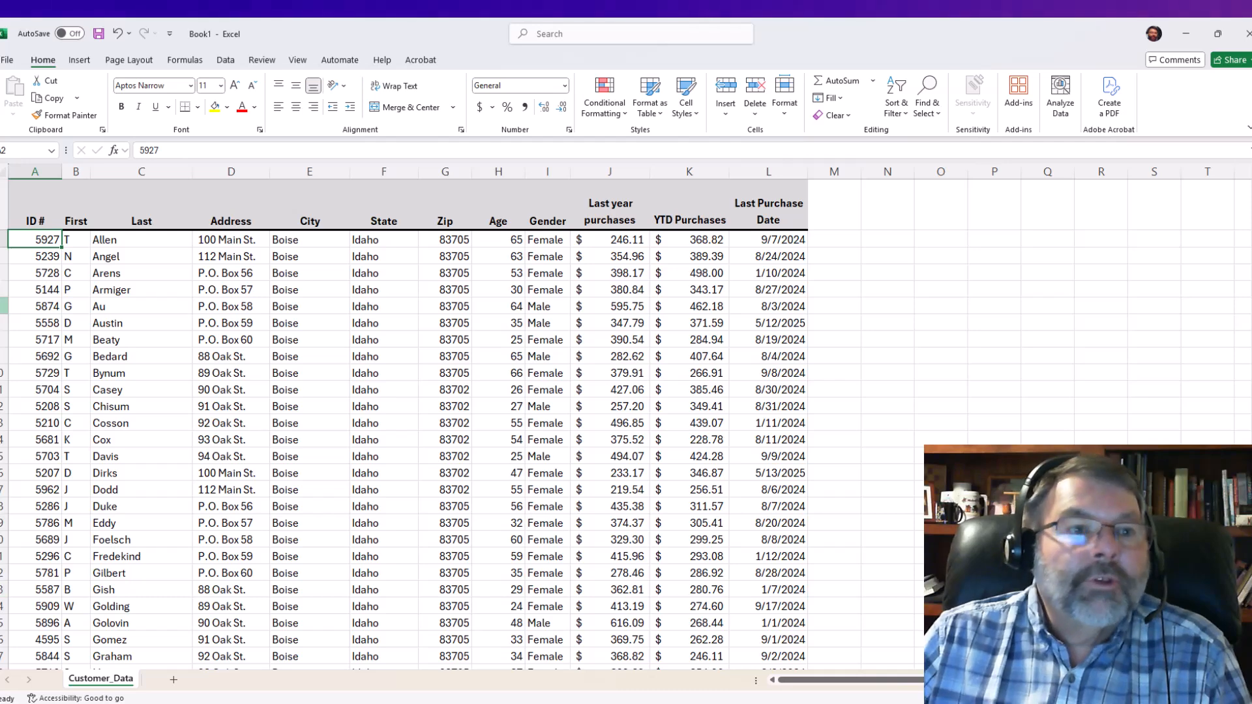
{"action": "left_click", "coordinate": [80, 60]}
{"action": "left_click", "coordinate": [18, 86]}
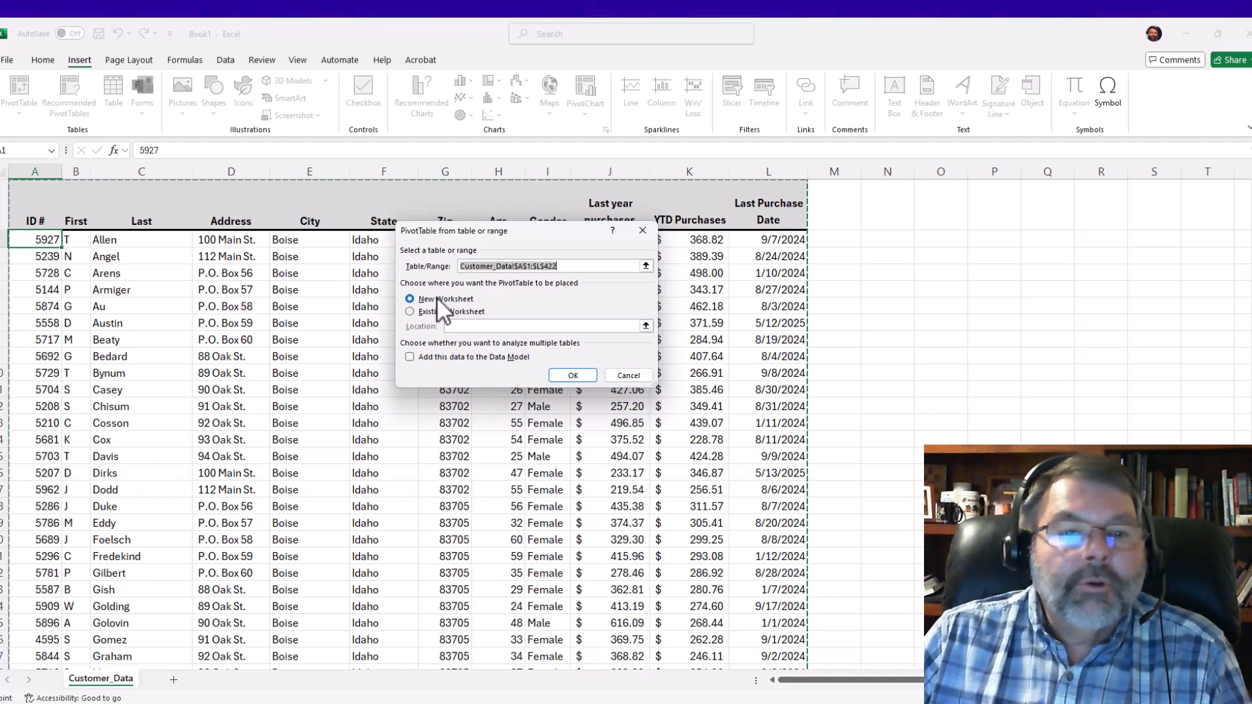
{"action": "left_click", "coordinate": [572, 376]}
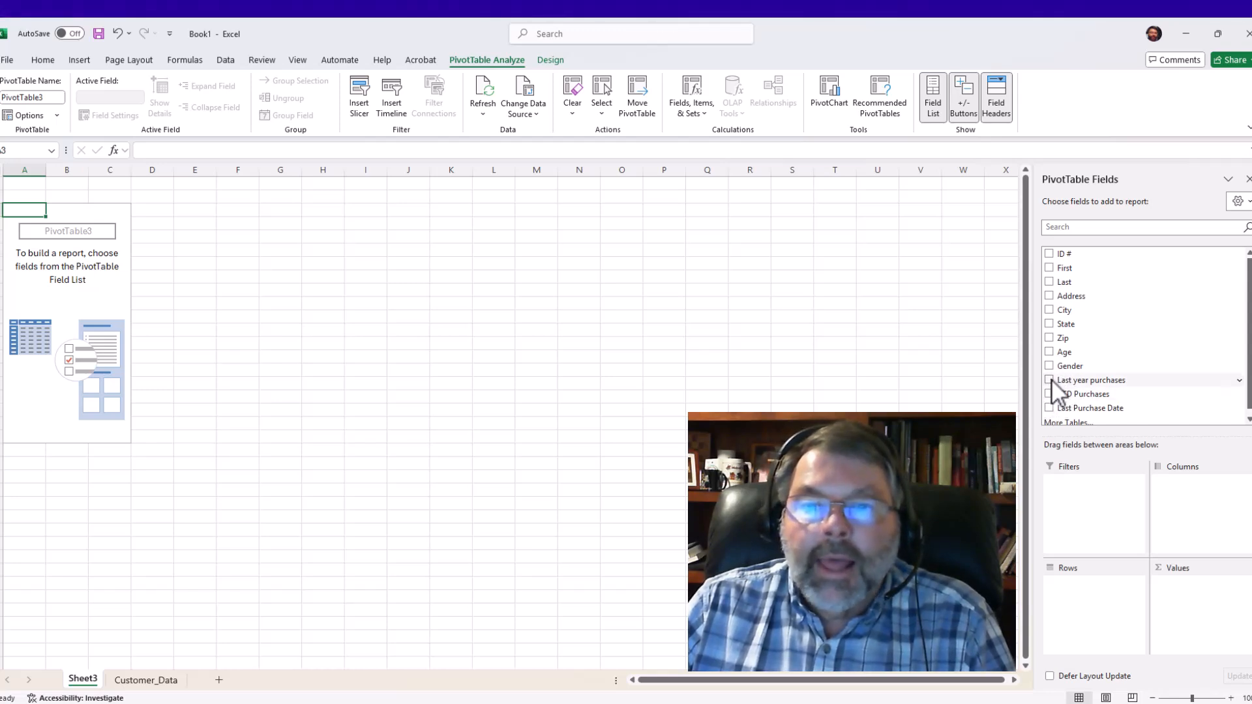
{"action": "left_click", "coordinate": [1049, 380]}
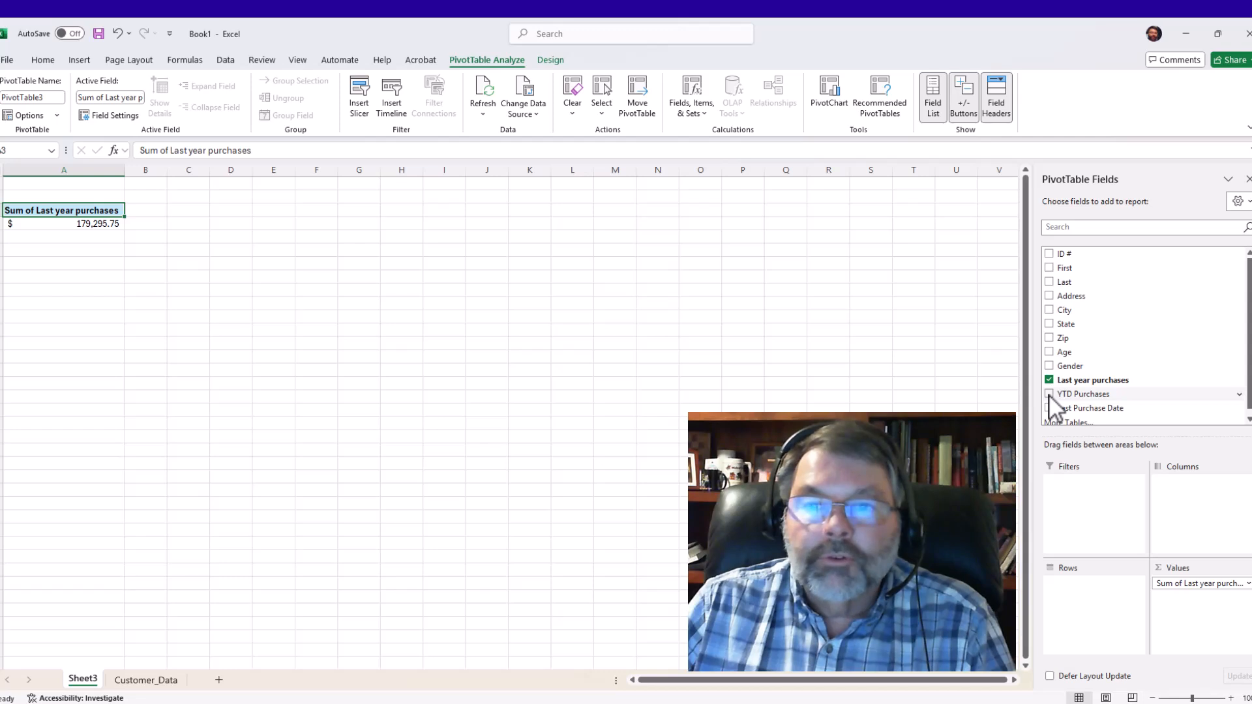
{"action": "left_click", "coordinate": [1048, 394]}
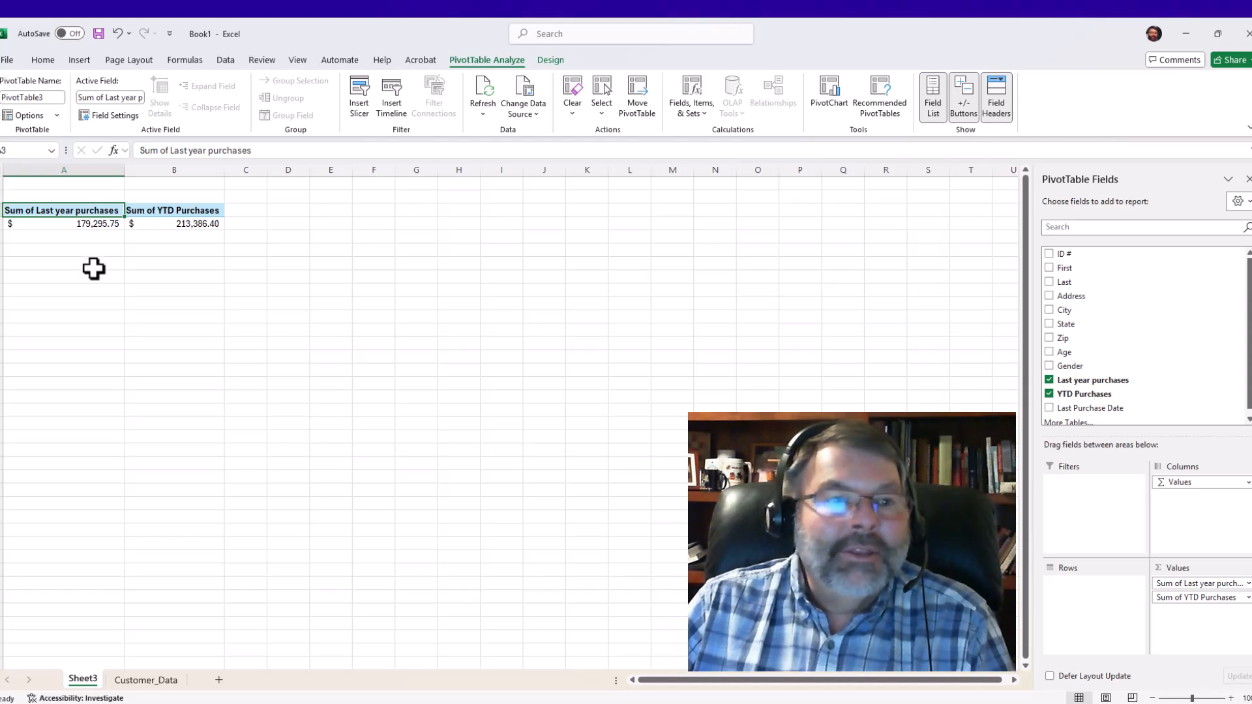
- Rename the PivotTable's Sum of Last year purchases value field to "Last year sales"
{"action": "right_click", "coordinate": [63, 211]}
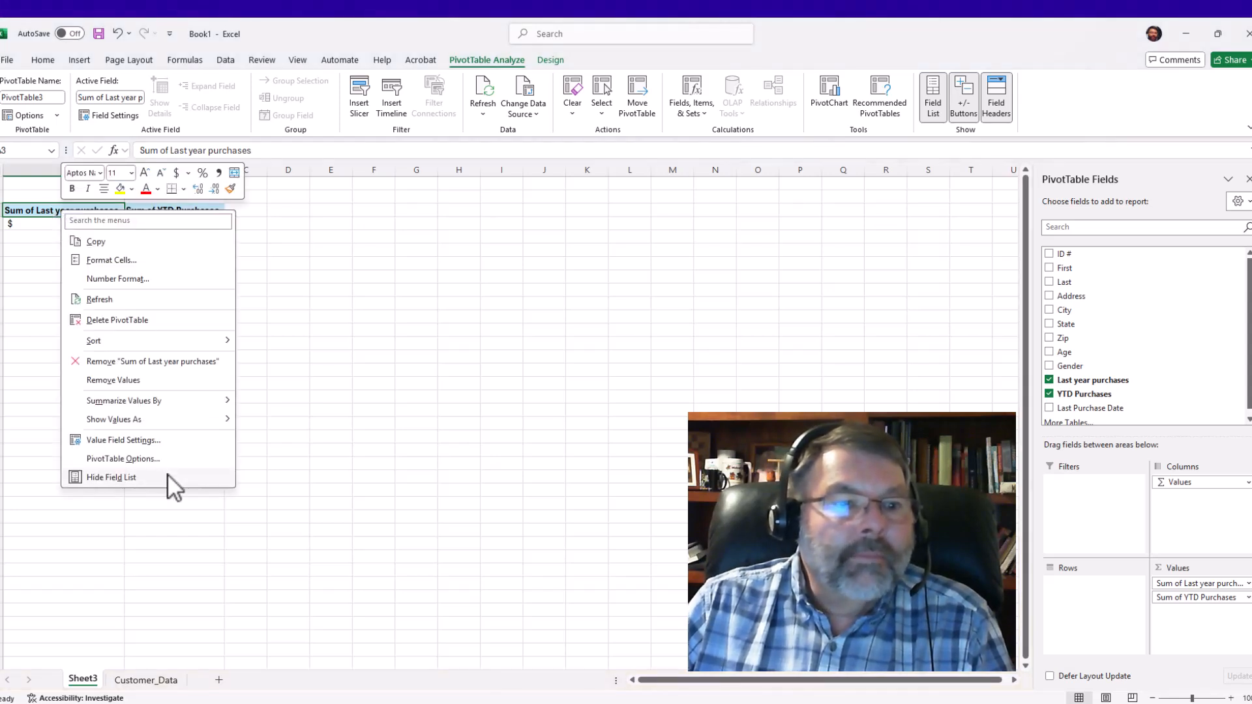
{"action": "left_click", "coordinate": [128, 440]}
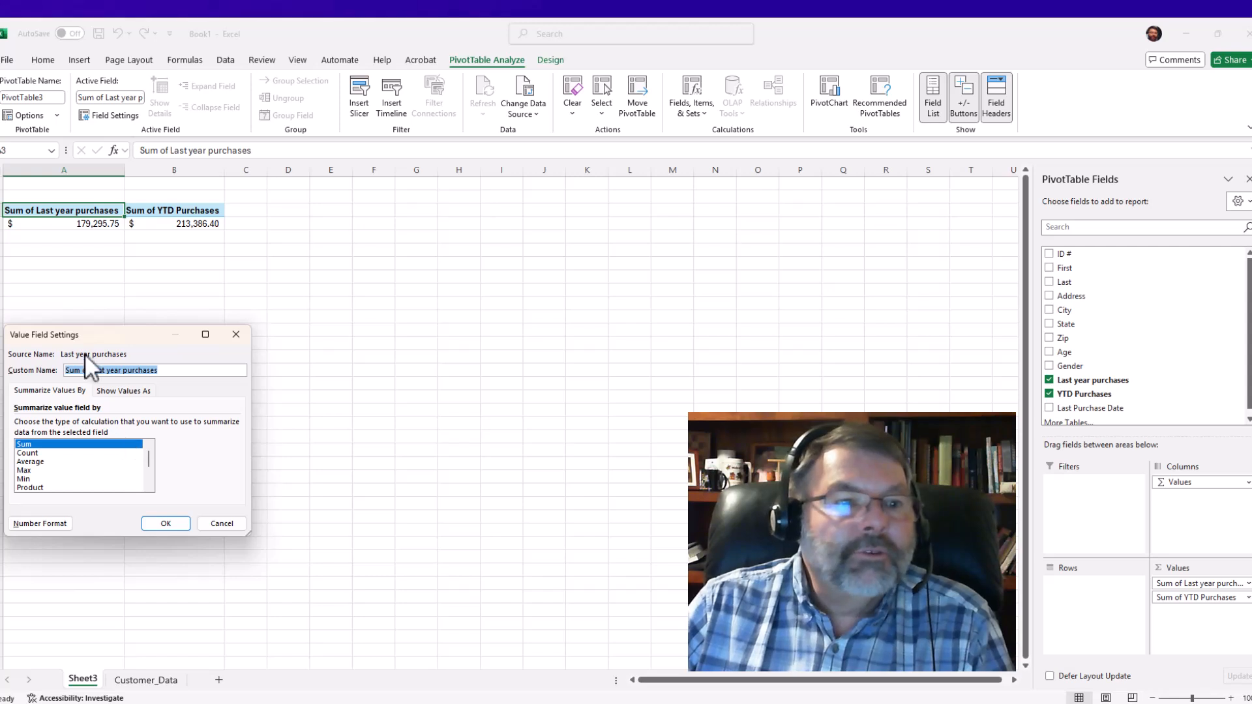
{"action": "left_click_drag", "start_coordinate": [90, 339], "coordinate": [322, 202]}
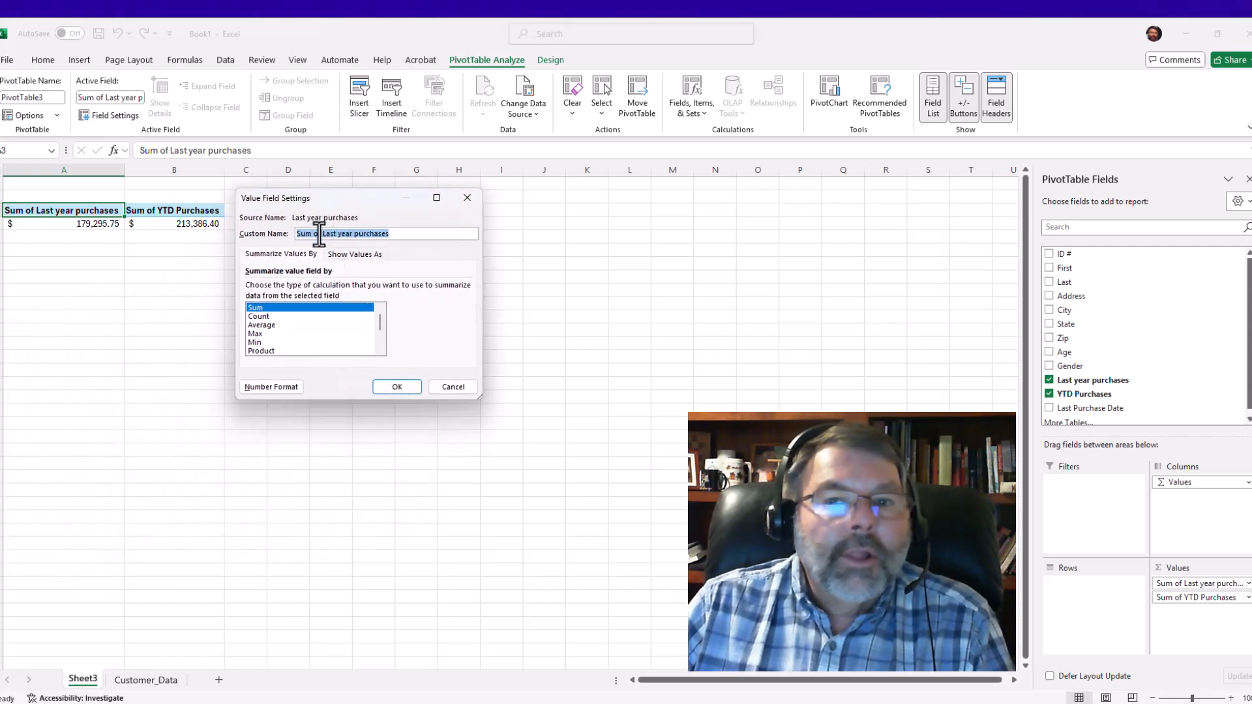
{"action": "left_click_drag", "start_coordinate": [320, 237], "coordinate": [268, 204]}
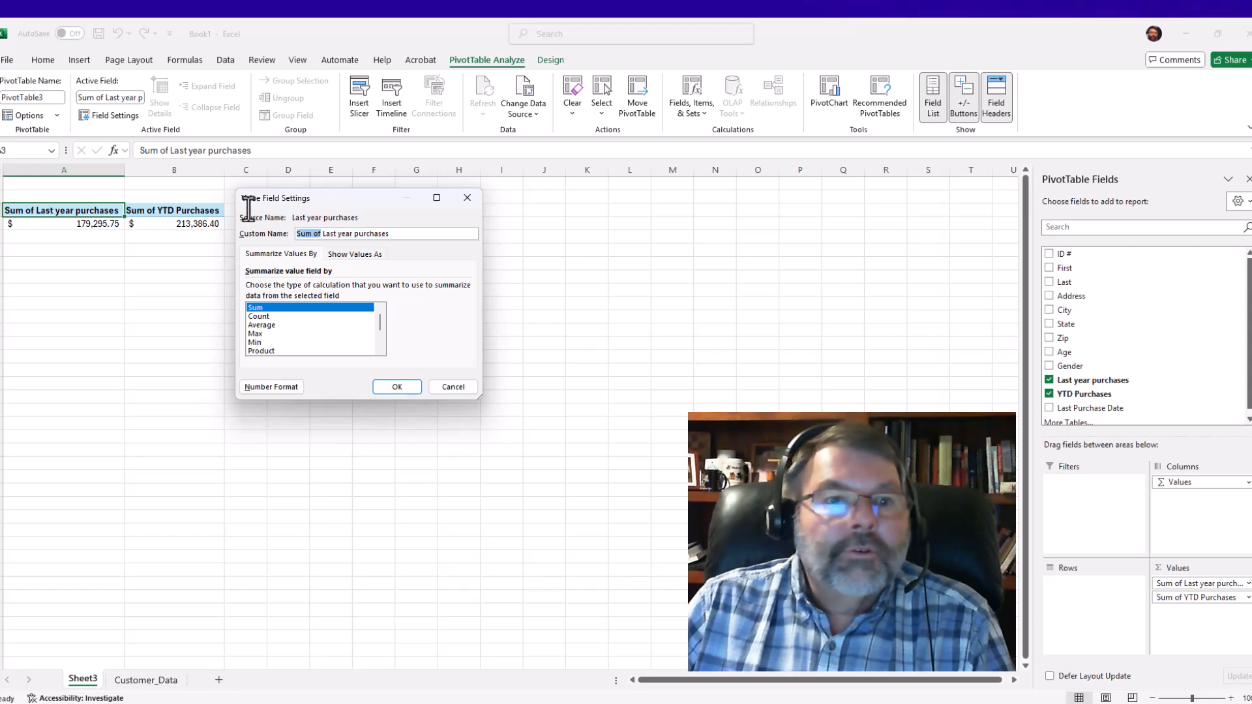
{"action": "key", "text": "Delete"}
{"action": "key", "text": "Delete"}
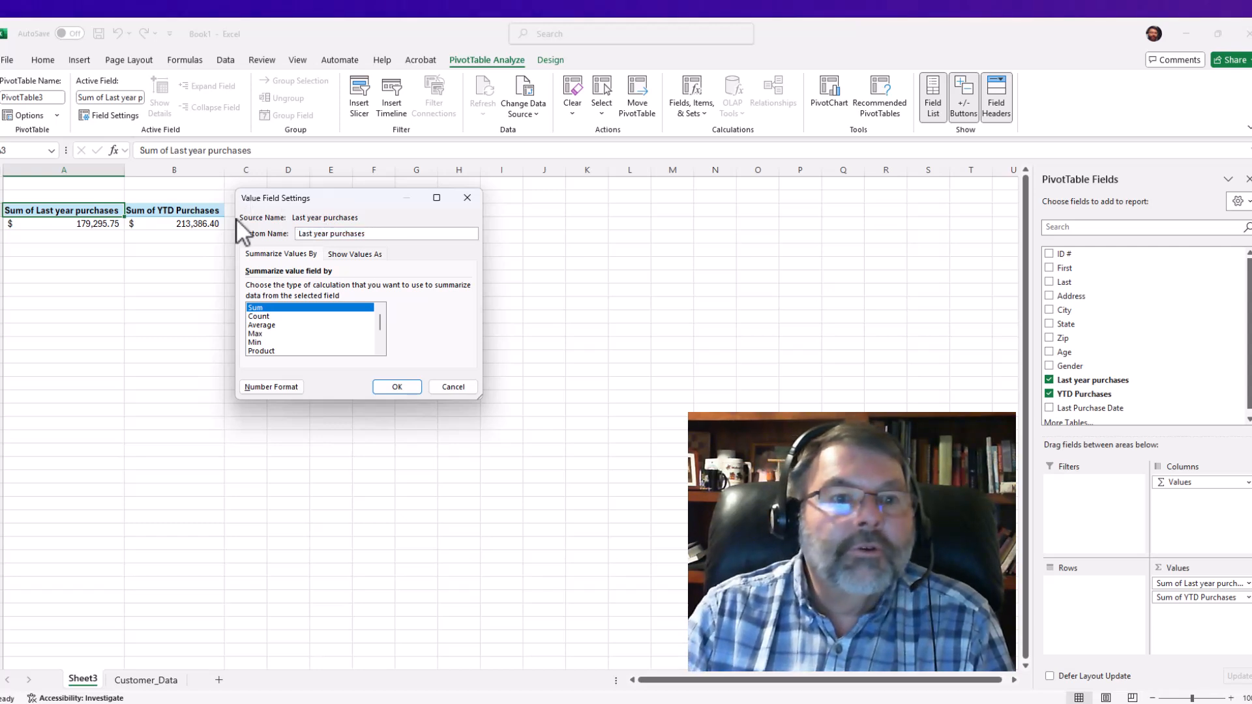
{"action": "key", "text": "End"}
{"action": "key", "text": "BackSpace"}
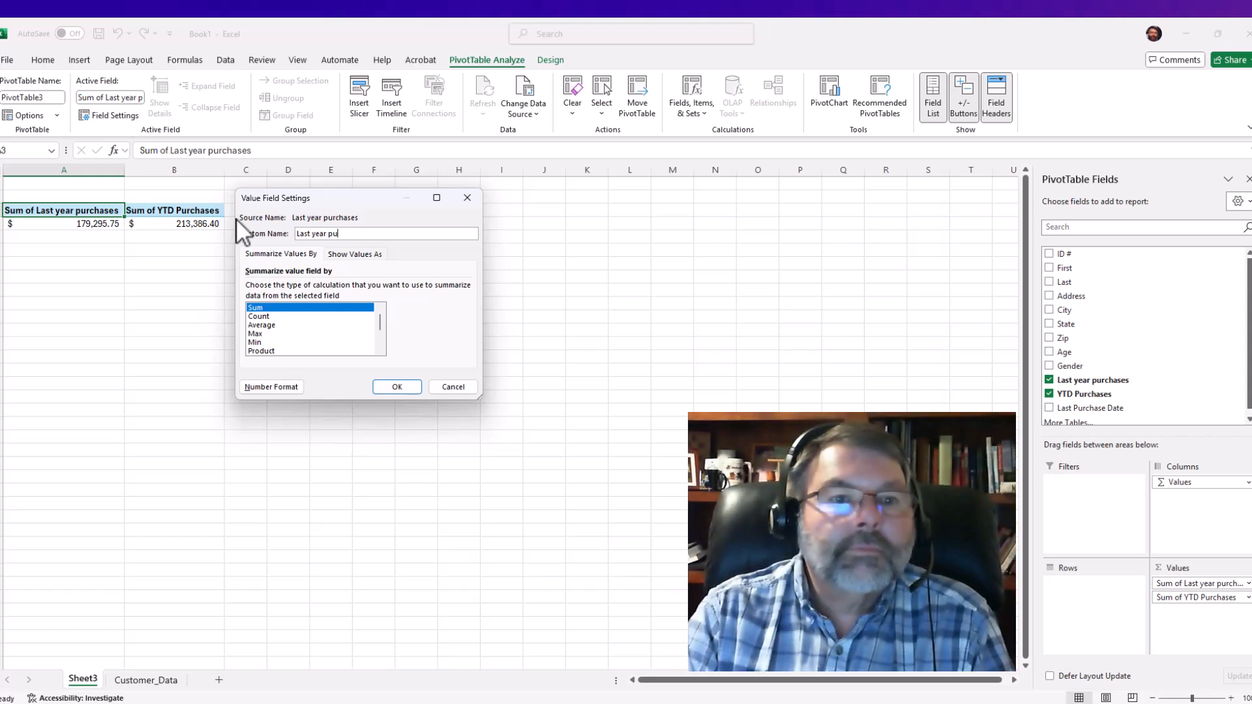
{"action": "key", "text": "BackSpace"}
{"action": "key", "text": "BackSpace"}
{"action": "key", "text": "BackSpace"}
{"action": "key", "text": "BackSpace"}
{"action": "key", "text": "BackSpace"}
{"action": "key", "text": "BackSpace"}
{"action": "key", "text": "BackSpace"}
{"action": "key", "text": "BackSpace"}
{"action": "type", "text": "sales"}
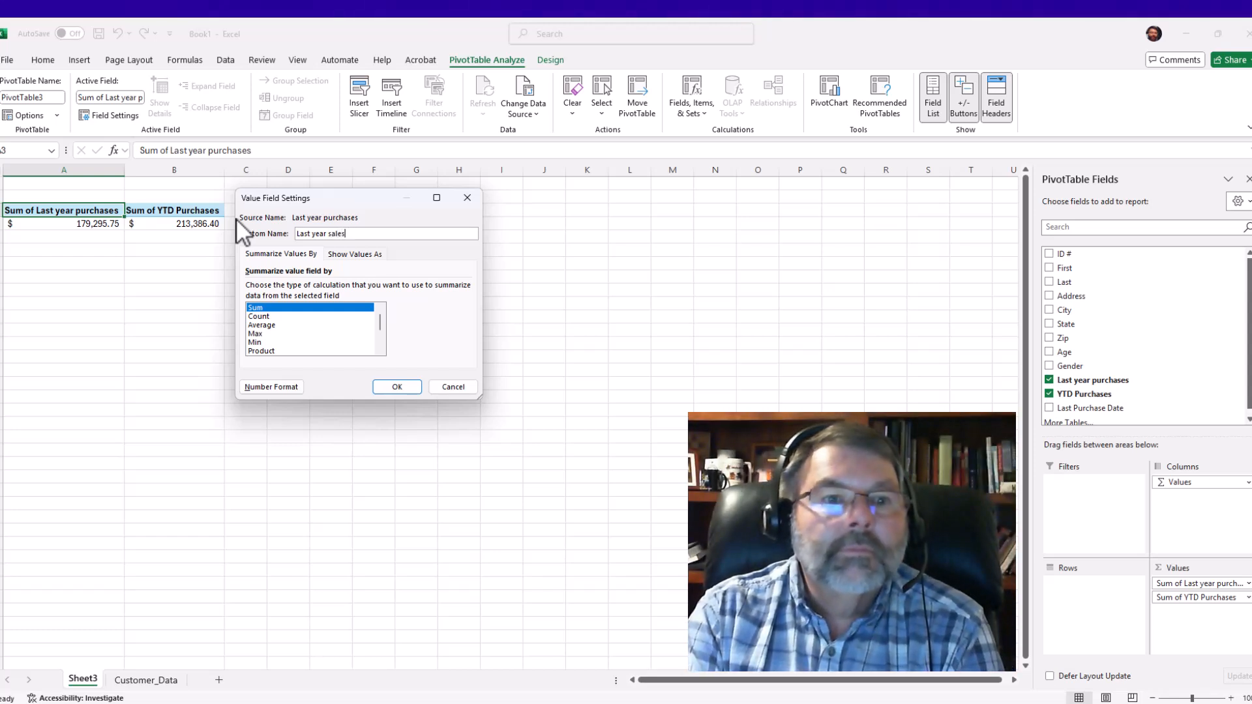
{"action": "key", "text": "Return"}
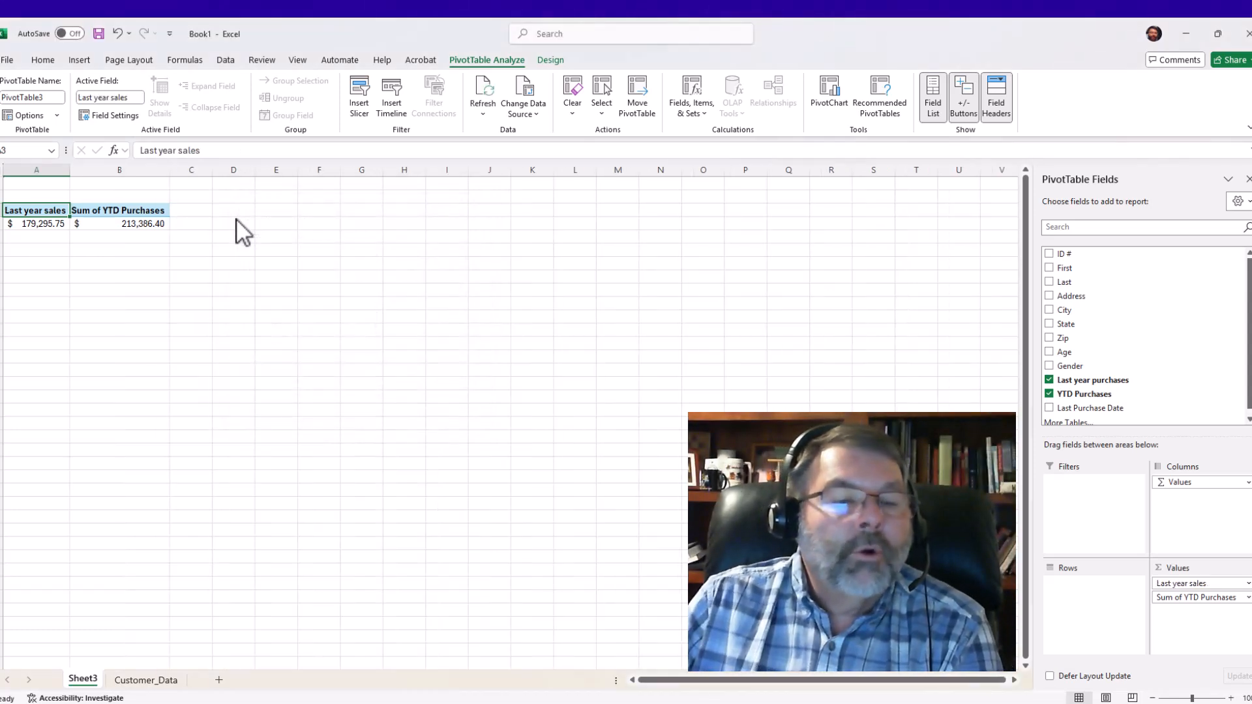
- Rename the PivotTable's Sum of YTD Purchases value field to "YTD Sales"
{"action": "left_click", "coordinate": [108, 203]}
{"action": "right_click", "coordinate": [108, 203]}
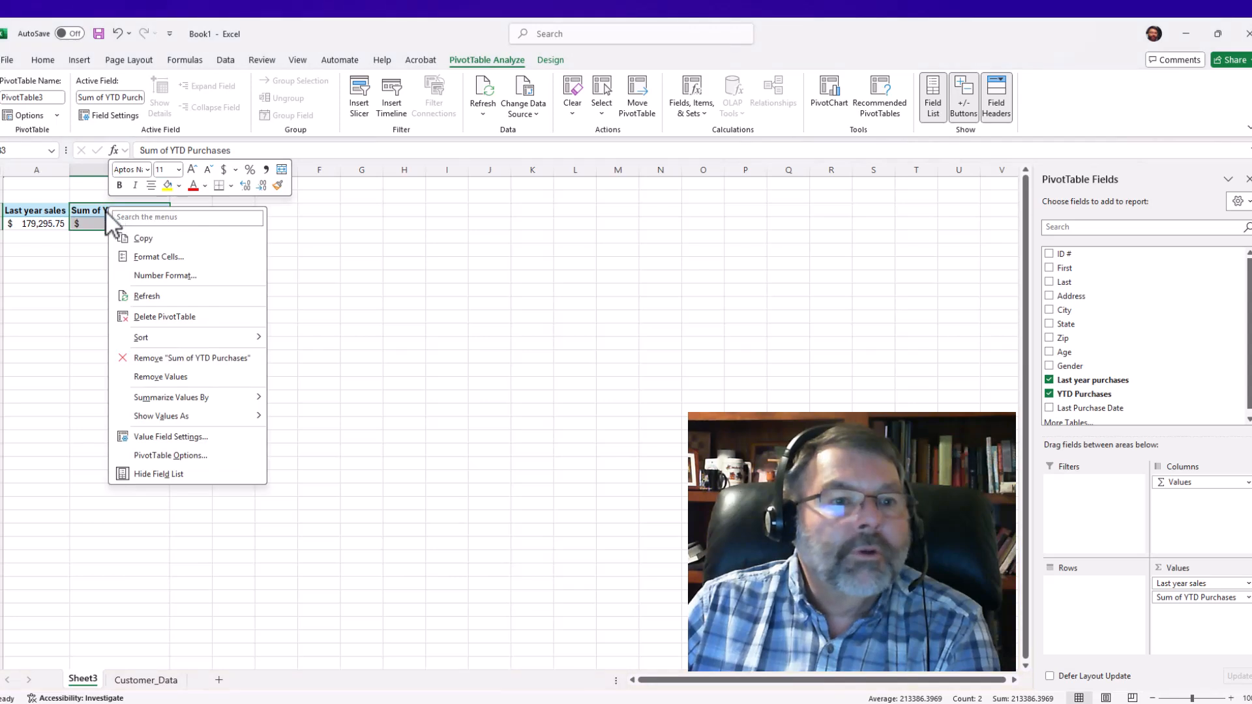
{"action": "left_click", "coordinate": [169, 437]}
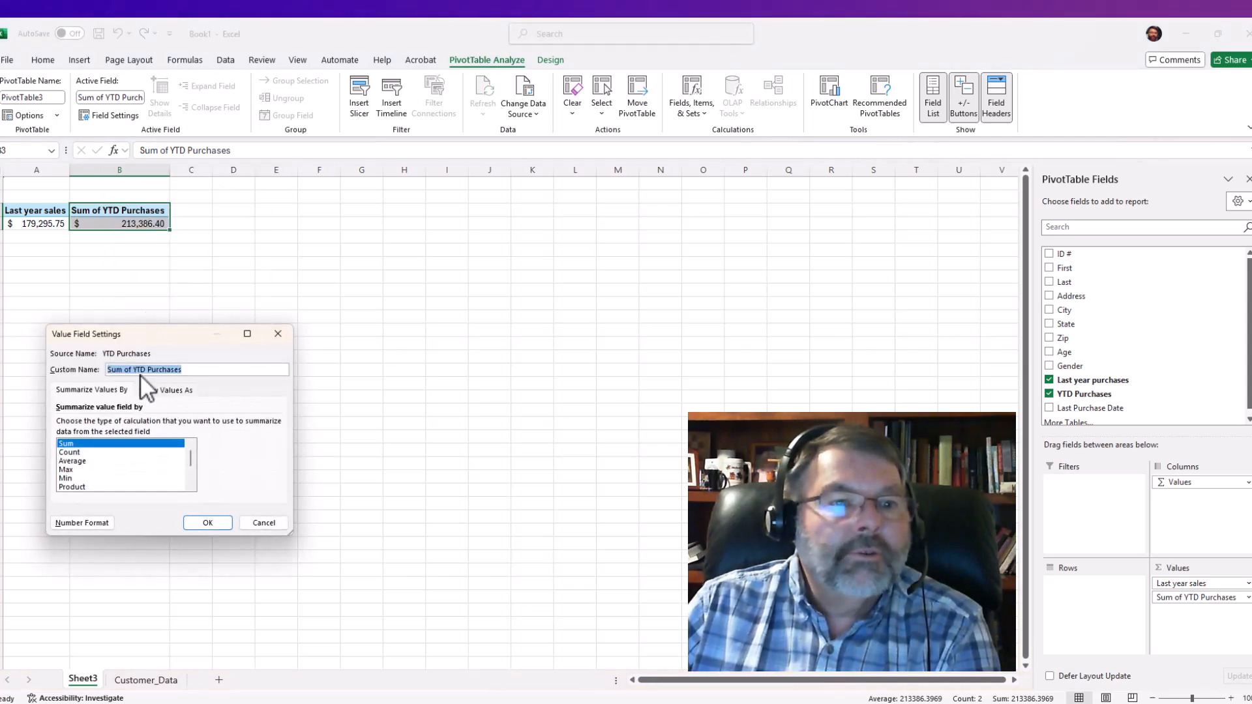
{"action": "left_click_drag", "start_coordinate": [133, 369], "coordinate": [64, 365]}
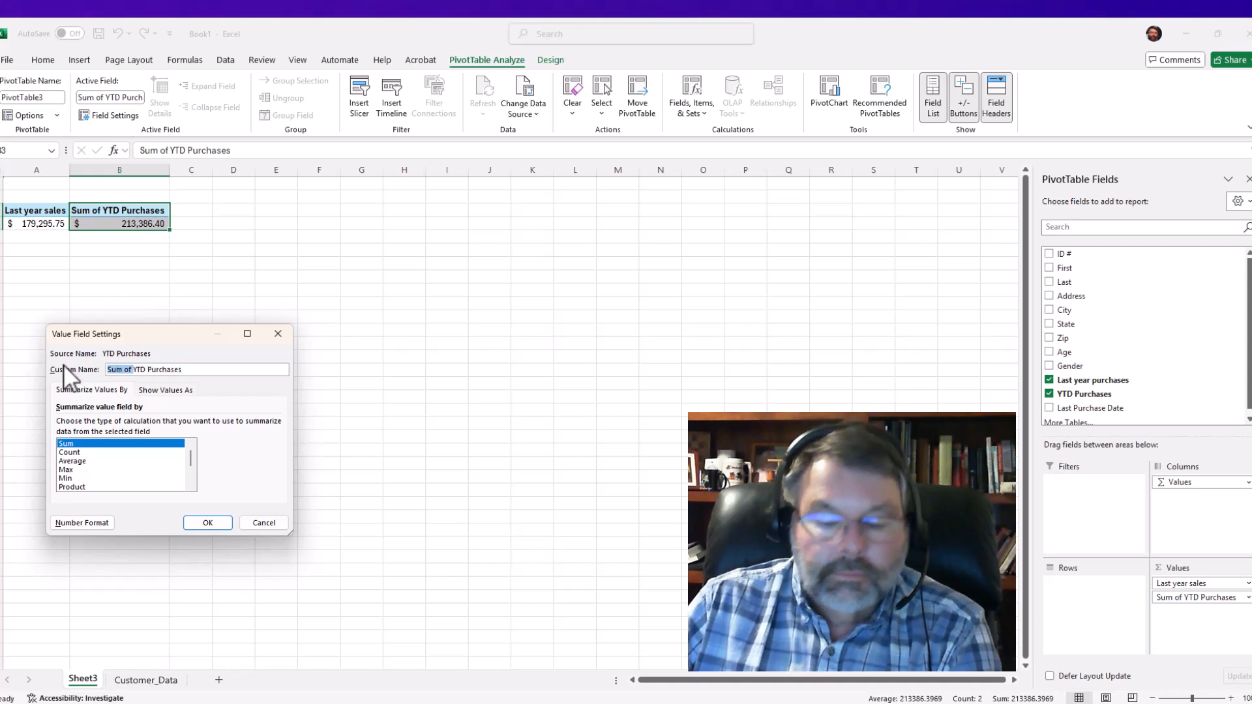
{"action": "key", "text": "Delete"}
{"action": "key", "text": "End"}
{"action": "key", "text": "BackSpace"}
{"action": "key", "text": "BackSpace"}
{"action": "key", "text": "BackSpace"}
{"action": "key", "text": "BackSpace"}
{"action": "key", "text": "BackSpace"}
{"action": "key", "text": "BackSpace"}
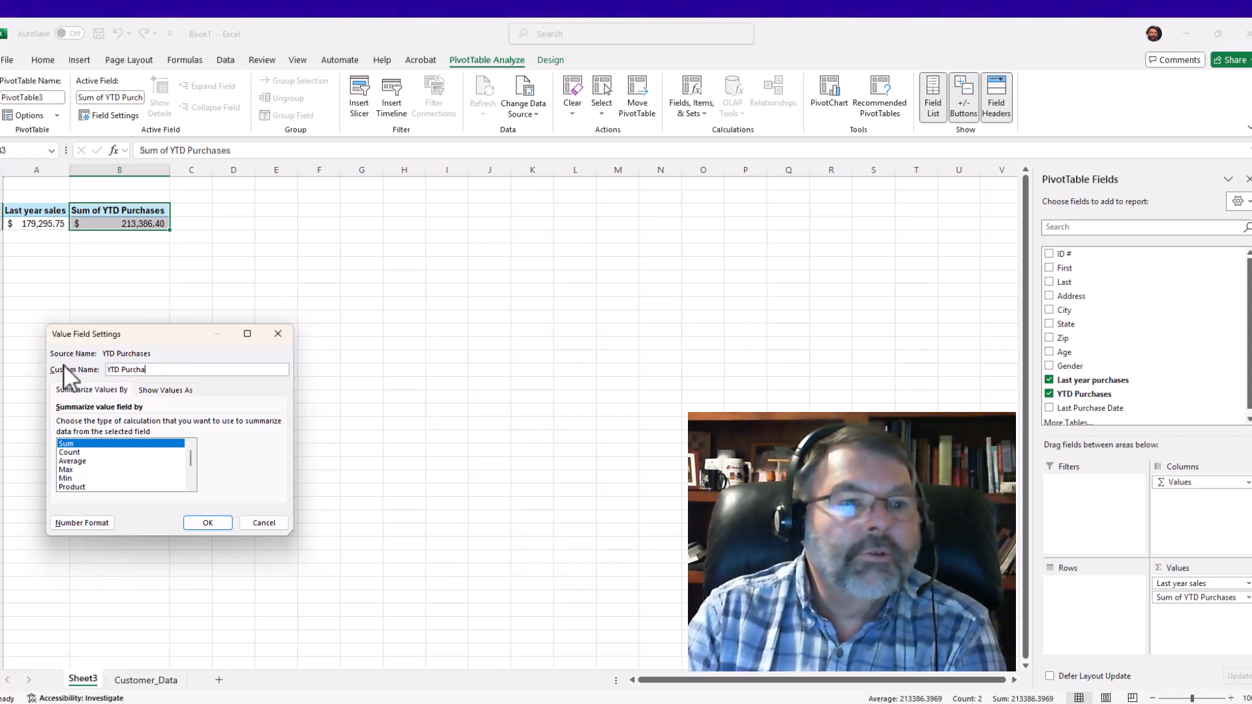
{"action": "key", "text": "BackSpace"}
{"action": "key", "text": "BackSpace"}
{"action": "key", "text": "BackSpace"}
{"action": "type", "text": "Sales"}
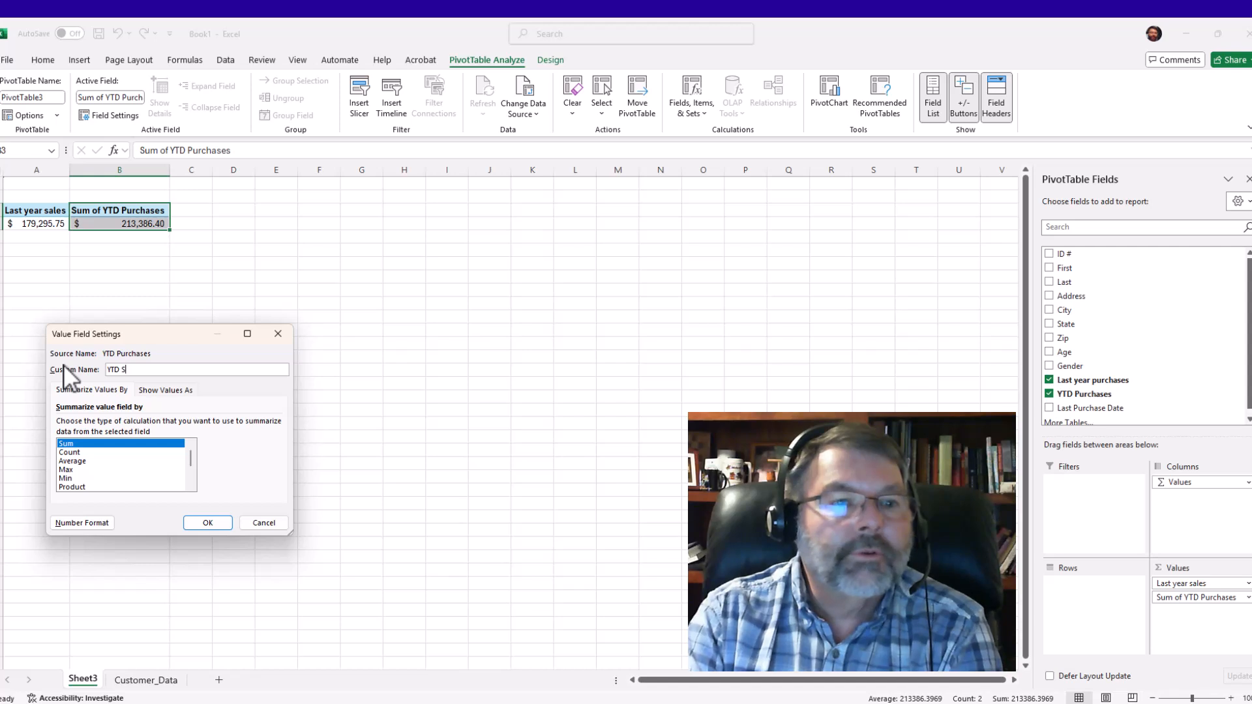
{"action": "key", "text": "Return"}
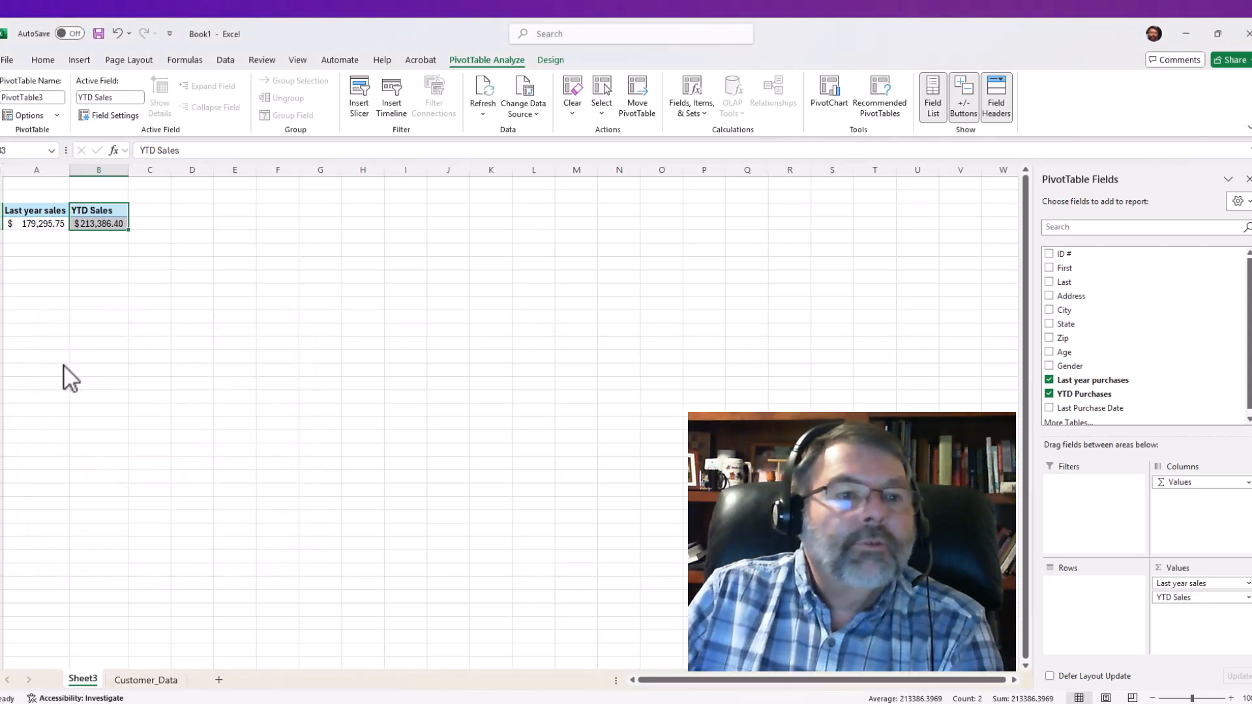
- Copy the PivotTable with its surrounding blank cells (A2:B6) and paste the duplicate at A8
{"action": "left_click_drag", "start_coordinate": [10, 224], "coordinate": [86, 229]}
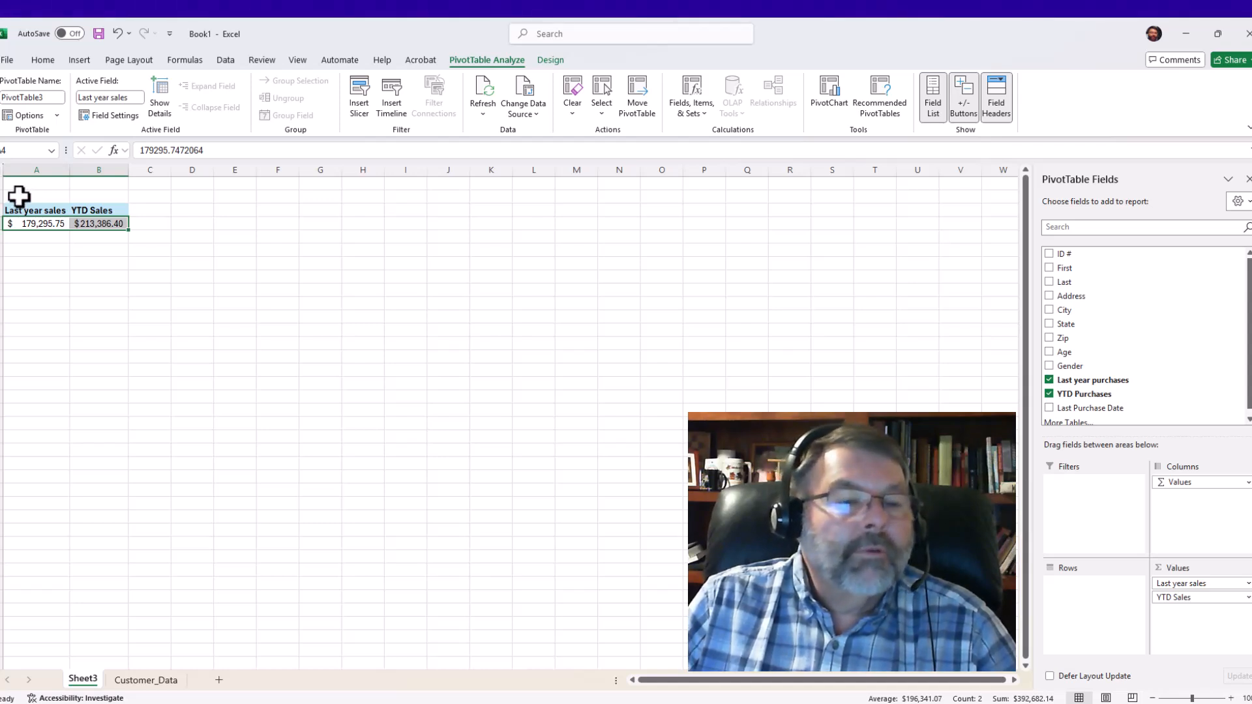
{"action": "left_click_drag", "start_coordinate": [18, 196], "coordinate": [117, 241]}
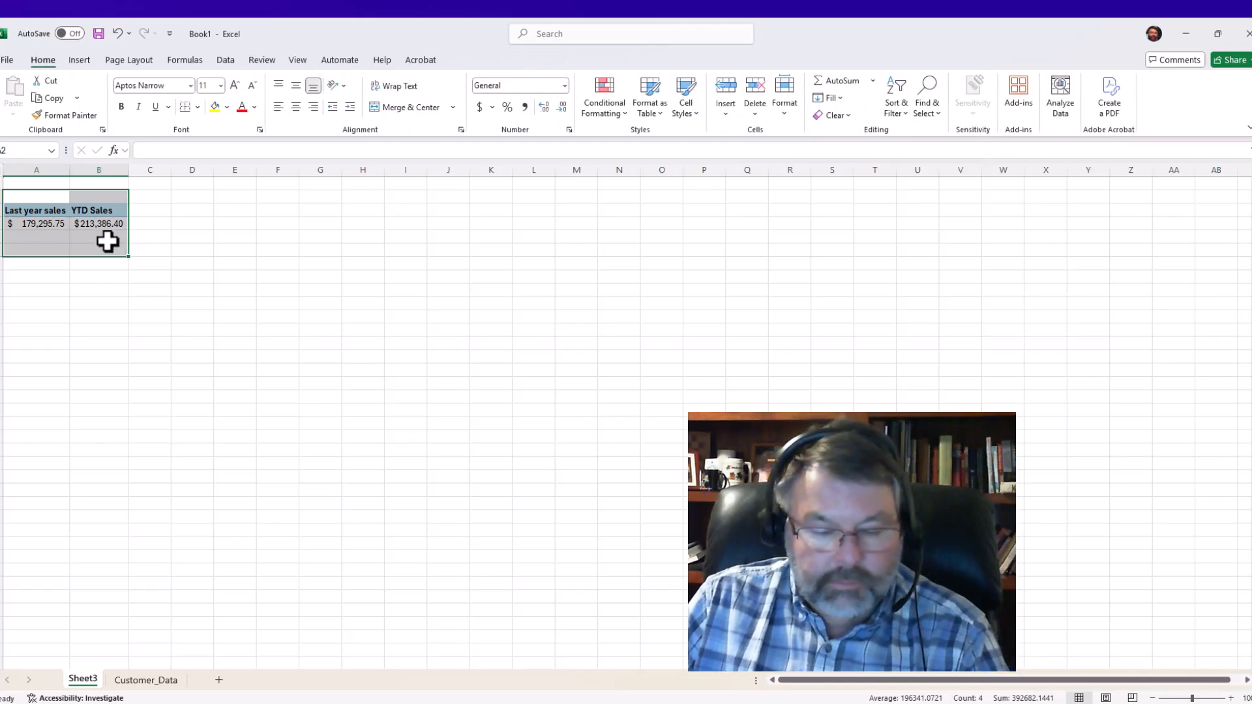
{"action": "key", "text": "ctrl+c"}
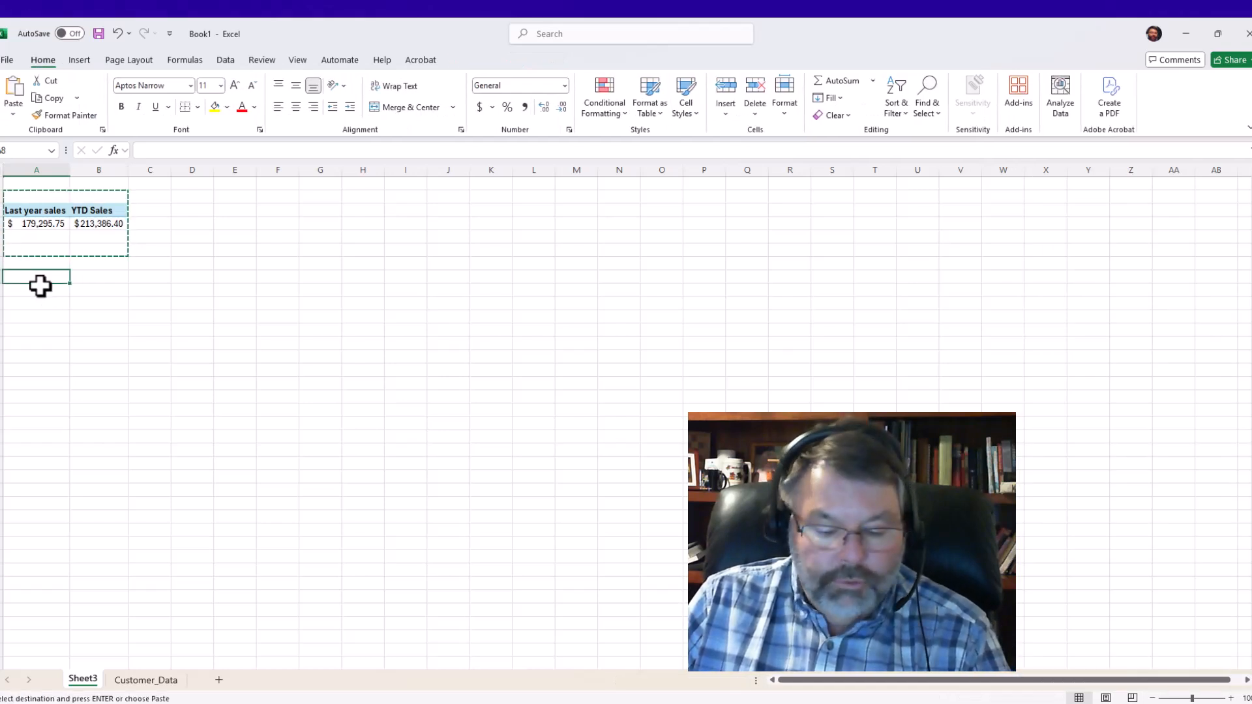
{"action": "key", "text": "ctrl+v"}
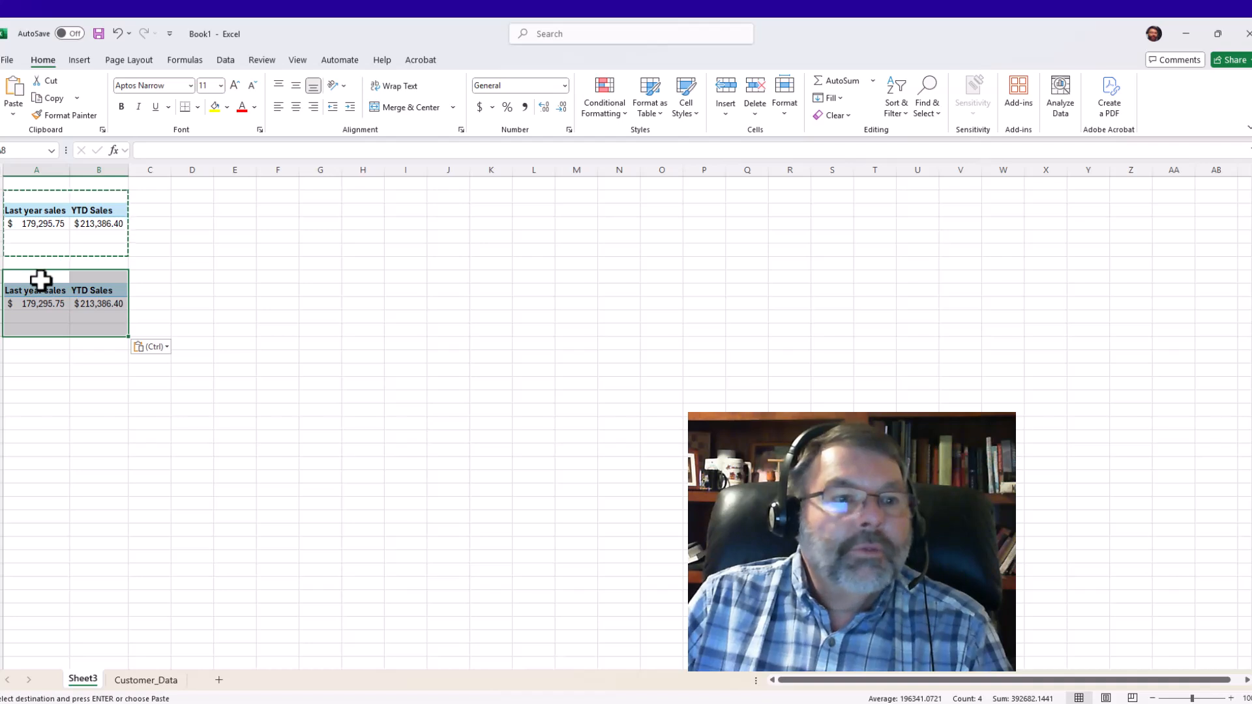
{"action": "left_click", "coordinate": [40, 281]}
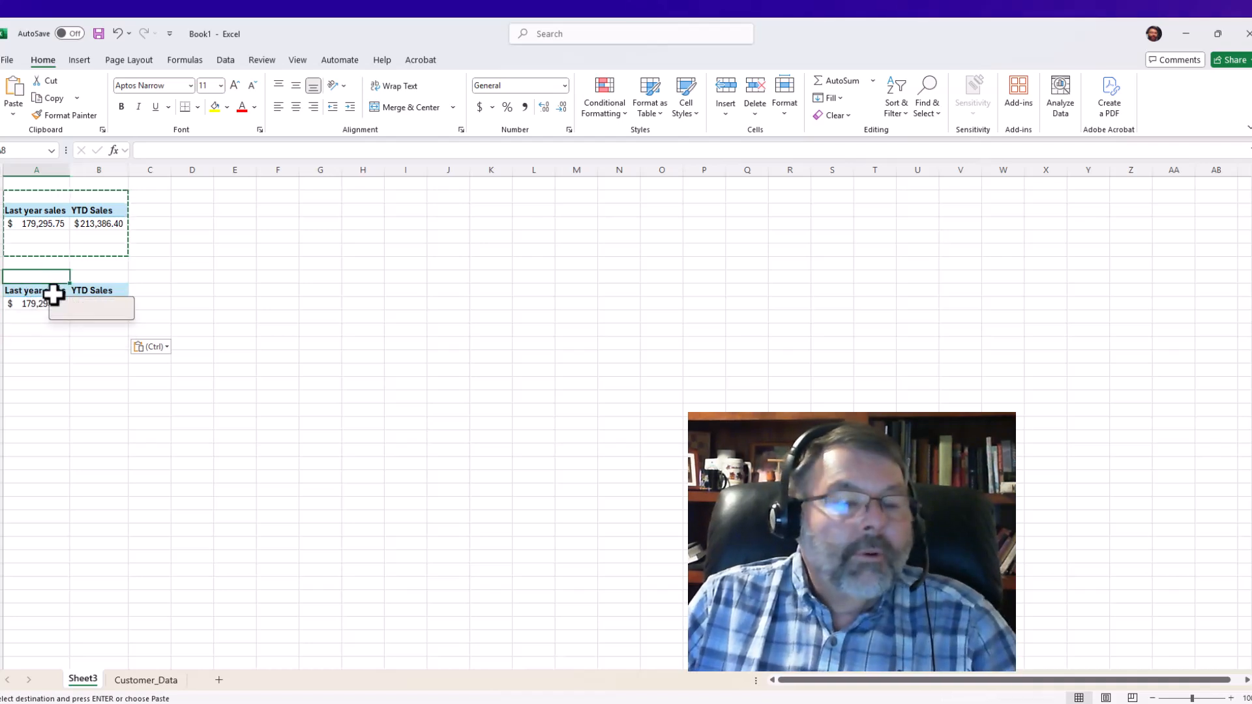
- Break the lower PivotTable down by adding State and City as row fields
{"action": "left_click", "coordinate": [53, 291]}
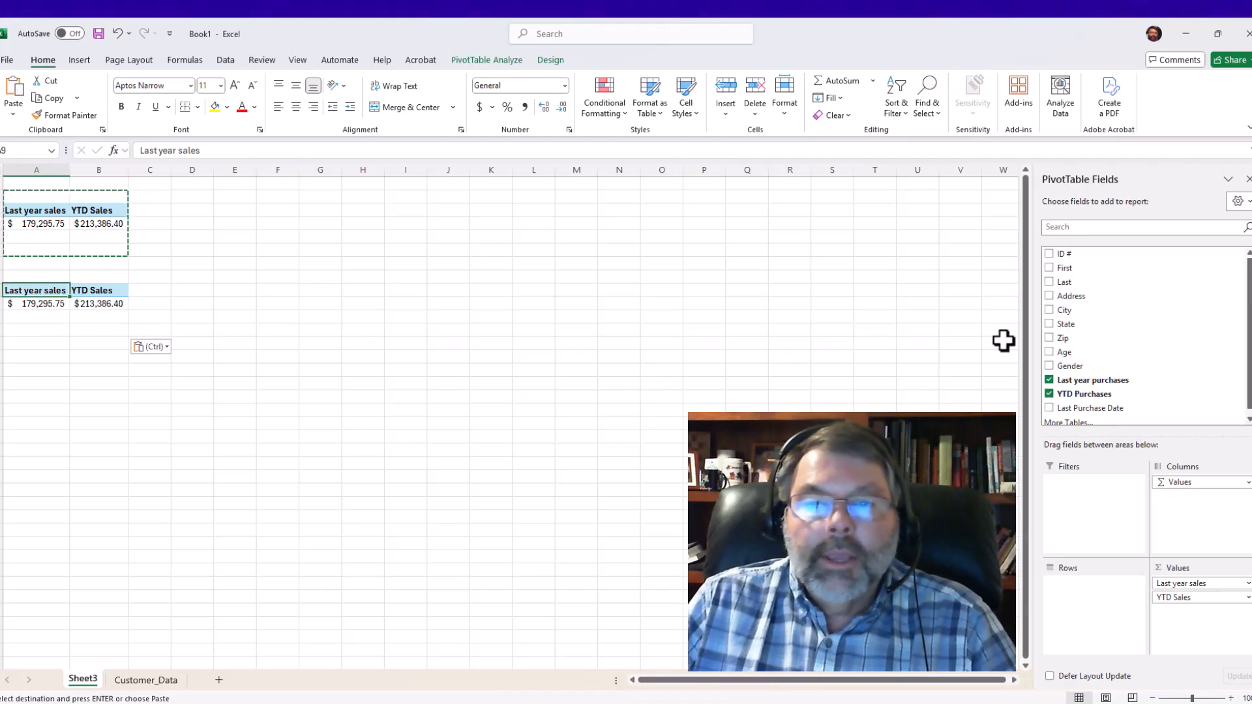
{"action": "left_click", "coordinate": [1048, 324]}
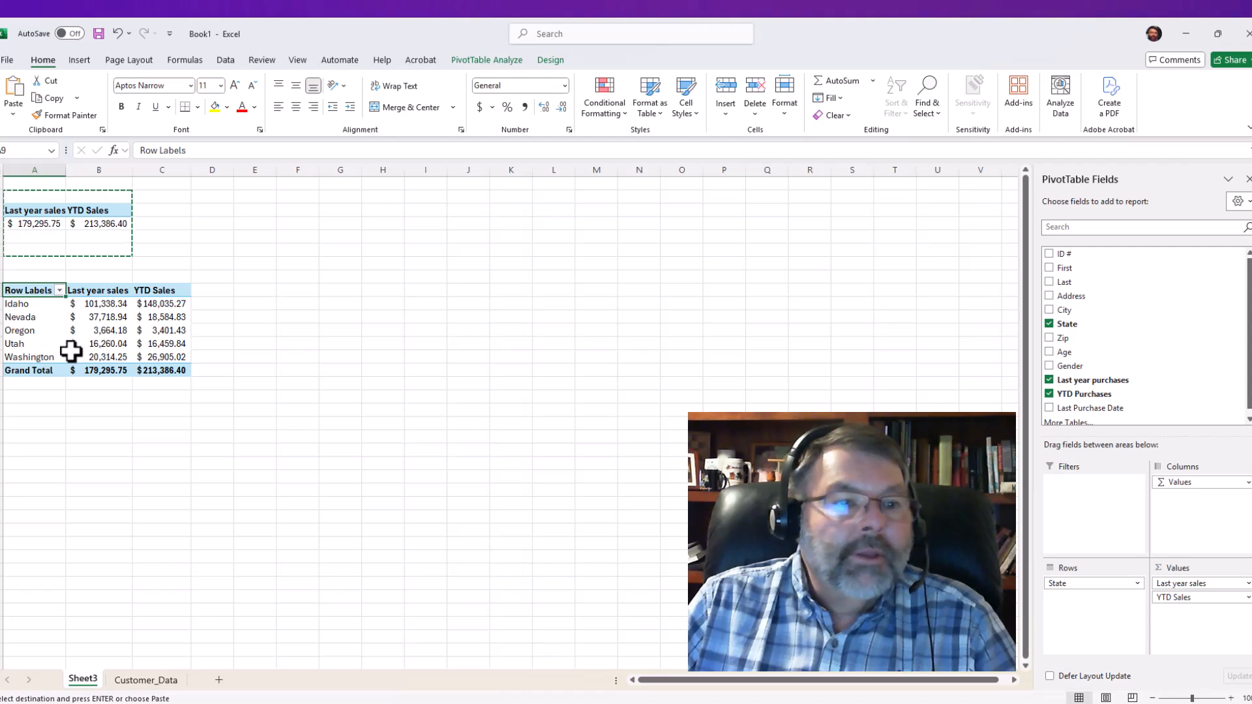
{"action": "left_click", "coordinate": [1049, 310]}
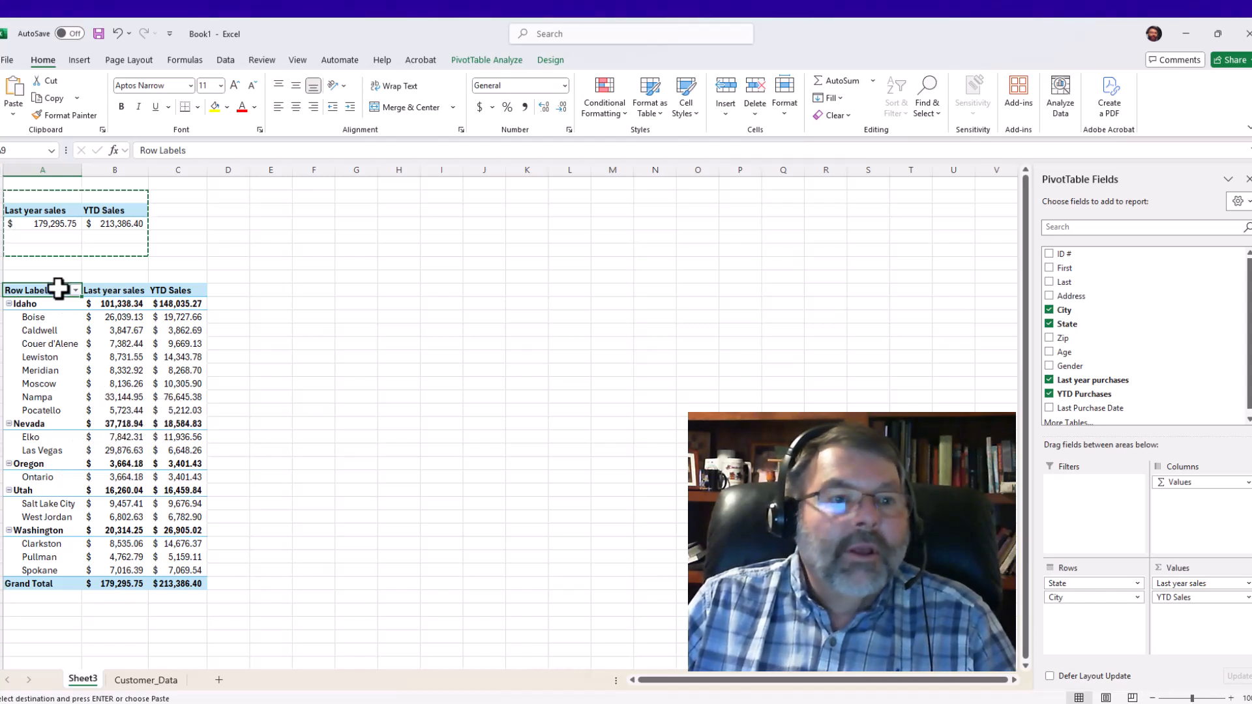
- Copy the overall sales PivotTable with its surrounding blank cells (A2:B5) to F2 and widen columns F and G to fit
{"action": "left_click", "coordinate": [71, 201]}
{"action": "left_click_drag", "start_coordinate": [19, 190], "coordinate": [145, 237]}
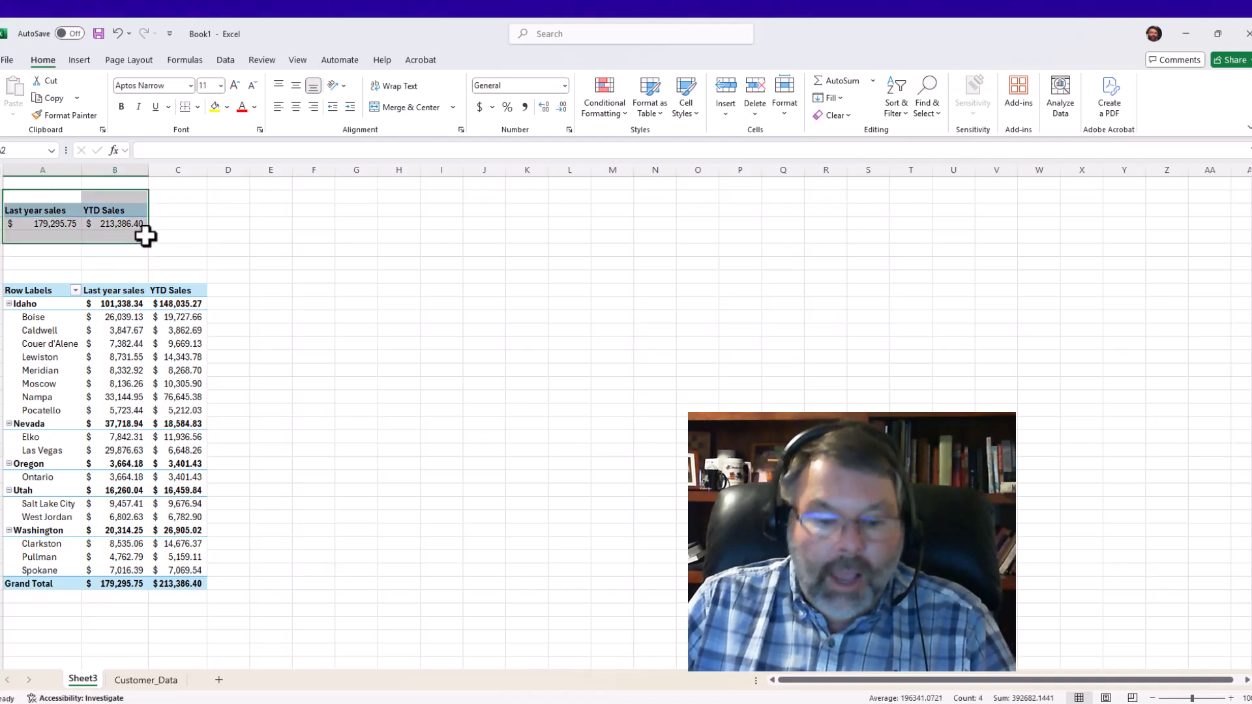
{"action": "key", "text": "ctrl+c"}
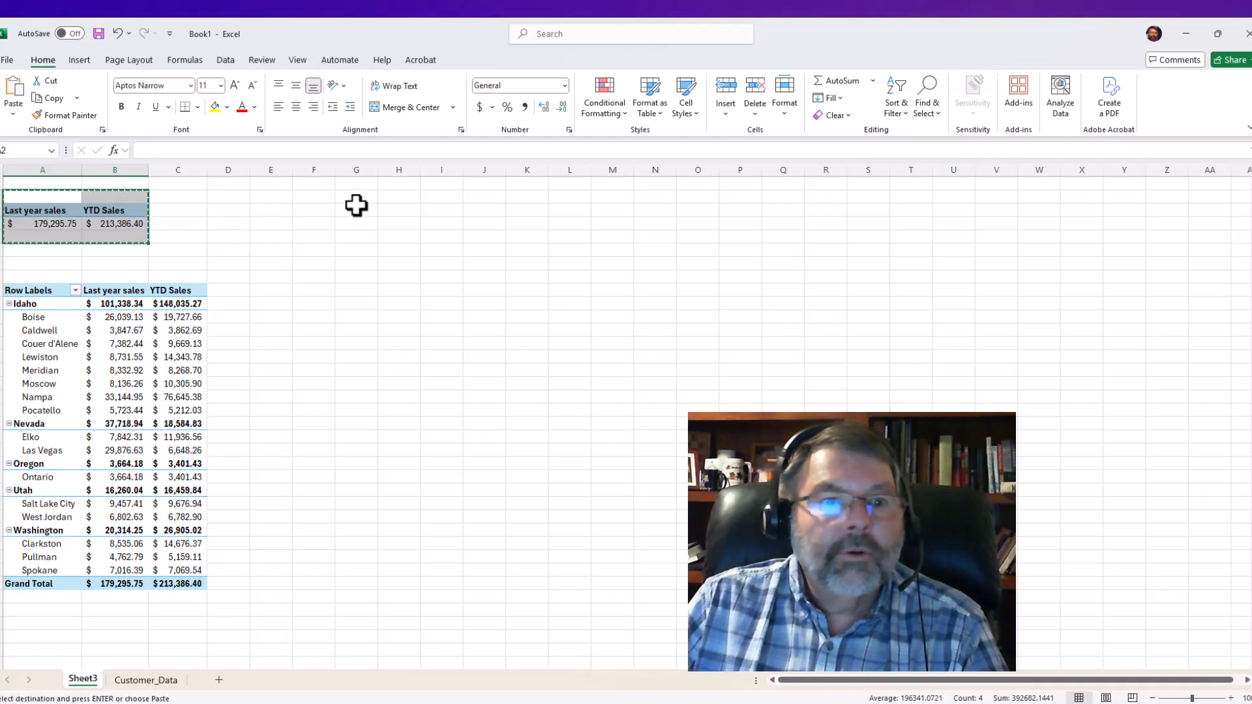
{"action": "left_click", "coordinate": [317, 199]}
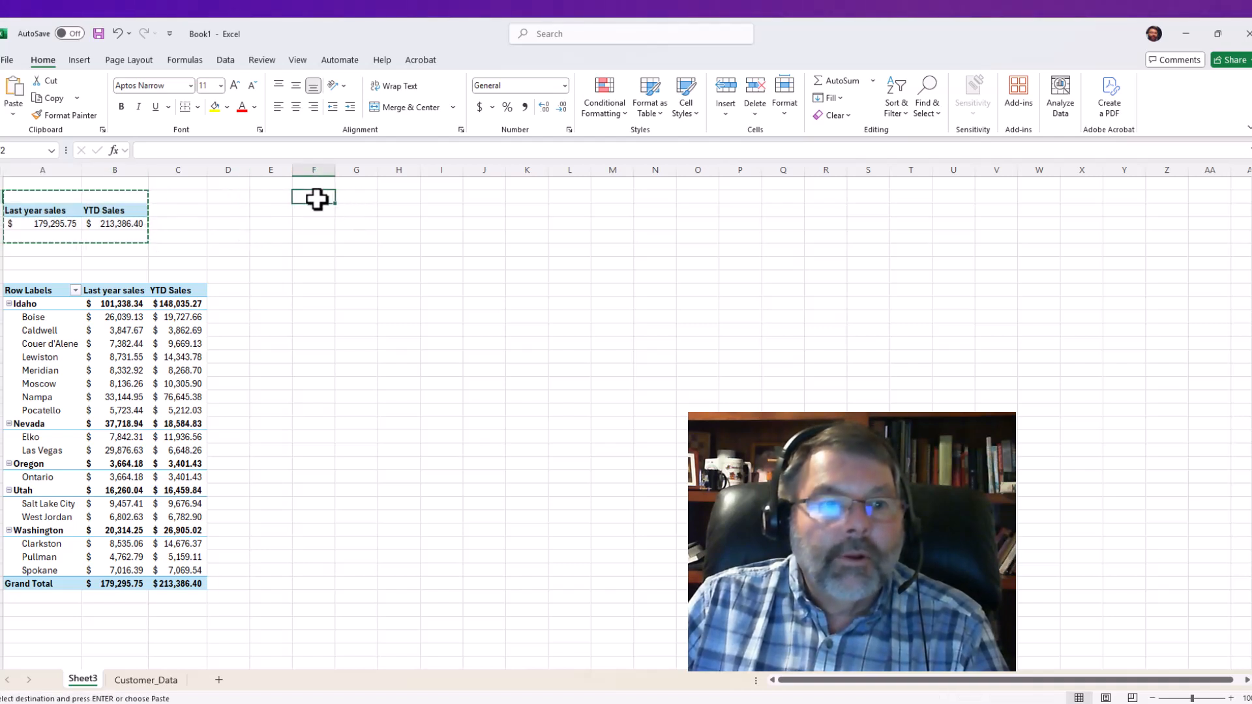
{"action": "key", "text": "ctrl+v"}
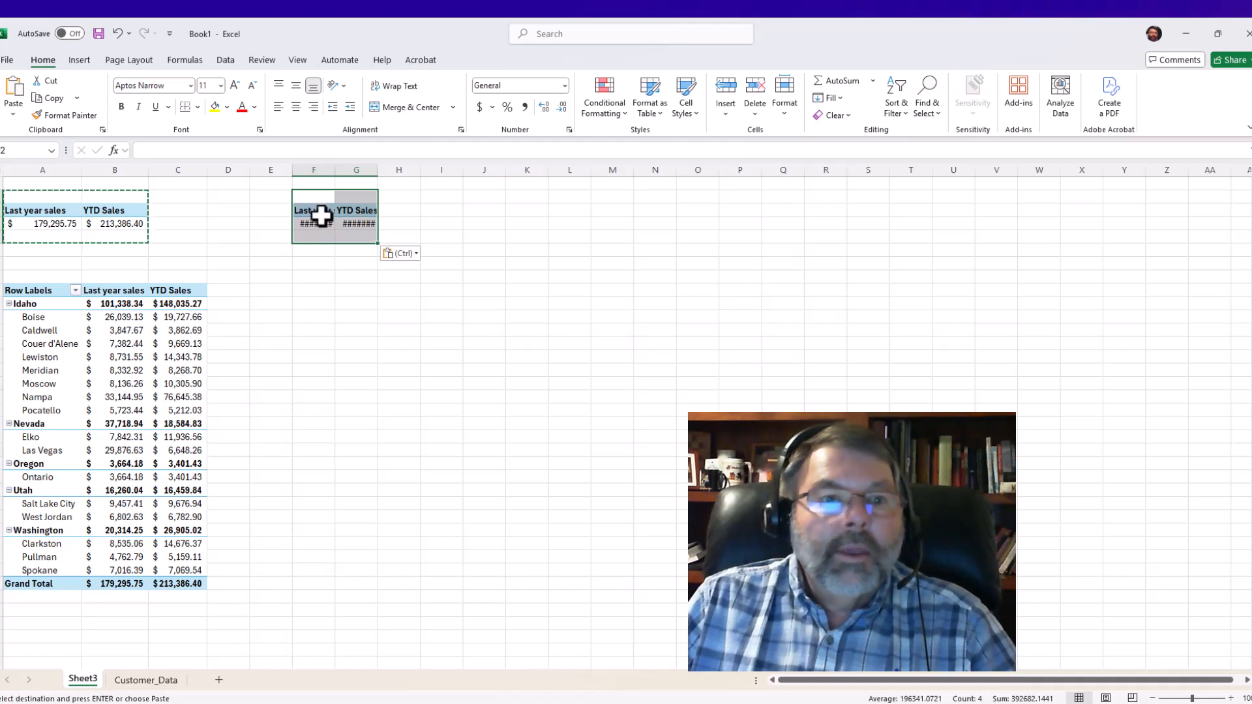
{"action": "left_click_drag", "start_coordinate": [335, 171], "coordinate": [418, 171]}
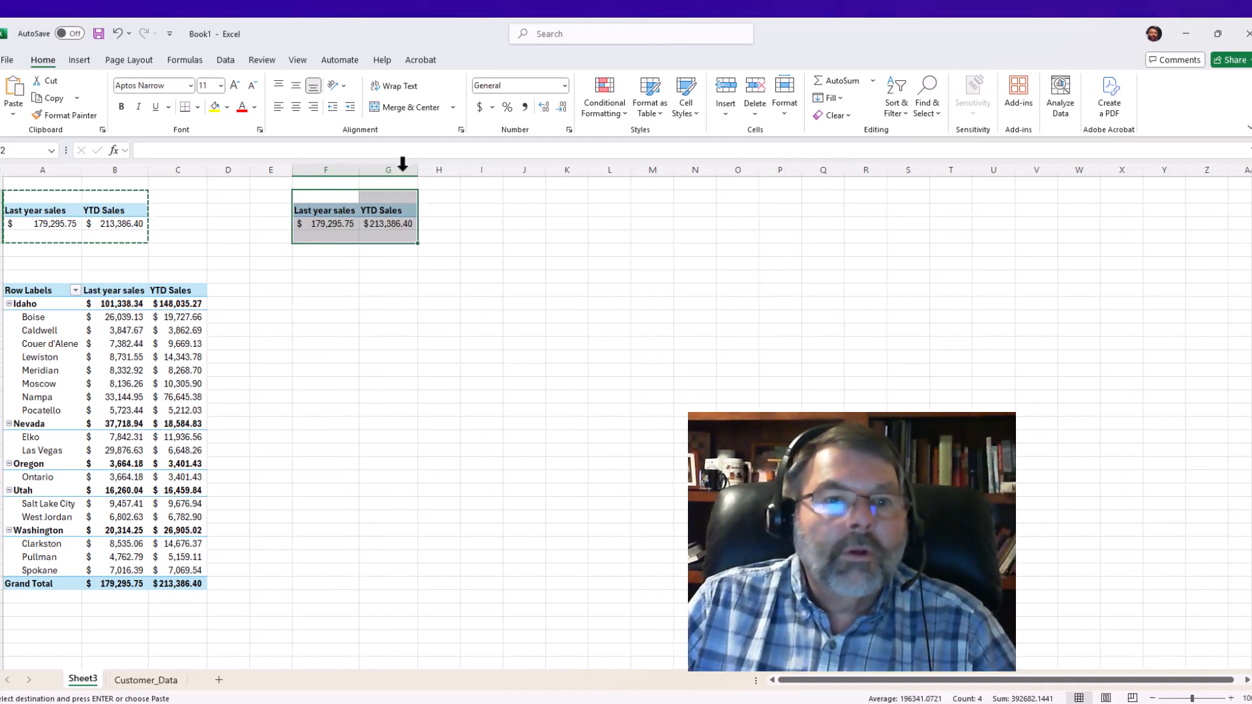
- Break the PivotTable copy in columns F and G down by State as a row field
{"action": "left_click", "coordinate": [321, 226]}
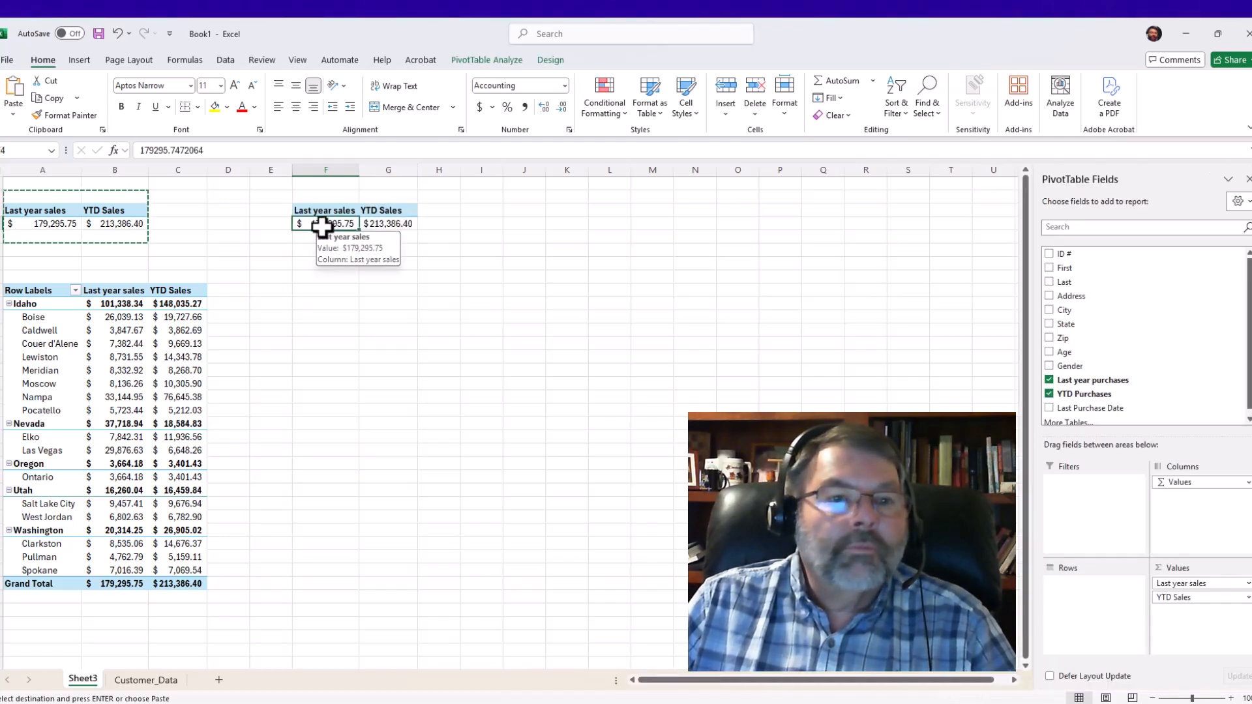
{"action": "left_click", "coordinate": [1050, 324]}
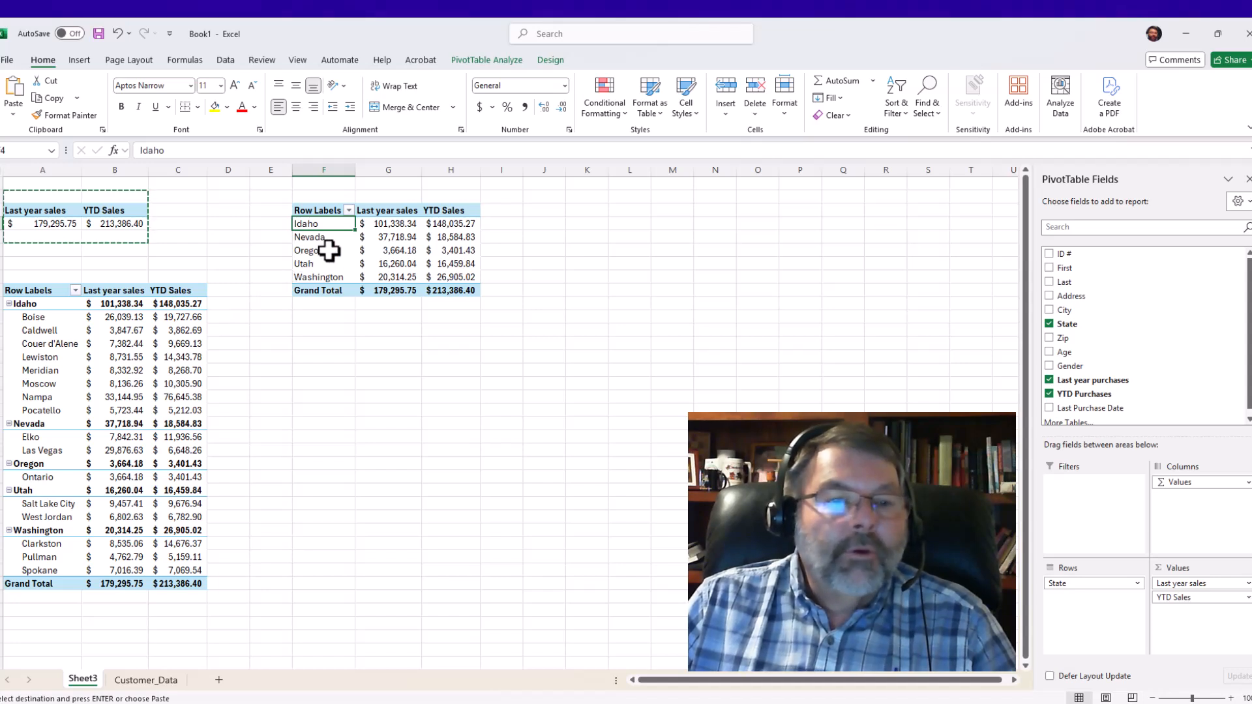
{"action": "left_click", "coordinate": [38, 345]}
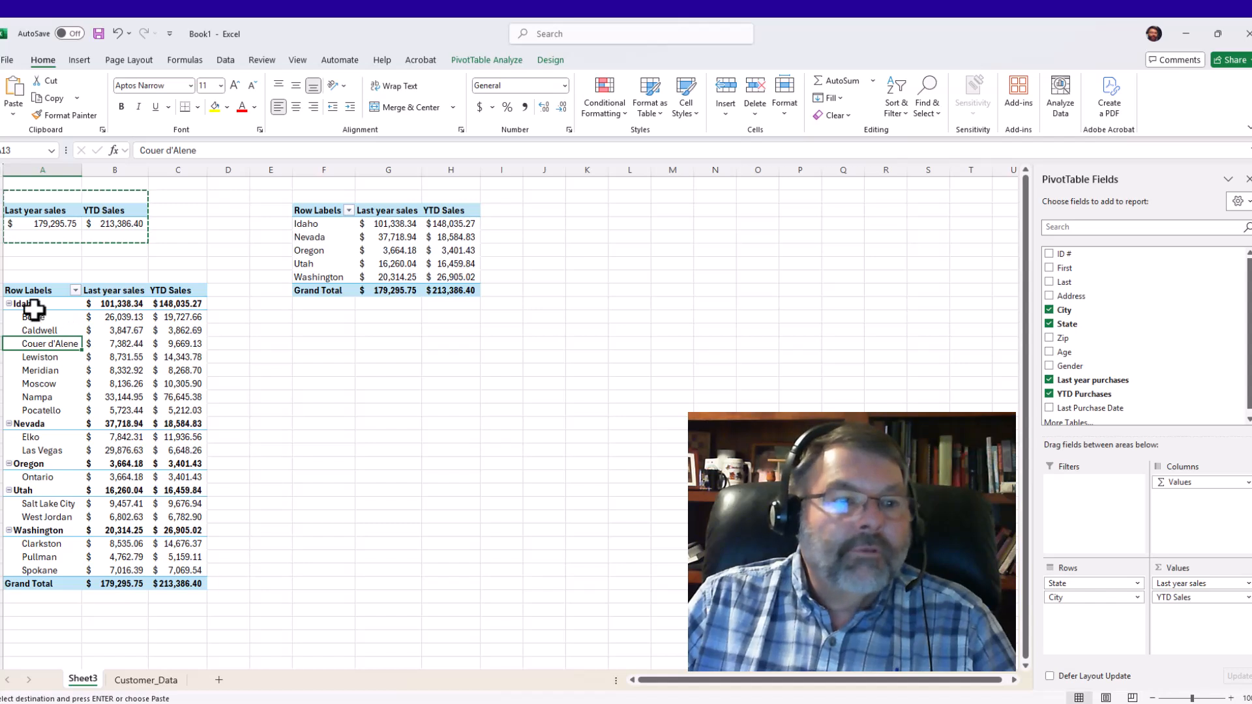
{"action": "left_click", "coordinate": [40, 224]}
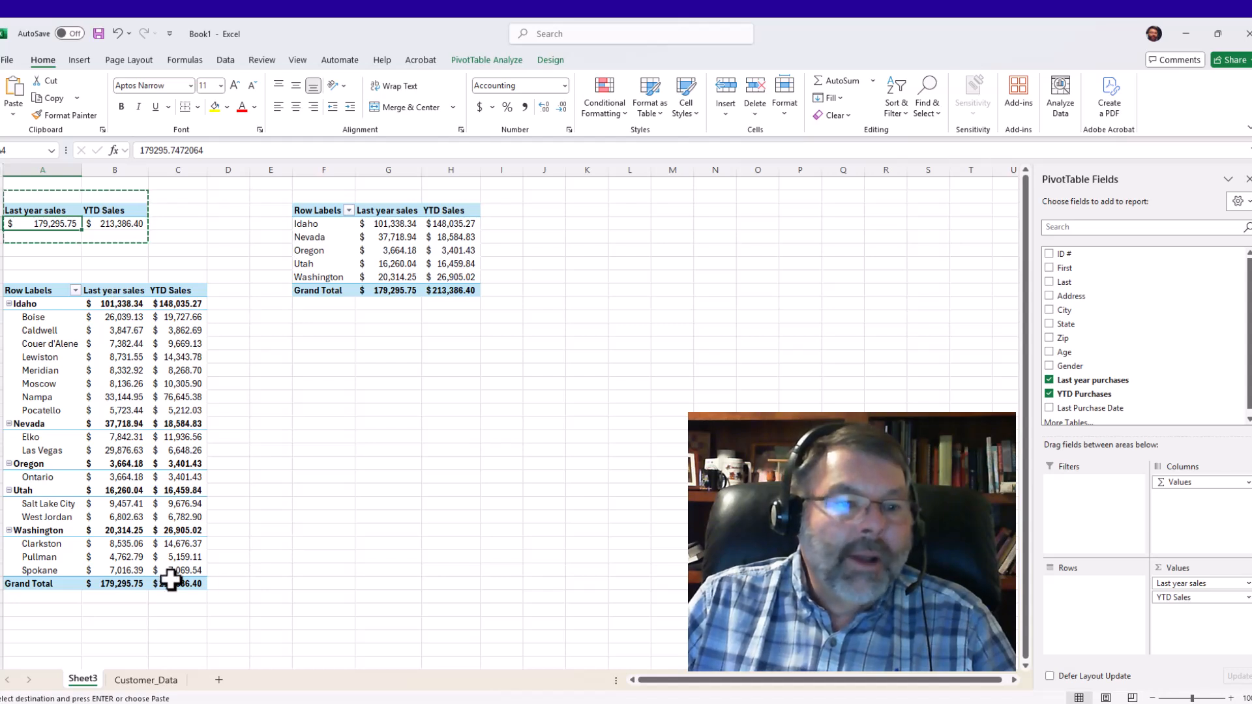
{"action": "left_click", "coordinate": [117, 293]}
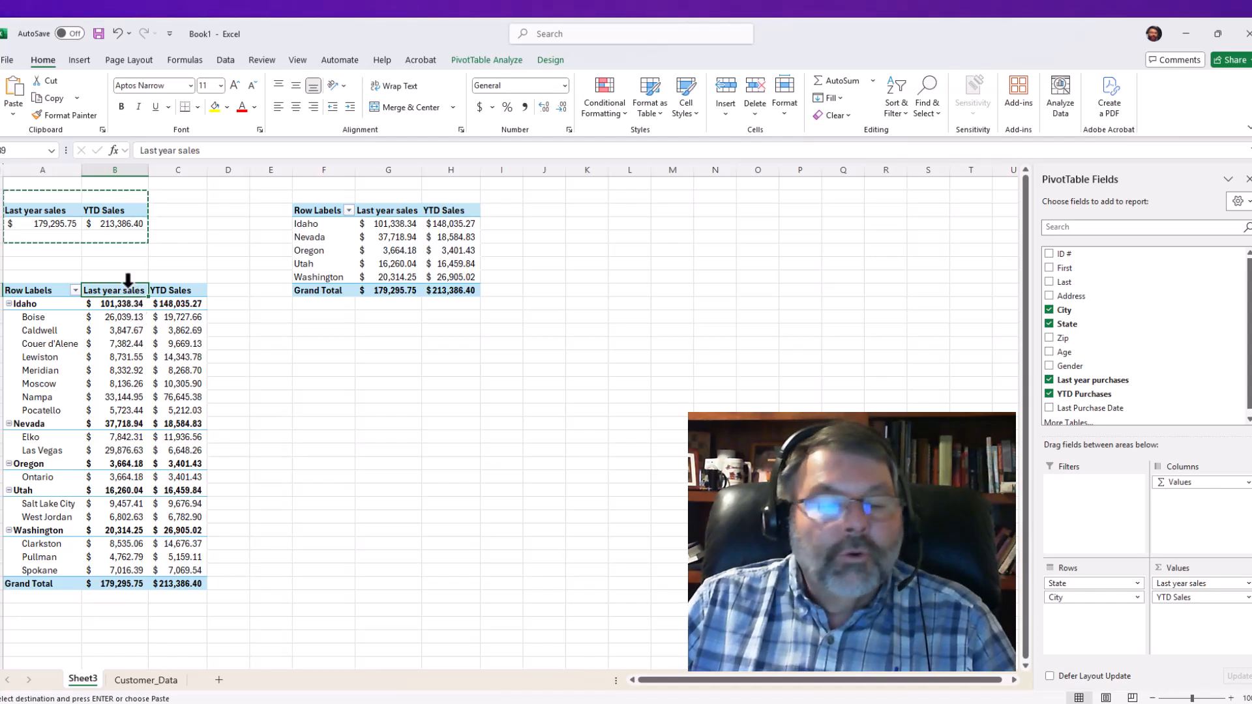
{"action": "left_click", "coordinate": [126, 343]}
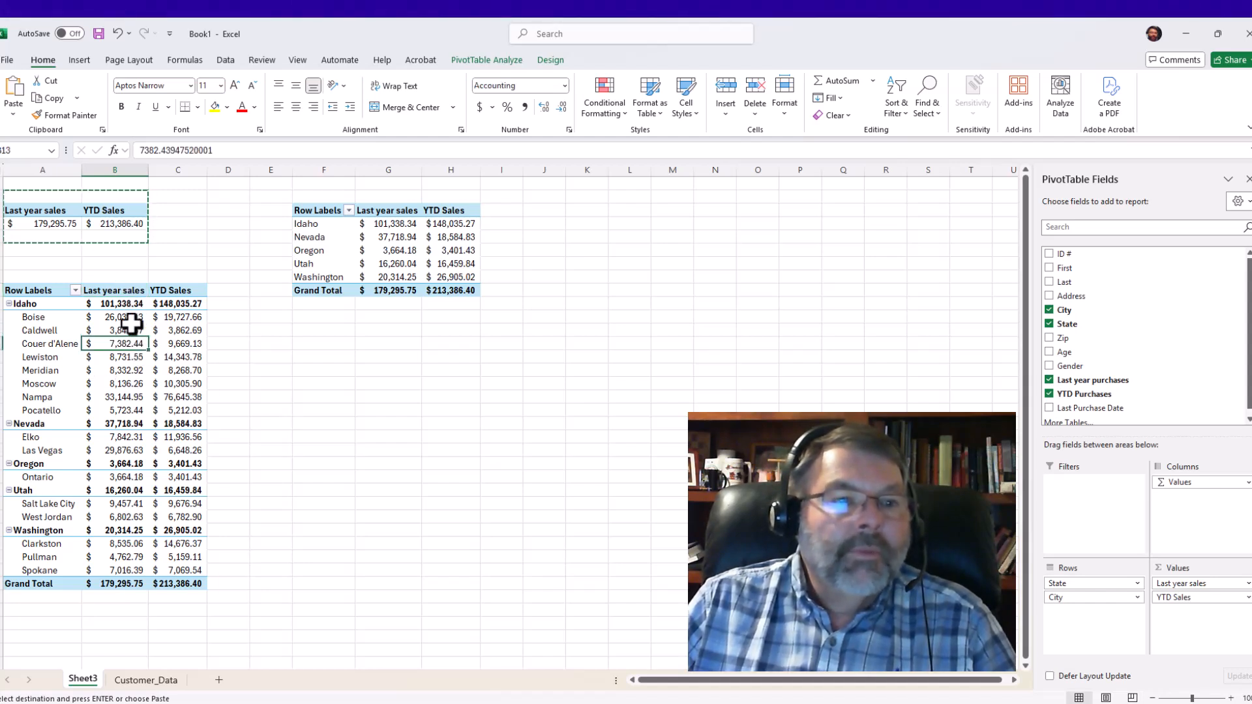
- Summarize the Last year sales field of the state and city PivotTable by Count instead of Sum
{"action": "right_click", "coordinate": [108, 291]}
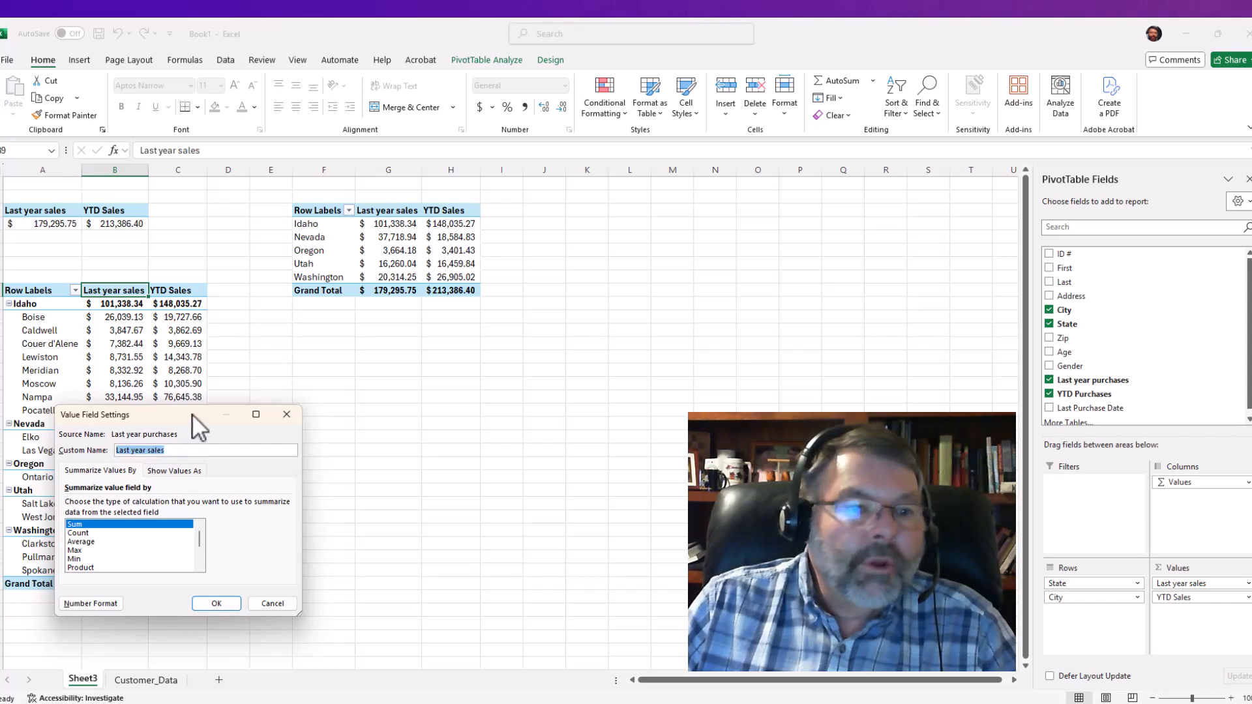
{"action": "left_click_drag", "start_coordinate": [191, 414], "coordinate": [317, 292]}
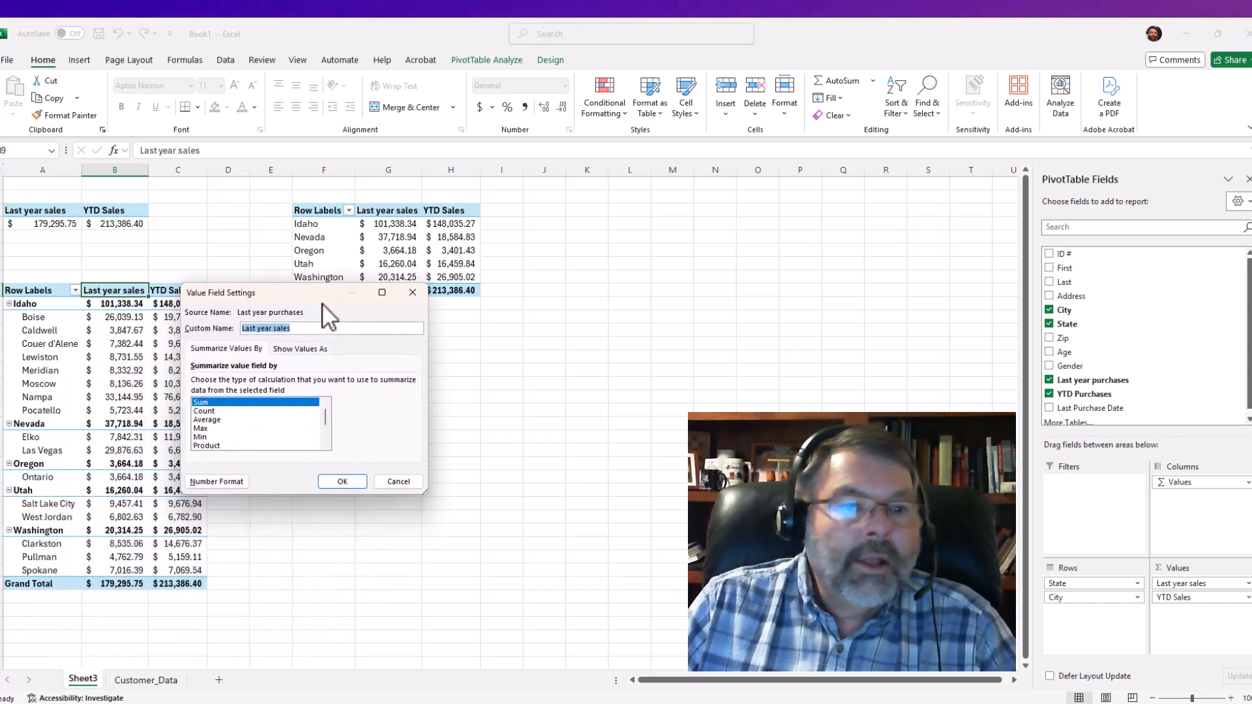
{"action": "left_click", "coordinate": [198, 411]}
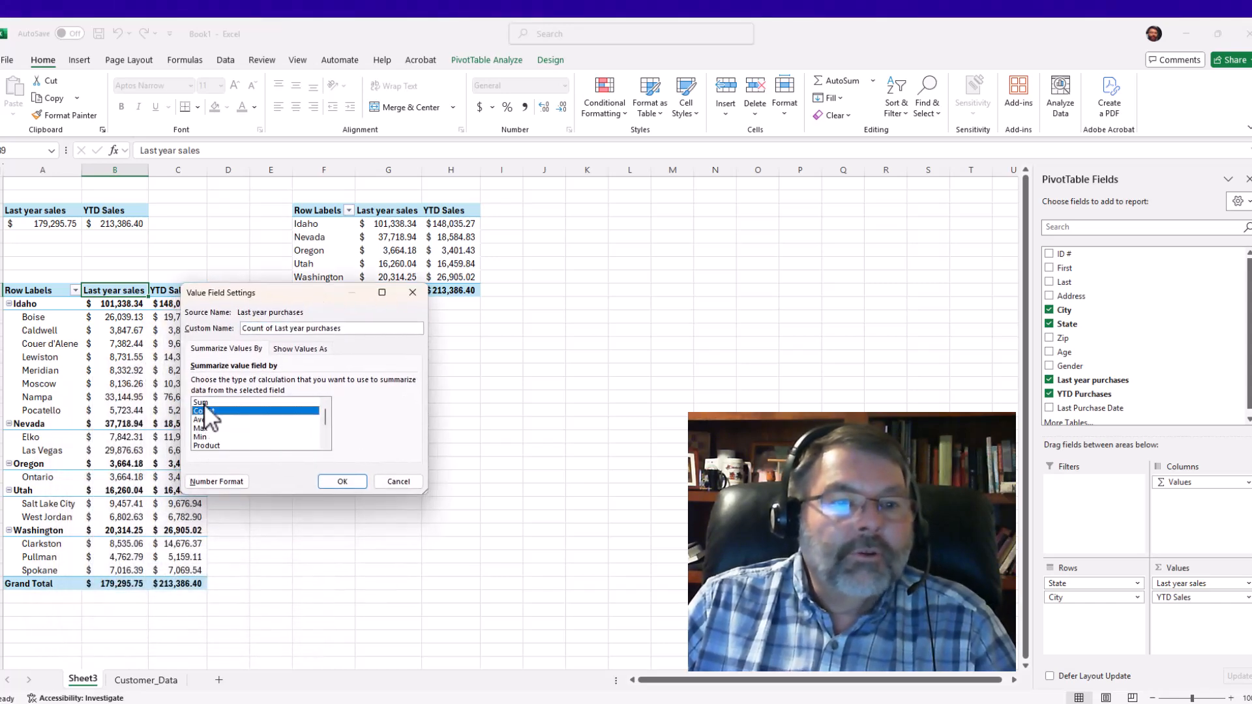
{"action": "left_click", "coordinate": [341, 481]}
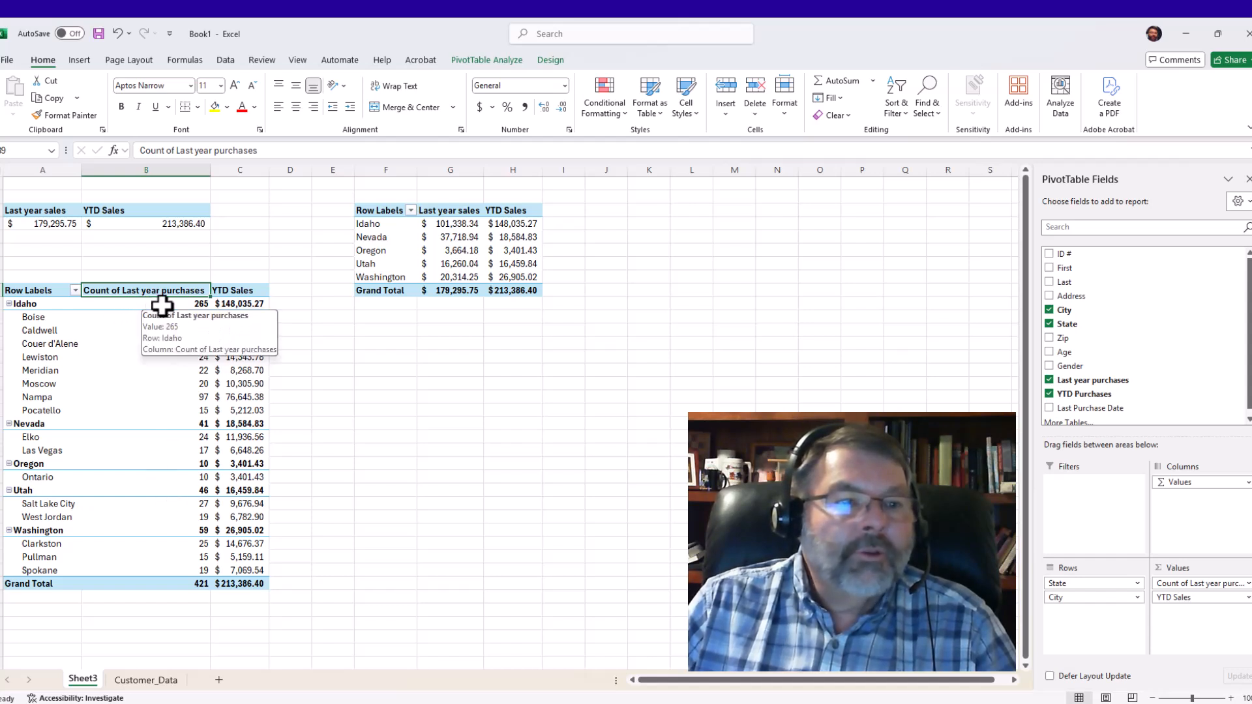
- Rename the Count of Last year purchases value field to "Number of customers"
{"action": "right_click", "coordinate": [154, 290]}
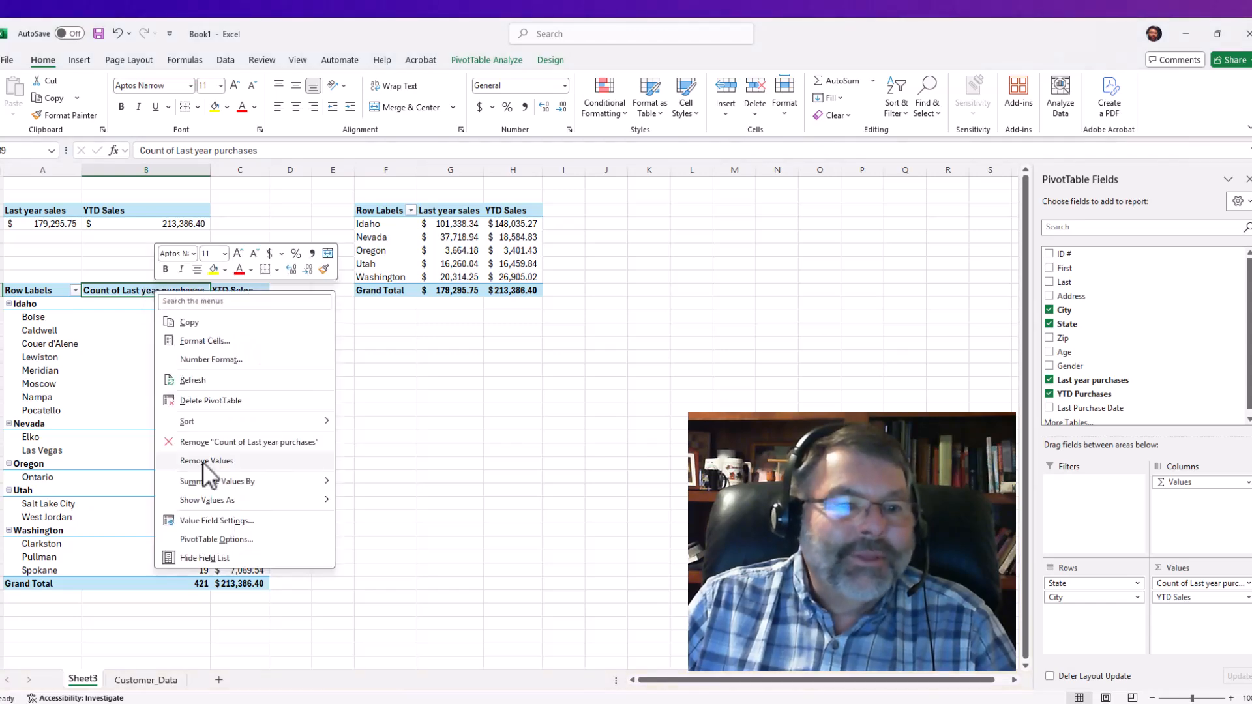
{"action": "left_click", "coordinate": [206, 521]}
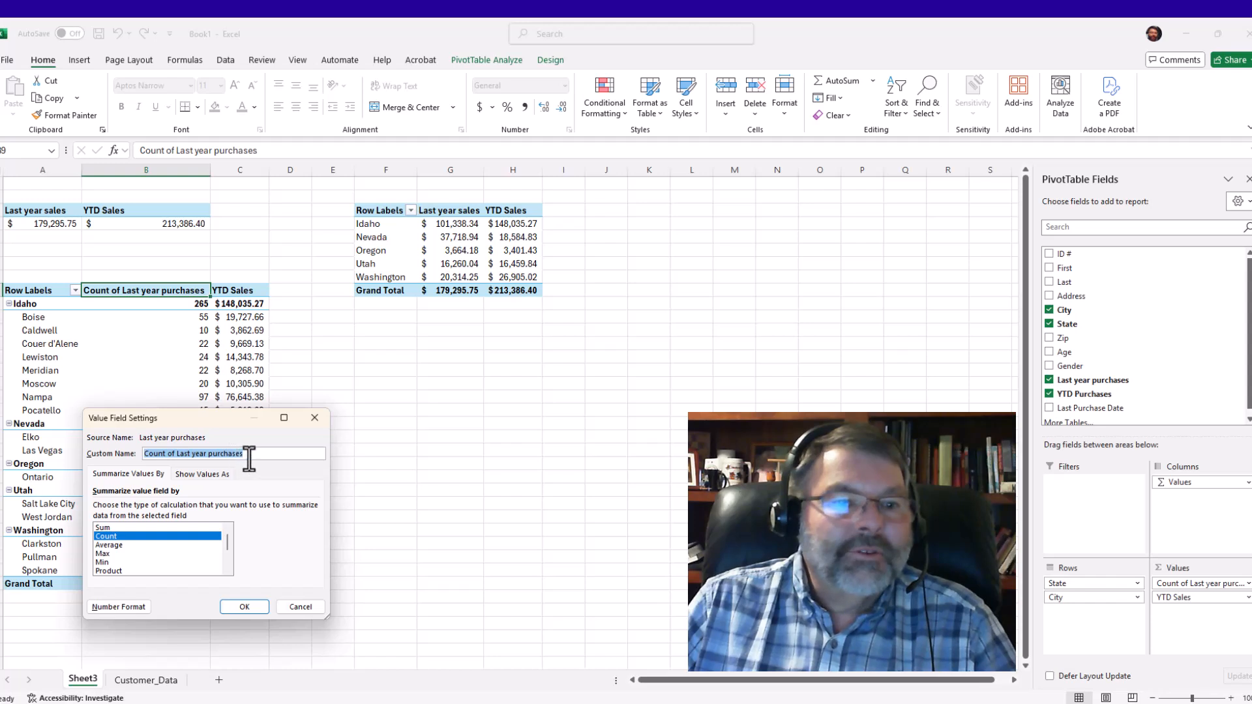
{"action": "type", "text": "Nu"}
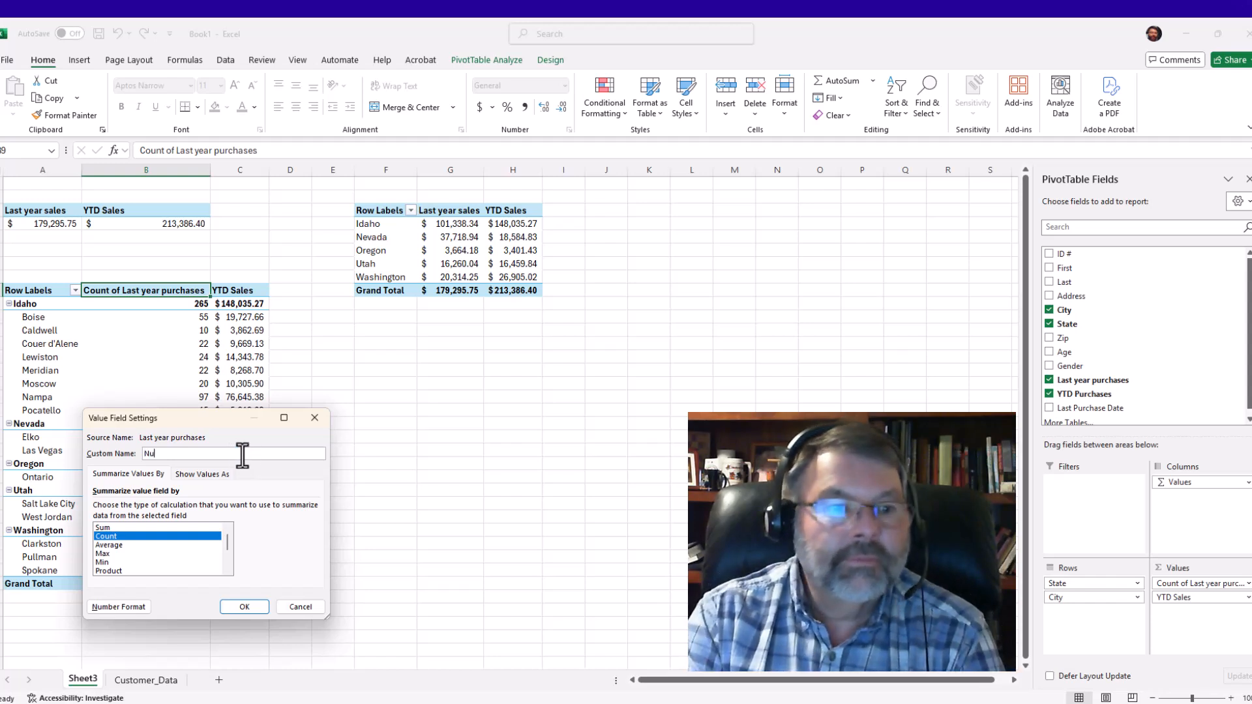
{"action": "type", "text": "mber if "}
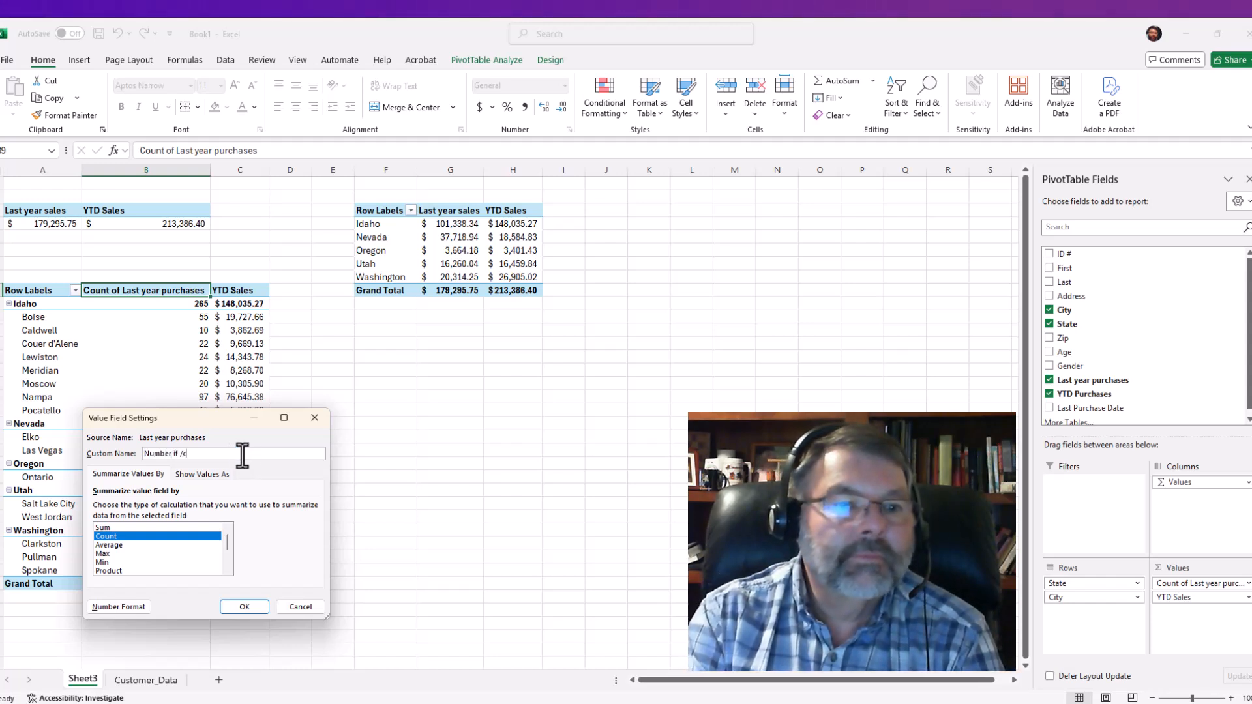
{"action": "type", "text": "/c"}
{"action": "key", "text": "BackSpace"}
{"action": "key", "text": "BackSpace"}
{"action": "key", "text": "BackSpace"}
{"action": "key", "text": "BackSpace"}
{"action": "key", "text": "BackSpace"}
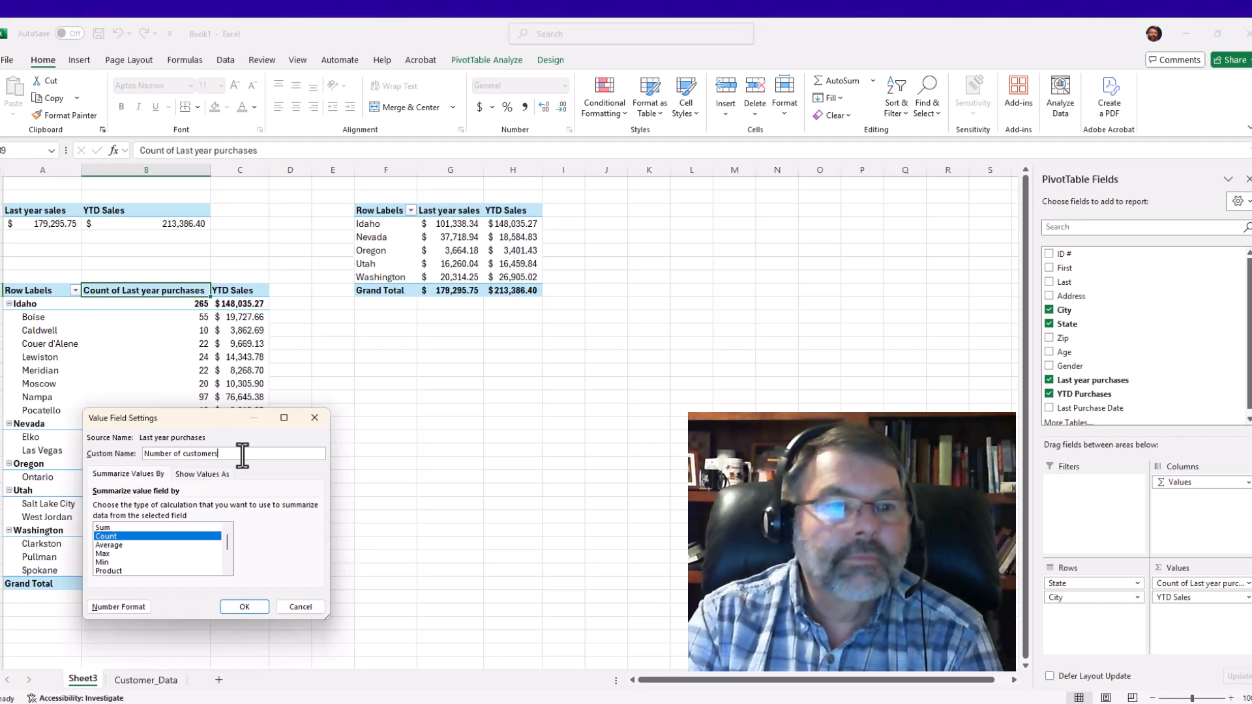
{"action": "key", "text": "Return"}
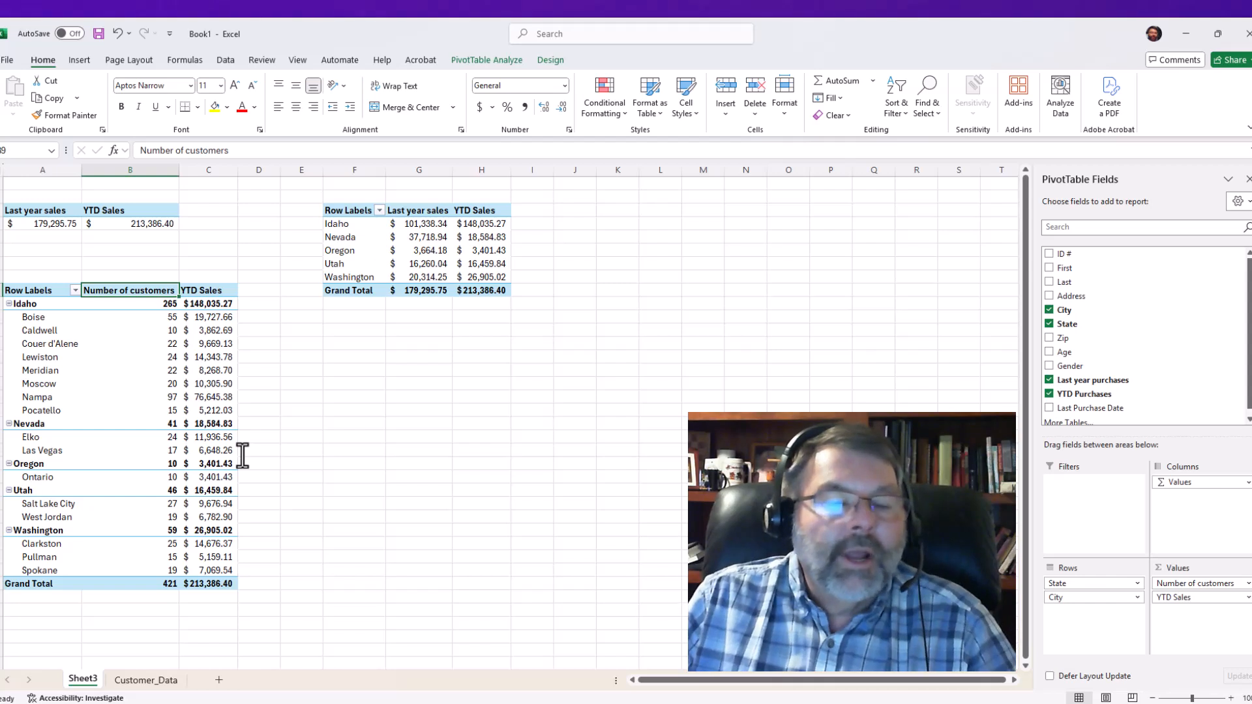
- Remove the YTD Purchases field from the state and city PivotTable
{"action": "left_click", "coordinate": [202, 291]}
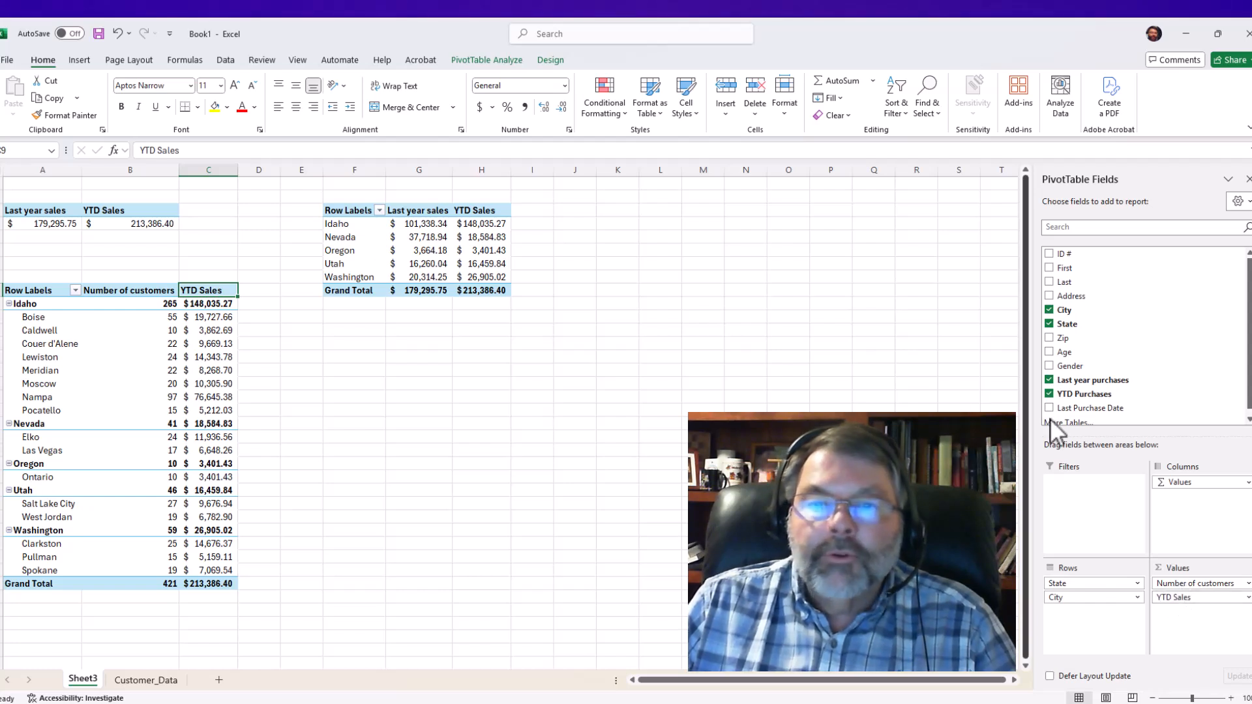
{"action": "left_click", "coordinate": [1049, 395]}
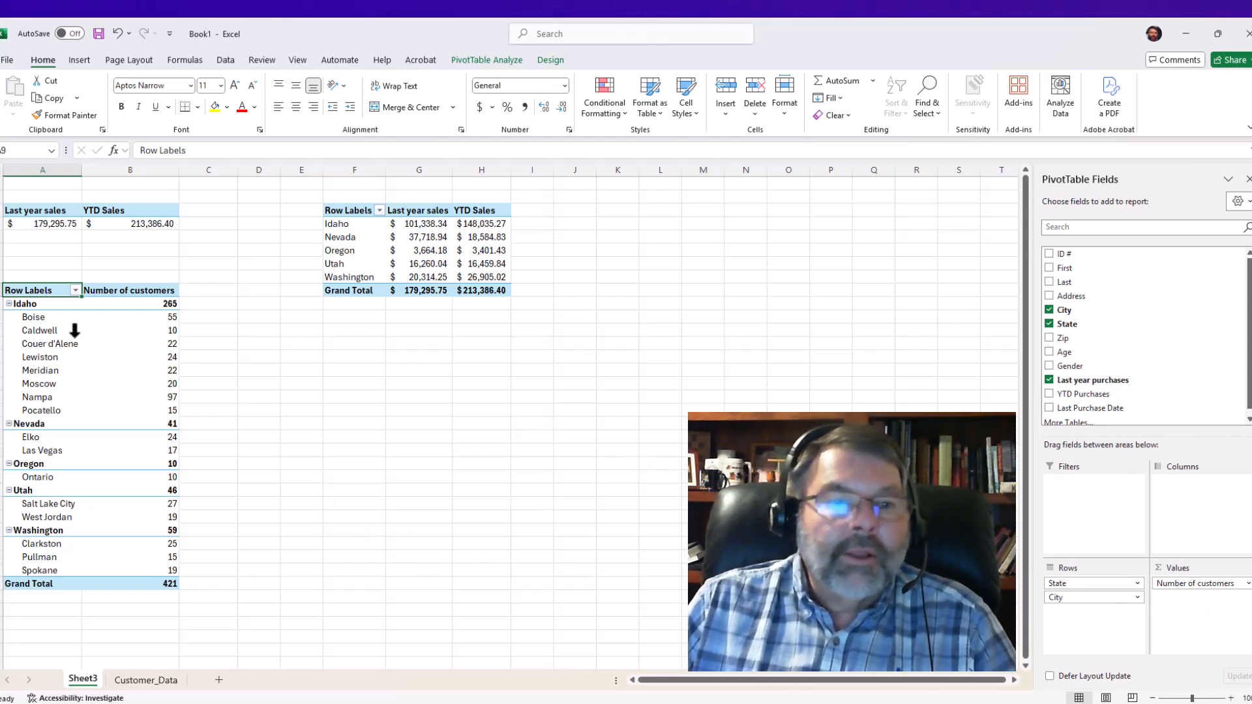
- Copy the overall sales PivotTable with its surrounding blank cells (A2:B6) to F13 and select the pasted PivotTable
{"action": "left_click", "coordinate": [350, 236]}
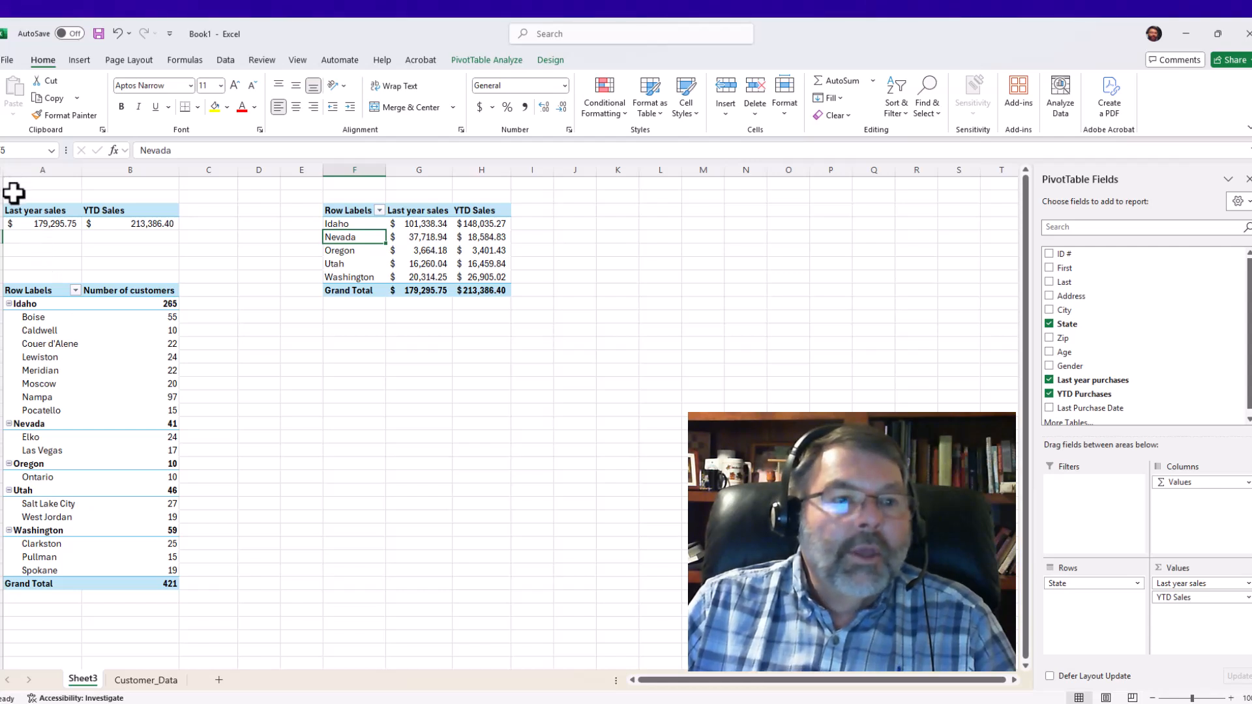
{"action": "left_click_drag", "start_coordinate": [14, 193], "coordinate": [158, 248]}
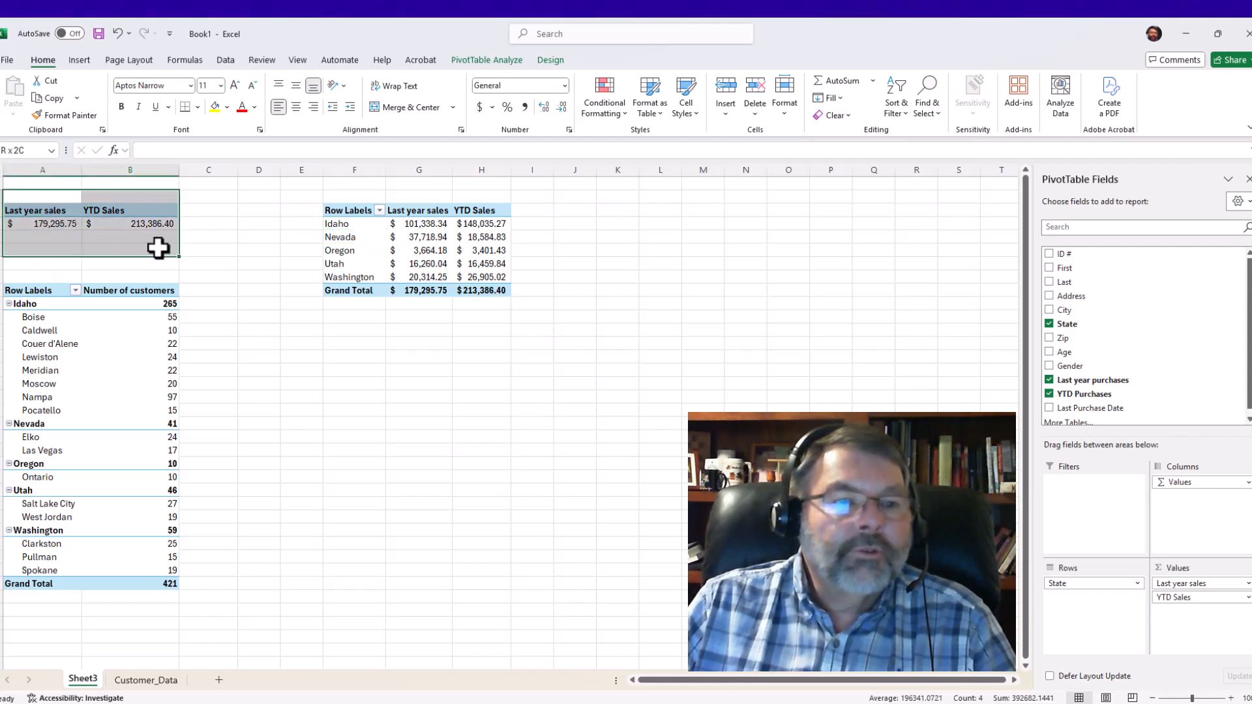
{"action": "key", "text": "ctrl+c"}
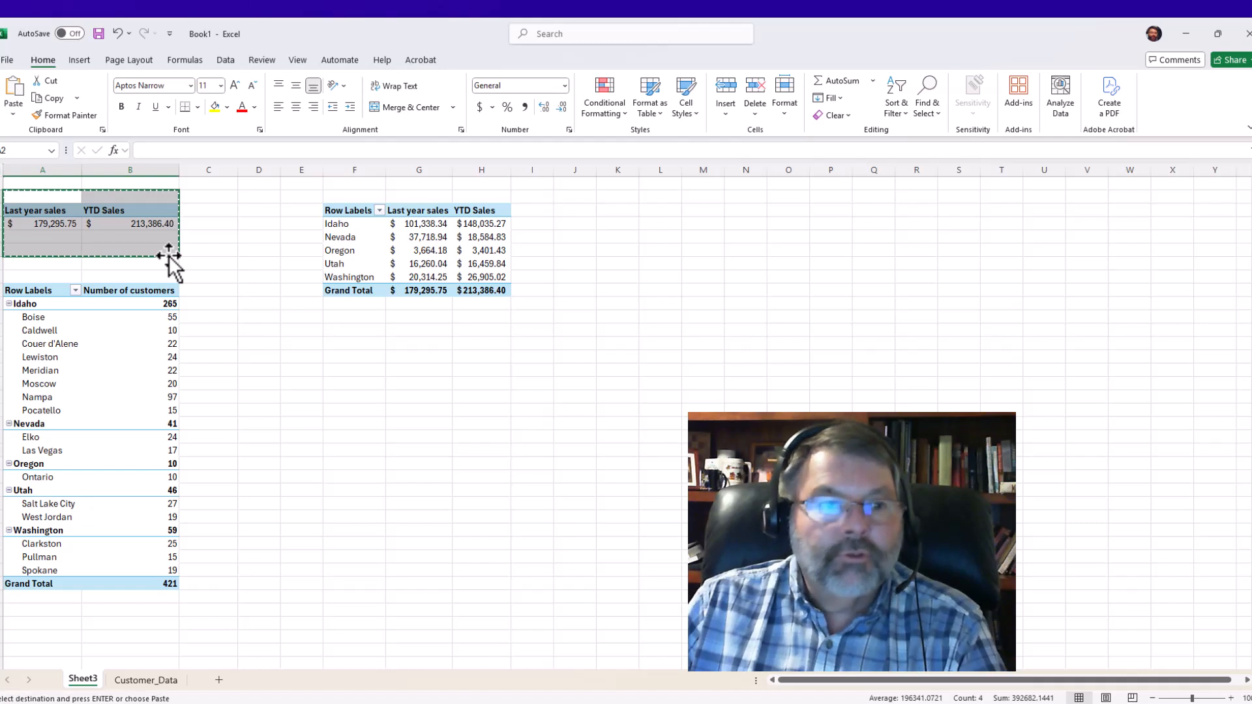
{"action": "left_click", "coordinate": [358, 344]}
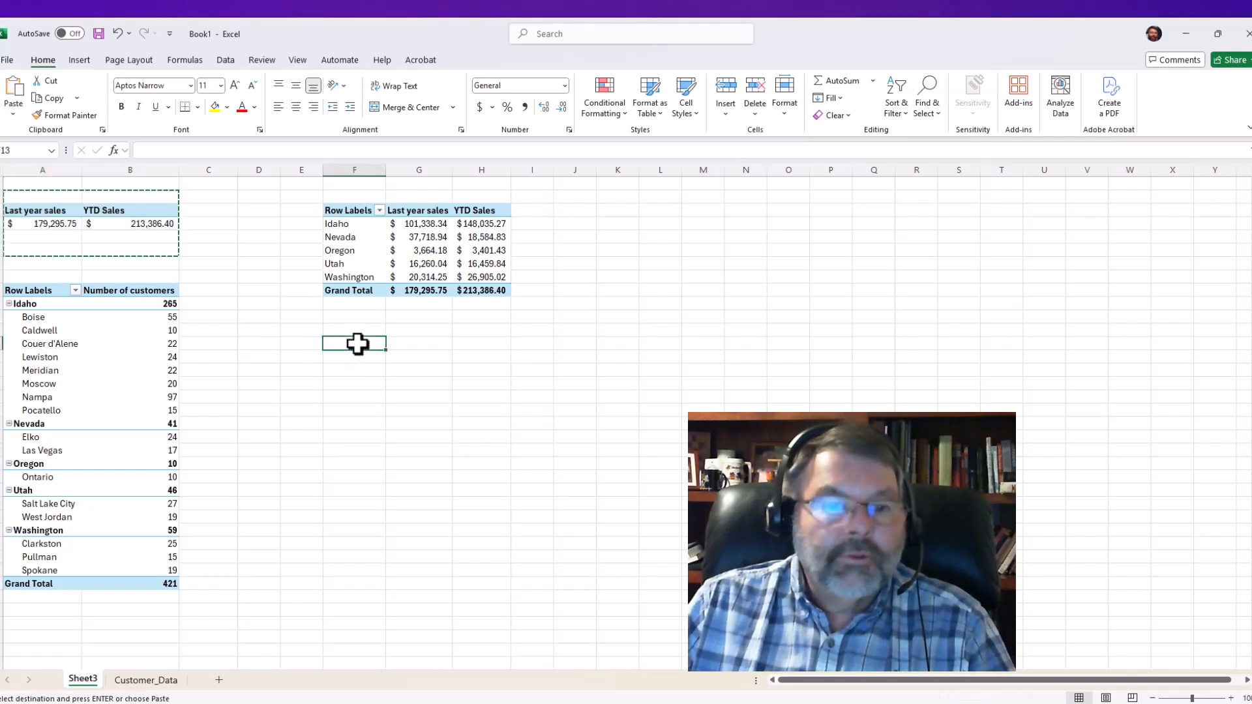
{"action": "key", "text": "ctrl+v"}
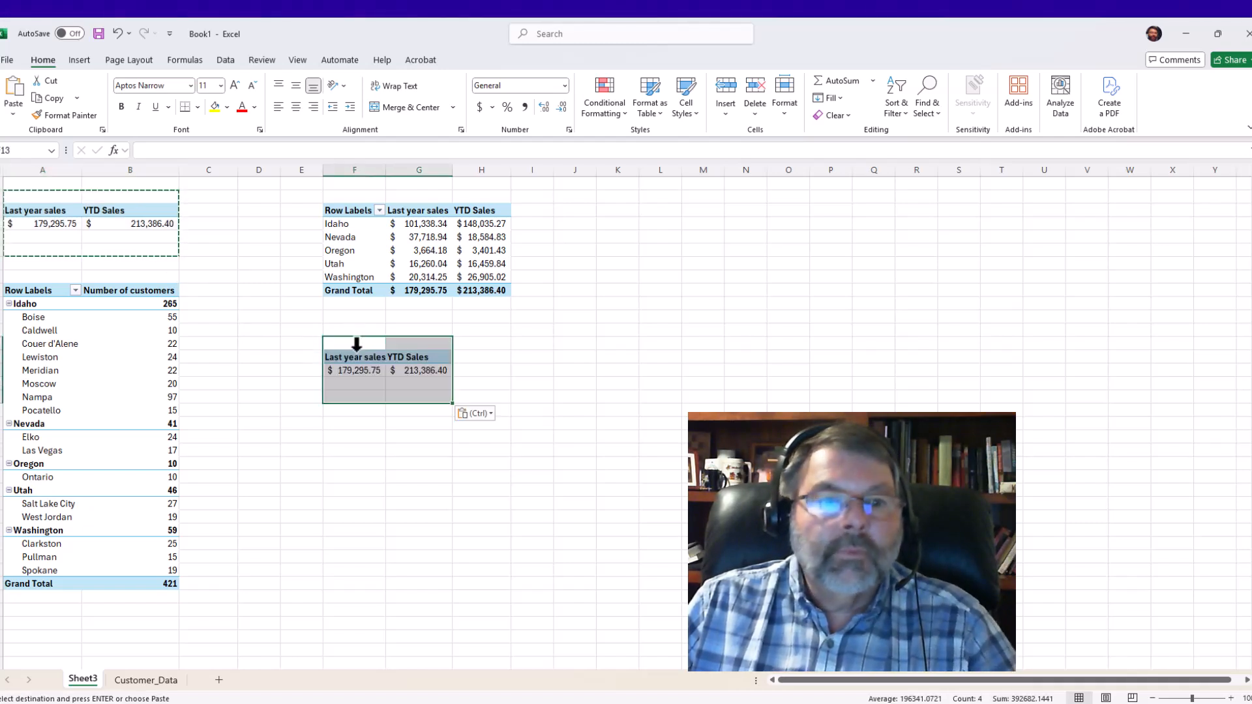
{"action": "left_click", "coordinate": [351, 356]}
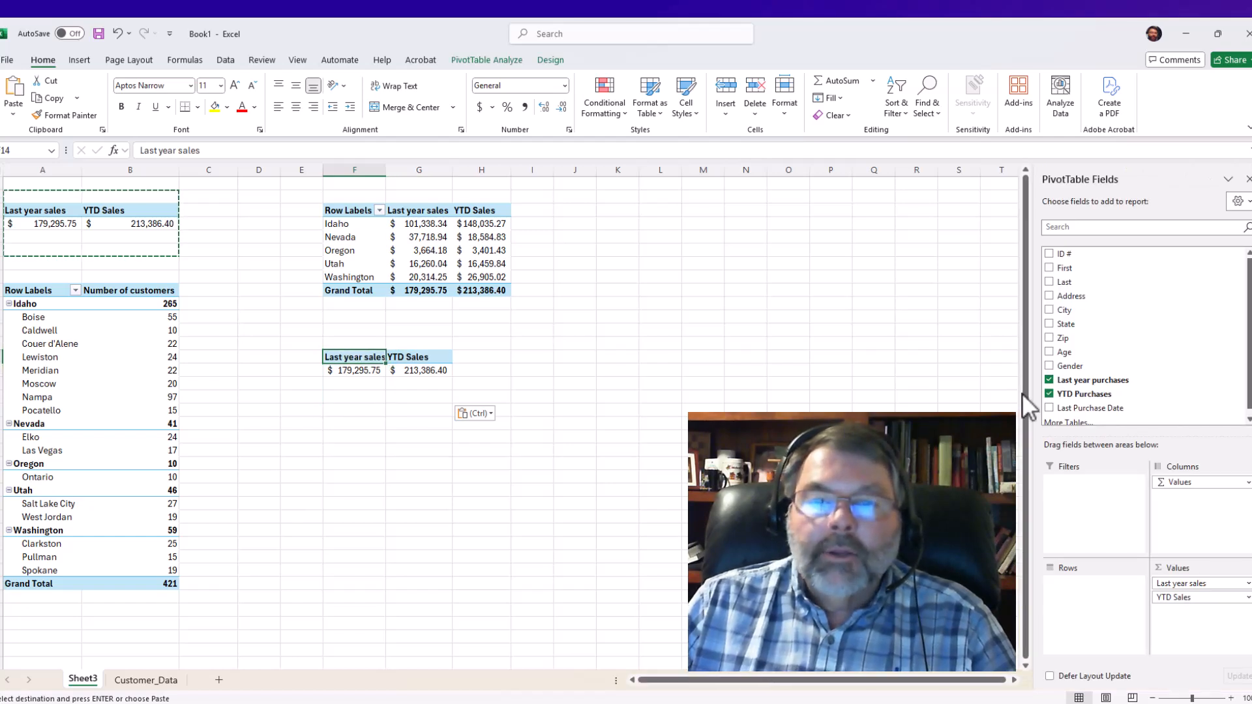
{"action": "mouse_move", "coordinate": [1052, 352]}
{"action": "left_mouse_down"}
{"action": "mouse_move", "coordinate": [1085, 544]}
{"action": "mouse_move", "coordinate": [1053, 352]}
{"action": "left_mouse_up"}
{"action": "left_click", "coordinate": [1049, 346]}
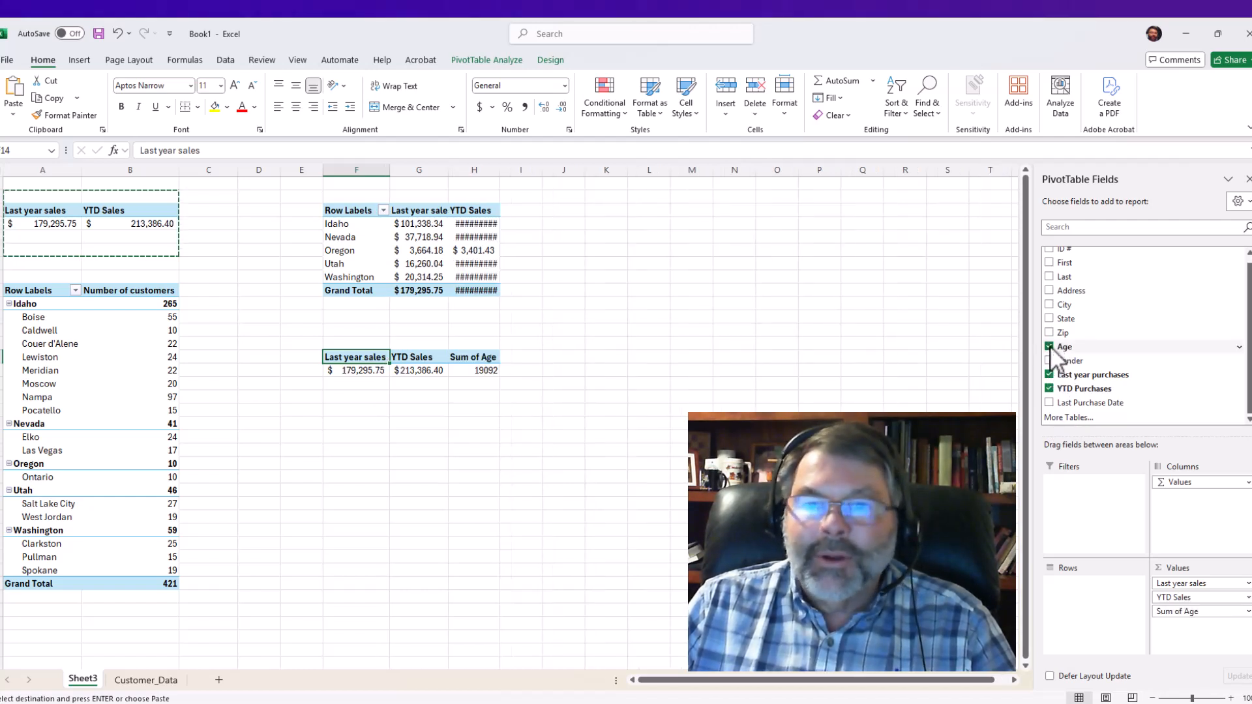
{"action": "left_click", "coordinate": [1049, 347]}
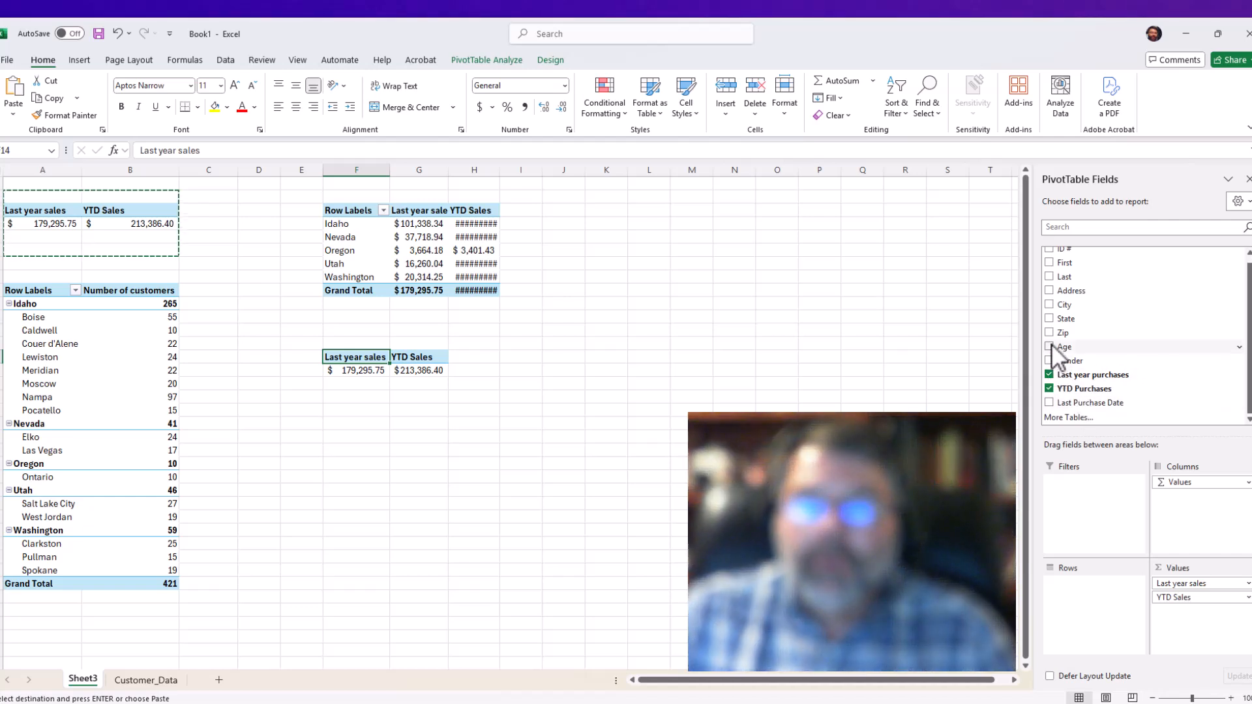
- Break the PivotTable below the state summary down by Age as a row field and look through the resulting rows
{"action": "left_click_drag", "start_coordinate": [1054, 350], "coordinate": [1090, 604]}
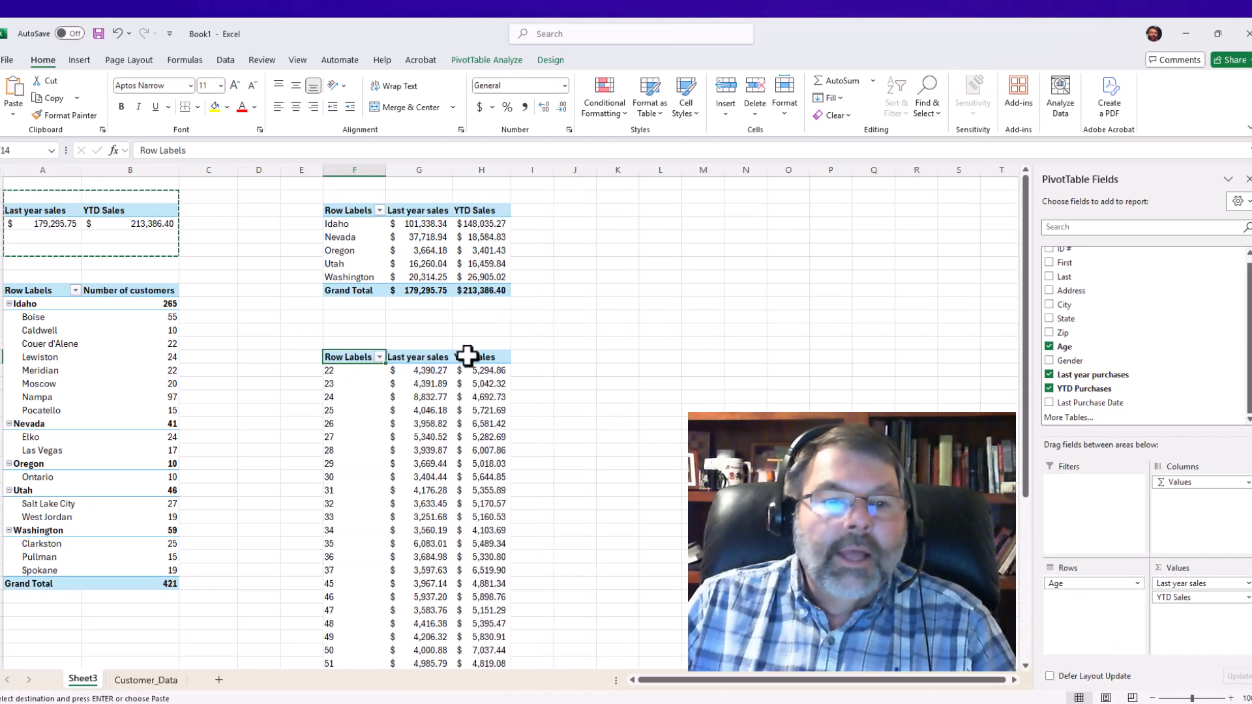
{"action": "scroll", "coordinate": [633, 373], "scroll_direction": "down", "scroll_amount": 2}
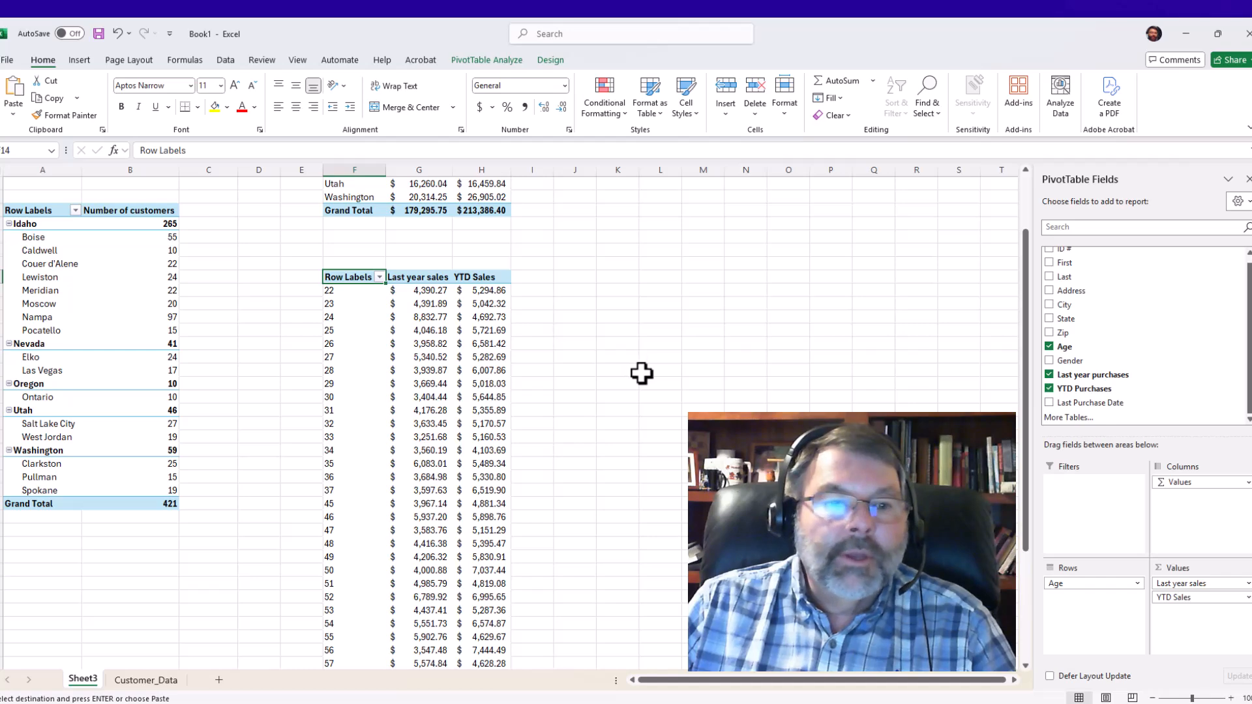
{"action": "scroll", "coordinate": [646, 377], "scroll_direction": "down", "scroll_amount": 1}
{"action": "scroll", "coordinate": [650, 379], "scroll_direction": "up", "scroll_amount": 1}
{"action": "scroll", "coordinate": [652, 383], "scroll_direction": "down", "scroll_amount": 1}
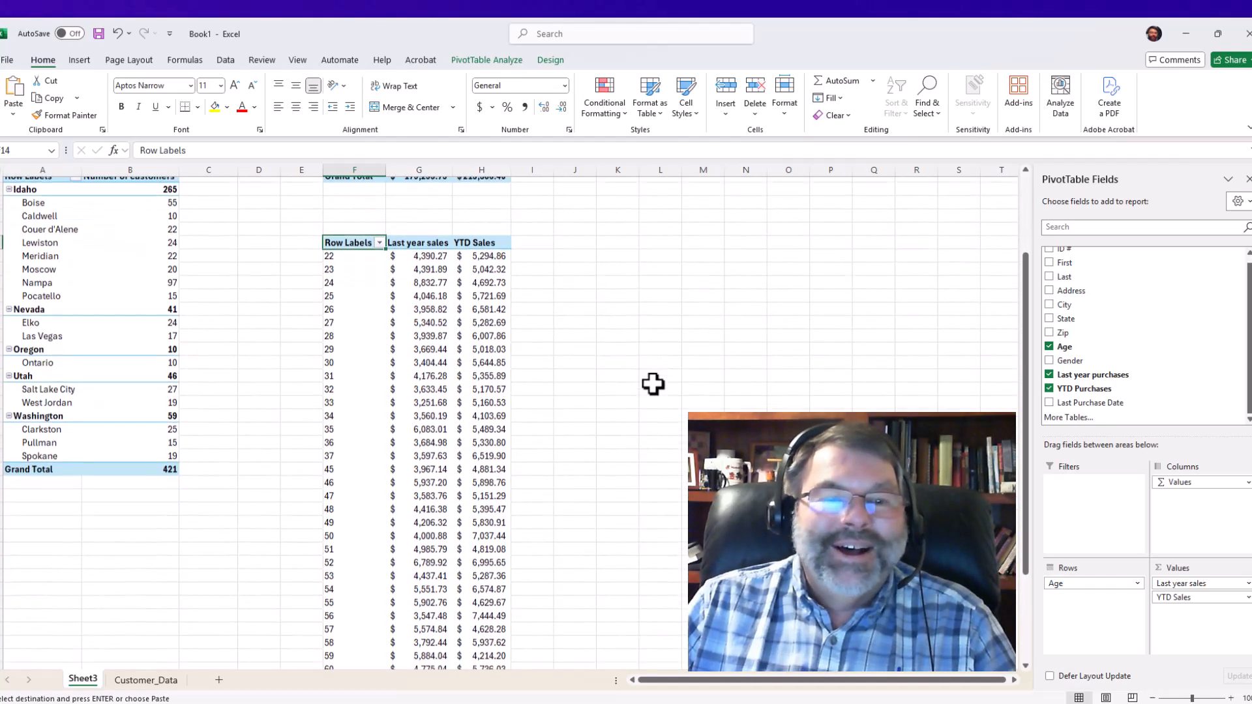
{"action": "scroll", "coordinate": [665, 395], "scroll_direction": "down", "scroll_amount": 1}
{"action": "scroll", "coordinate": [667, 401], "scroll_direction": "up", "scroll_amount": 2}
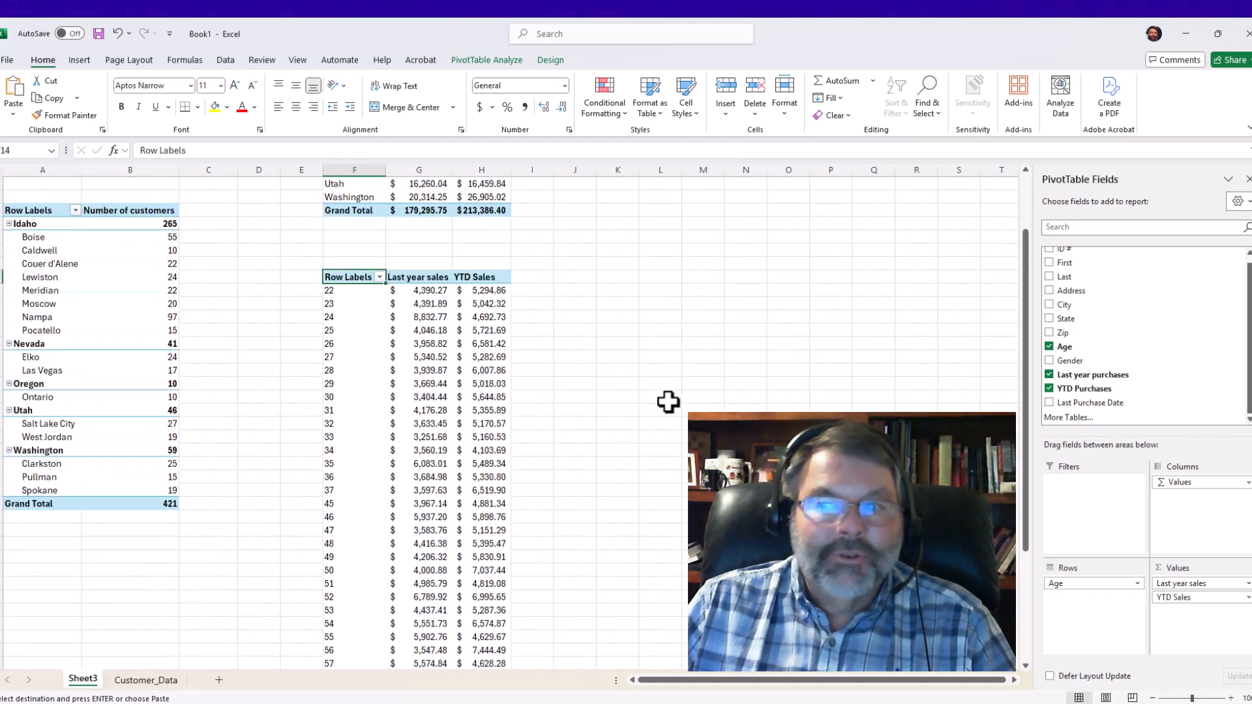
- Group the ages in the age PivotTable into ranges starting at 20, ending at 70, by 10
{"action": "scroll", "coordinate": [646, 388], "scroll_direction": "down", "scroll_amount": 1}
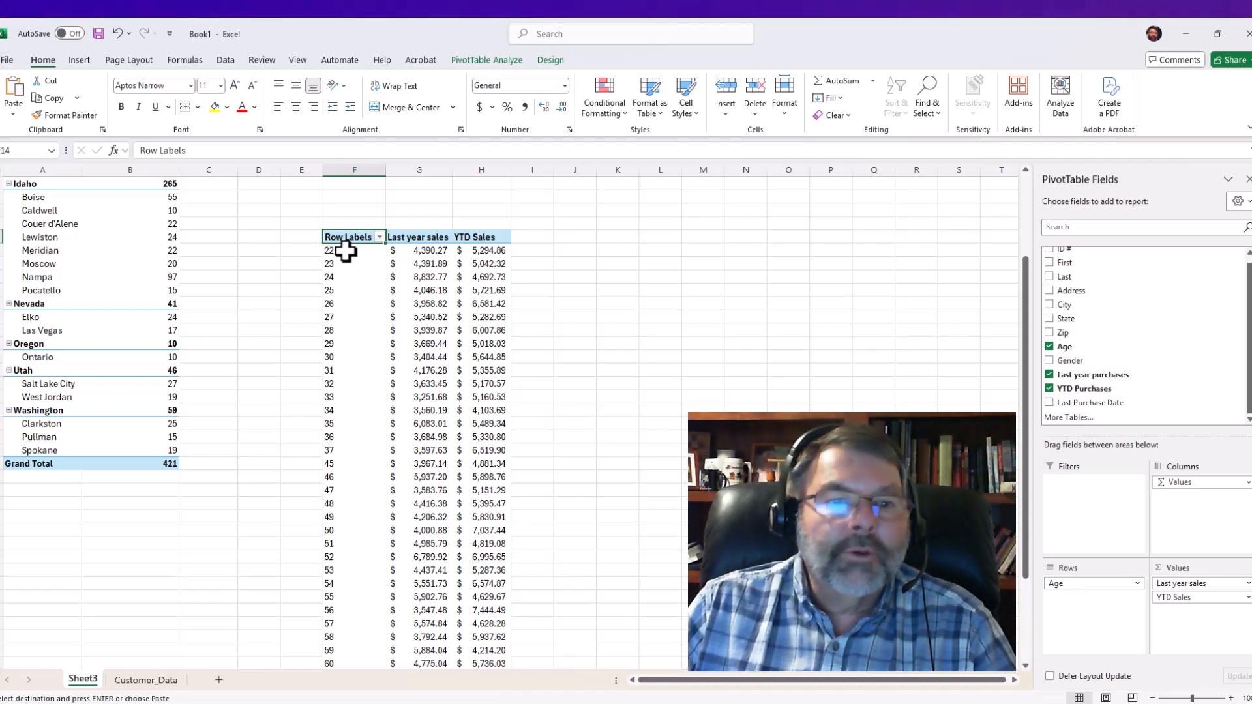
{"action": "right_click", "coordinate": [346, 253]}
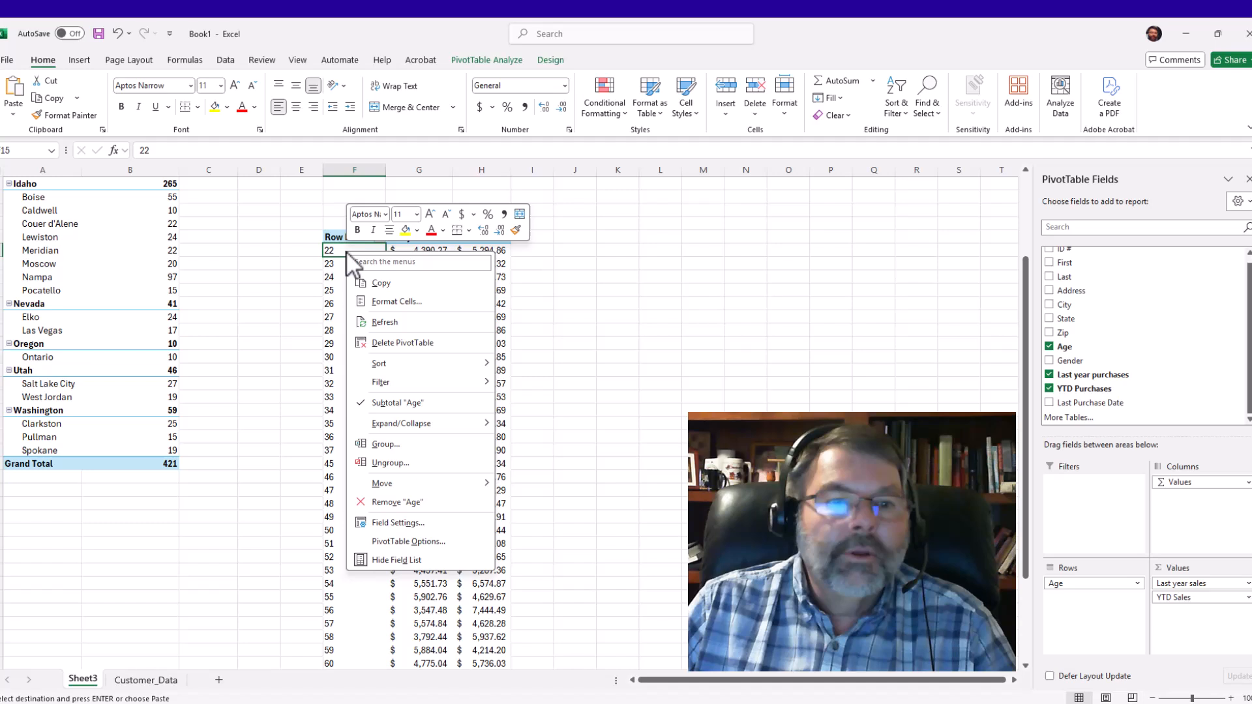
{"action": "left_click", "coordinate": [385, 444]}
{"action": "left_click_drag", "start_coordinate": [376, 395], "coordinate": [593, 239]}
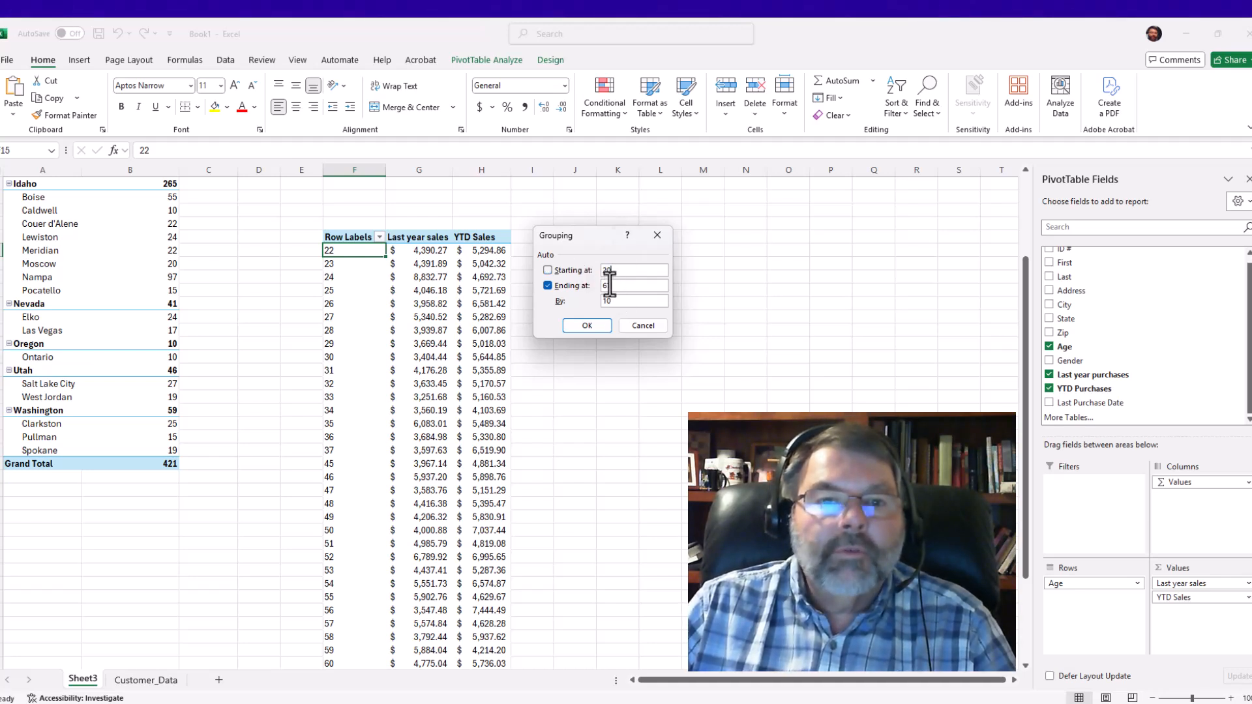
{"action": "left_click_drag", "start_coordinate": [609, 284], "coordinate": [566, 268]}
{"action": "type", "text": "70"}
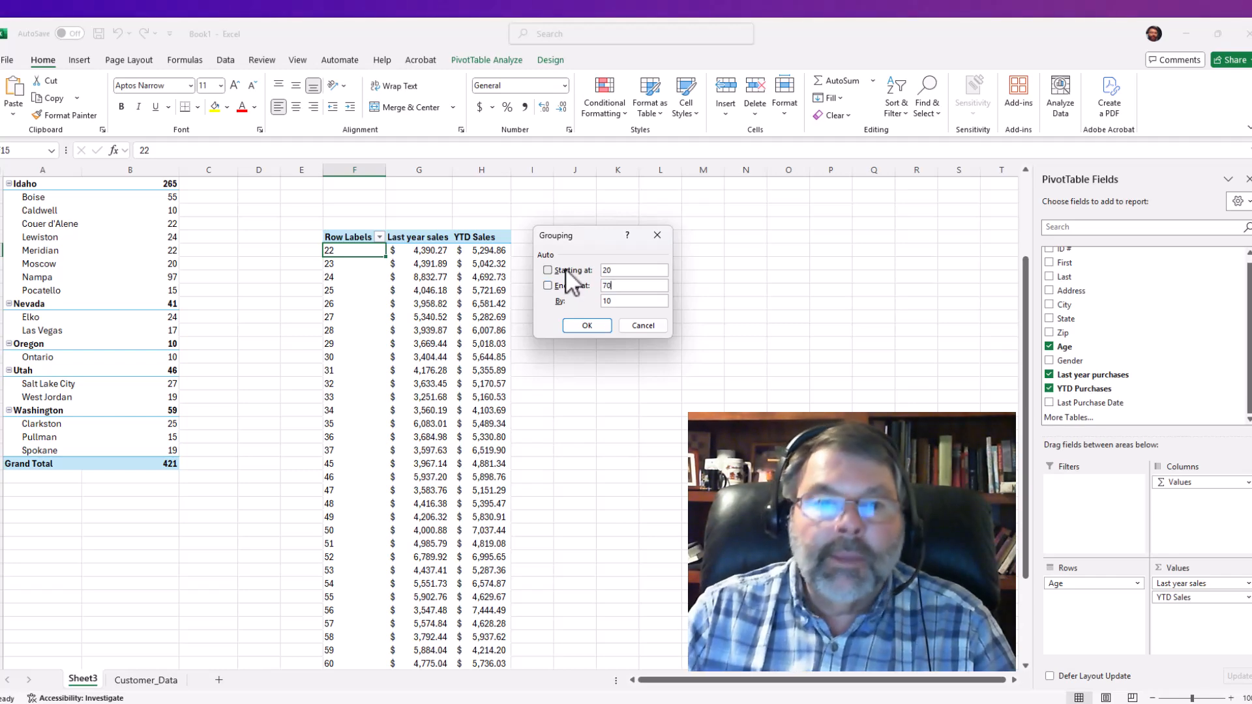
{"action": "left_click", "coordinate": [573, 331]}
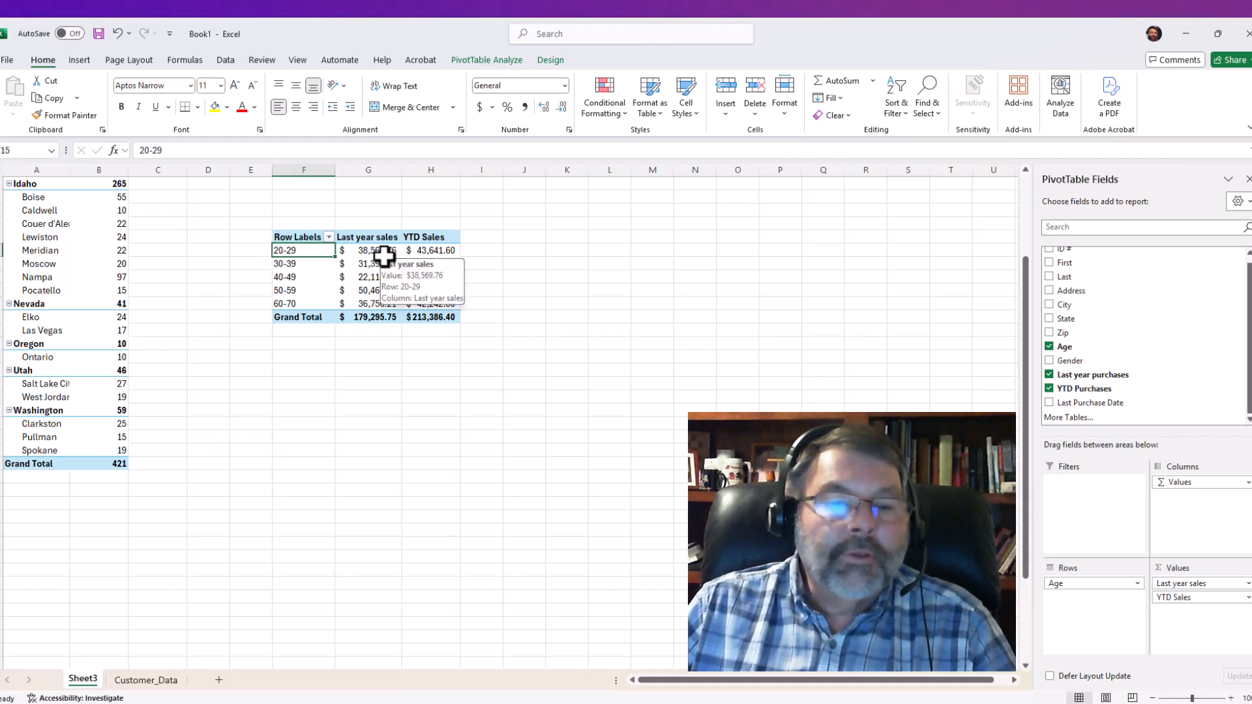
- Rename the worksheet holding the PivotTables as Pivot_Tables
{"action": "scroll", "coordinate": [538, 299], "scroll_direction": "up", "scroll_amount": 3}
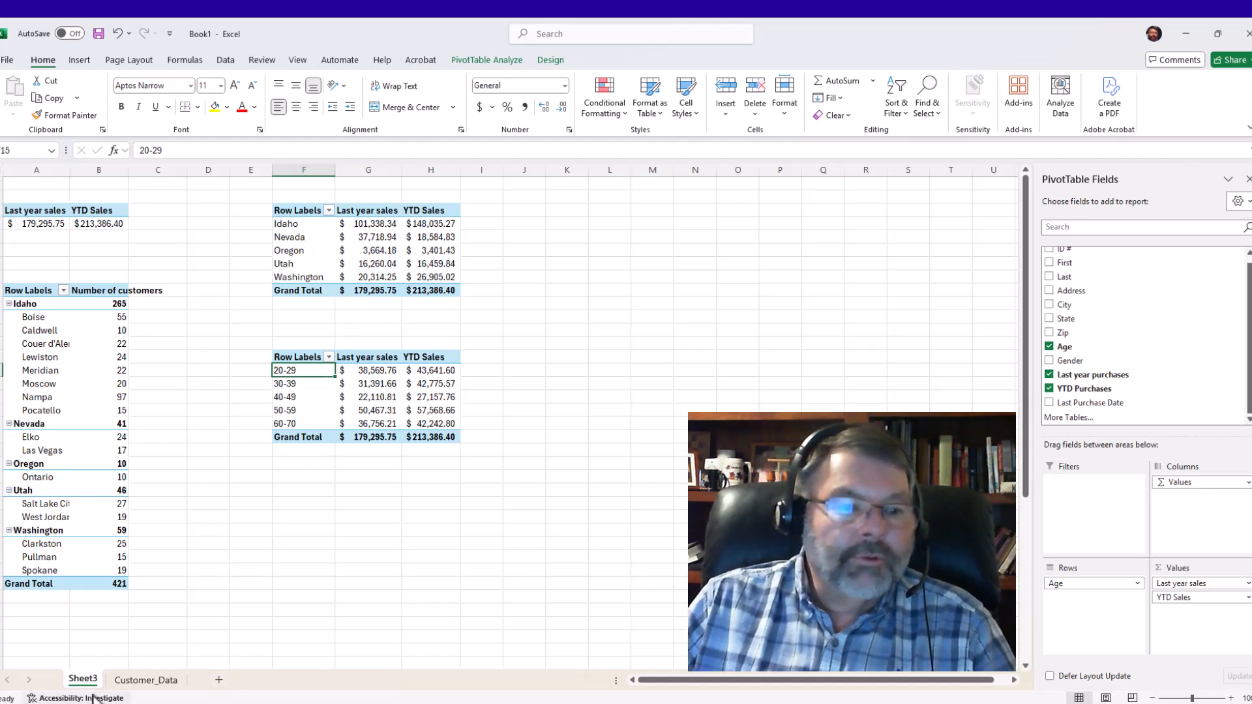
{"action": "double_click", "coordinate": [81, 678]}
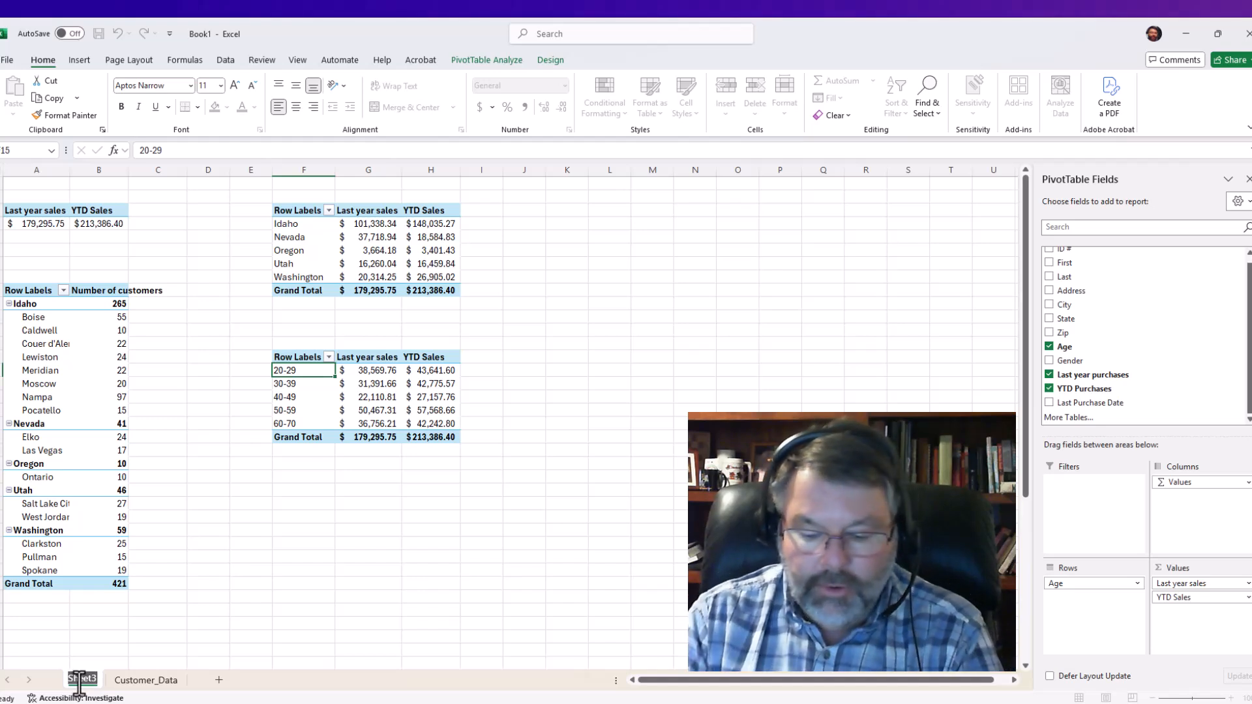
{"action": "type", "text": "P"}
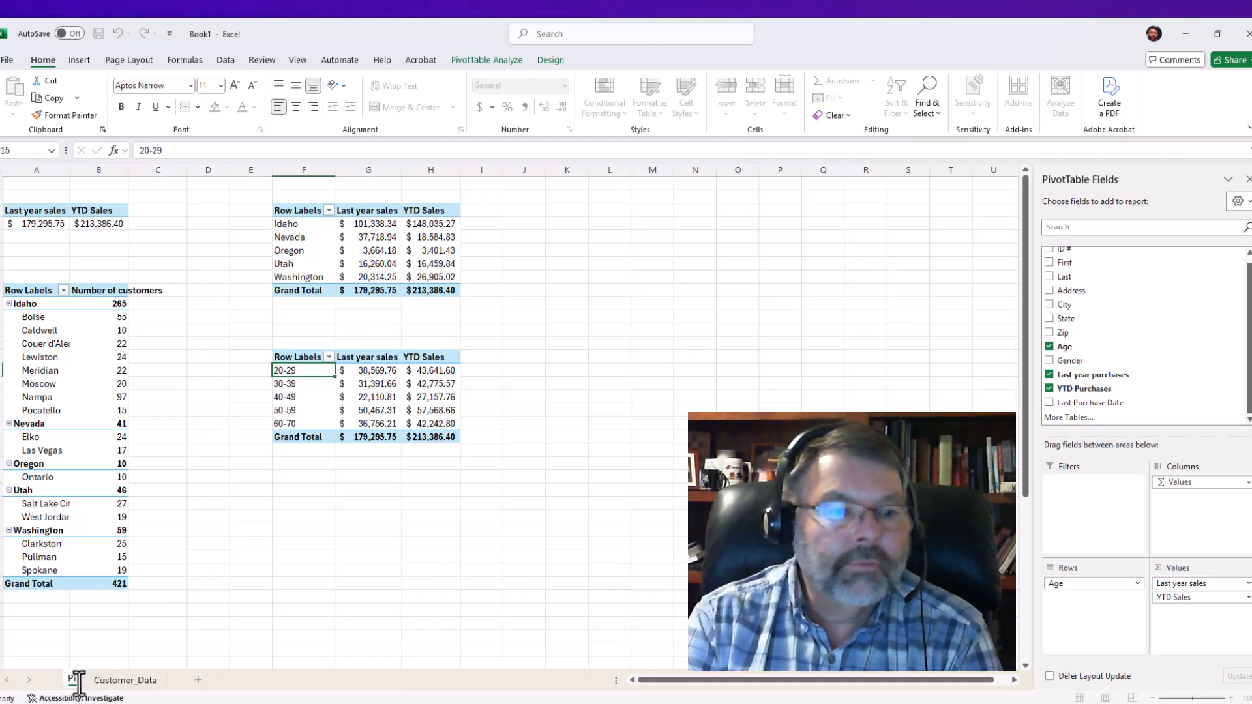
{"action": "type", "text": "ivot"}
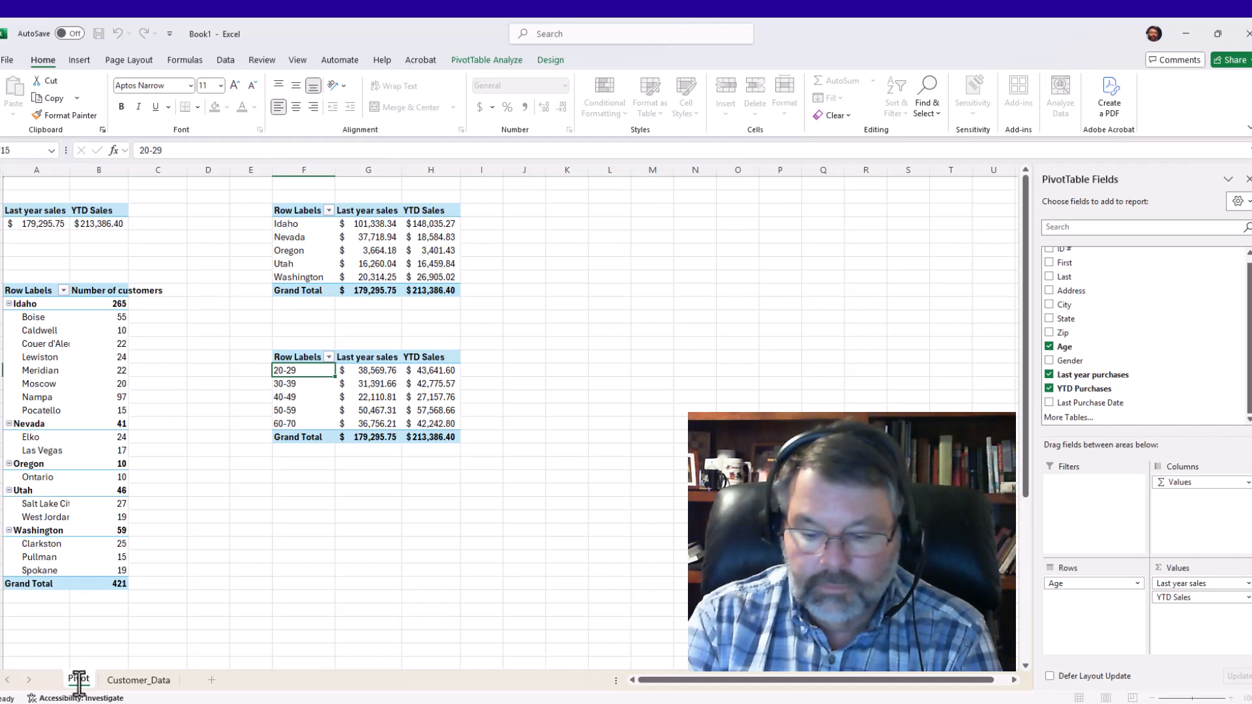
{"action": "type", "text": "_Tabo"}
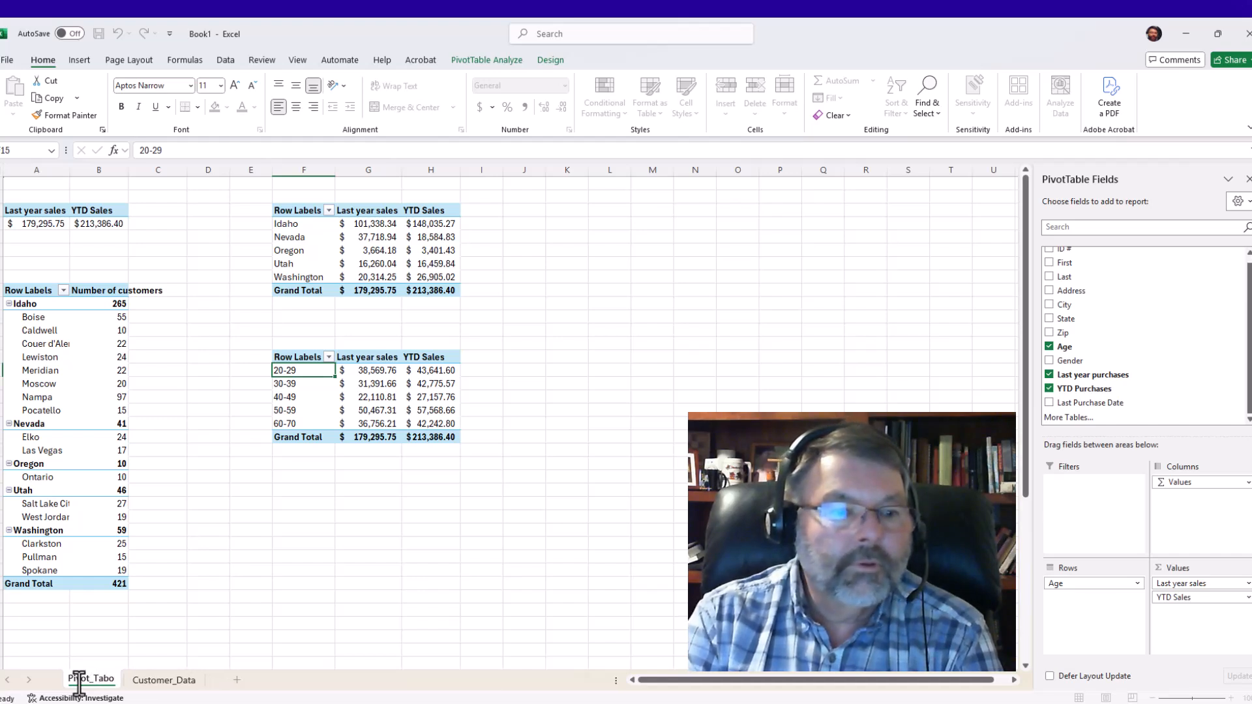
{"action": "key", "text": "BackSpace"}
{"action": "type", "text": "les"}
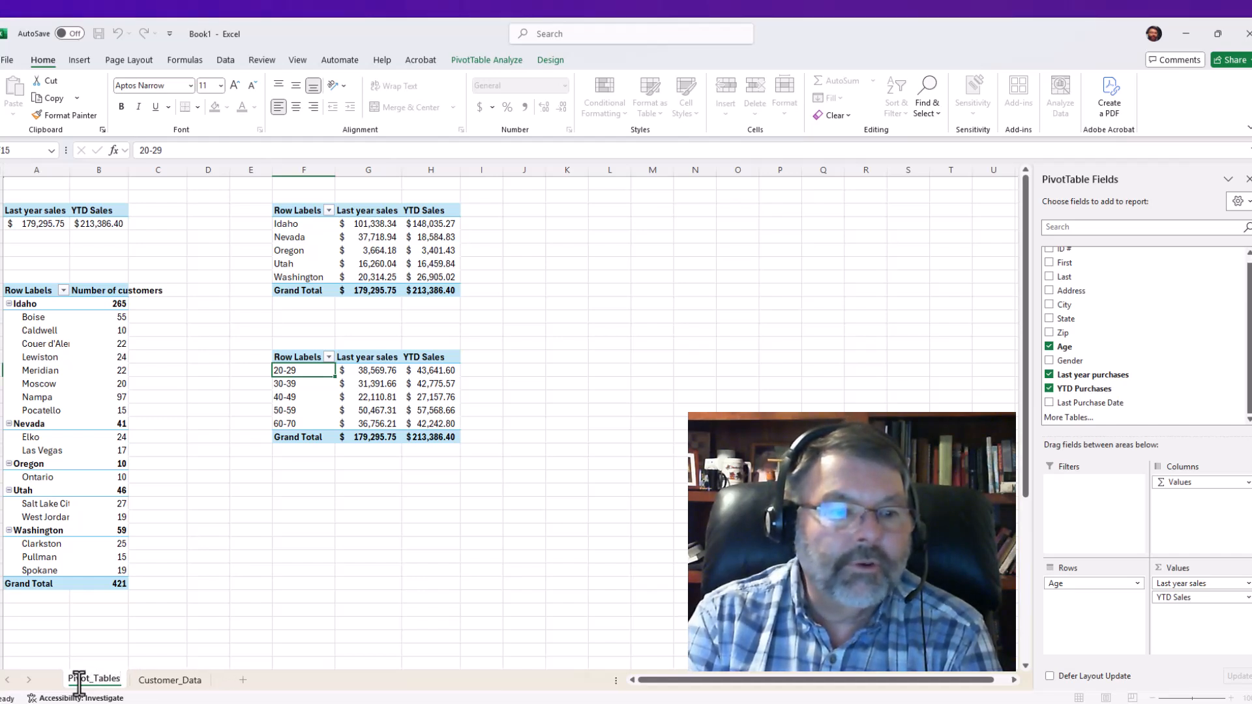
{"action": "key", "text": "Return"}
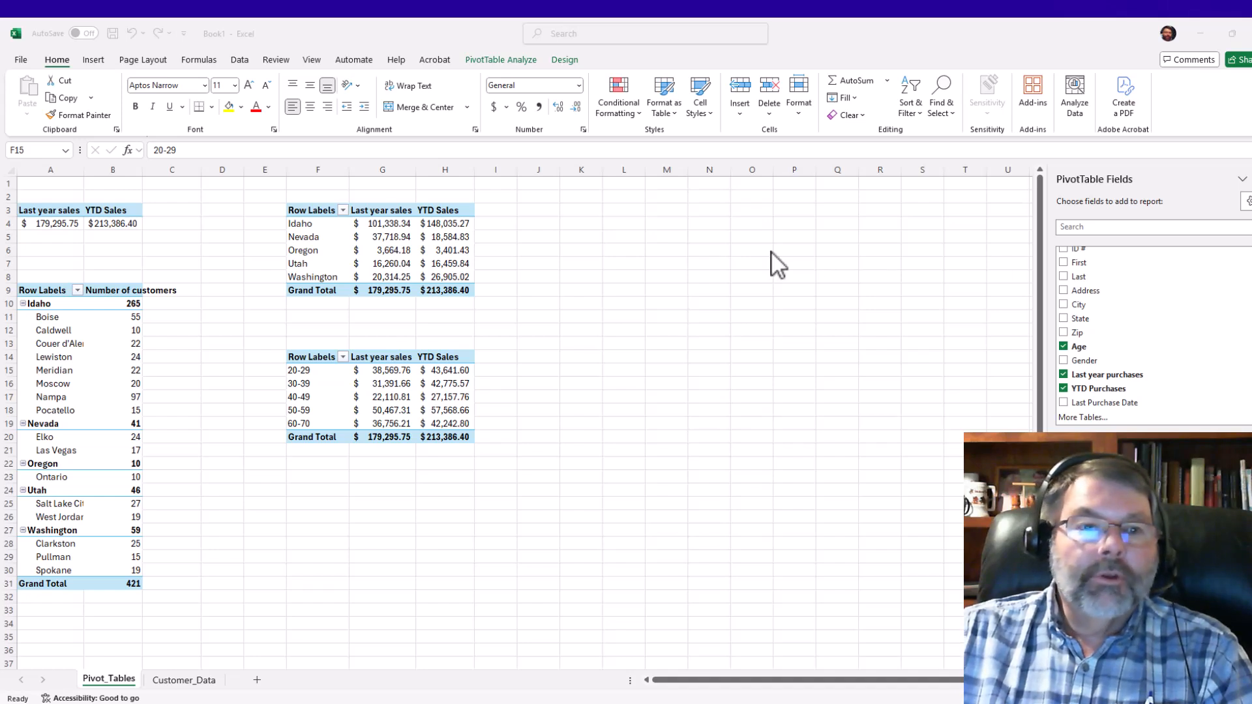
- Insert a Clustered Column PivotChart based on the PivotTable of sales by state
{"action": "left_click", "coordinate": [316, 246]}
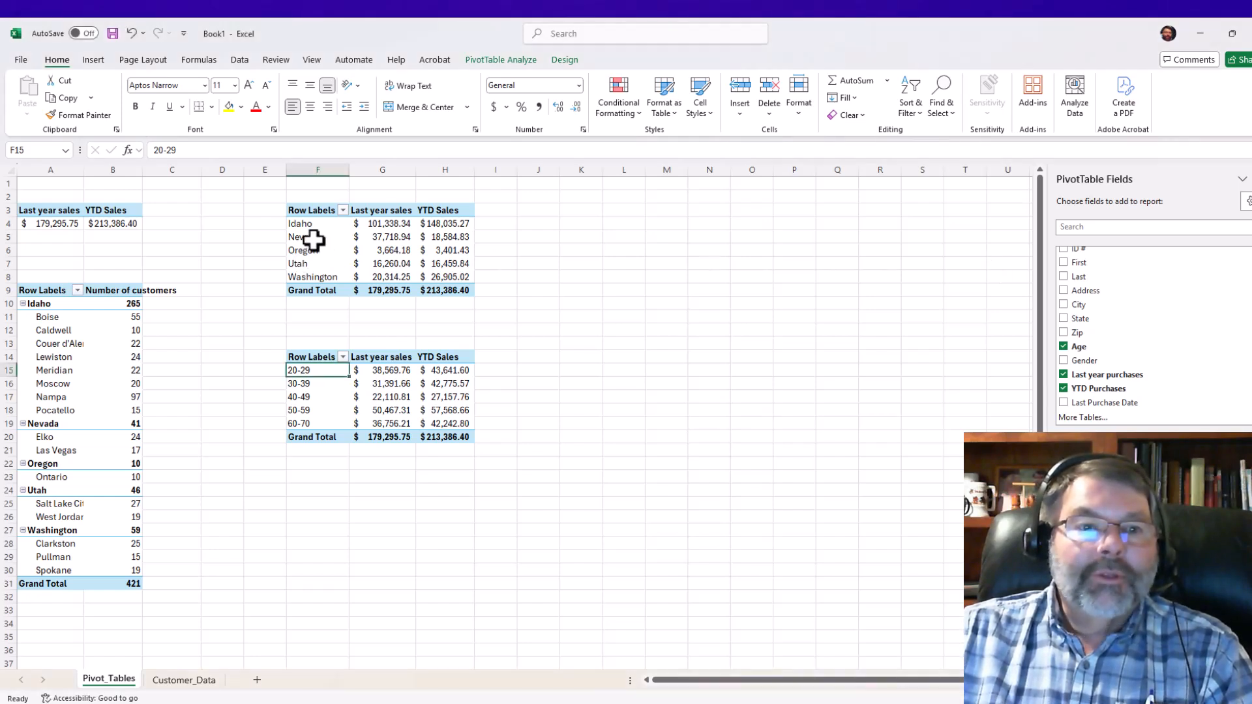
{"action": "left_click", "coordinate": [314, 238]}
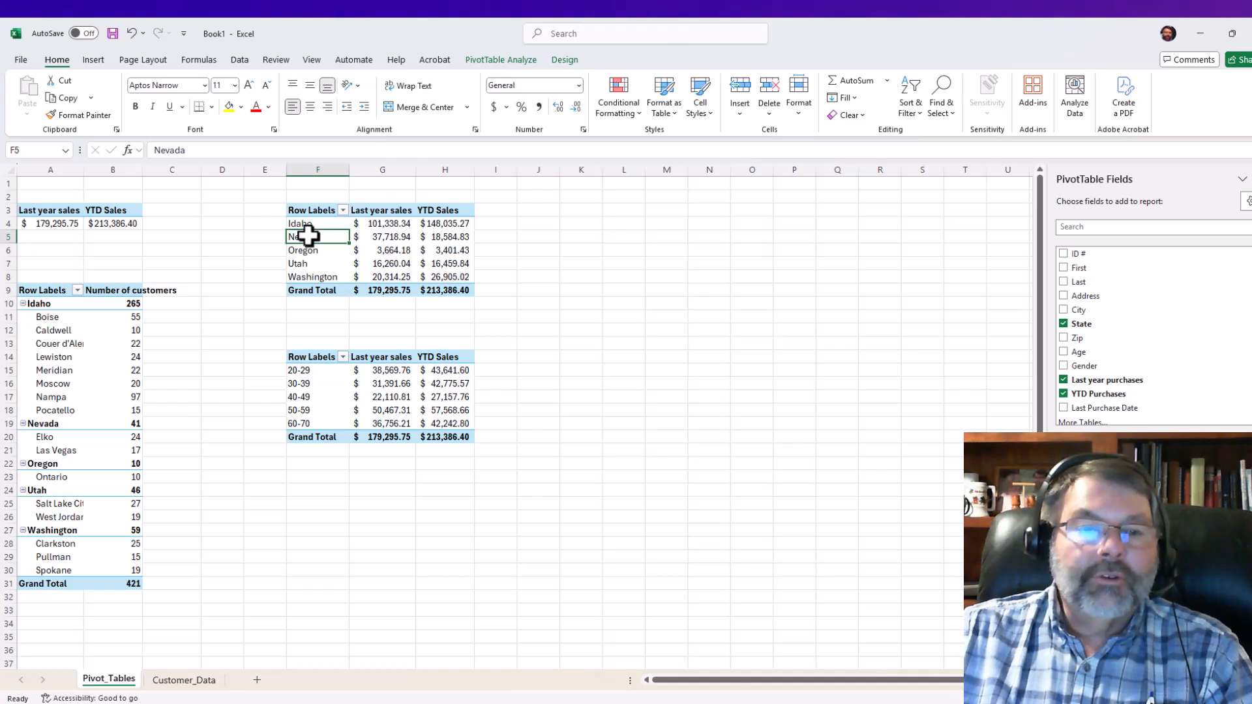
{"action": "left_click", "coordinate": [382, 248]}
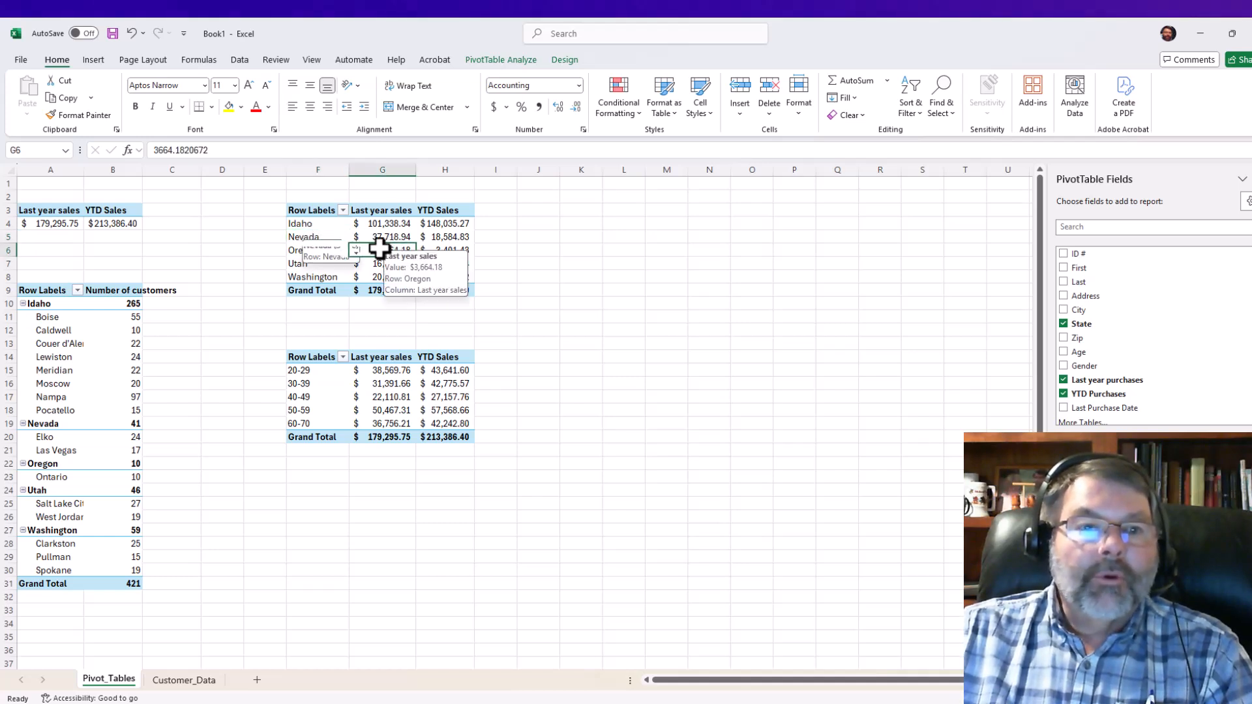
{"action": "left_click", "coordinate": [305, 236]}
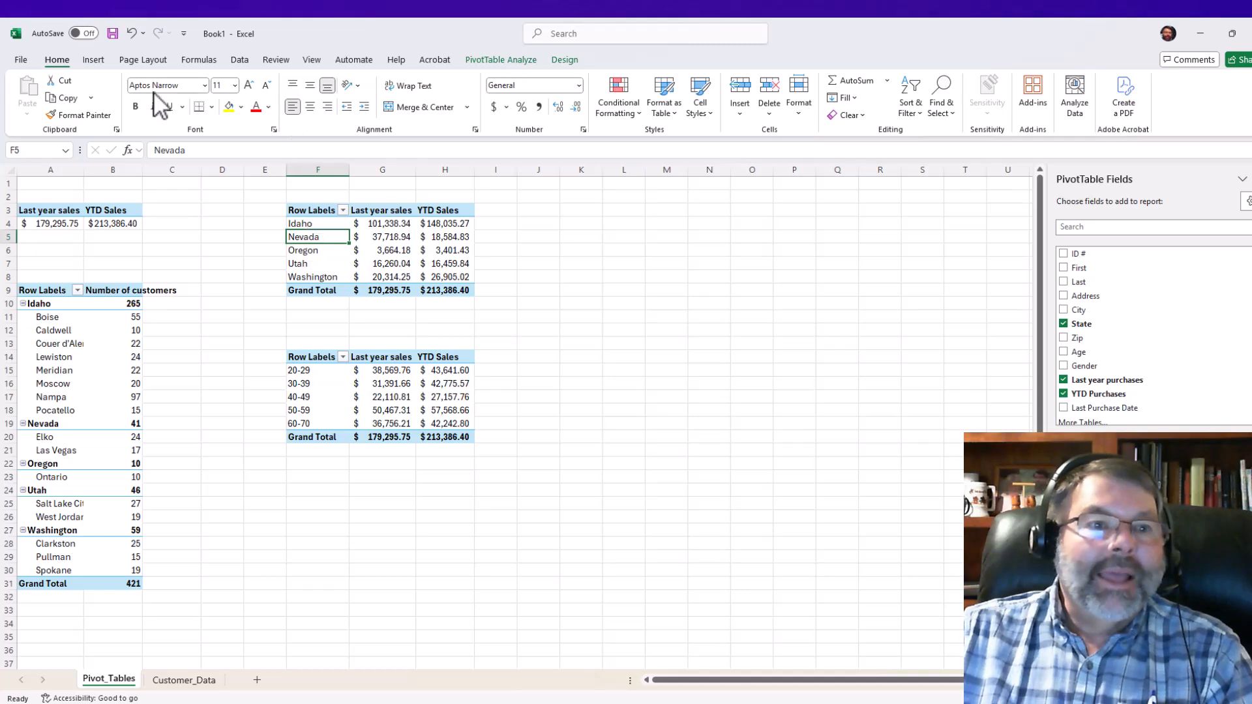
{"action": "left_click", "coordinate": [92, 60]}
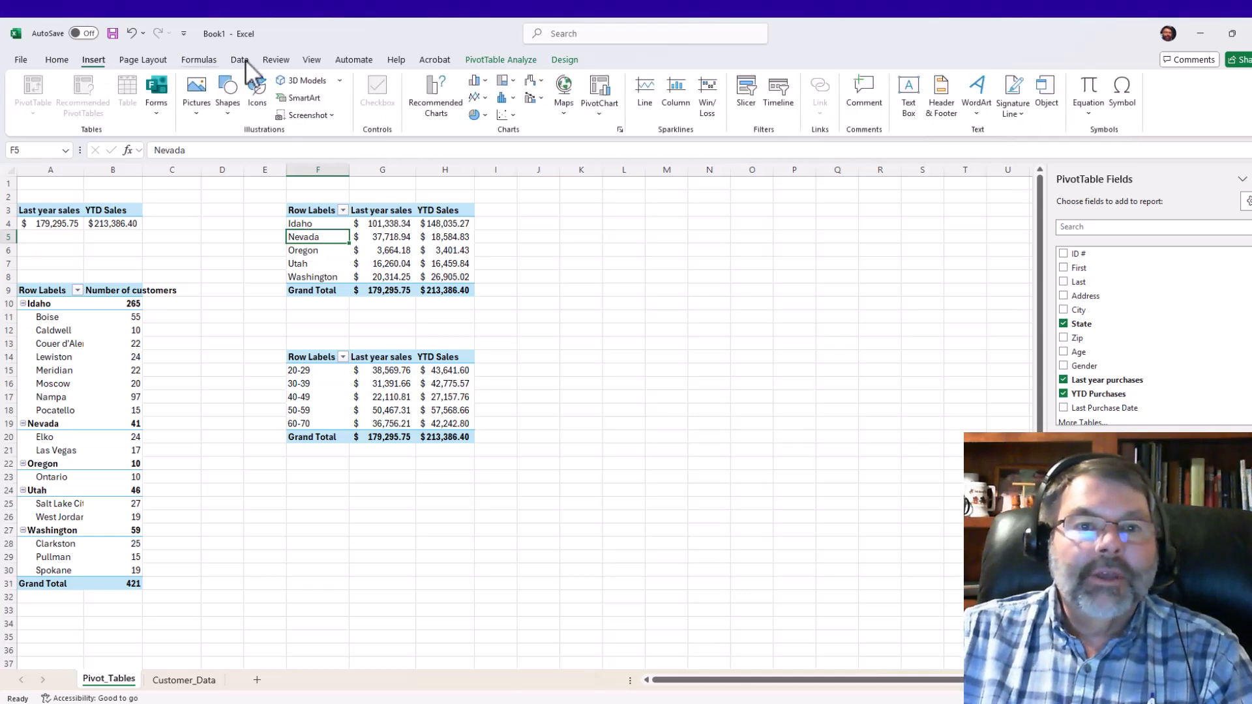
{"action": "left_click", "coordinate": [602, 96]}
{"action": "mouse_move", "coordinate": [613, 307]}
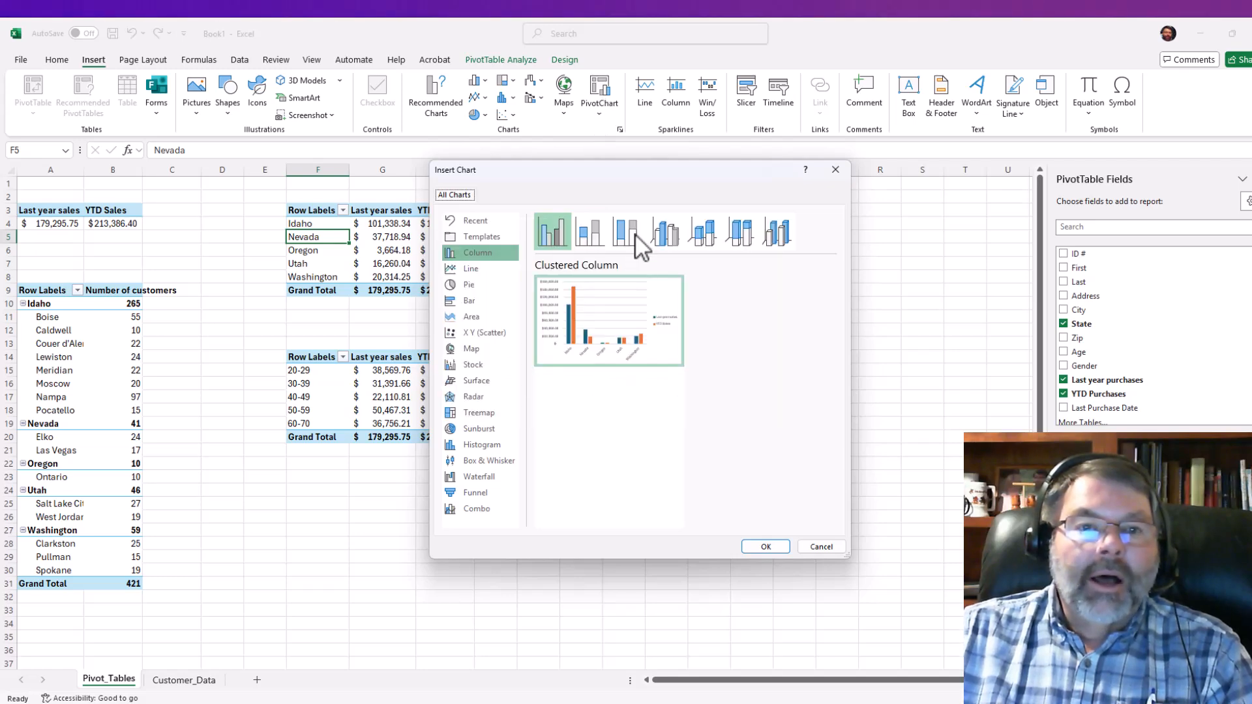
{"action": "left_click_drag", "start_coordinate": [628, 168], "coordinate": [796, 179]}
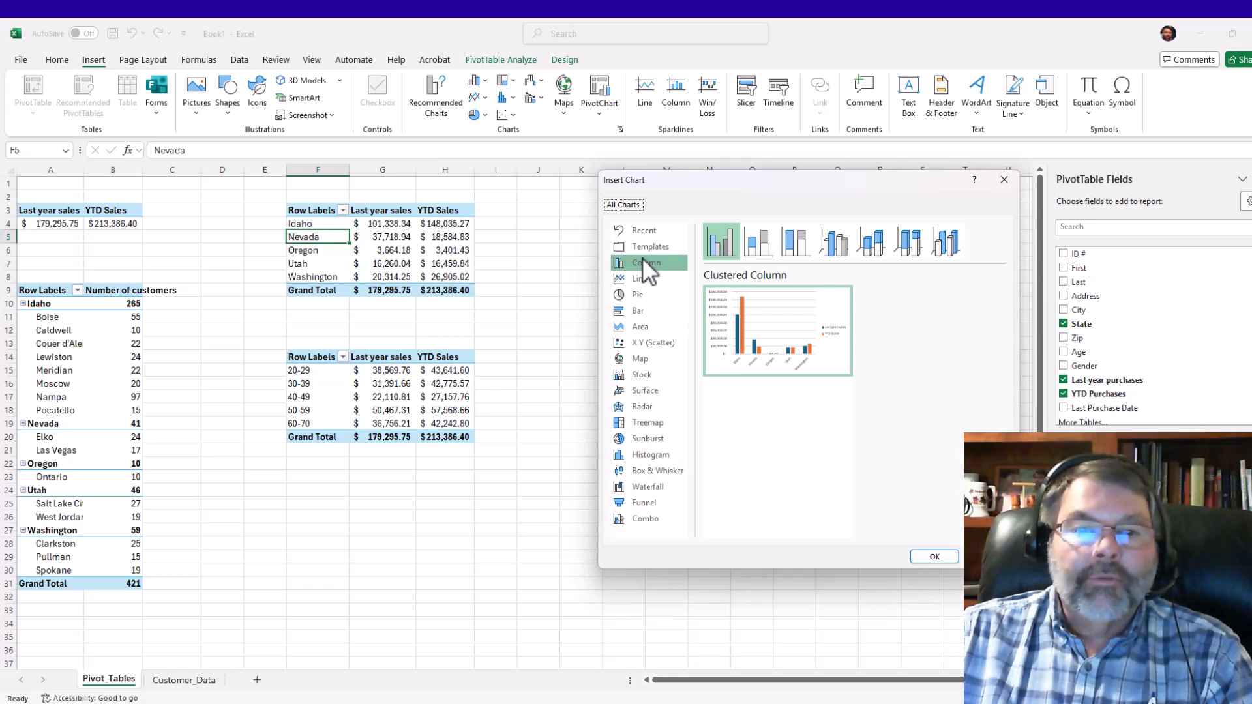
{"action": "left_click", "coordinate": [934, 557]}
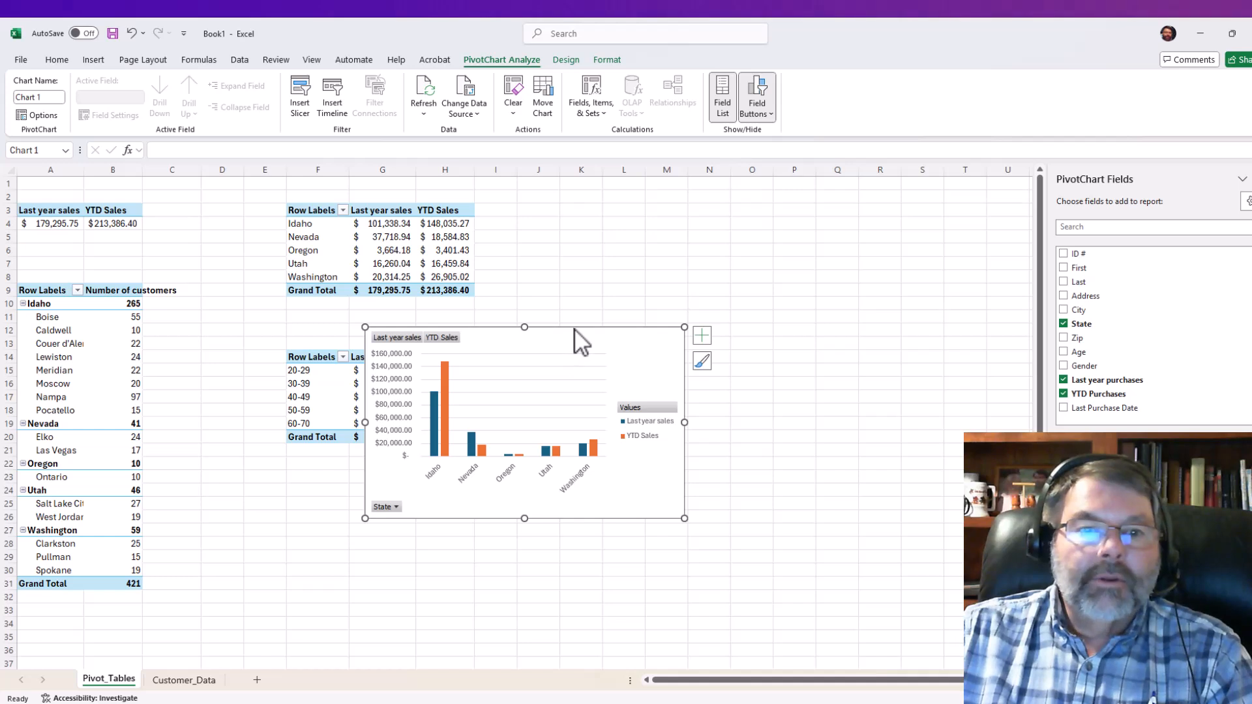
- Place the state sales chart beside the state PivotTable and enlarge it to span about columns J to S
{"action": "left_click_drag", "start_coordinate": [574, 329], "coordinate": [742, 219]}
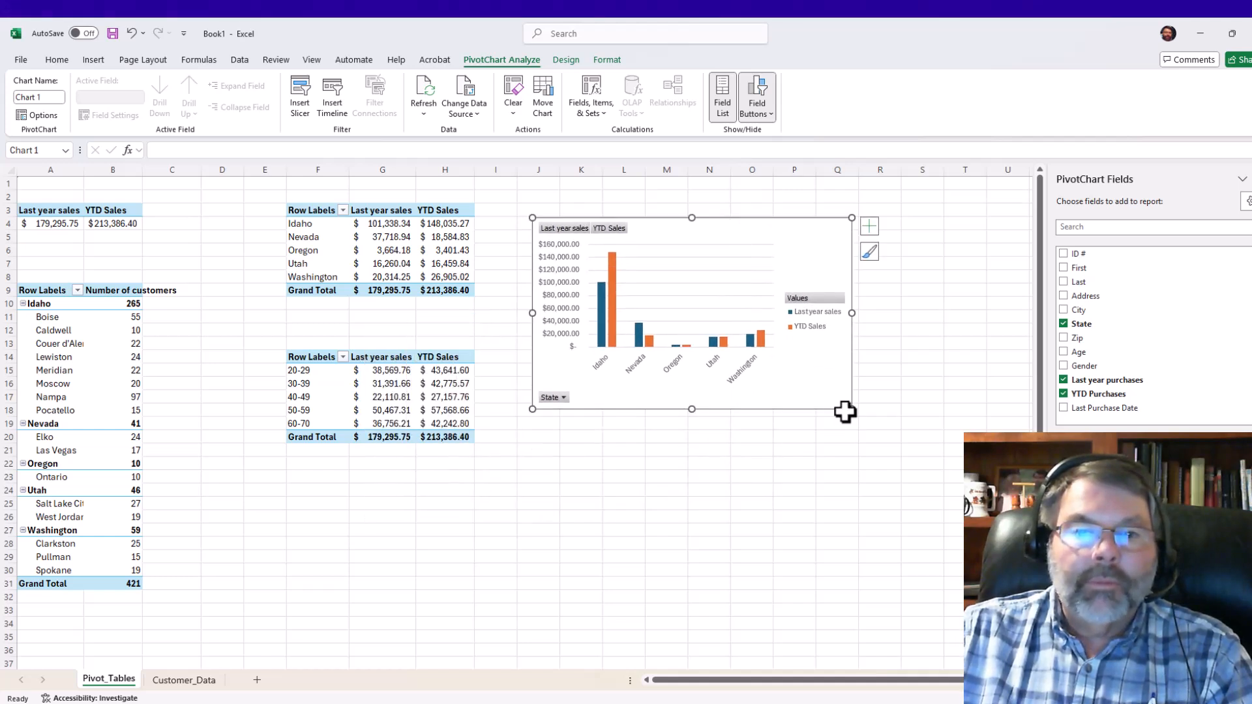
{"action": "left_click_drag", "start_coordinate": [845, 411], "coordinate": [964, 477]}
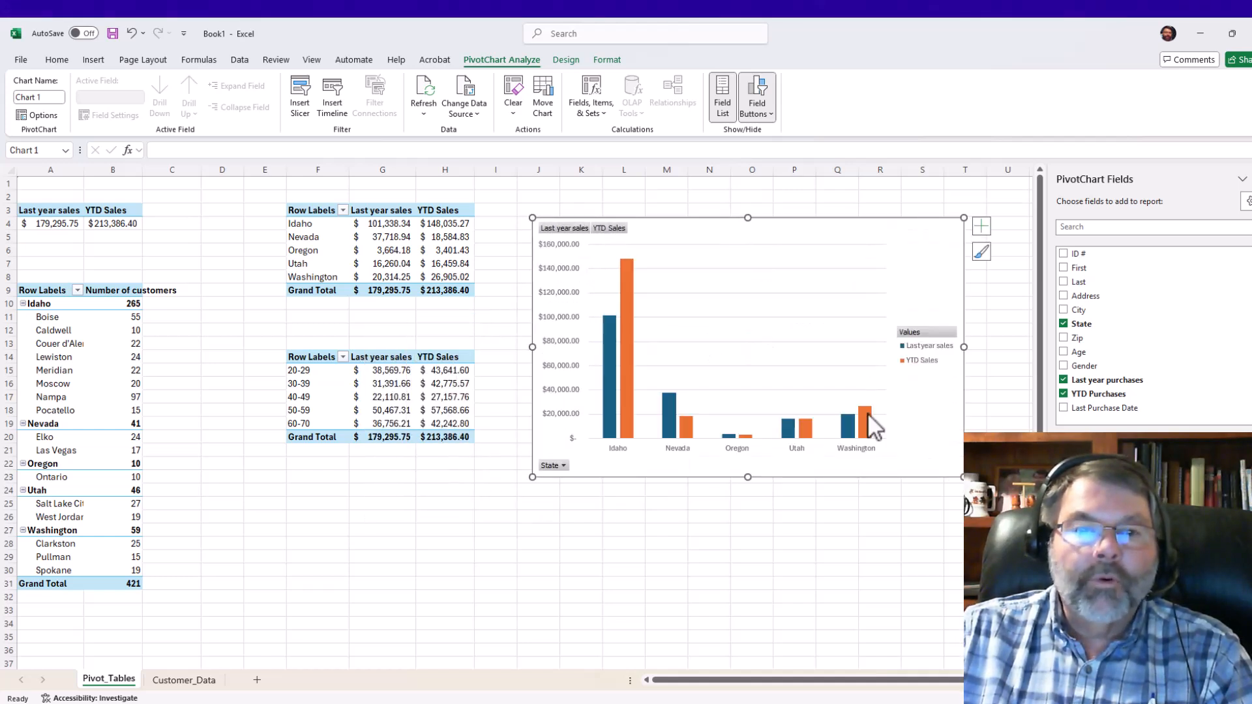
{"action": "left_click_drag", "start_coordinate": [808, 217], "coordinate": [796, 190]}
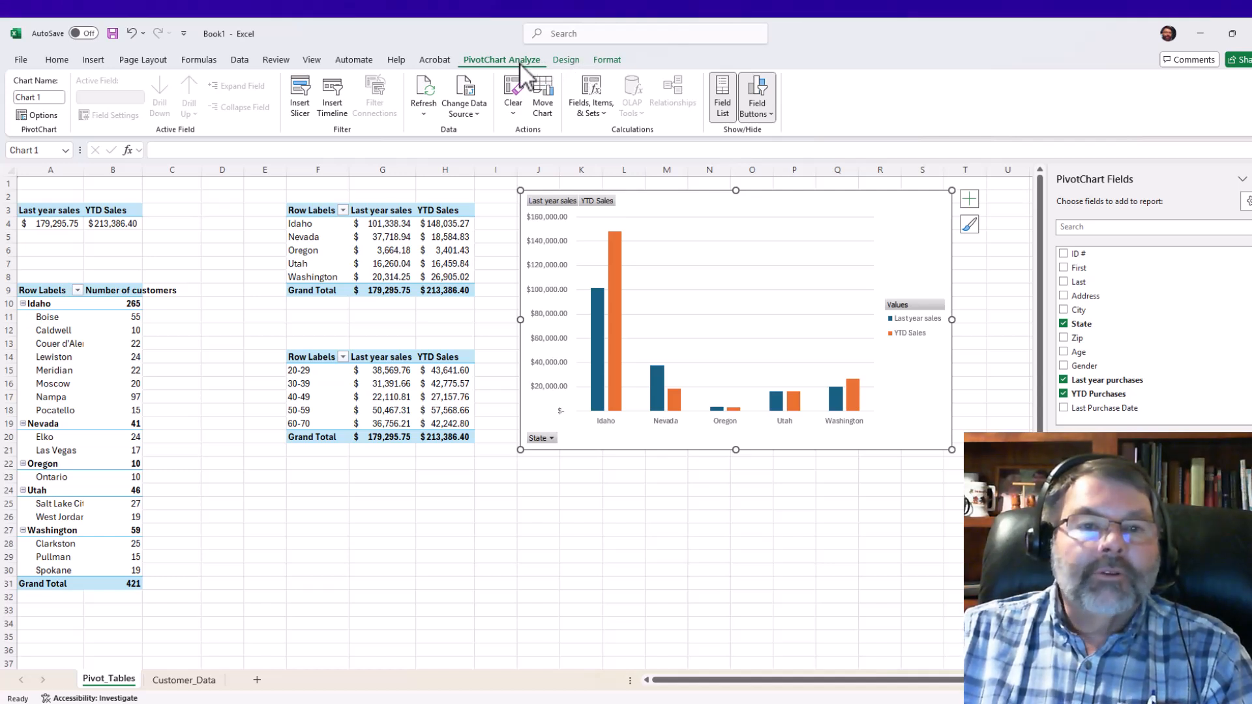
- Hide all field buttons on the state sales chart and place its legend at the bottom
{"action": "left_click", "coordinate": [759, 111]}
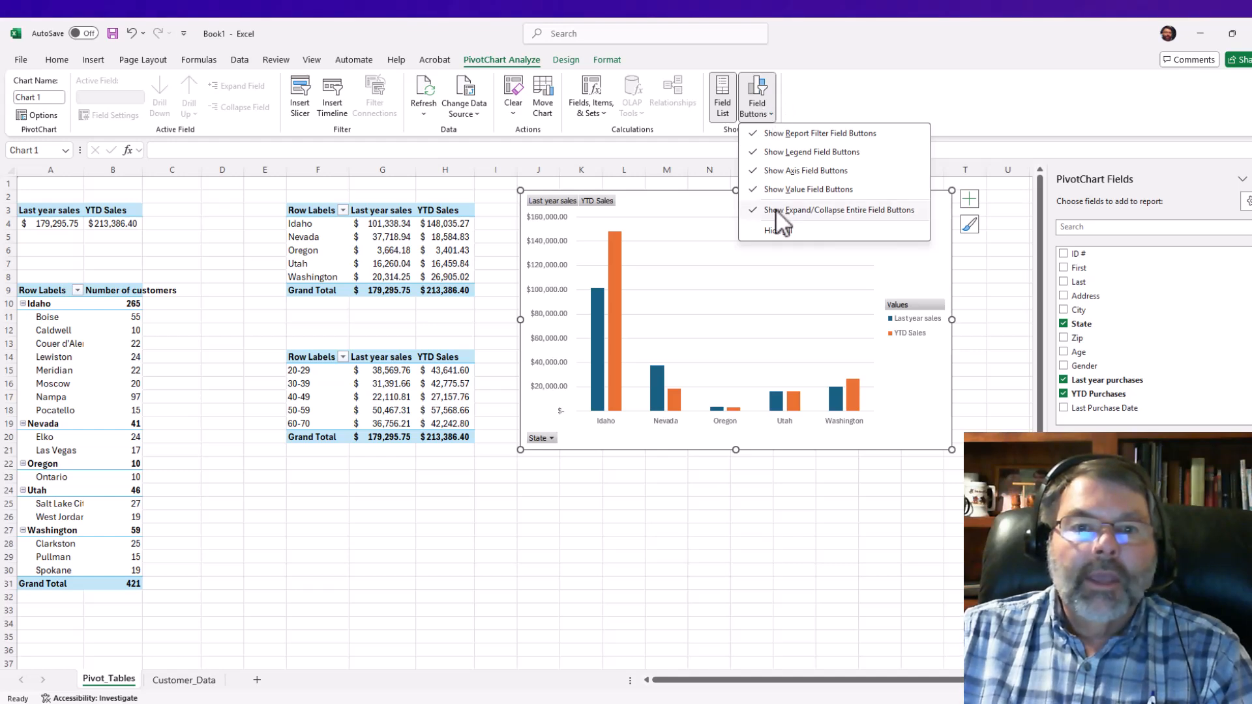
{"action": "left_click", "coordinate": [777, 232]}
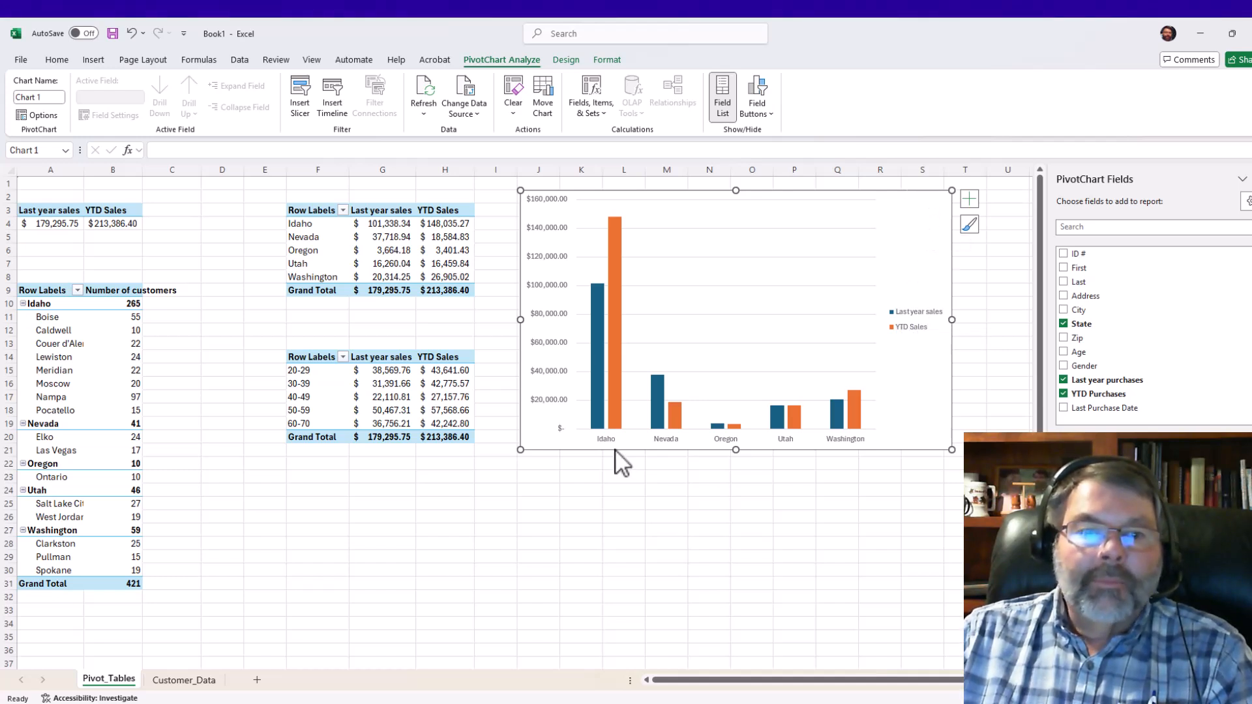
{"action": "left_click", "coordinate": [564, 60]}
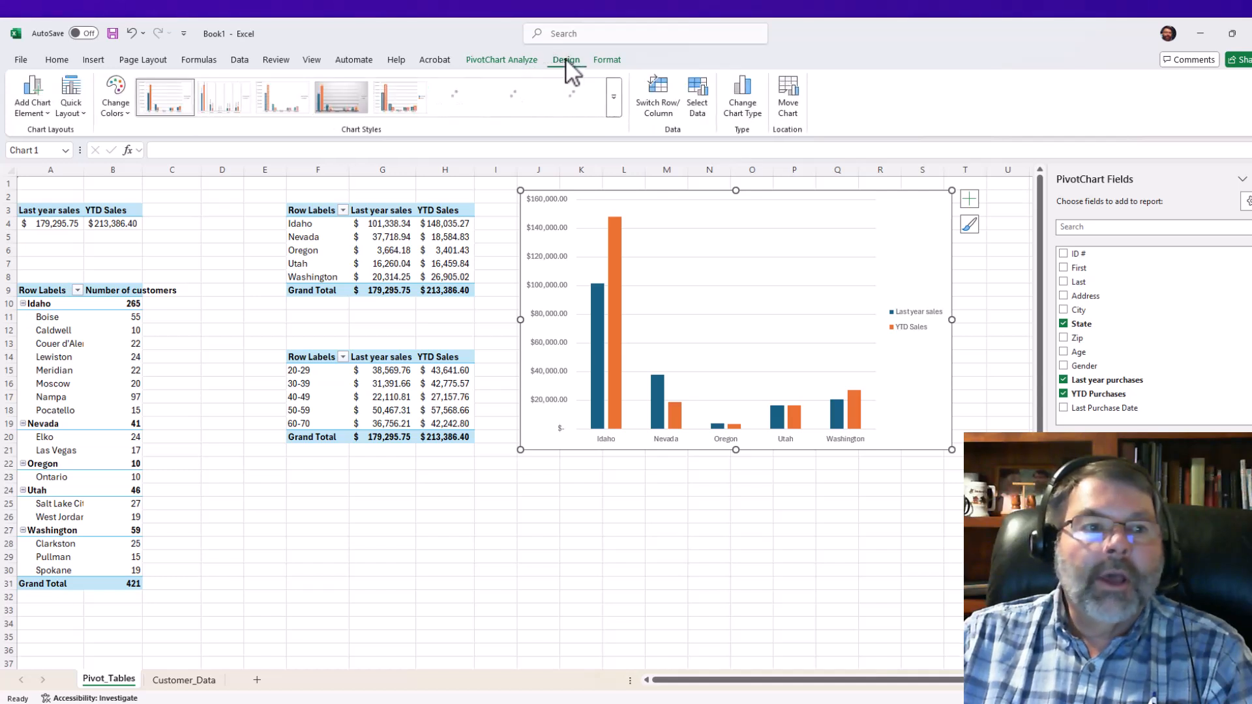
{"action": "left_click", "coordinate": [34, 108]}
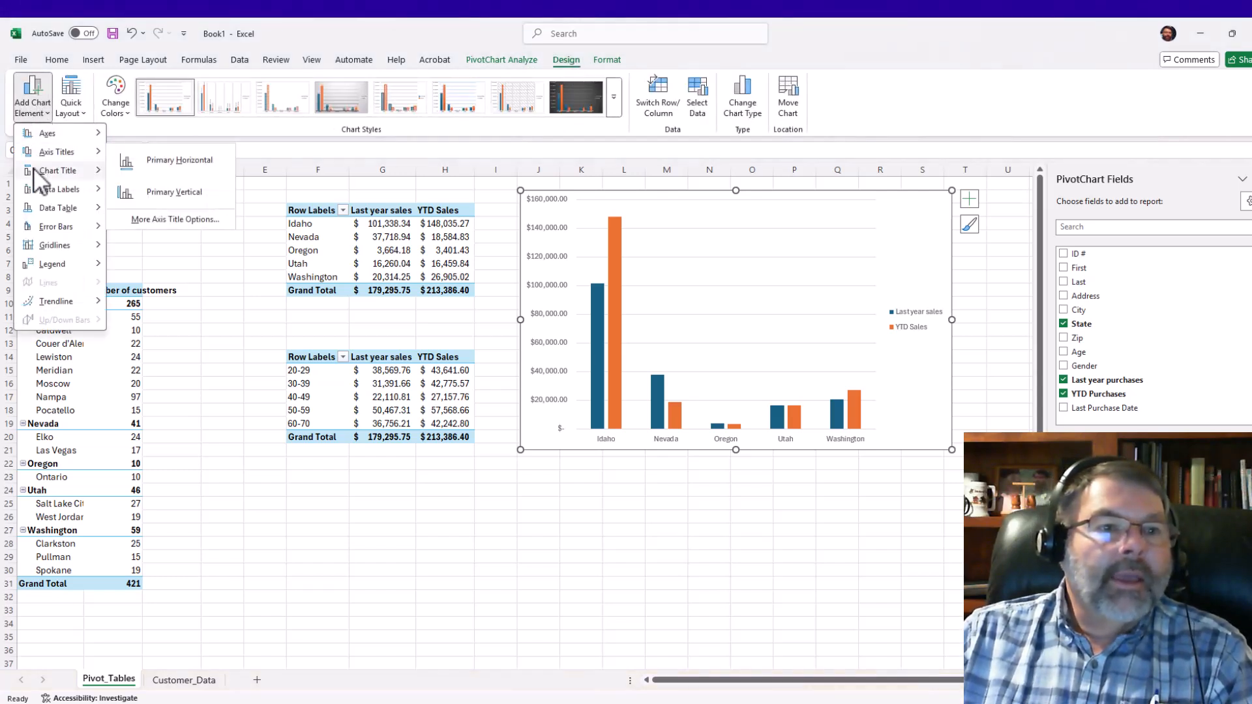
{"action": "mouse_move", "coordinate": [38, 265]}
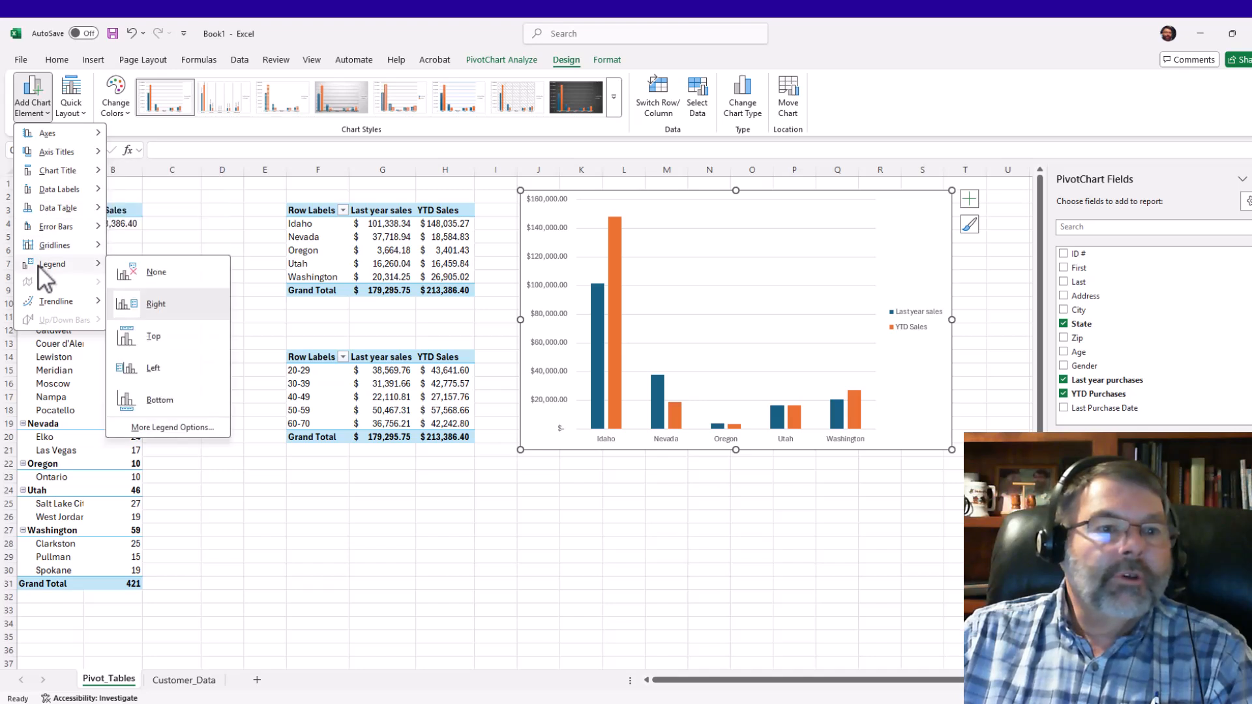
{"action": "left_click", "coordinate": [171, 402]}
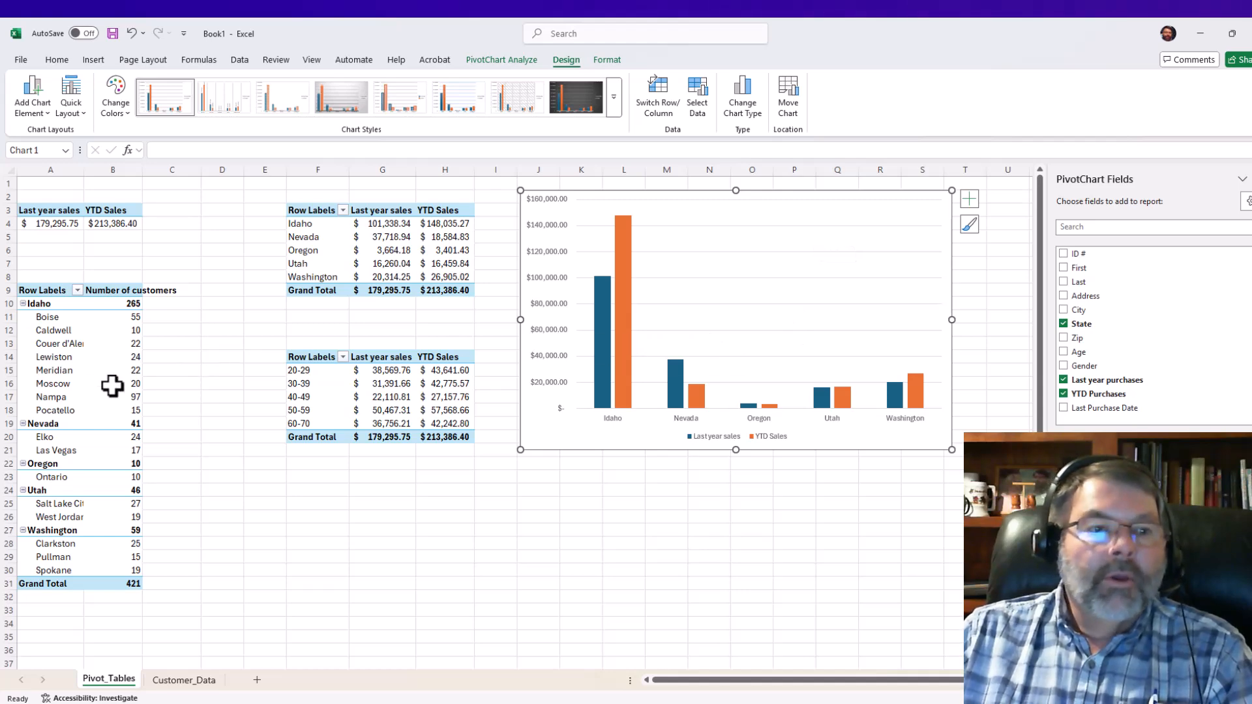
- Insert a Clustered Bar PivotChart of the number of customers by state and city and place it below the age PivotTable
{"action": "left_click", "coordinate": [49, 352]}
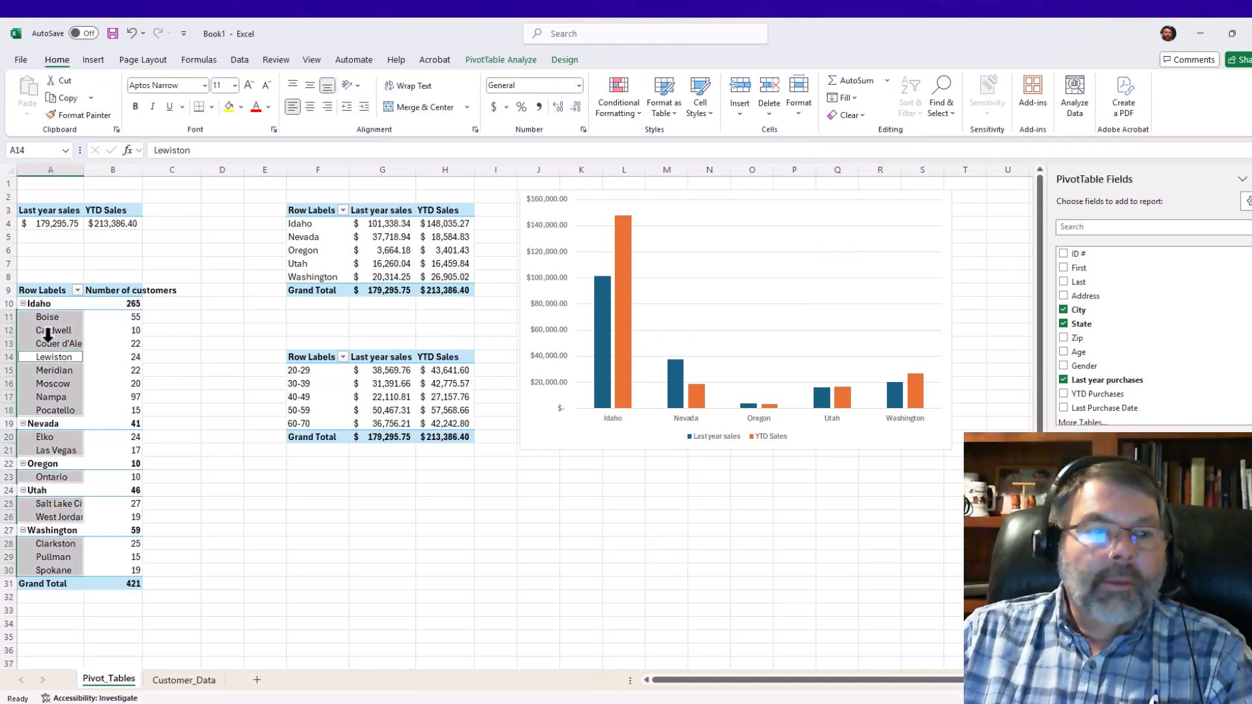
{"action": "left_click", "coordinate": [128, 358]}
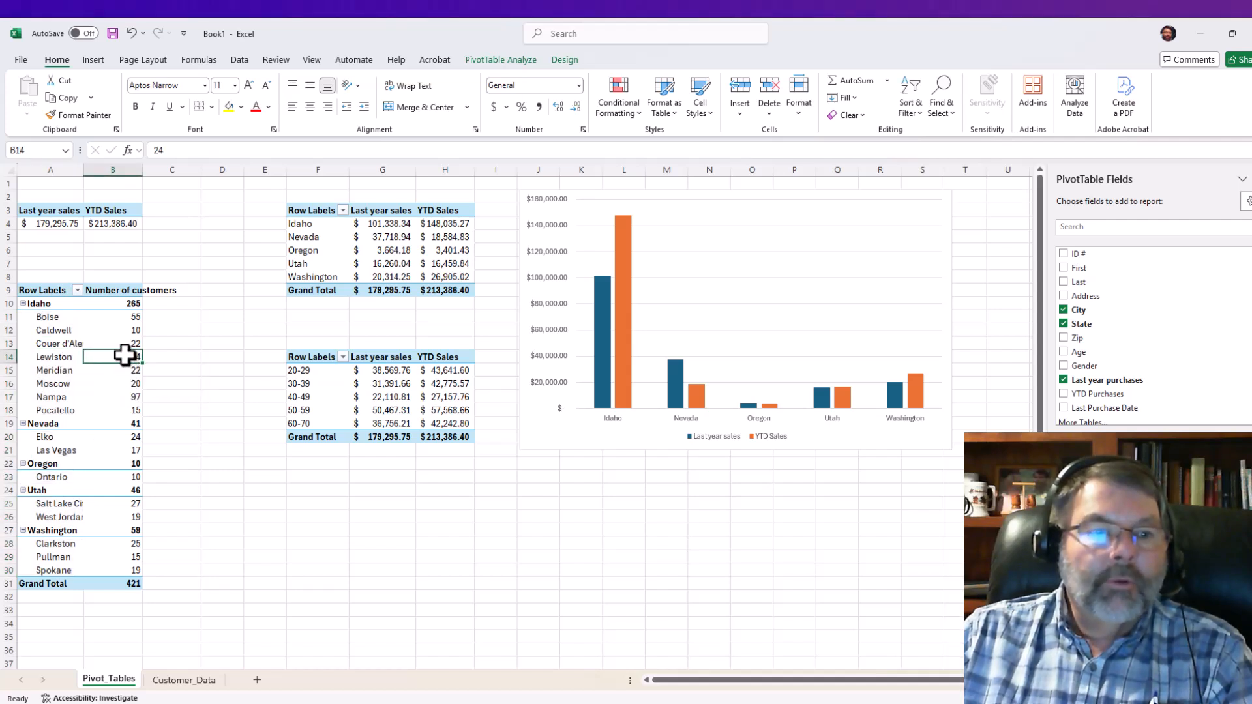
{"action": "left_click", "coordinate": [91, 60]}
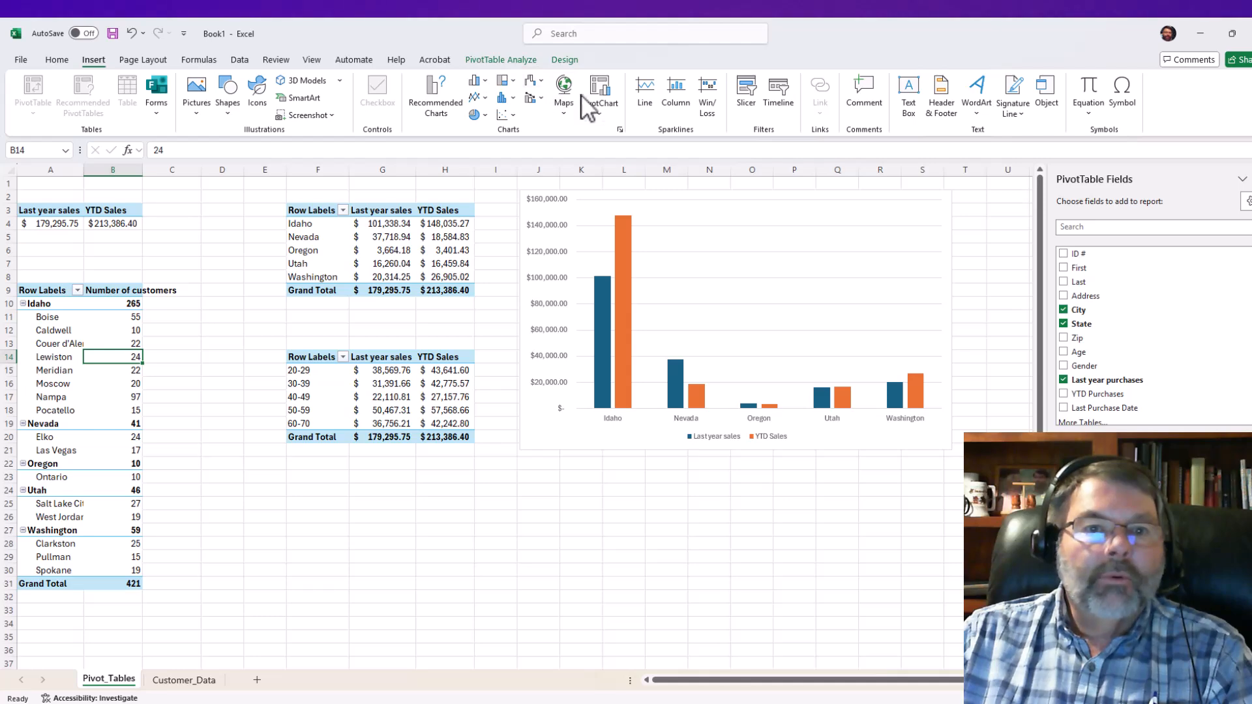
{"action": "left_click", "coordinate": [600, 97]}
{"action": "left_click", "coordinate": [604, 134]}
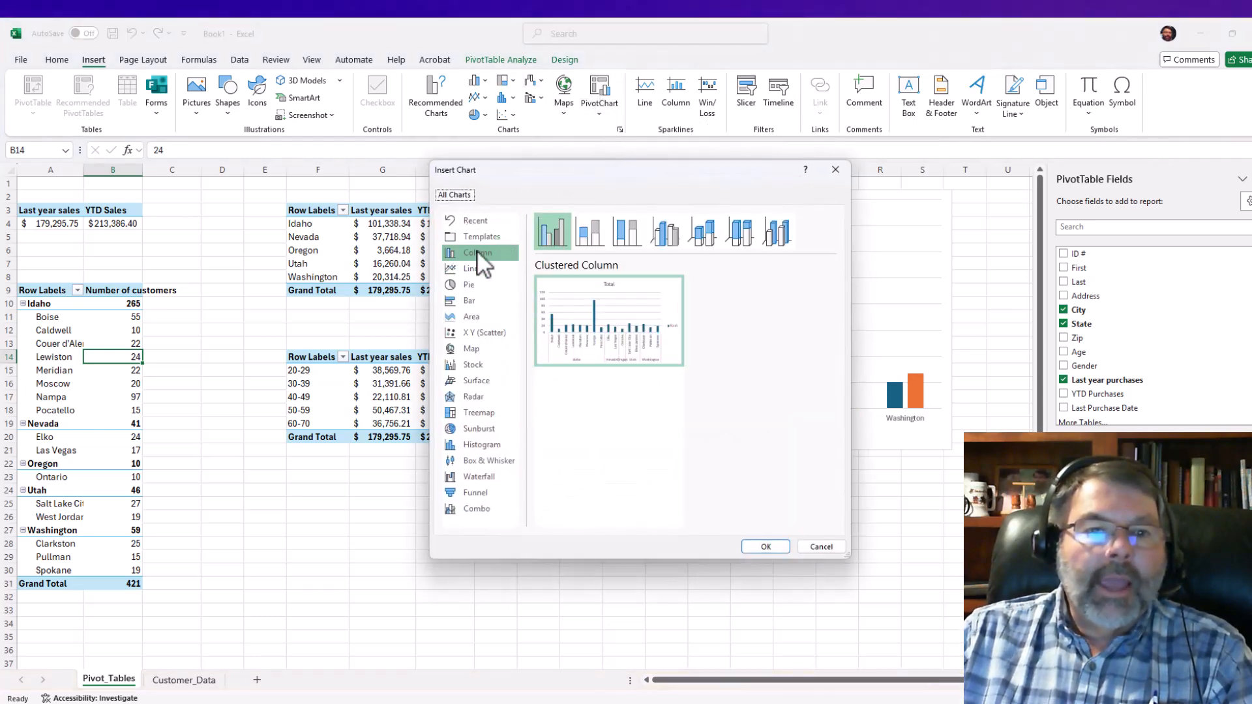
{"action": "left_click", "coordinate": [469, 306]}
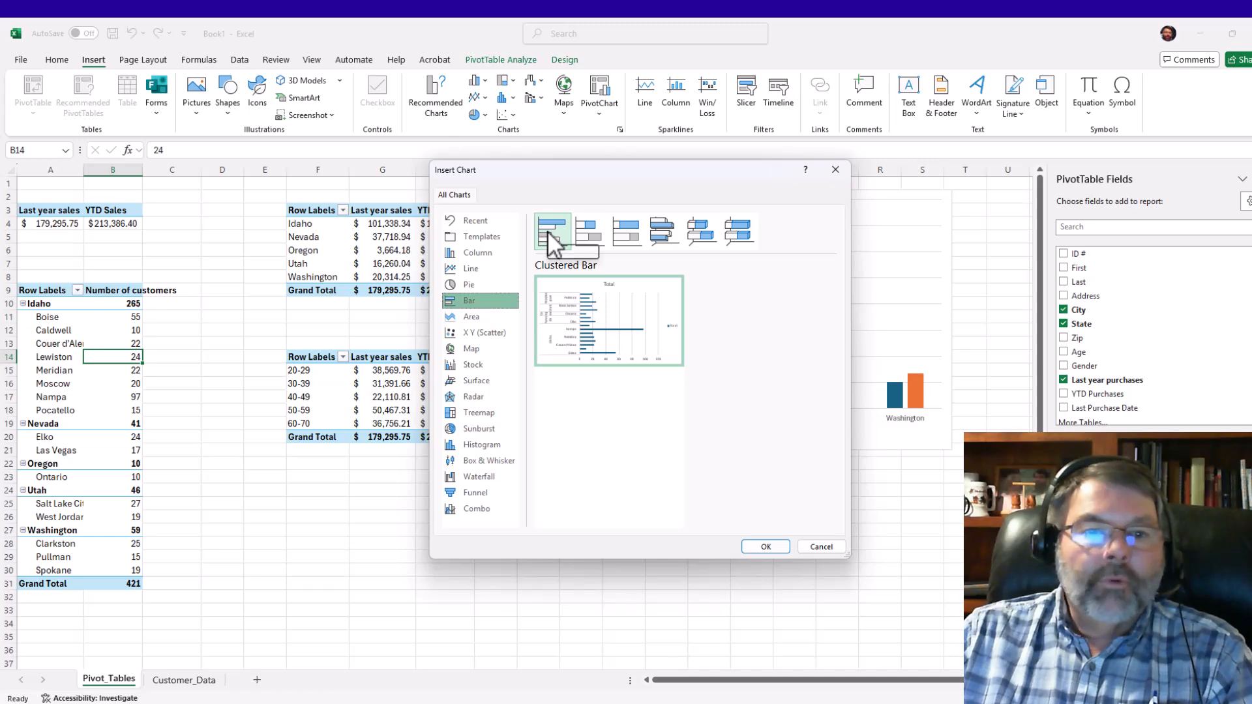
{"action": "left_click", "coordinate": [772, 550]}
{"action": "left_click_drag", "start_coordinate": [548, 381], "coordinate": [481, 507]}
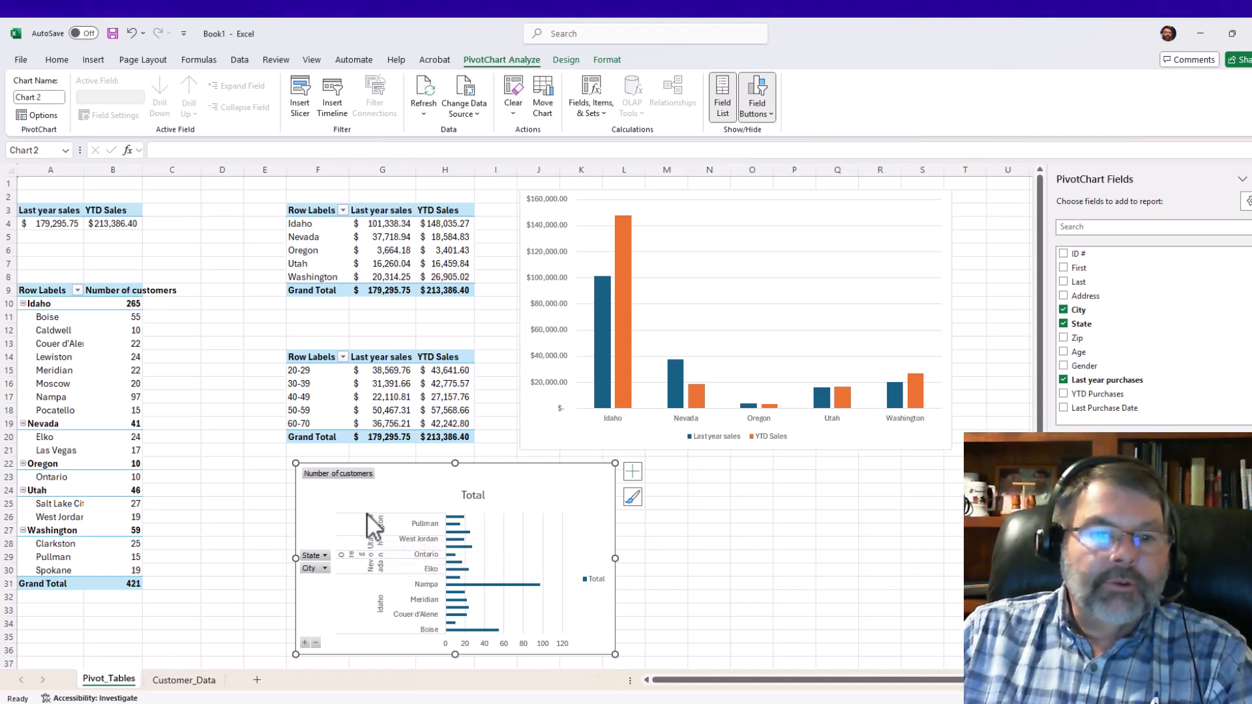
- Hide all field buttons on the customer count bar chart
{"action": "left_click", "coordinate": [759, 97]}
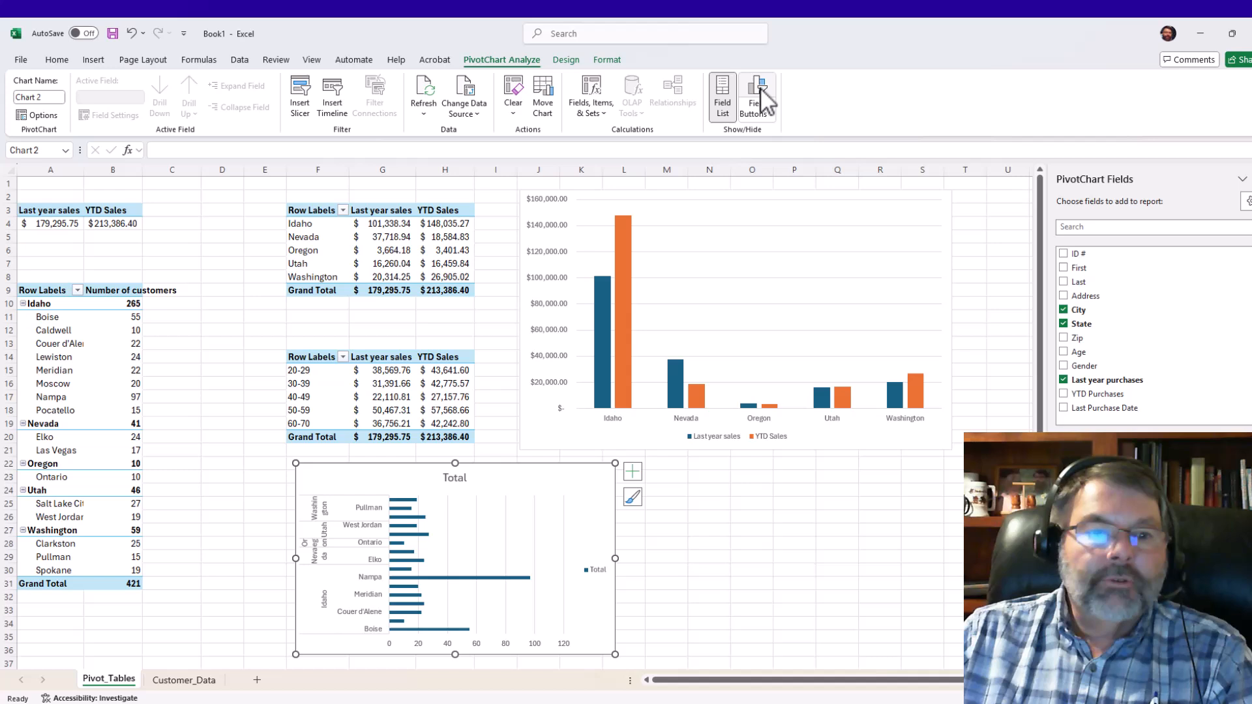
{"action": "left_click", "coordinate": [748, 515]}
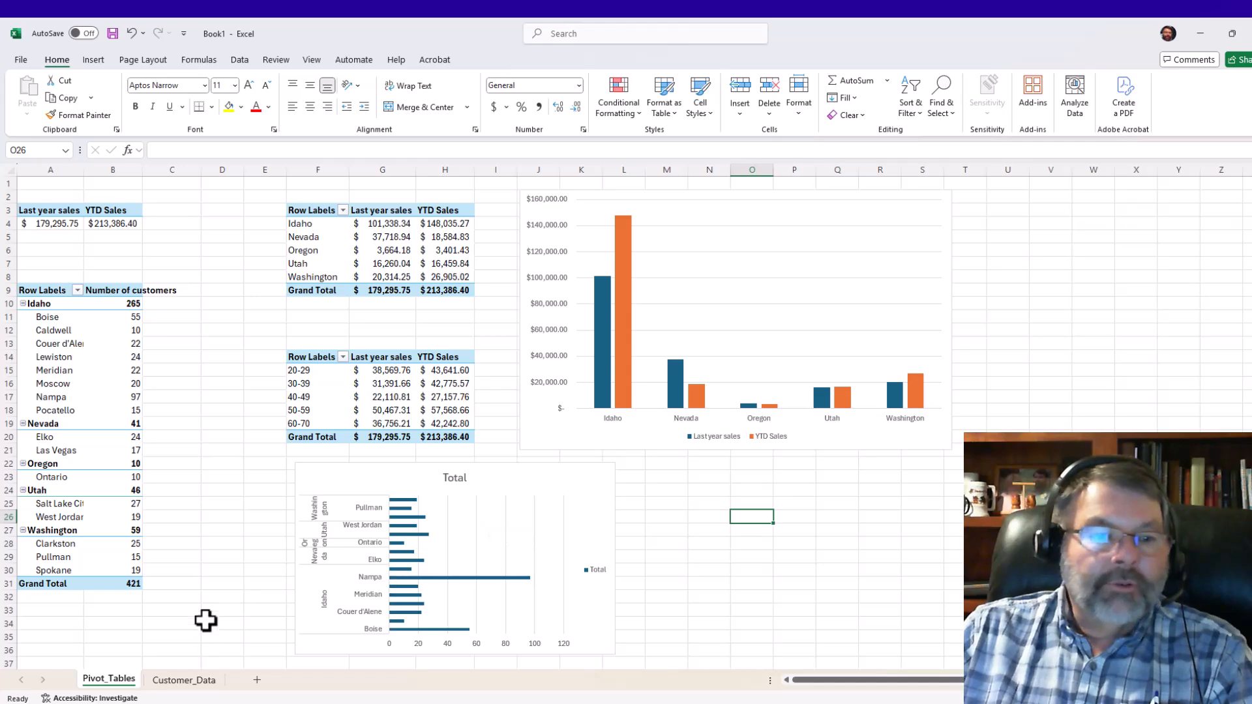
- Add a new worksheet, place it before the Pivot_Tables sheet and name it Dashboard
{"action": "left_click", "coordinate": [257, 681]}
{"action": "left_click_drag", "start_coordinate": [163, 686], "coordinate": [76, 681]}
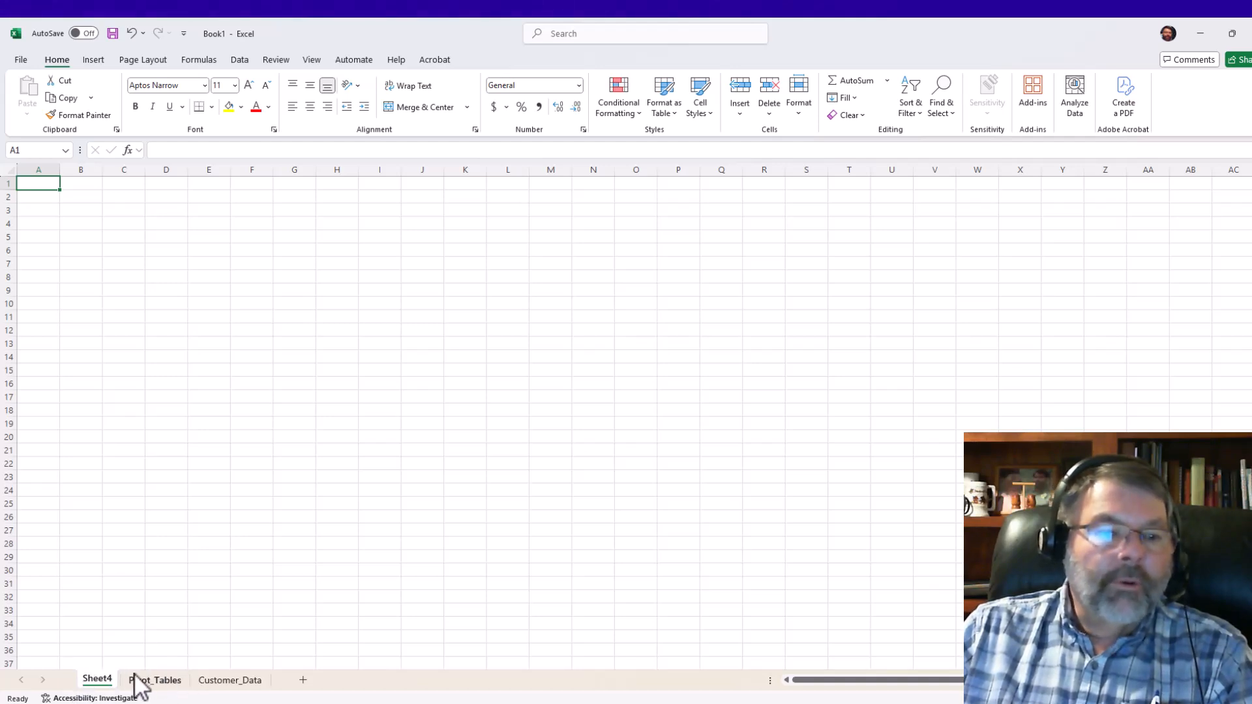
{"action": "double_click", "coordinate": [94, 680]}
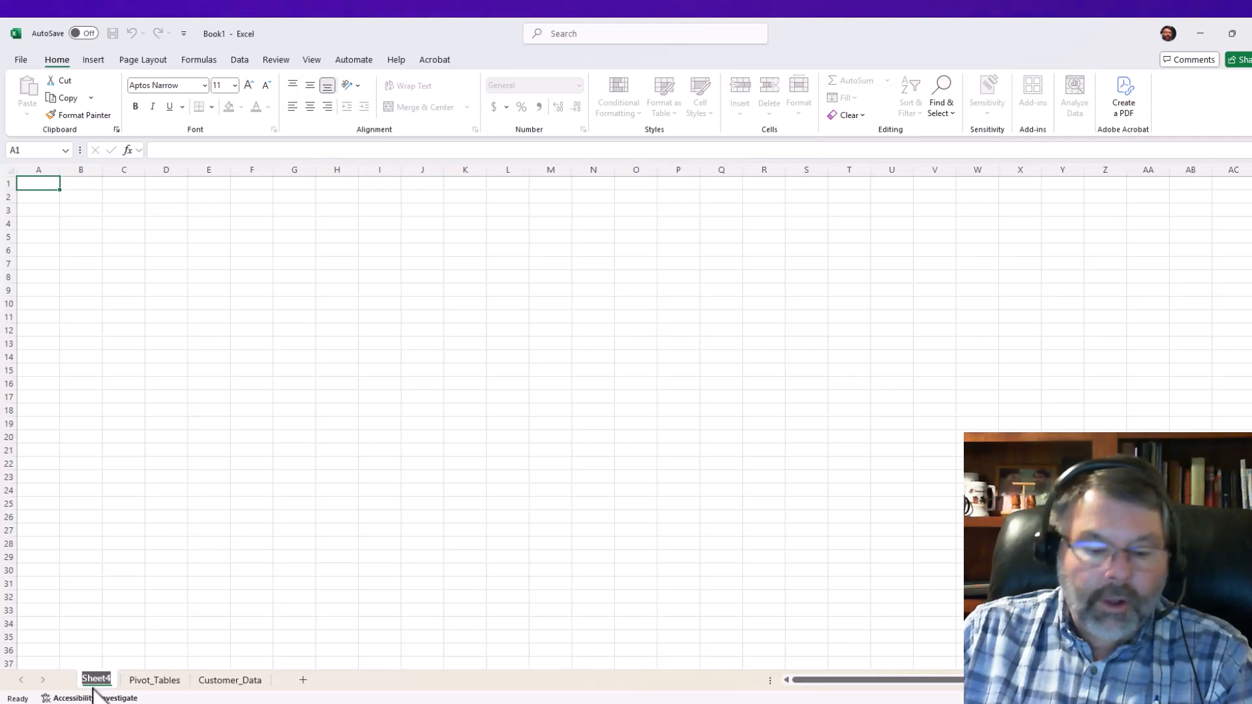
{"action": "type", "text": "Da"}
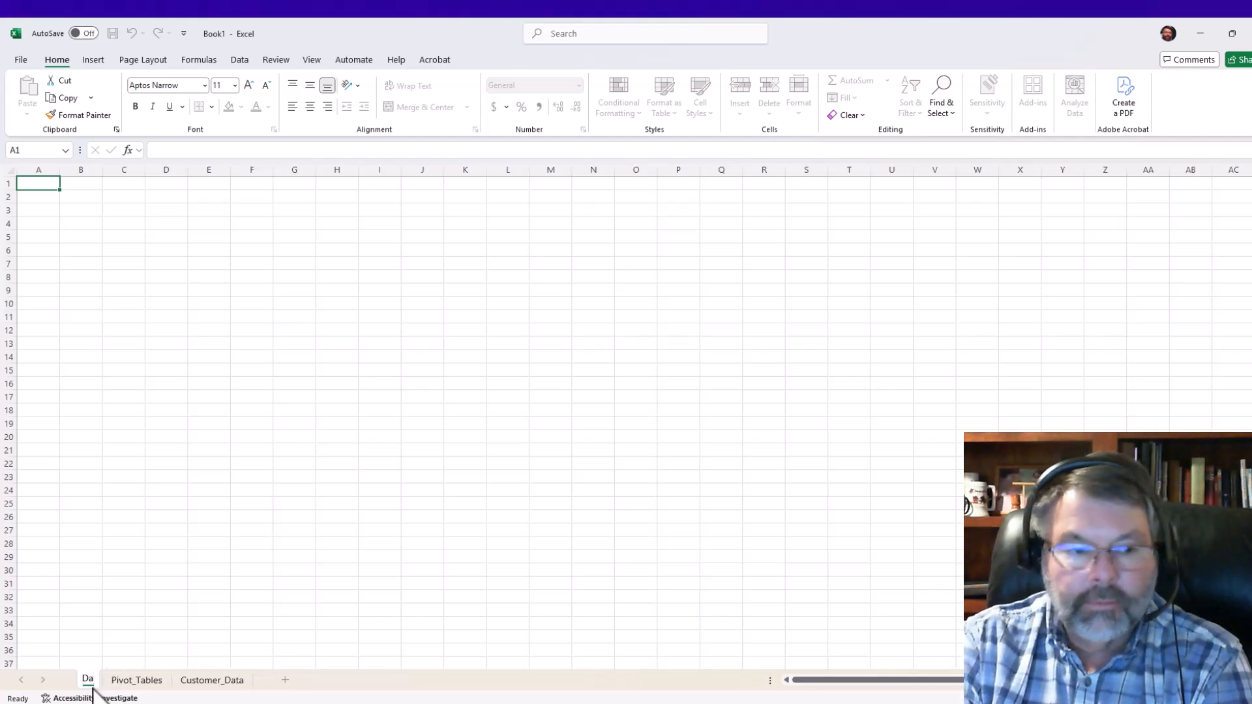
{"action": "type", "text": "shboard"}
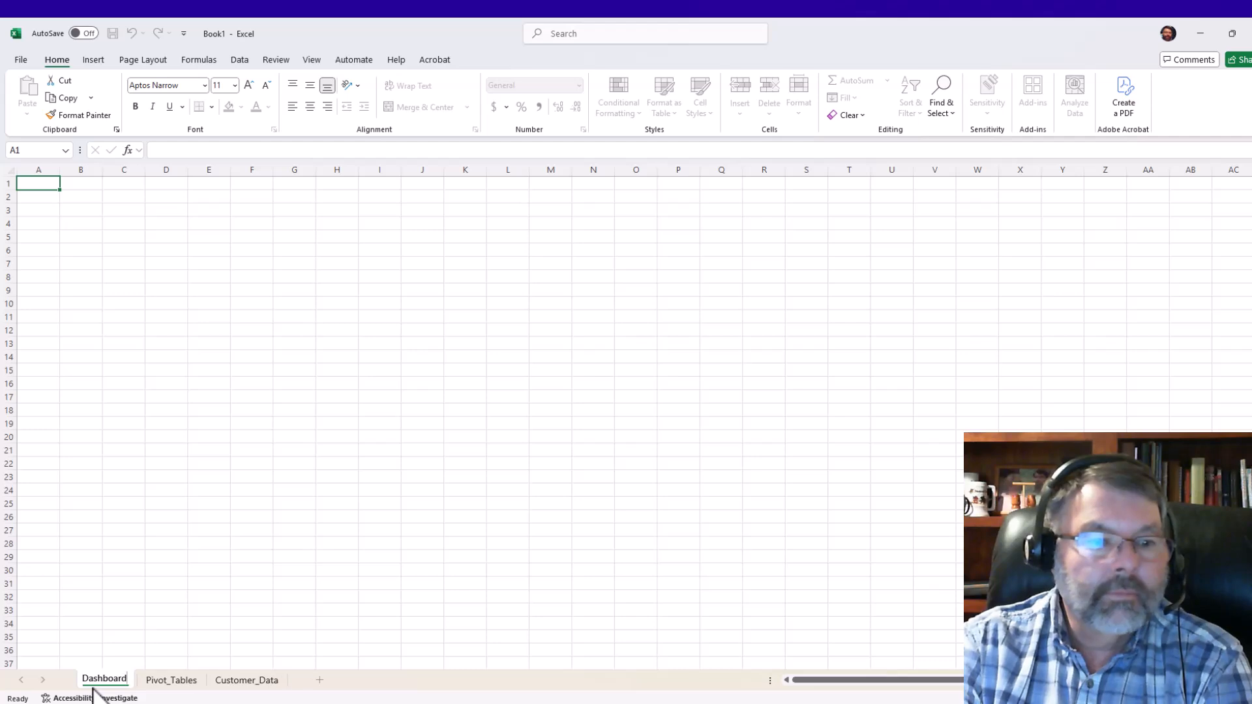
{"action": "key", "text": "Return"}
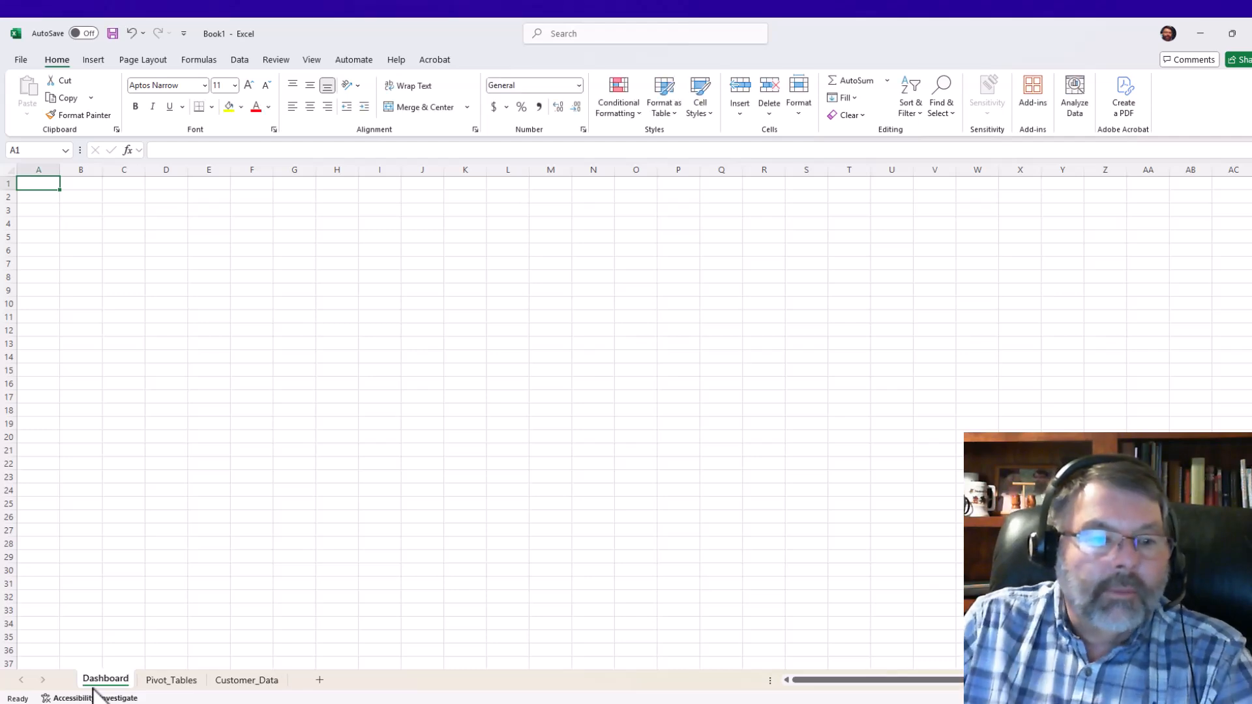
- Cut the state sales chart from Pivot_Tables to the Dashboard sheet and place it across about columns D to N, starting near row 16
{"action": "left_click", "coordinate": [169, 682]}
{"action": "left_click", "coordinate": [619, 292]}
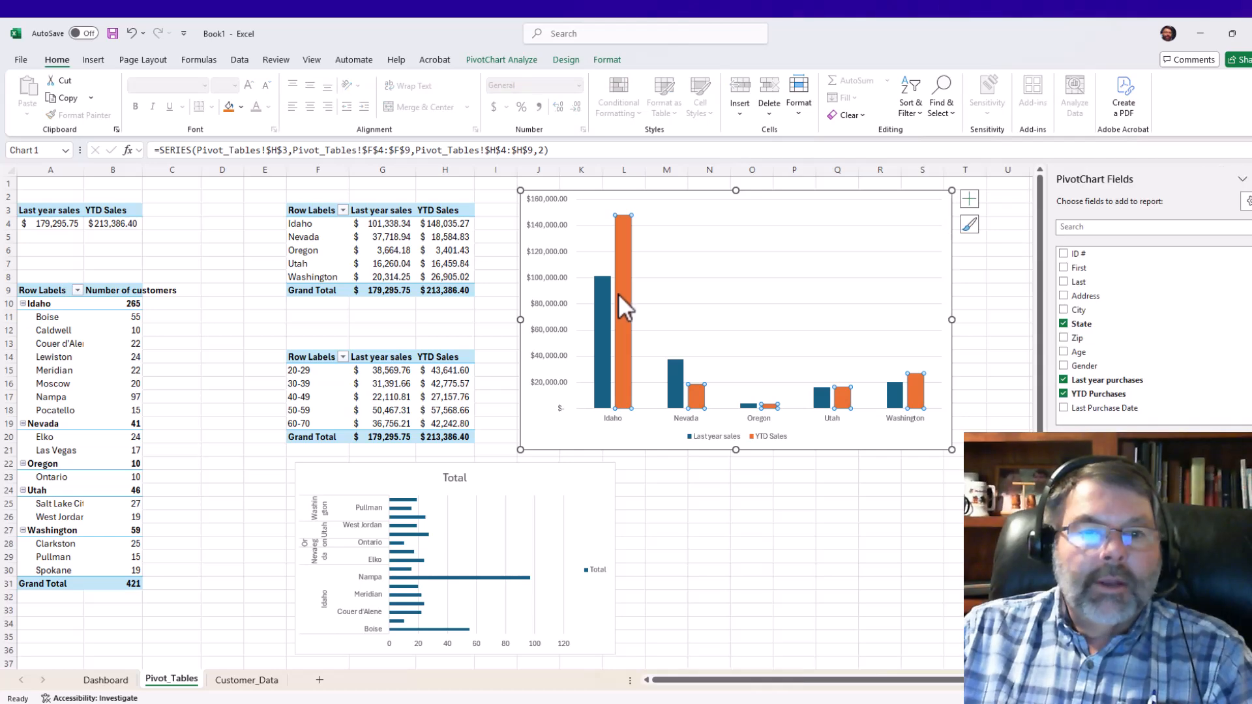
{"action": "left_click", "coordinate": [629, 191]}
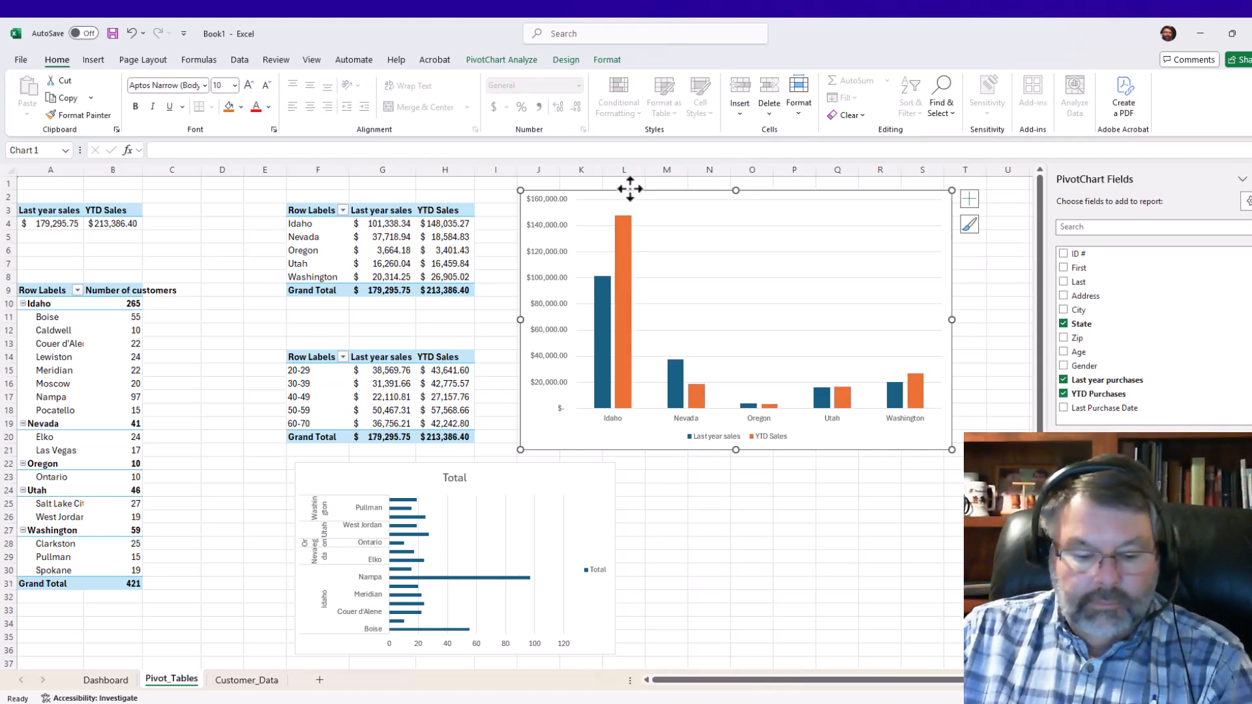
{"action": "key", "text": "Delete"}
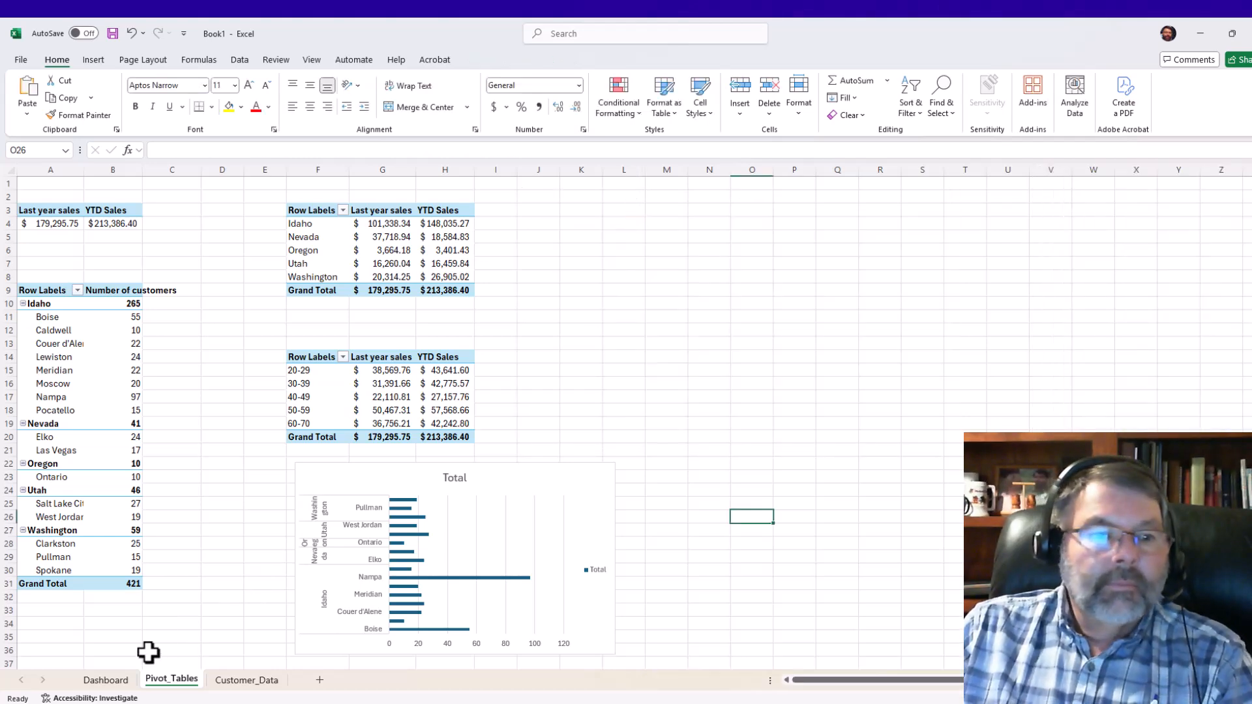
{"action": "left_click", "coordinate": [108, 680]}
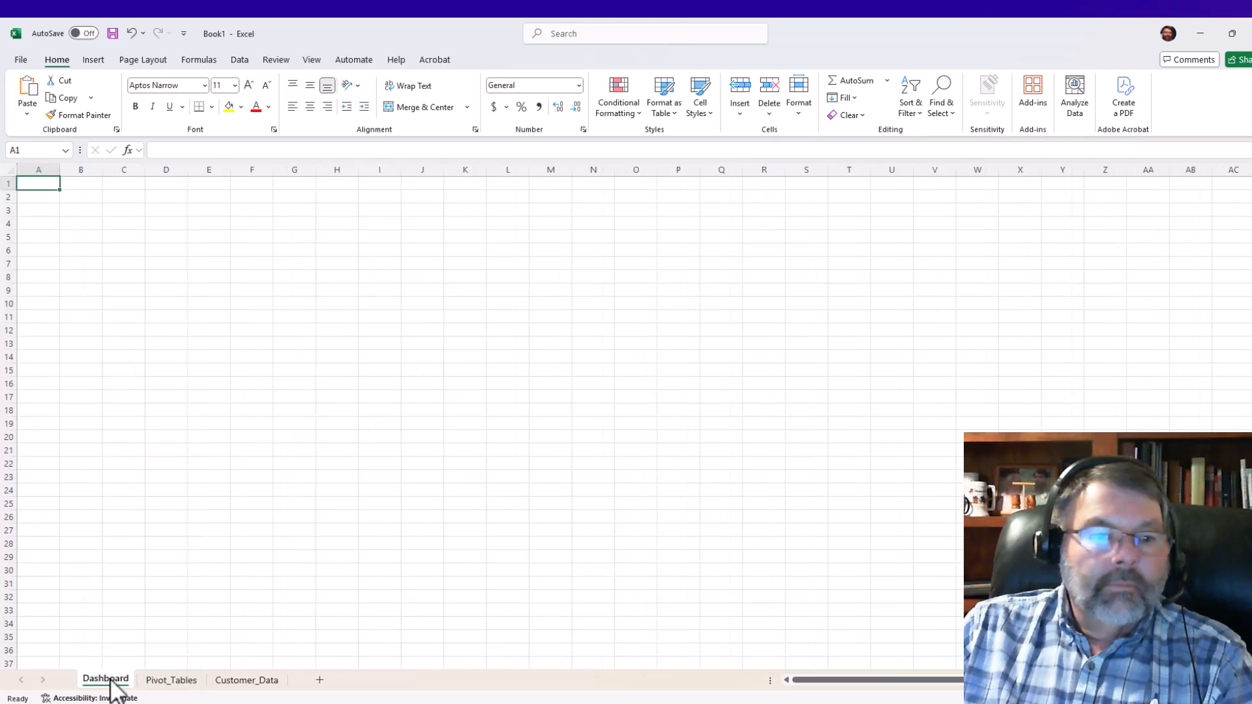
{"action": "left_click", "coordinate": [462, 424]}
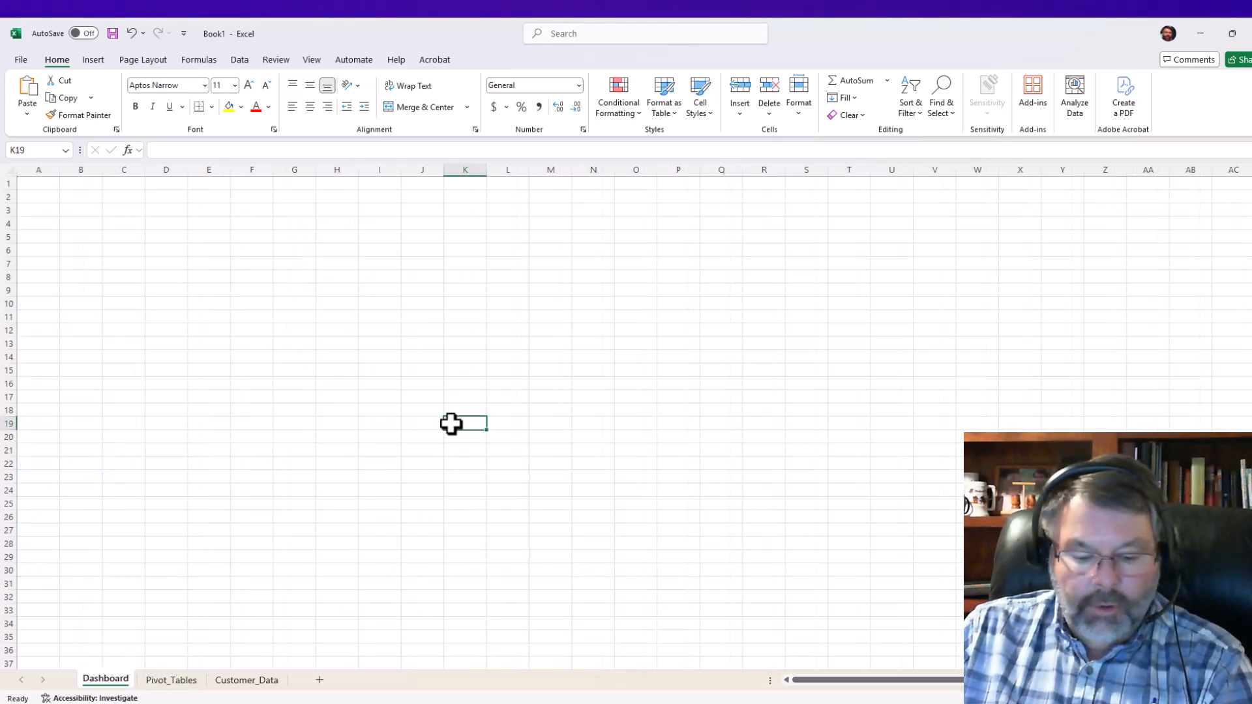
{"action": "key", "text": "ctrl+v"}
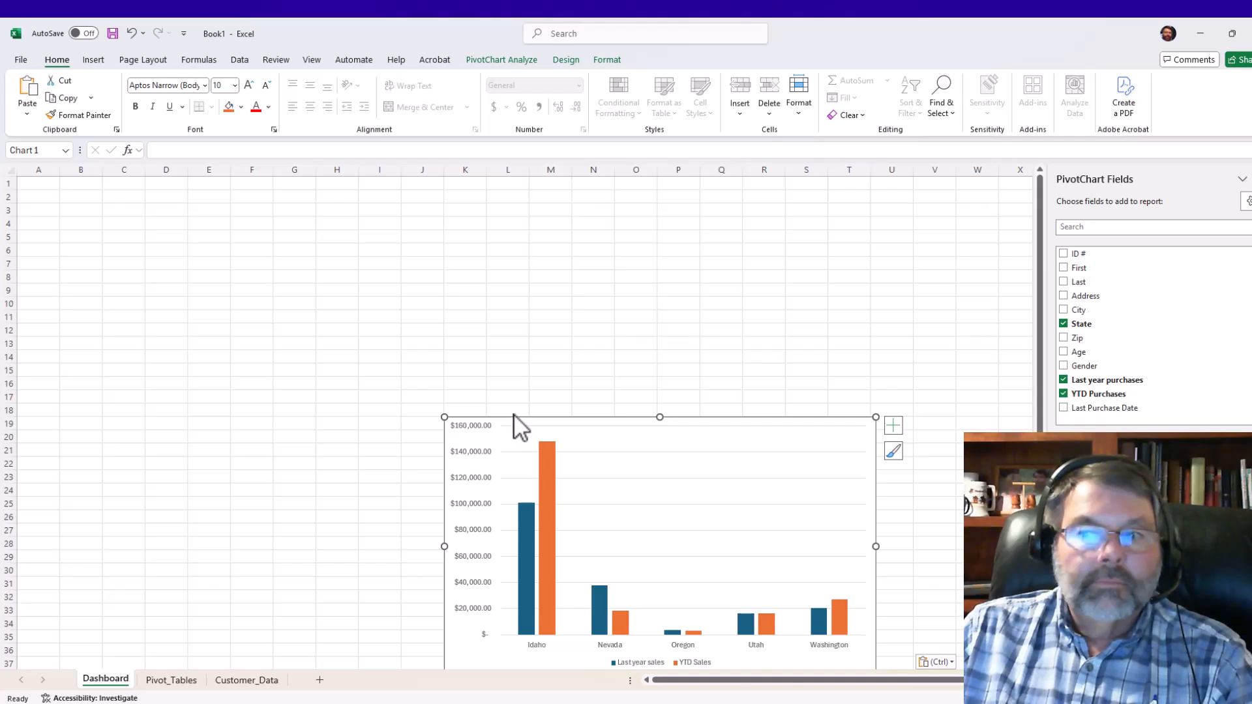
{"action": "left_click_drag", "start_coordinate": [514, 421], "coordinate": [245, 381]}
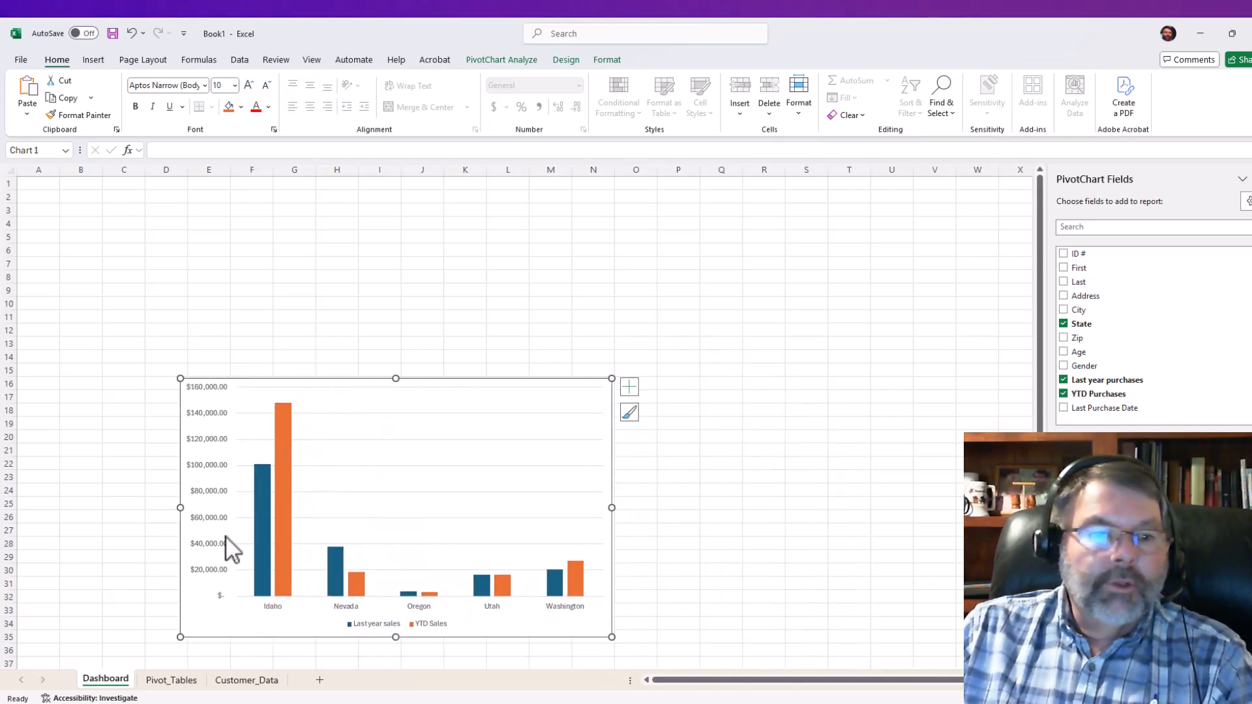
- Cut the customer count chart from Pivot_Tables and paste it on the Dashboard sheet beside the state sales chart
{"action": "left_click", "coordinate": [171, 680]}
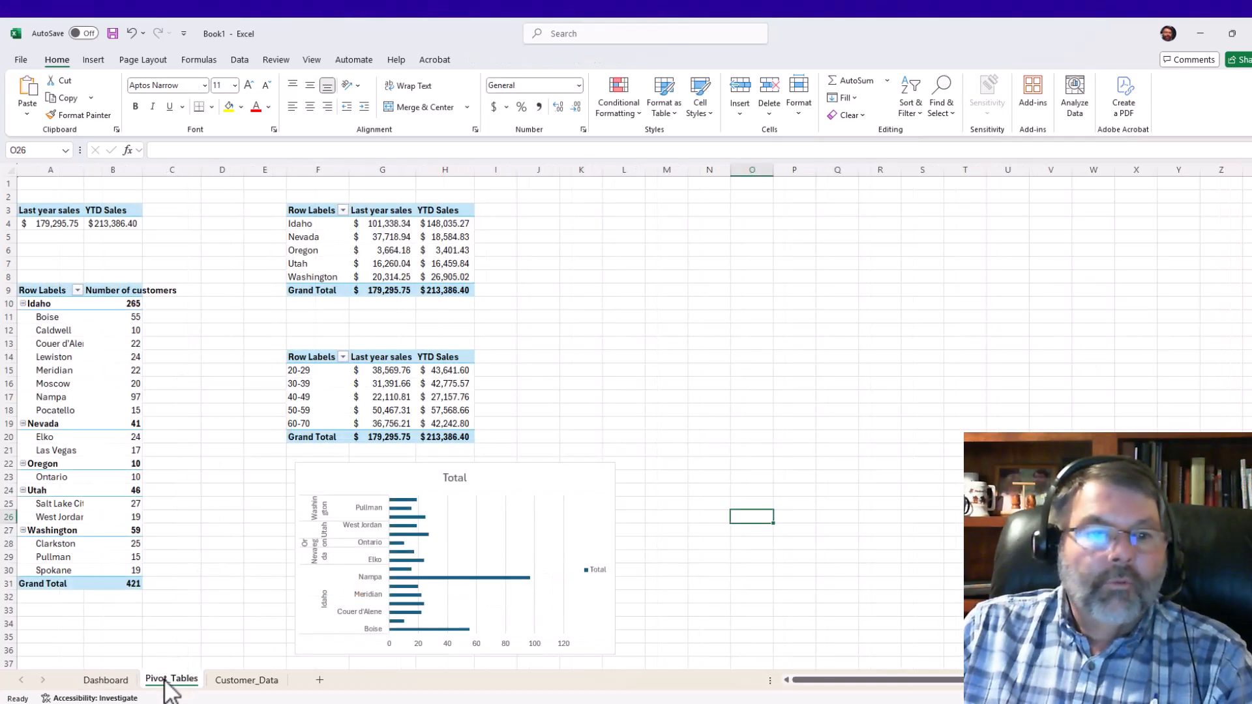
{"action": "left_click", "coordinate": [351, 463]}
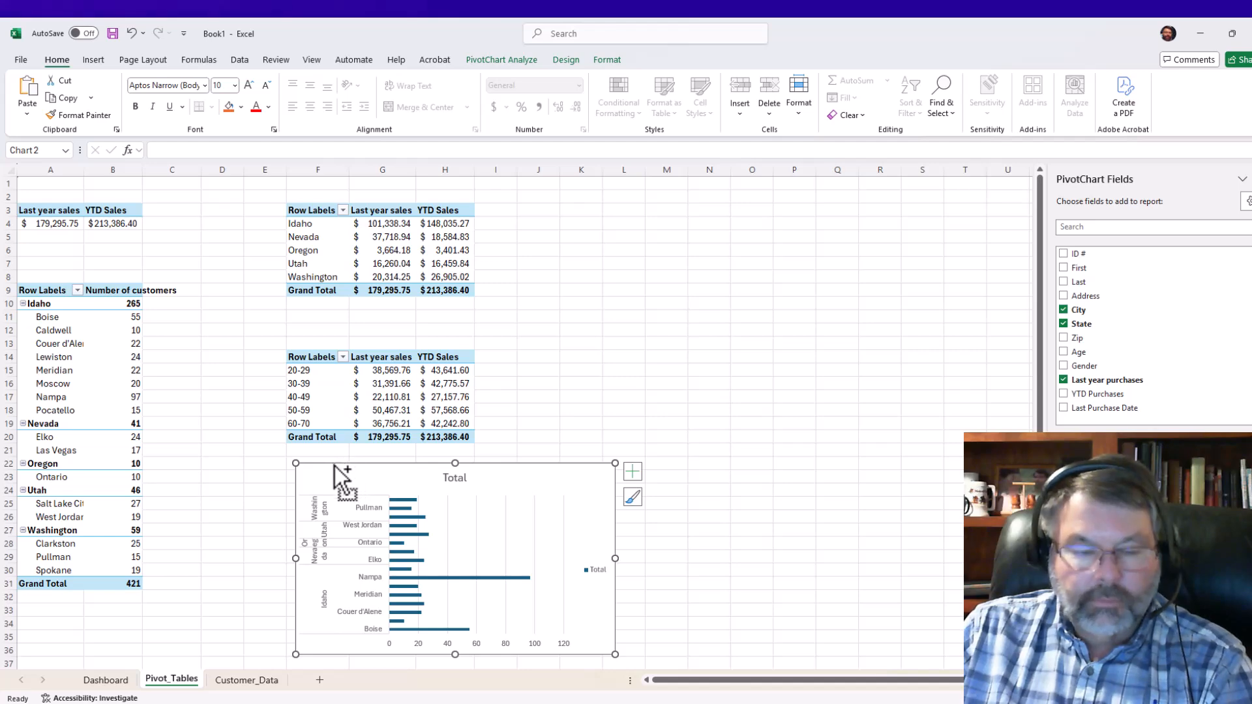
{"action": "key", "text": "Delete"}
{"action": "left_click", "coordinate": [99, 680]}
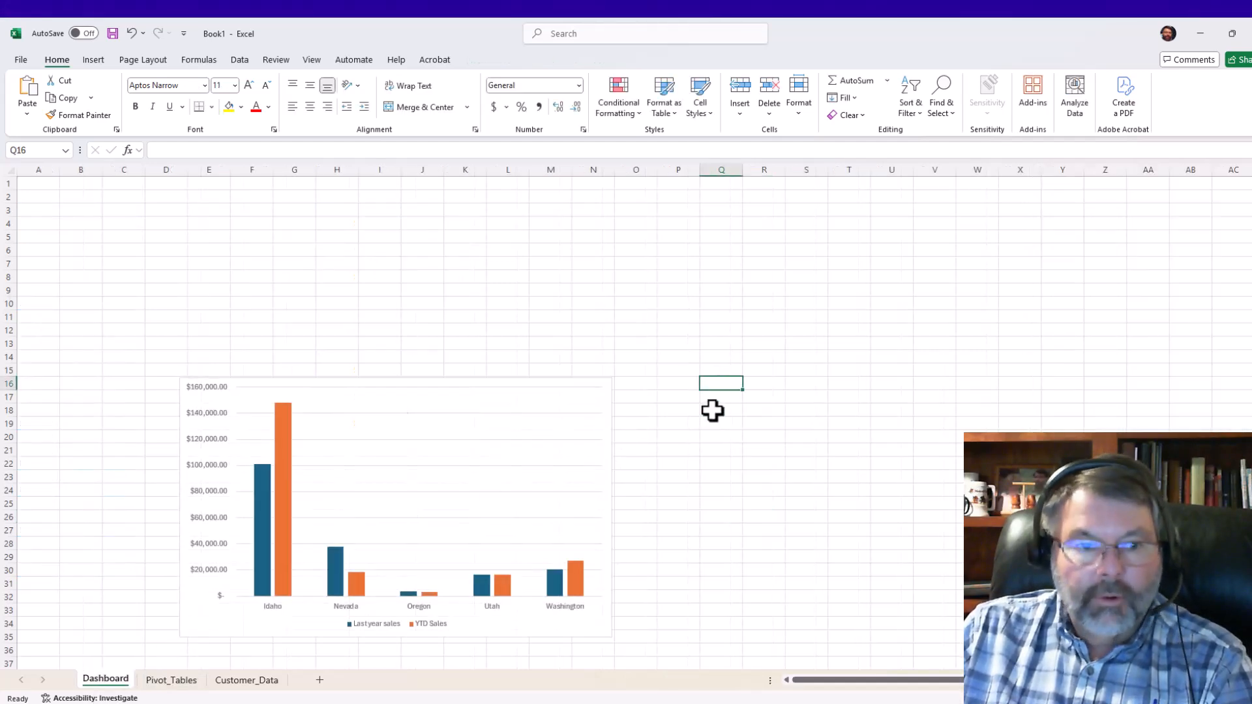
{"action": "key", "text": "ctrl+v"}
{"action": "left_click_drag", "start_coordinate": [741, 375], "coordinate": [673, 373]}
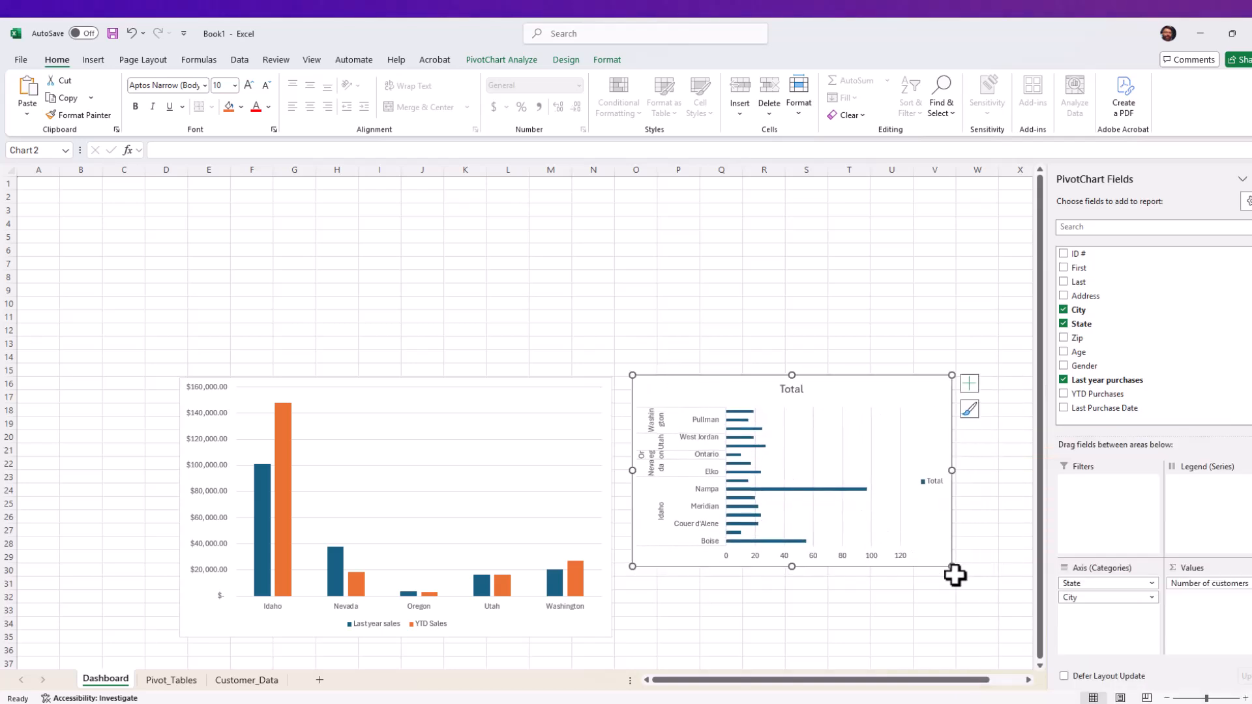
- Close the PivotChart field list, then move and enlarge the customer count chart to span about columns P to Y, rows 16 to 34
{"action": "left_click_drag", "start_coordinate": [951, 565], "coordinate": [992, 608]}
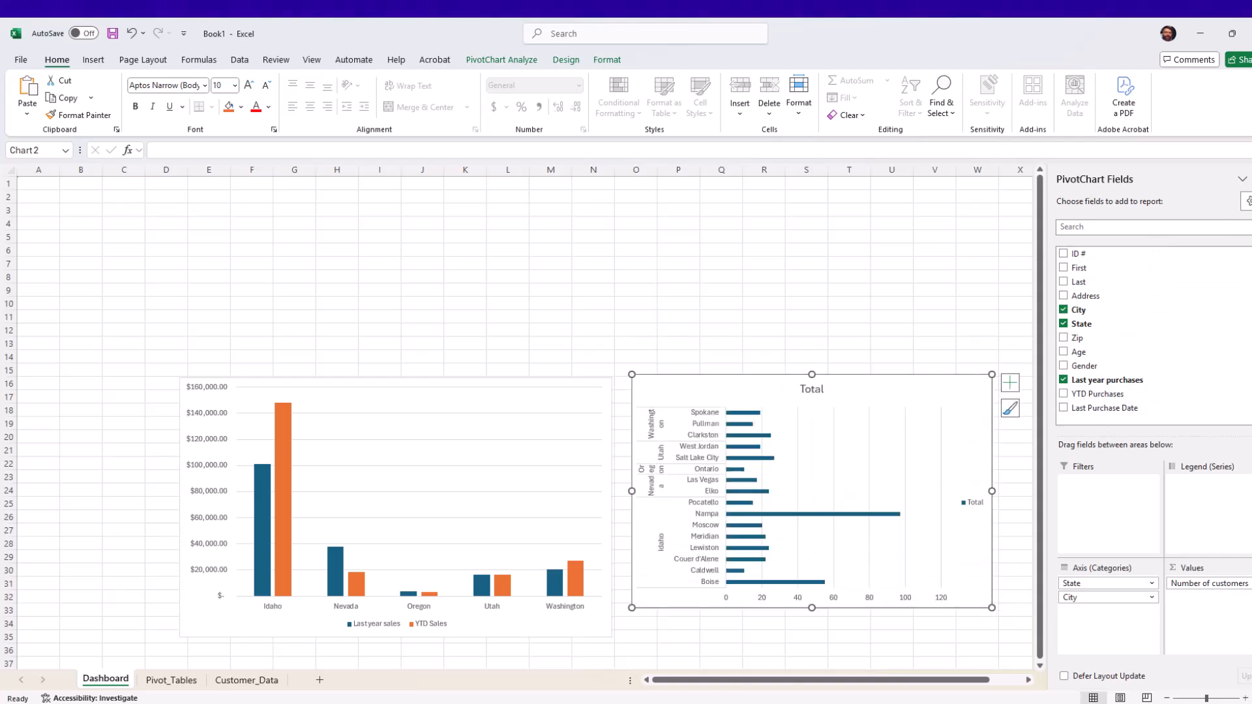
{"action": "left_click", "coordinate": [1251, 179]}
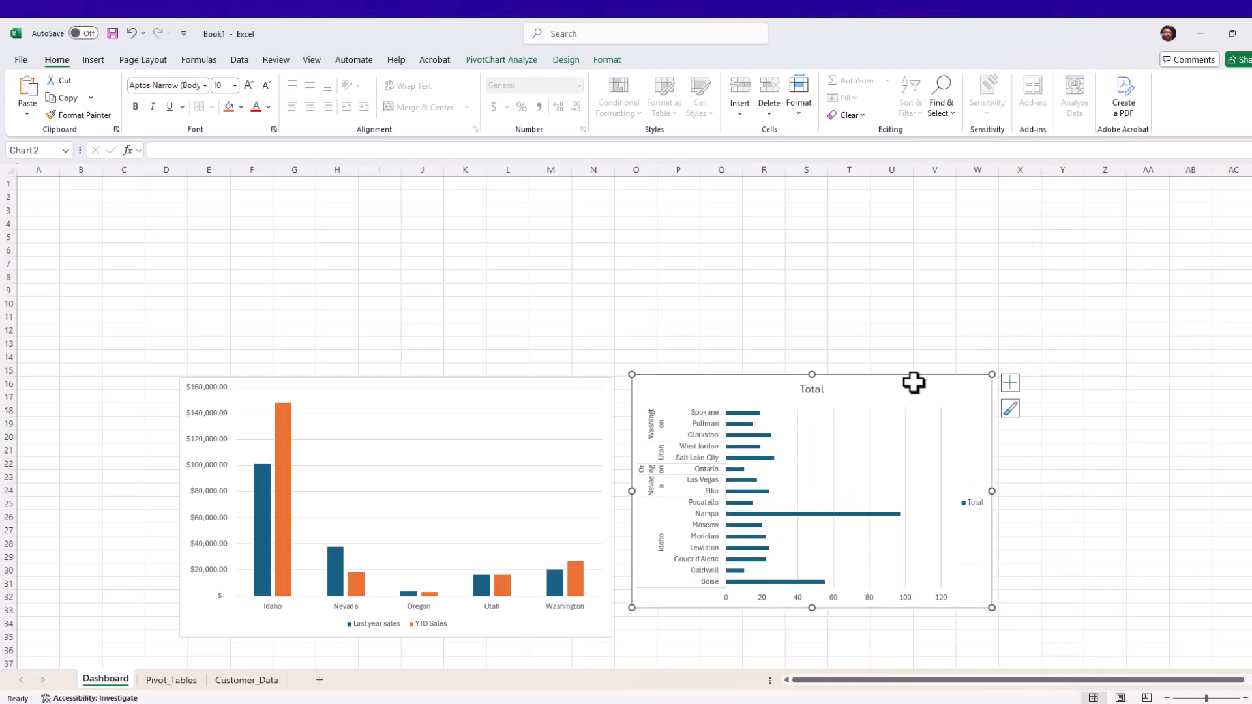
{"action": "left_click_drag", "start_coordinate": [915, 376], "coordinate": [1005, 401]}
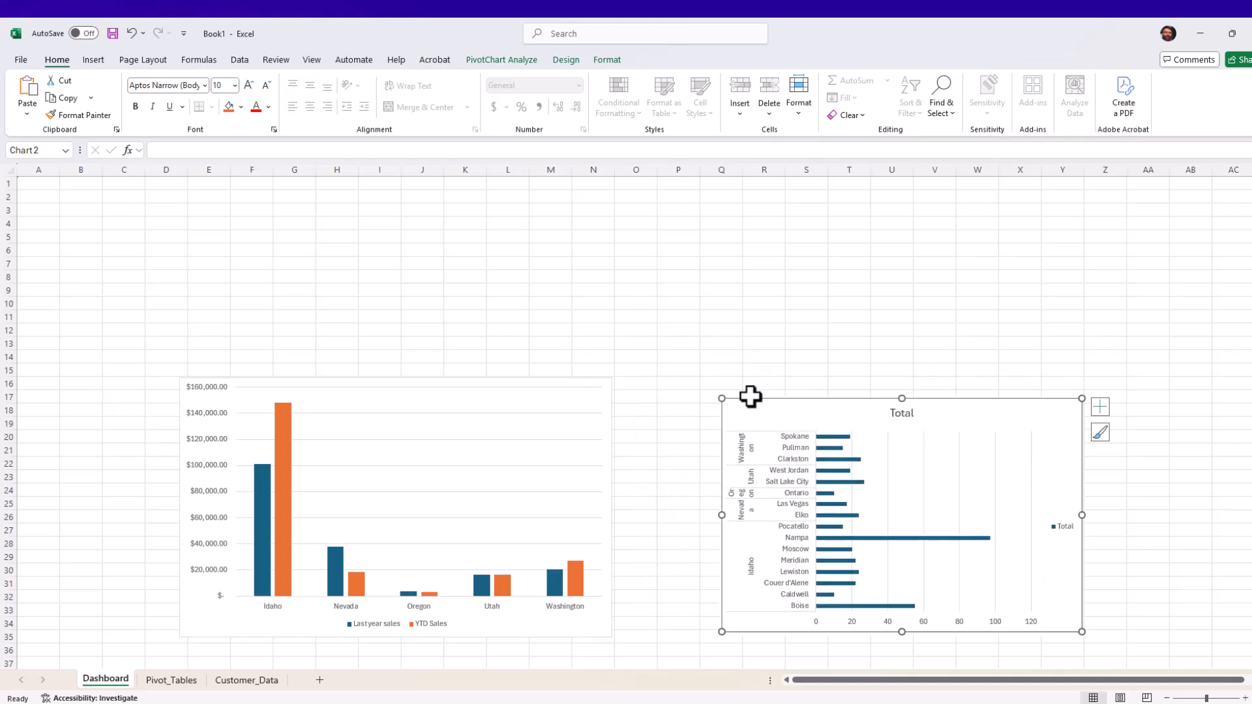
{"action": "left_click_drag", "start_coordinate": [721, 399], "coordinate": [677, 384]}
- Change the customer count chart's title to "# of Customers"
{"action": "double_click", "coordinate": [875, 398]}
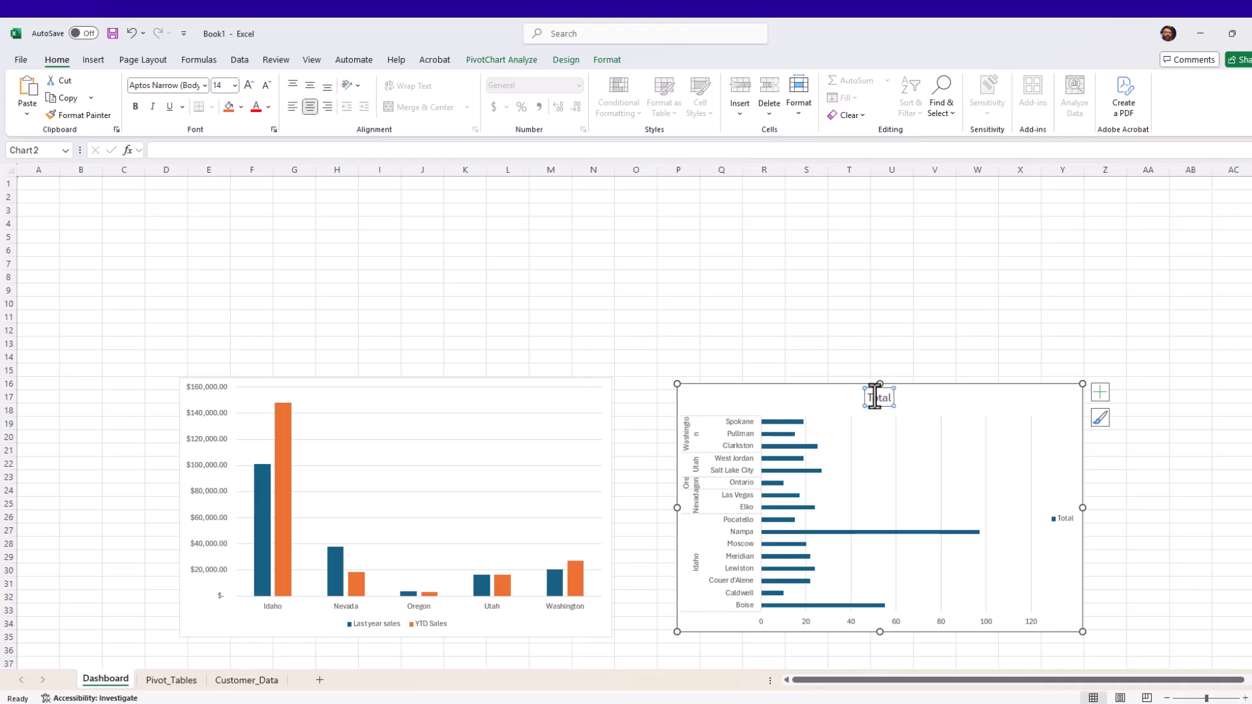
{"action": "double_click", "coordinate": [874, 397]}
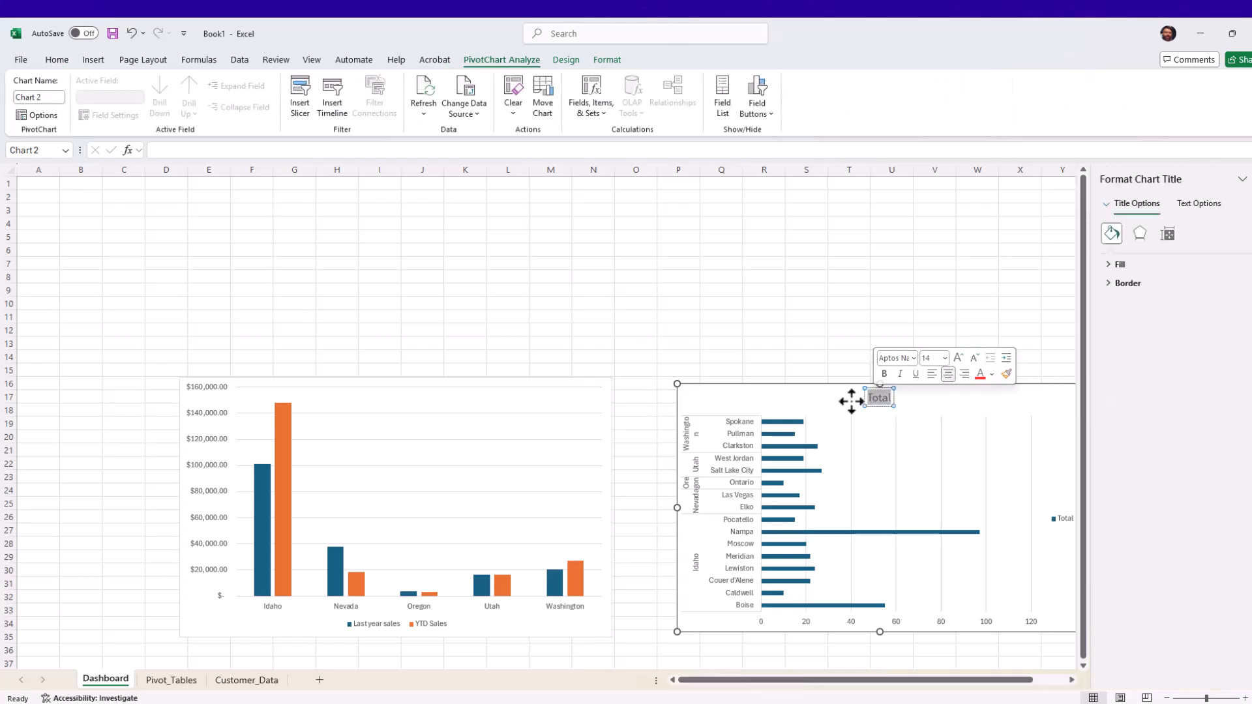
{"action": "type", "text": "#"}
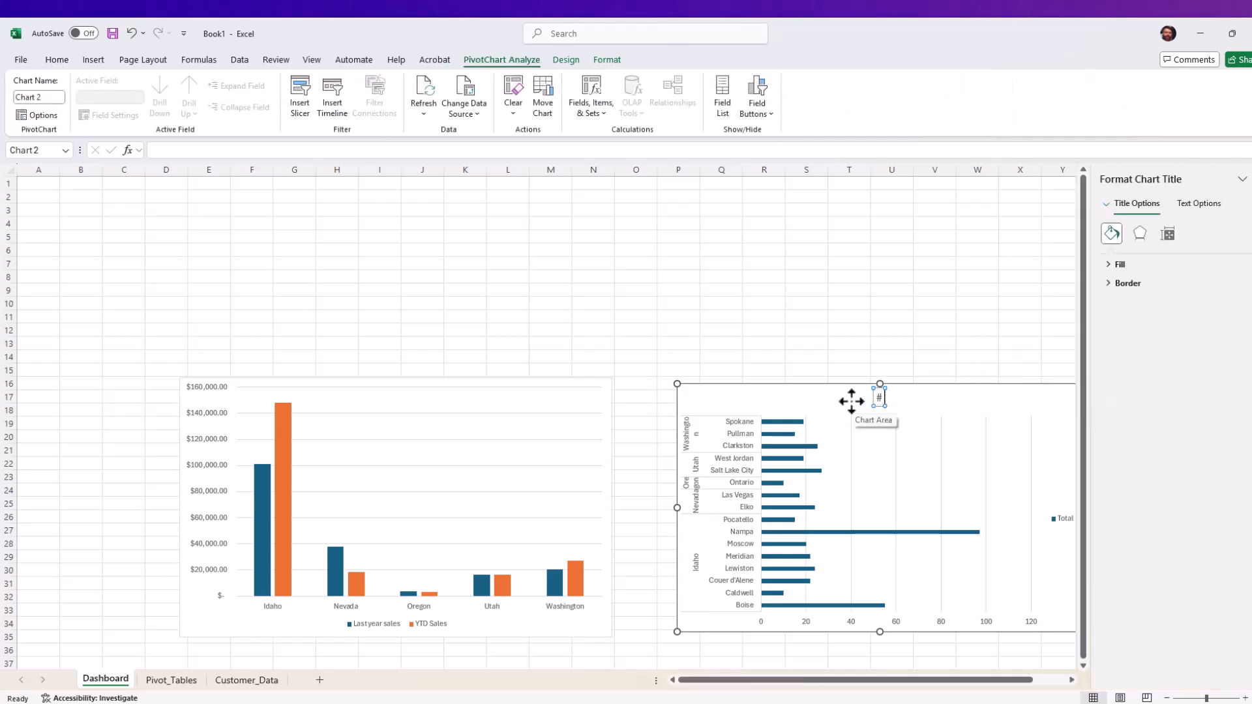
{"action": "type", "text": " of Cu"}
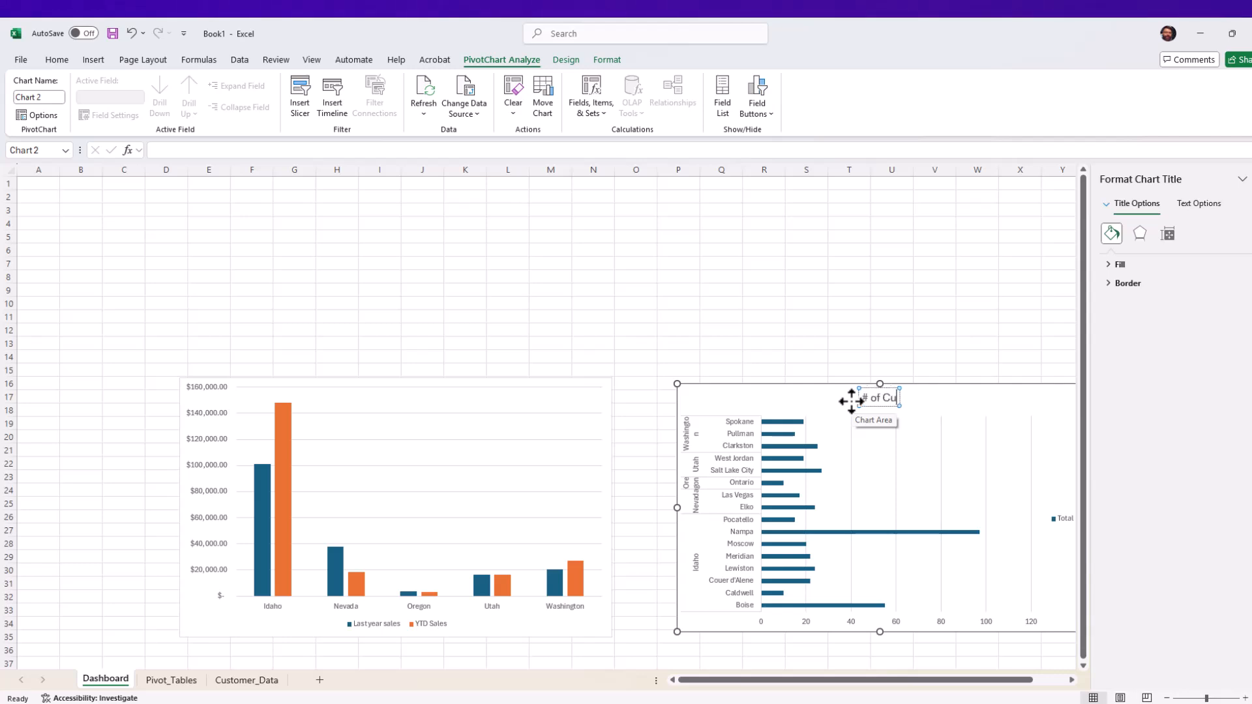
{"action": "type", "text": "stomers"}
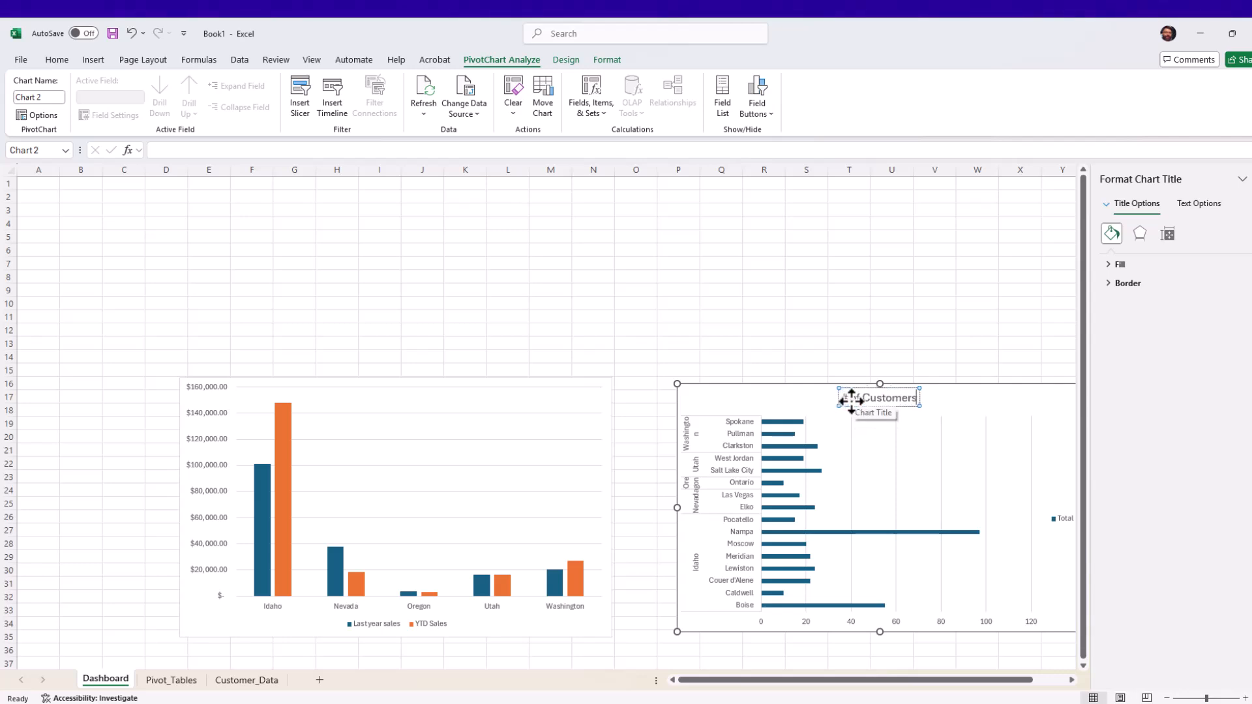
- Add a chart title above the plot of the state sales chart on the Dashboard sheet
{"action": "left_click", "coordinate": [389, 433]}
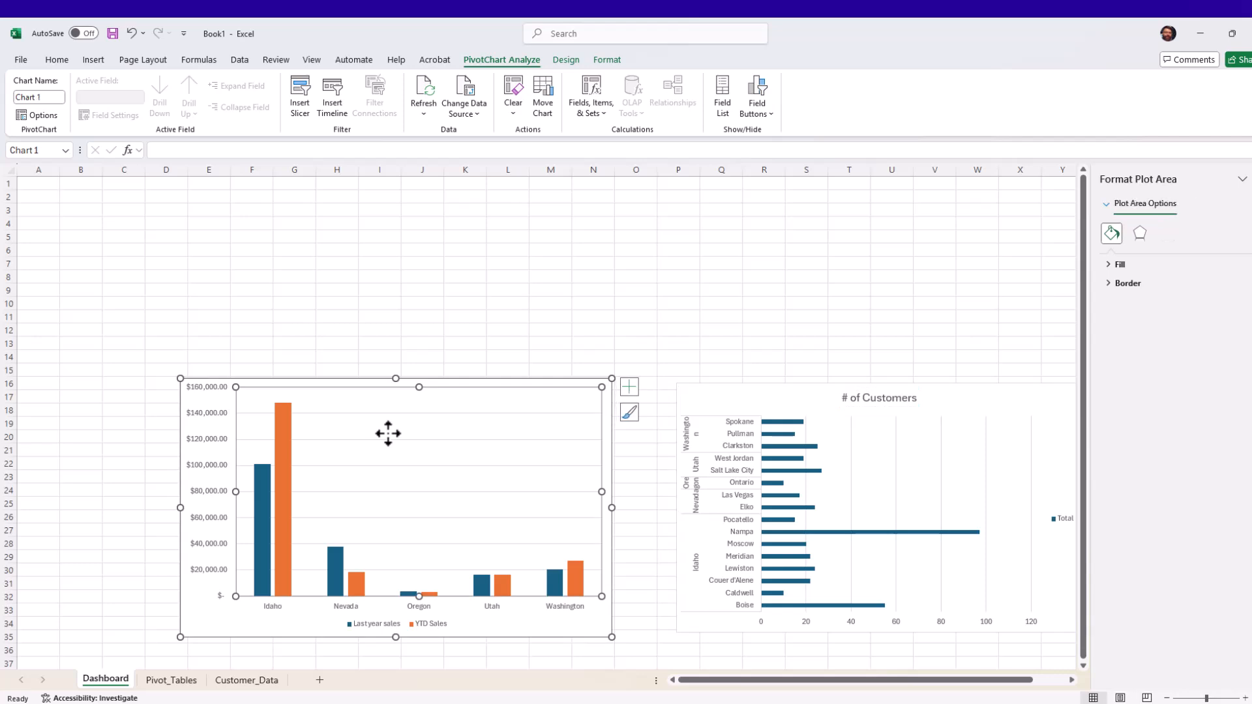
{"action": "left_click", "coordinate": [563, 60]}
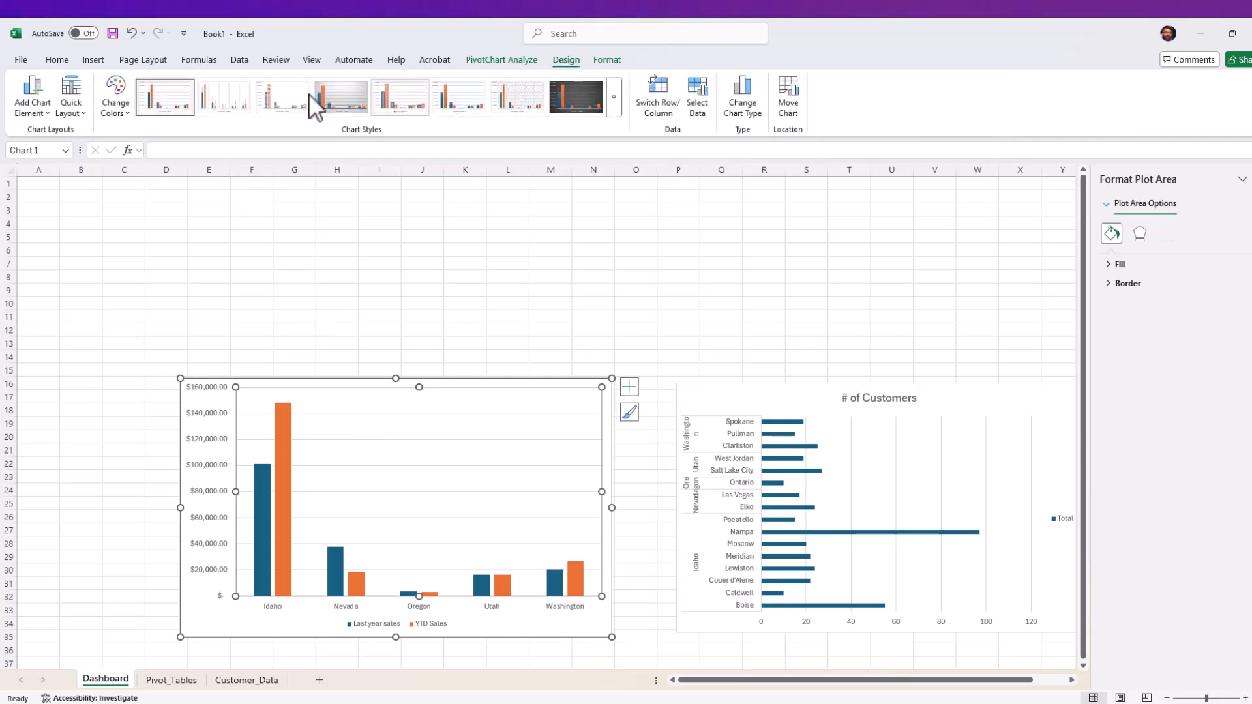
{"action": "left_click", "coordinate": [34, 104]}
{"action": "mouse_move", "coordinate": [40, 150]}
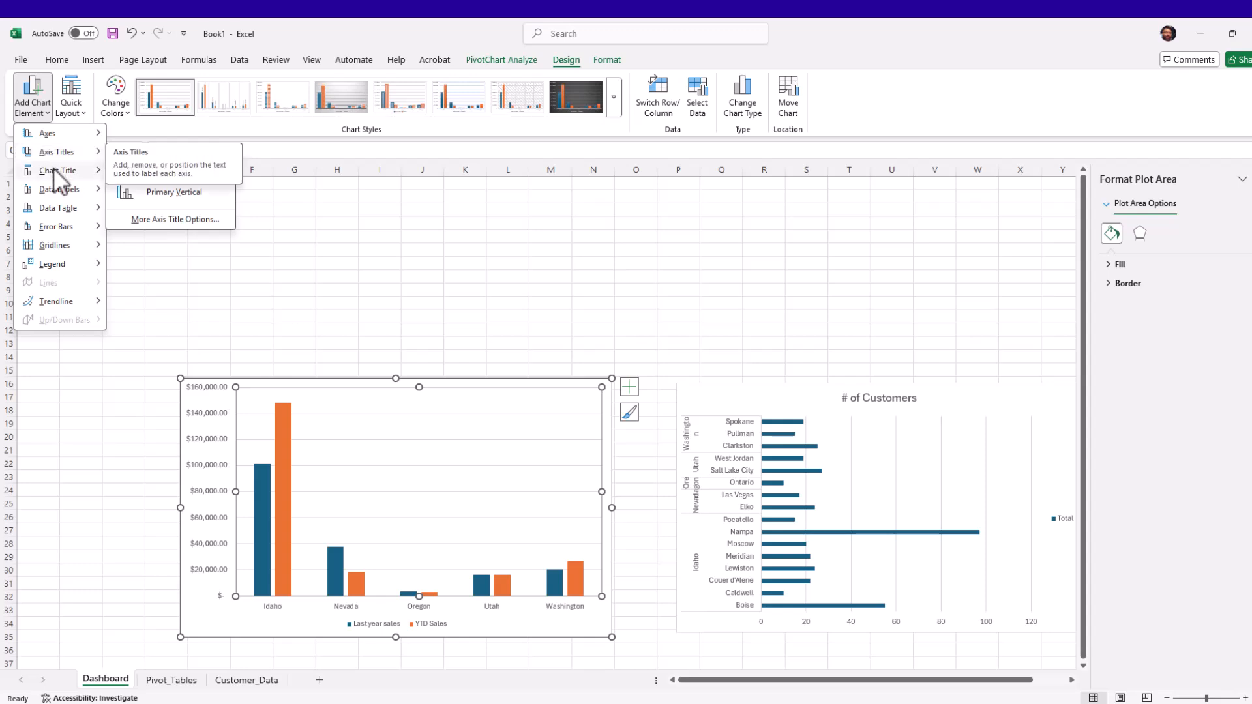
{"action": "mouse_move", "coordinate": [55, 176]}
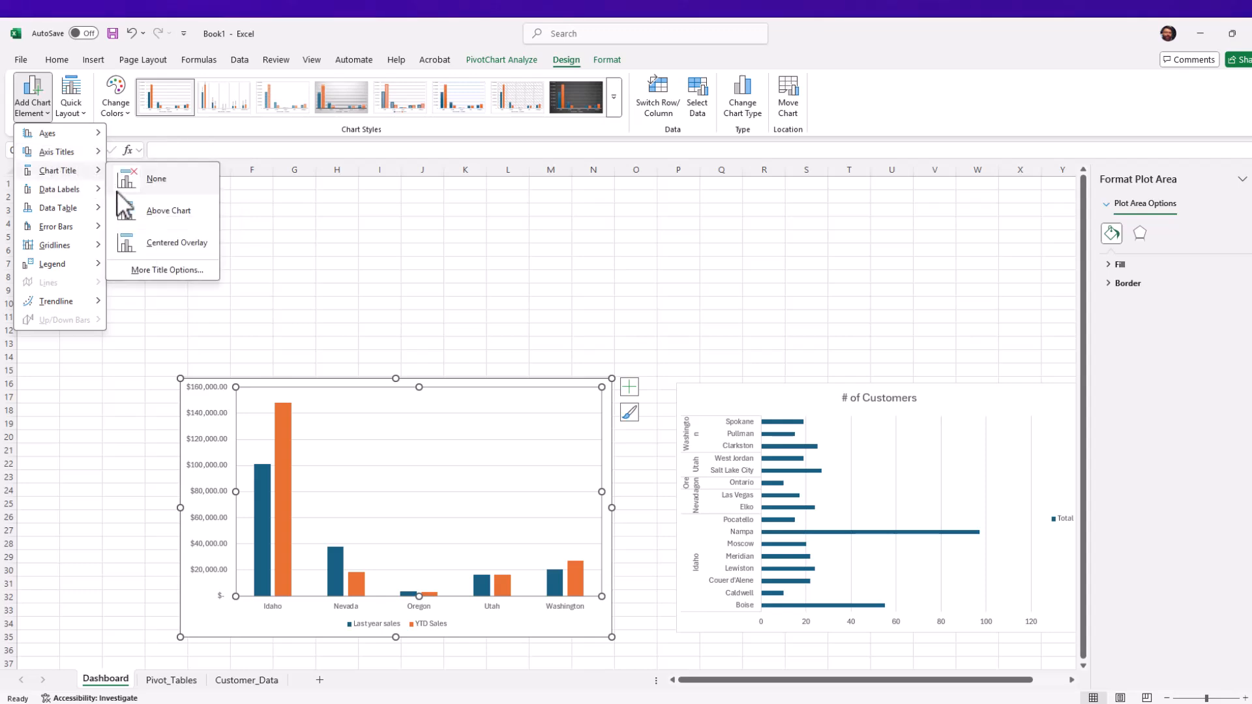
{"action": "left_click", "coordinate": [141, 213]}
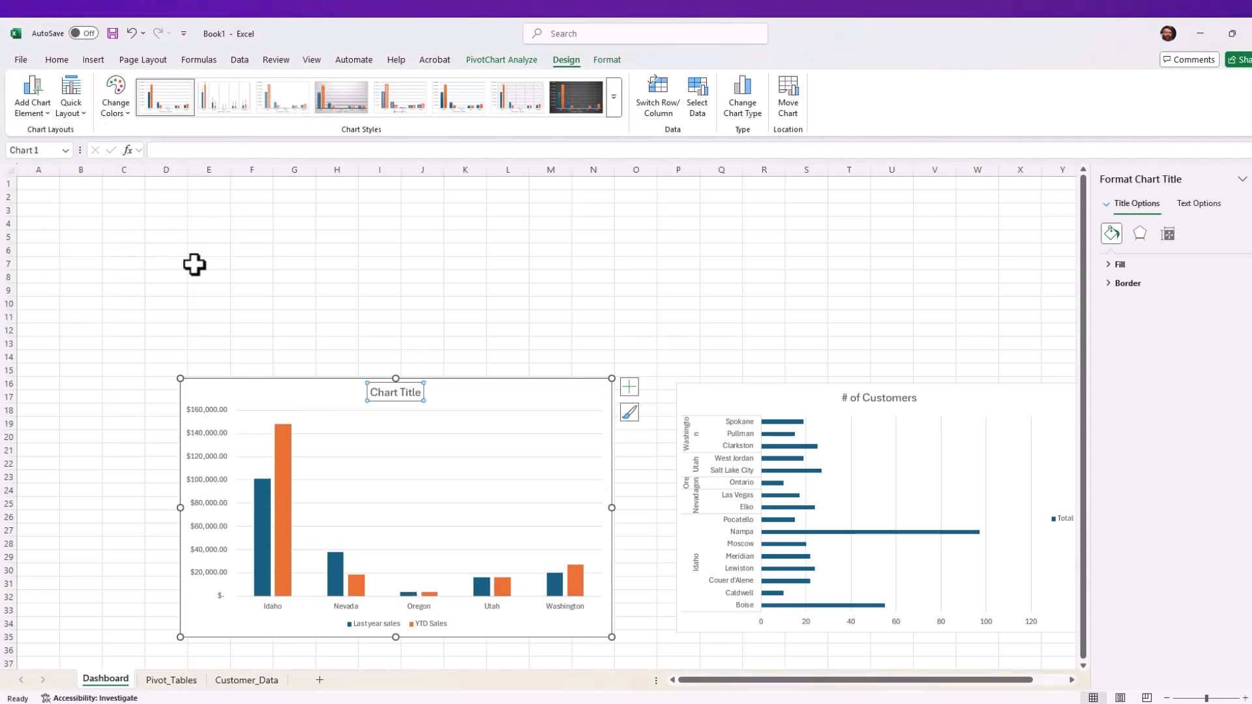
- Replace the state sales chart's placeholder title with "Year to date vs. Last Year Sales"
{"action": "double_click", "coordinate": [398, 394]}
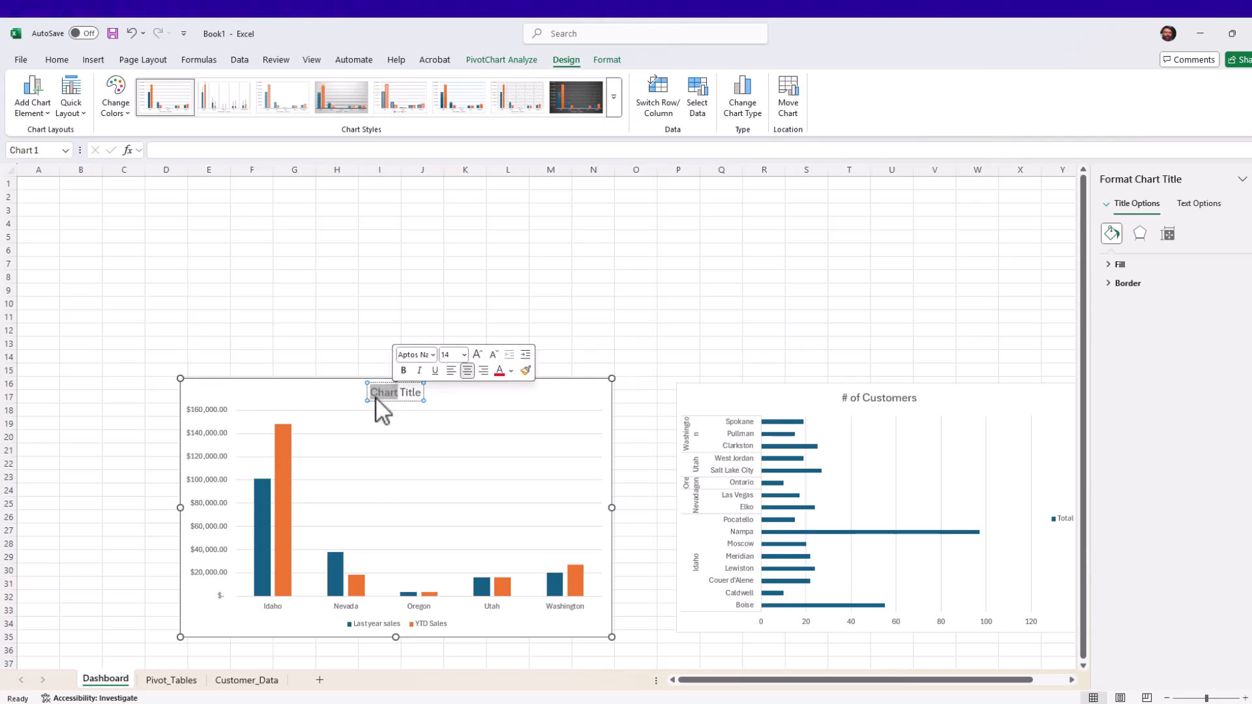
{"action": "key", "text": "BackSpace"}
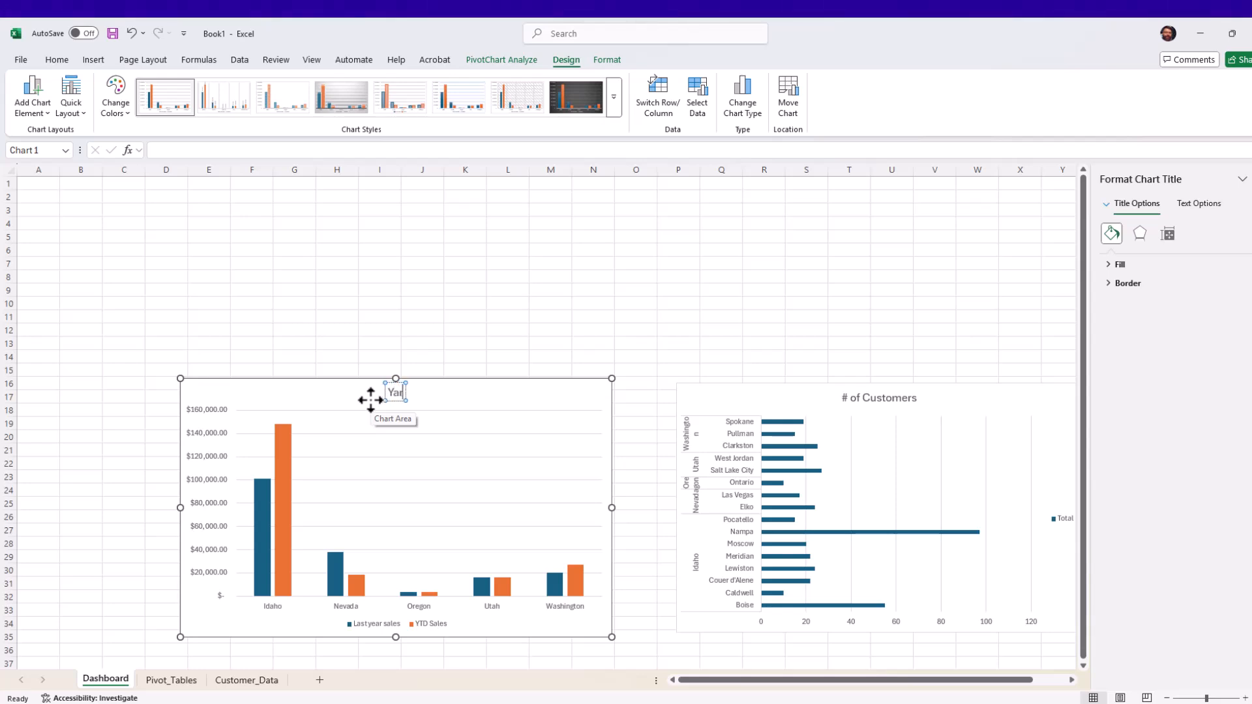
{"action": "type", "text": "Year to date vs."}
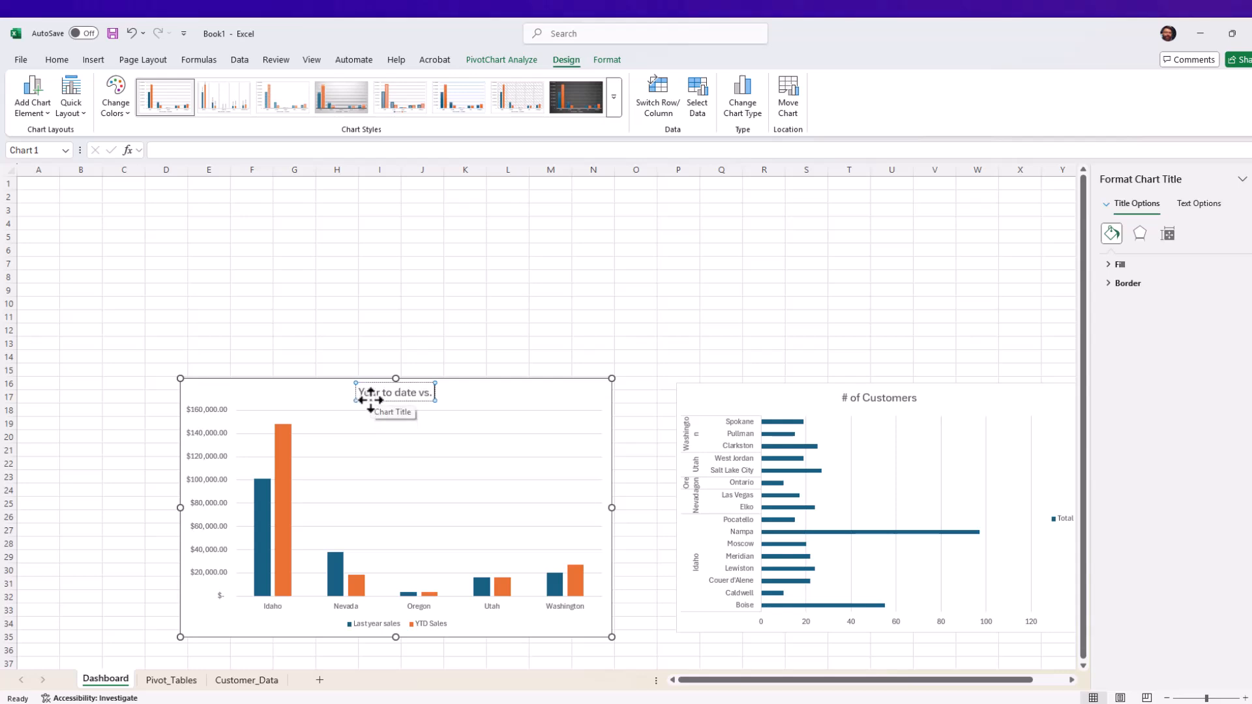
{"action": "type", "text": " Last"}
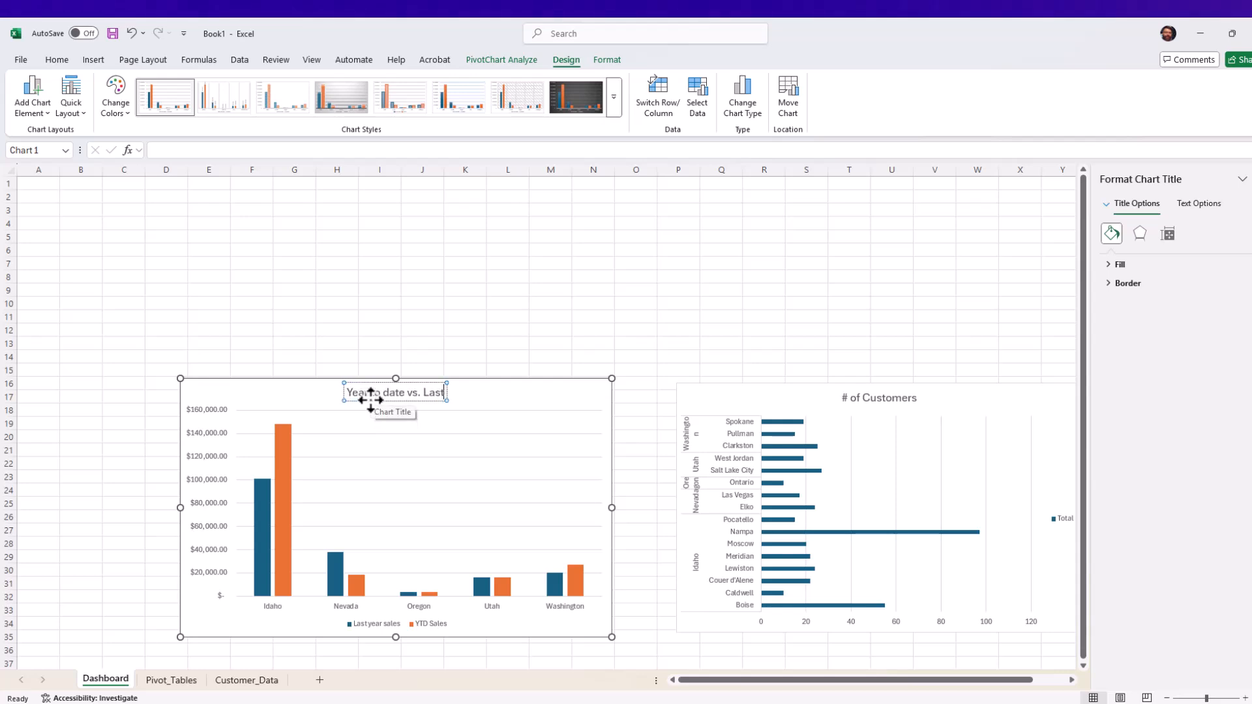
{"action": "type", "text": " Year Sales"}
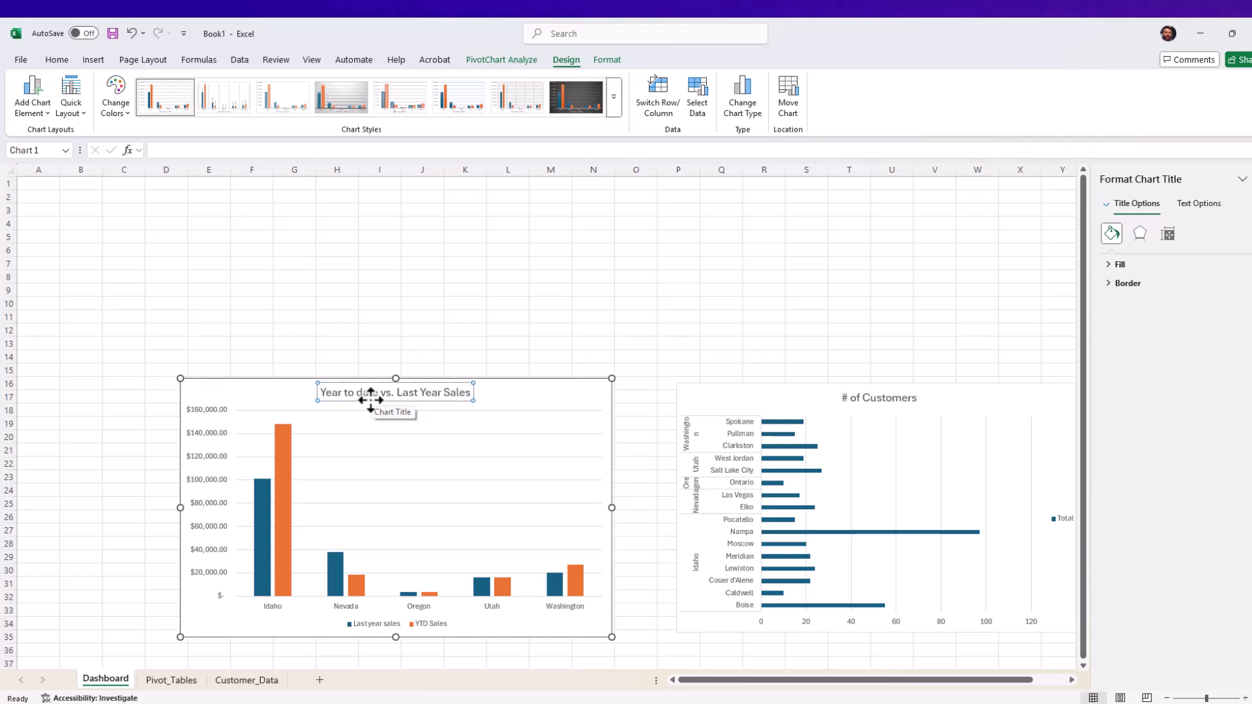
{"action": "key", "text": "Return"}
{"action": "key", "text": "BackSpace"}
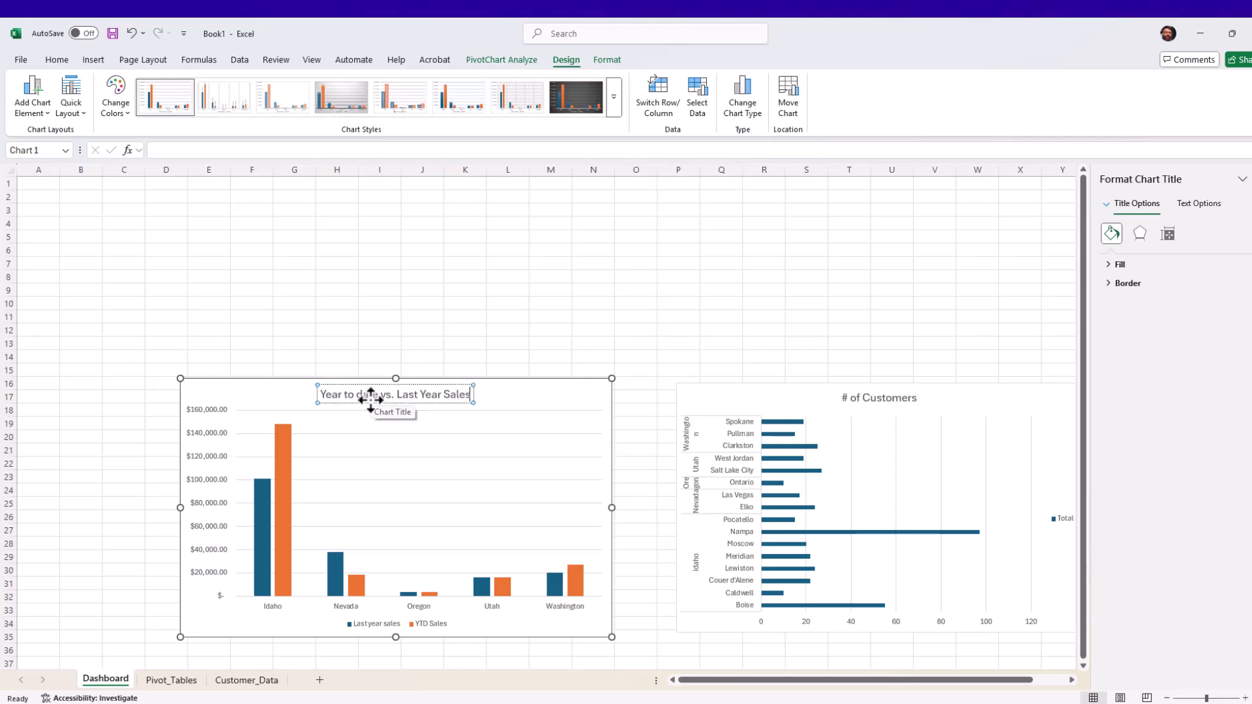
- Enlarge the "# of Customers" chart slightly up and to the left, closer to the state sales chart
{"action": "left_click", "coordinate": [697, 446]}
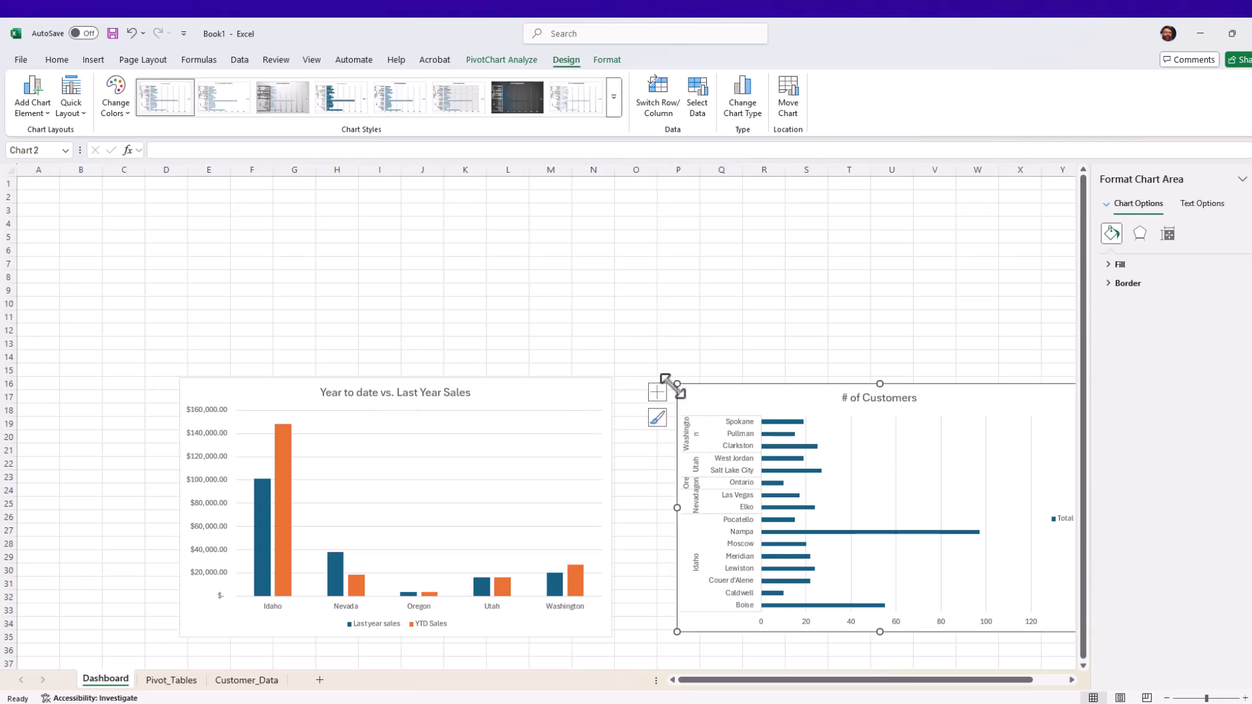
{"action": "left_click_drag", "start_coordinate": [673, 385], "coordinate": [660, 377]}
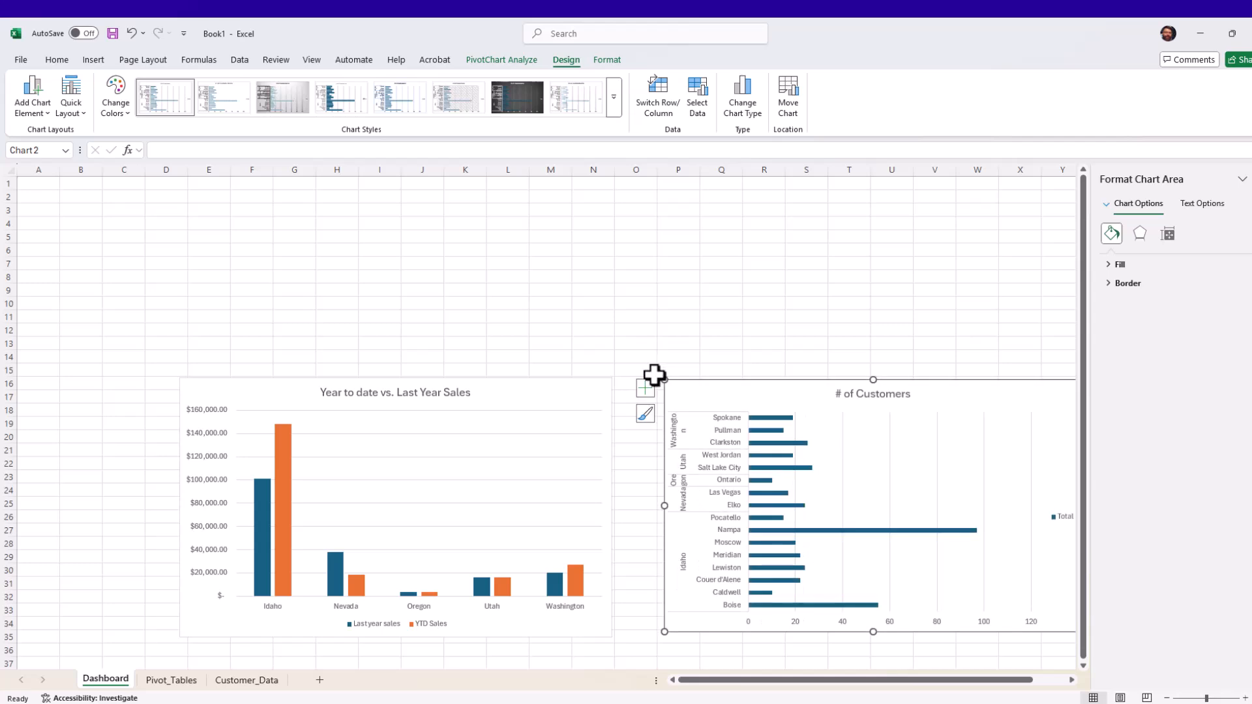
- Apply the gray gradient chart style to both Dashboard charts (Style 4 for the sales chart) and delete the "# of Customers" chart's legend
{"action": "left_click", "coordinate": [541, 434]}
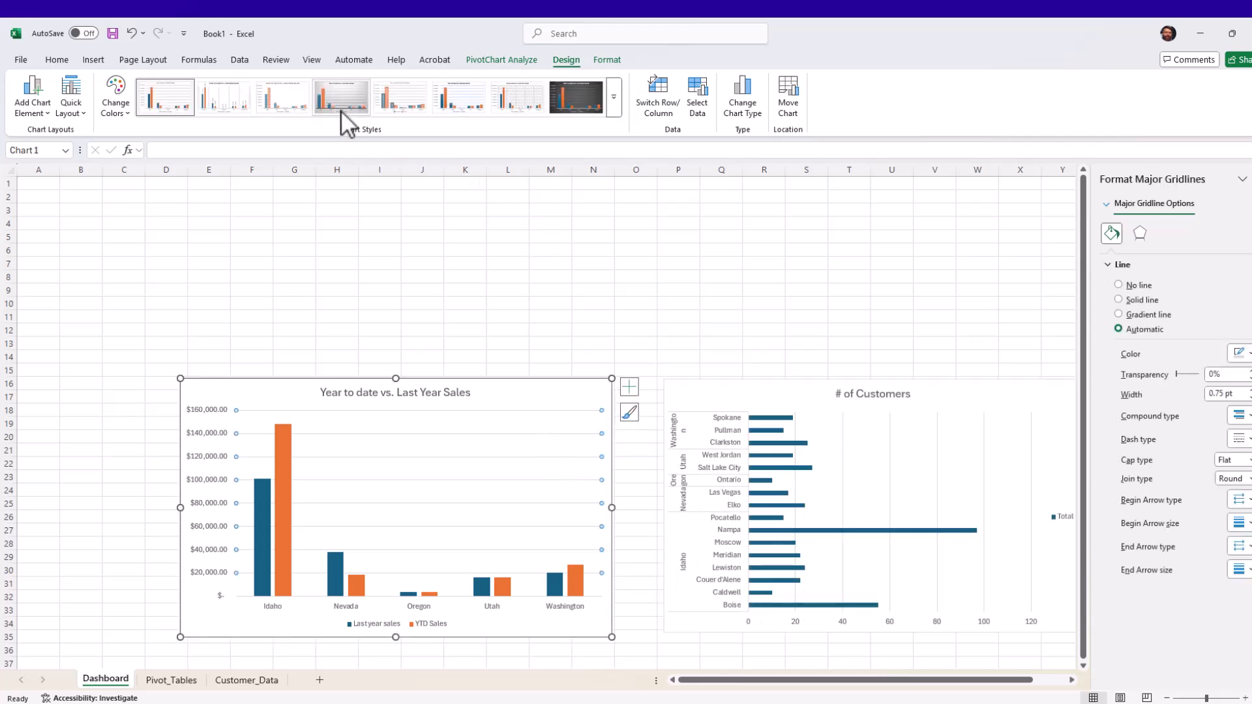
{"action": "left_click", "coordinate": [340, 96]}
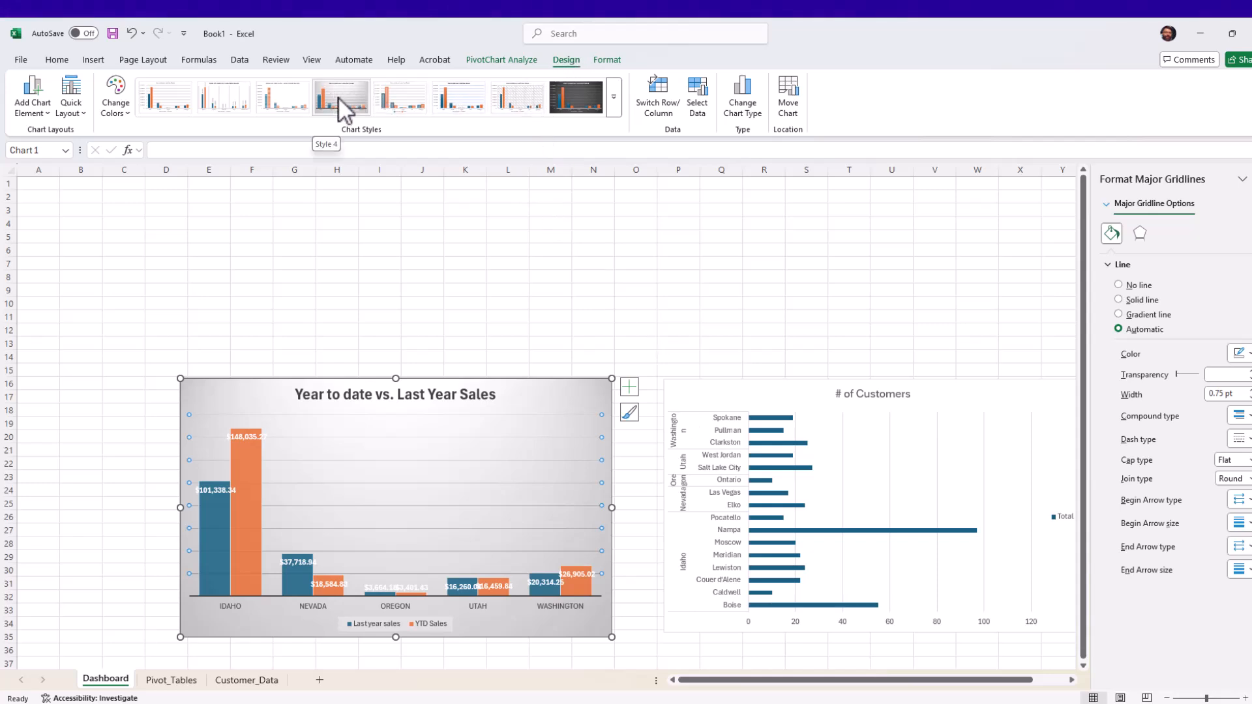
{"action": "left_click", "coordinate": [718, 392]}
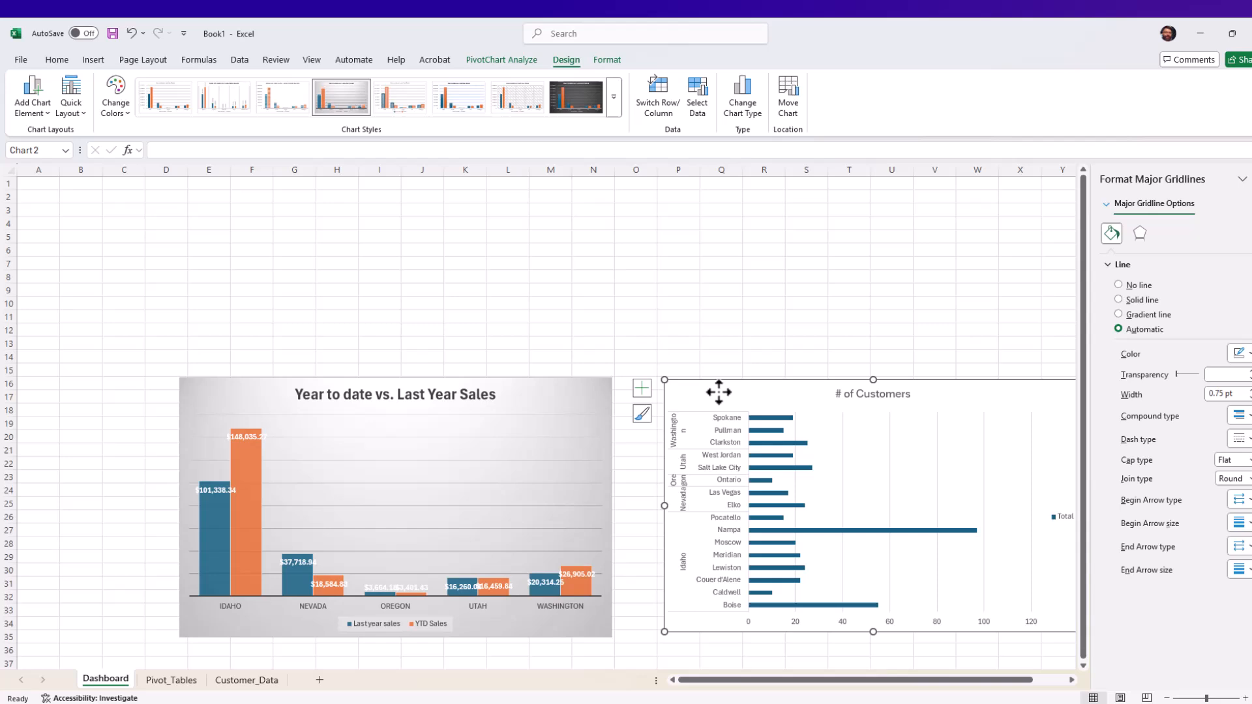
{"action": "left_click", "coordinate": [292, 100]}
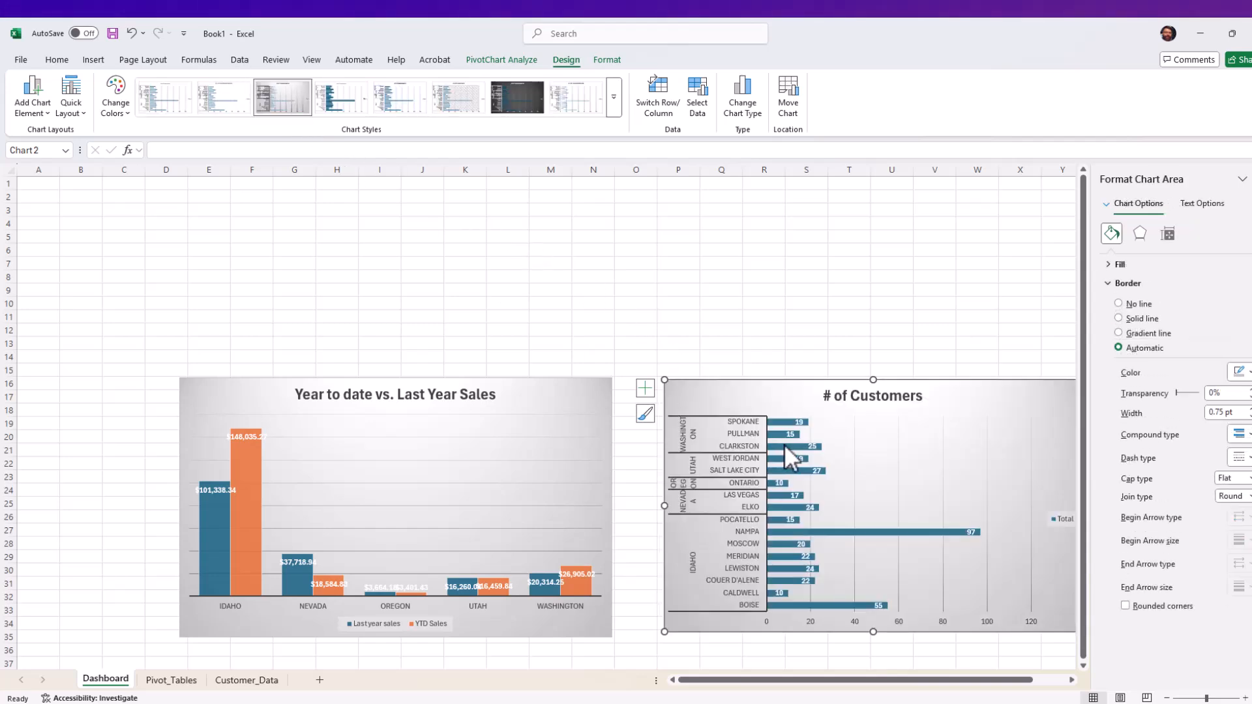
{"action": "left_click", "coordinate": [1061, 518]}
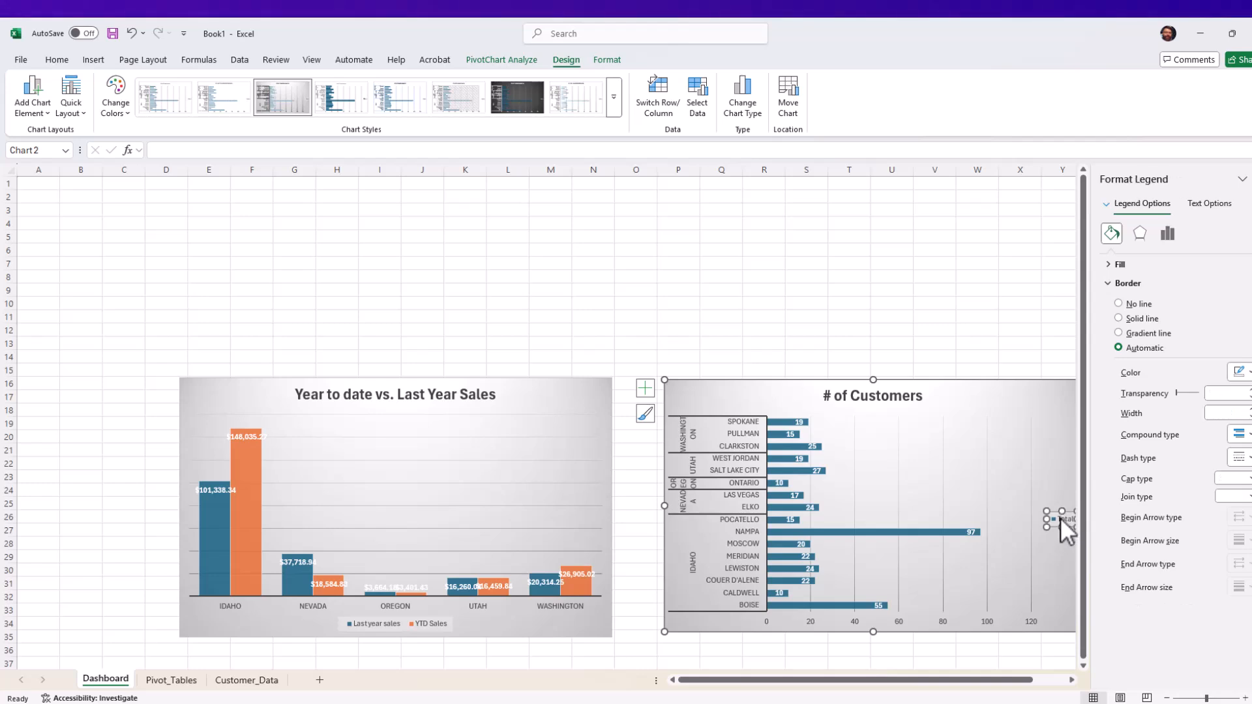
{"action": "key", "text": "Delete"}
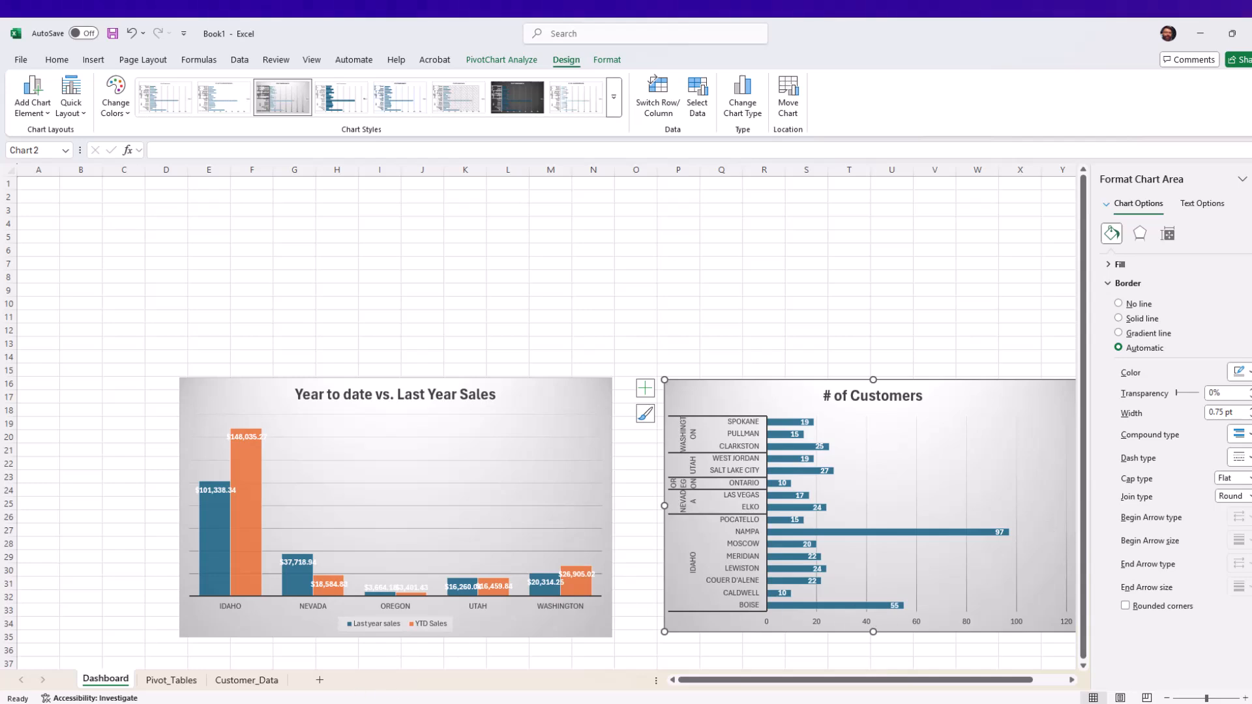
- Insert a State slicer for the customer count PivotTable on the Pivot_Tables sheet
{"action": "left_click", "coordinate": [179, 681]}
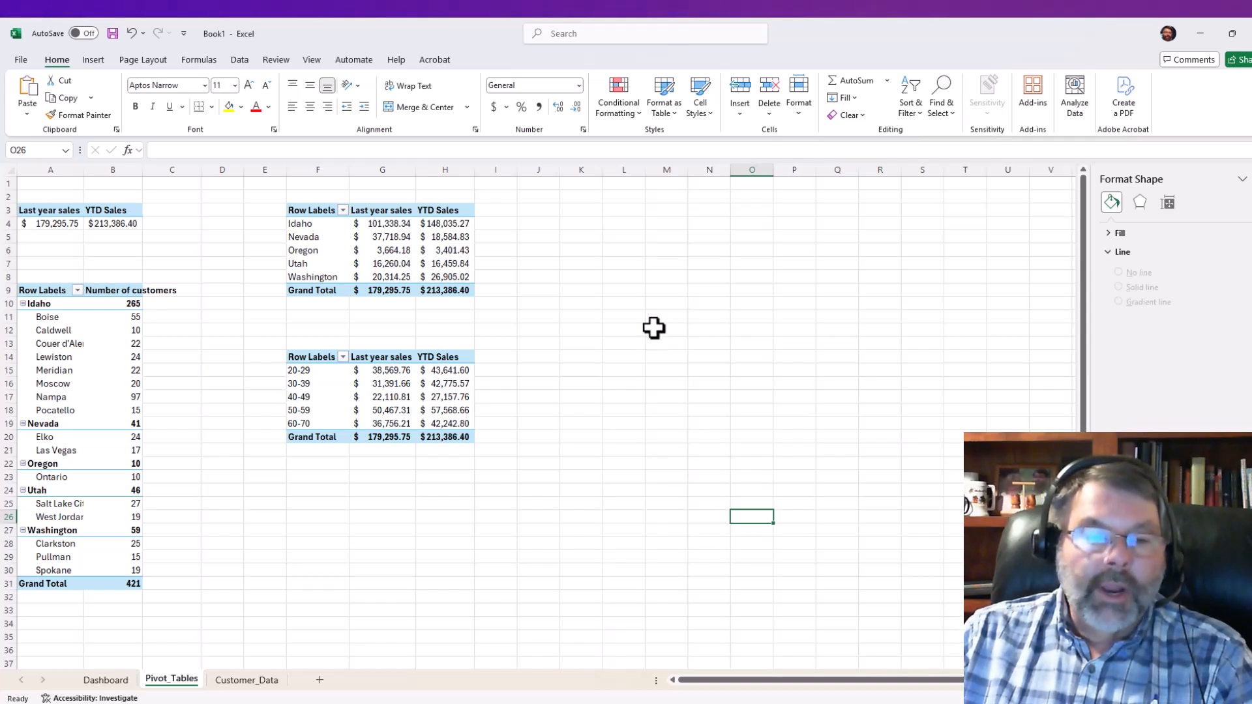
{"action": "left_click", "coordinate": [125, 353]}
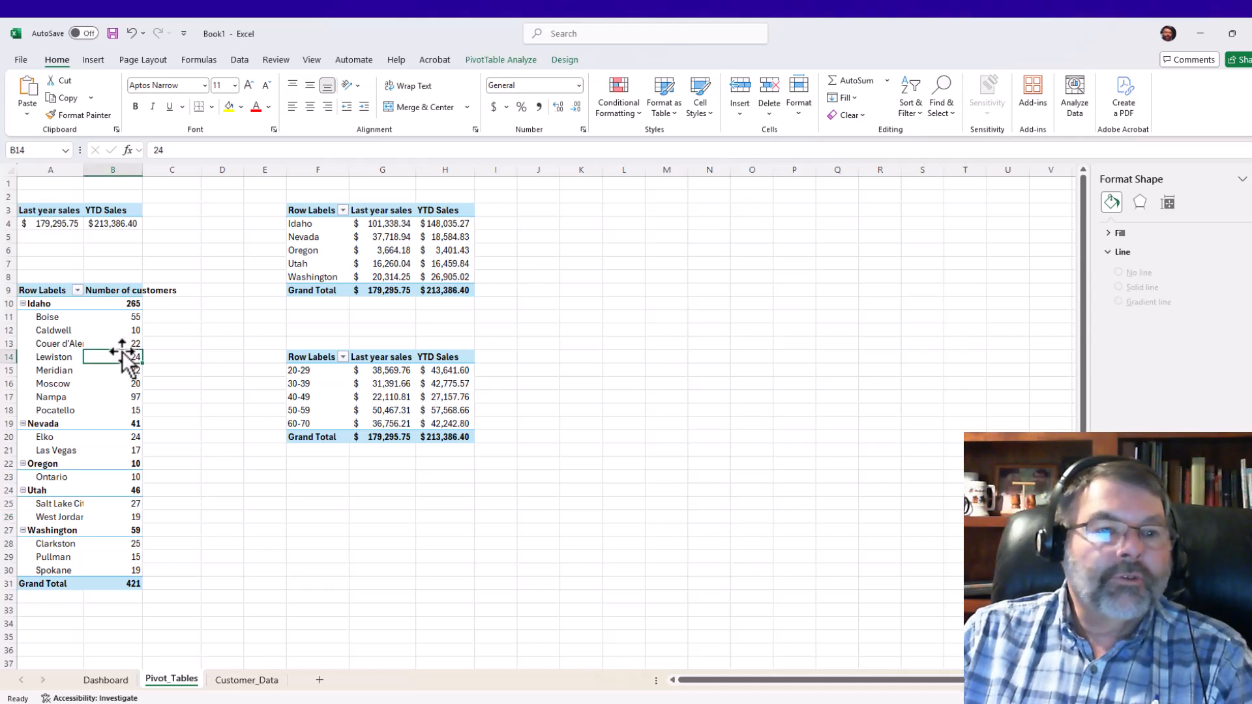
{"action": "left_click", "coordinate": [92, 59]}
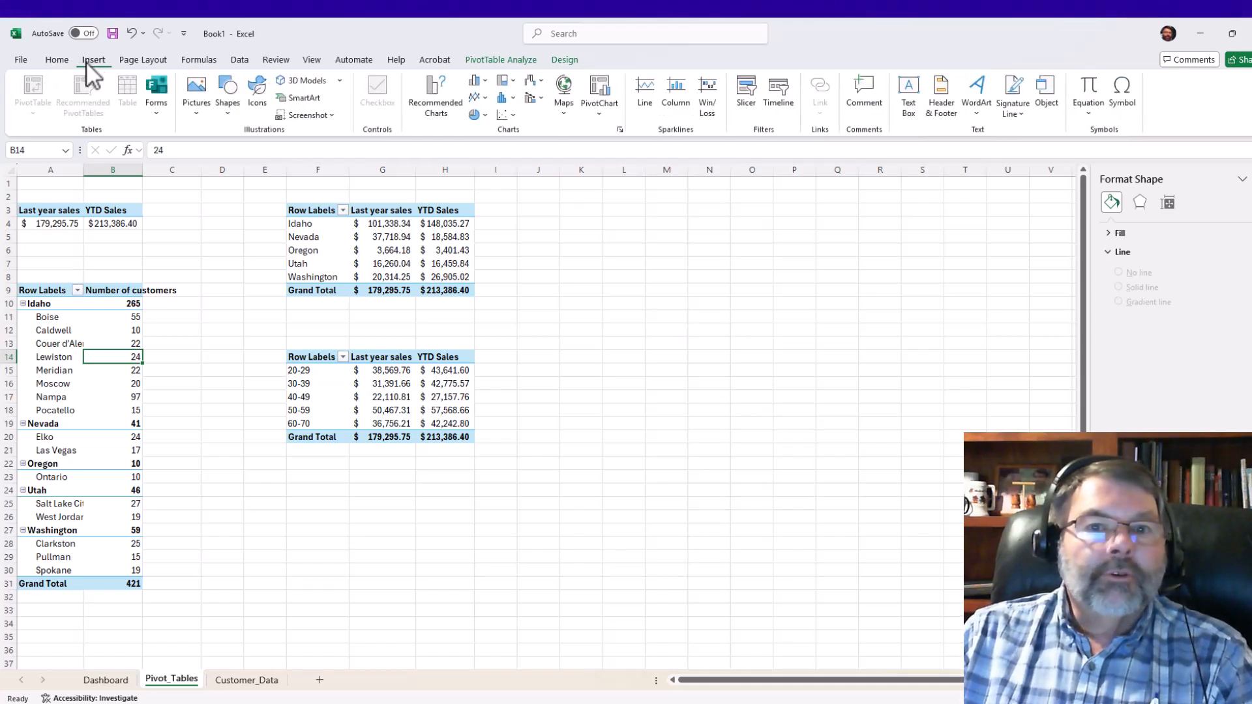
{"action": "left_click", "coordinate": [745, 92]}
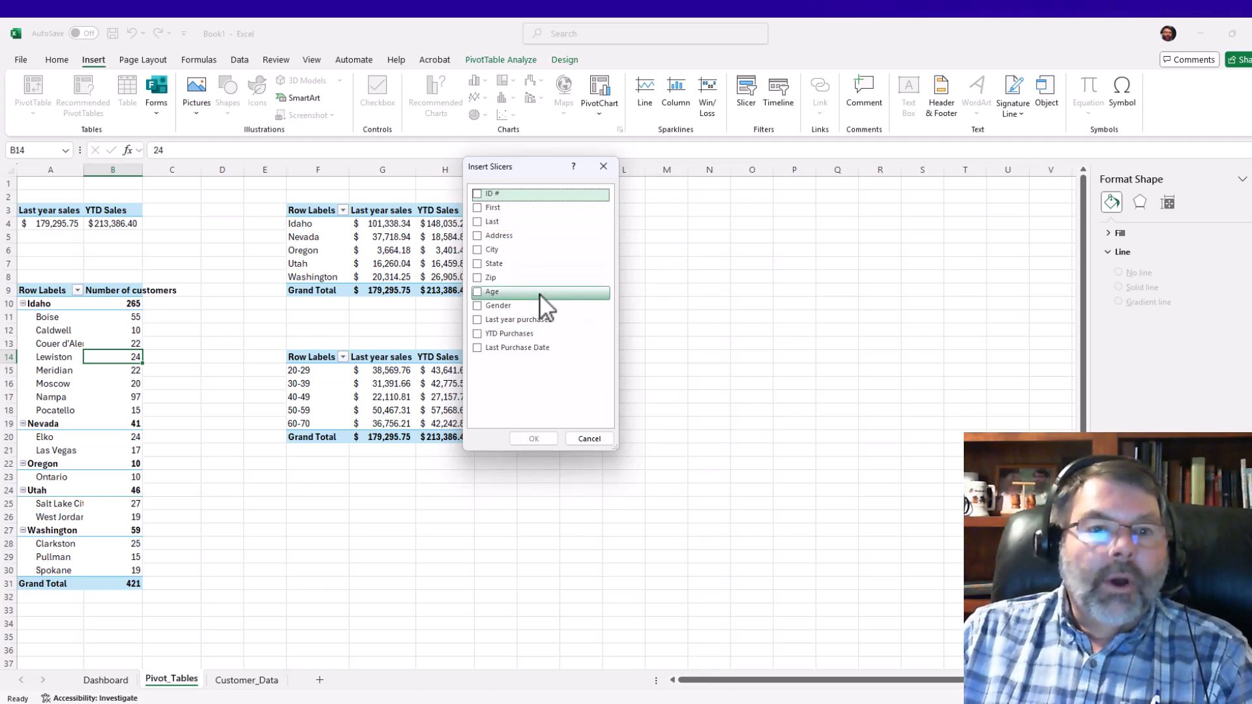
{"action": "left_click_drag", "start_coordinate": [507, 166], "coordinate": [630, 204]}
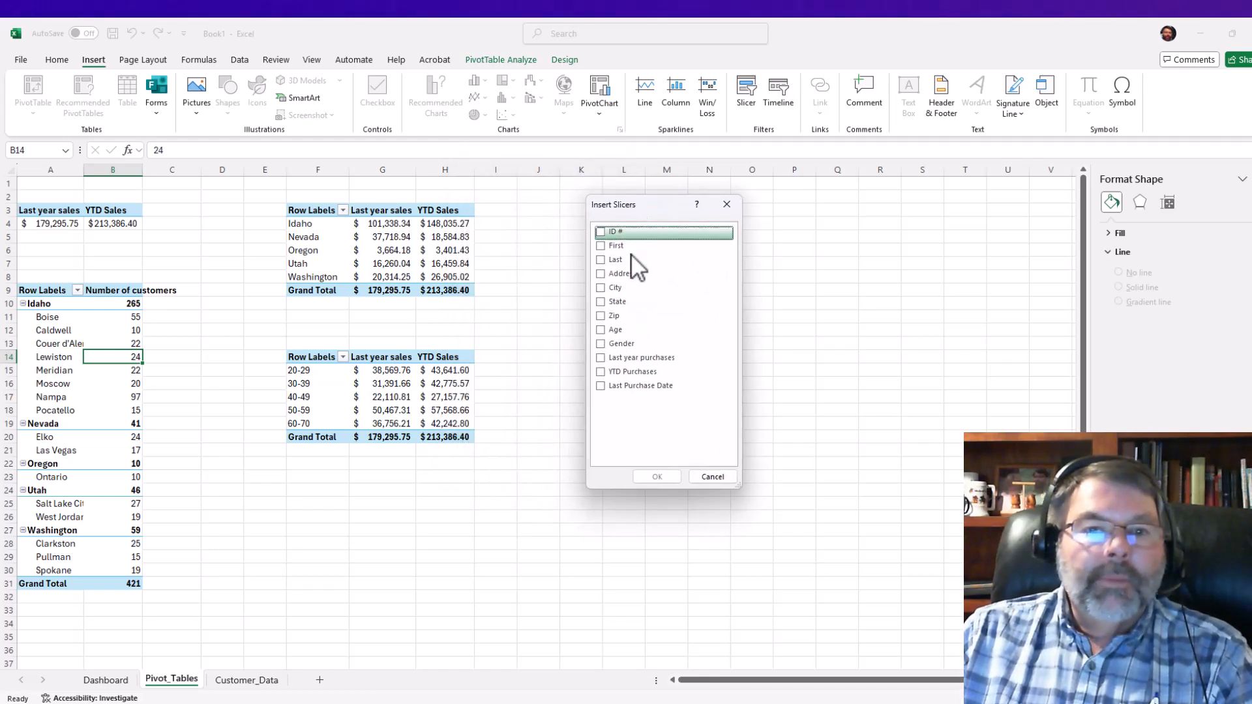
{"action": "left_click", "coordinate": [600, 303]}
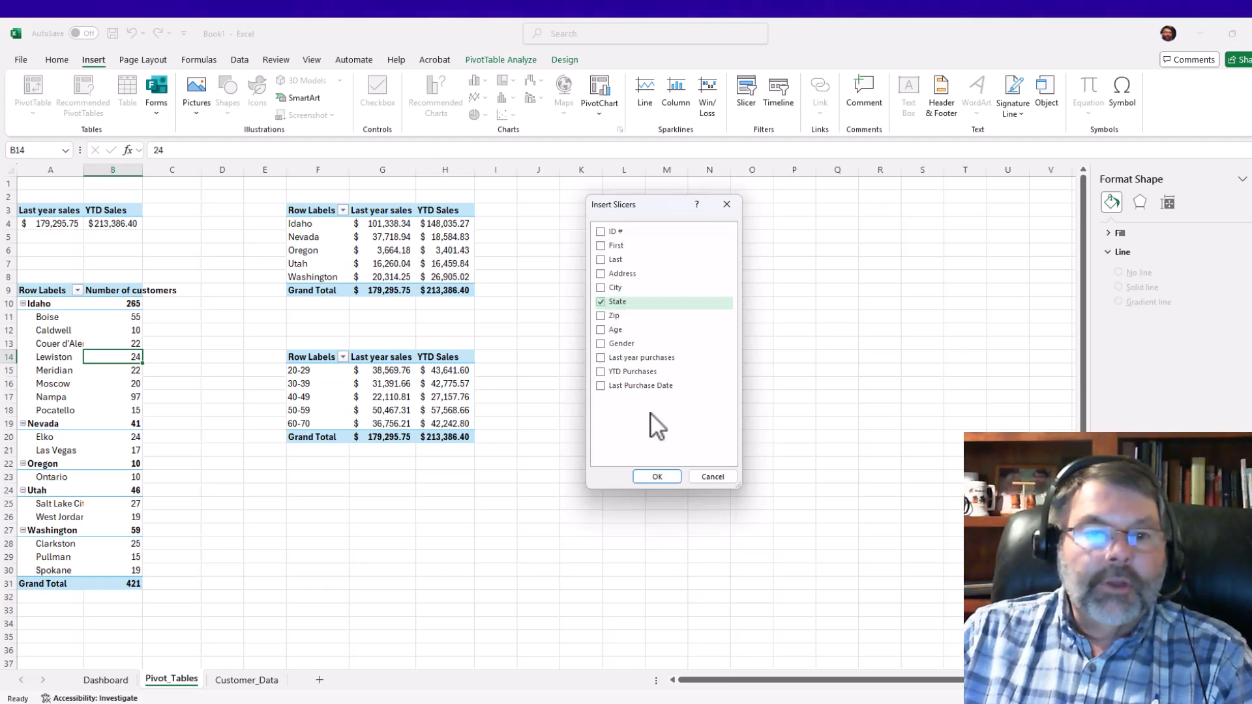
{"action": "left_click", "coordinate": [660, 472]}
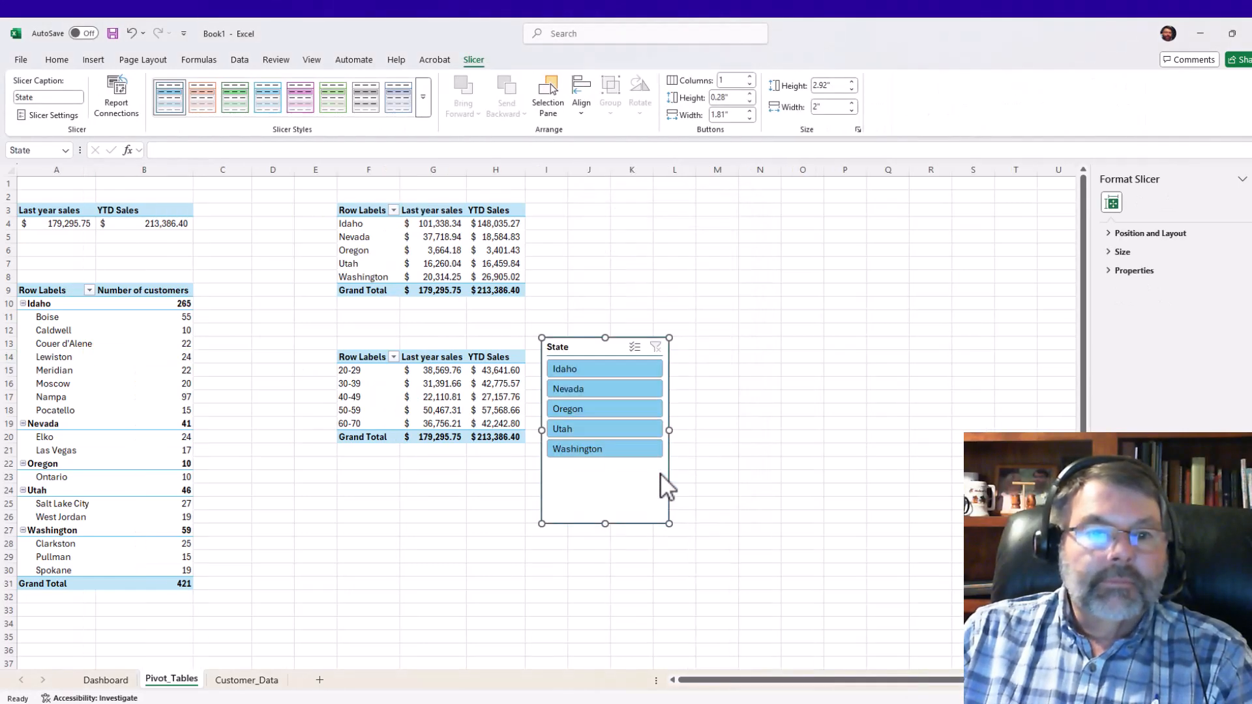
- Move the State slicer to about columns K to M beside the PivotTables and shorten it to about 1.98" high
{"action": "left_click_drag", "start_coordinate": [584, 346], "coordinate": [672, 252]}
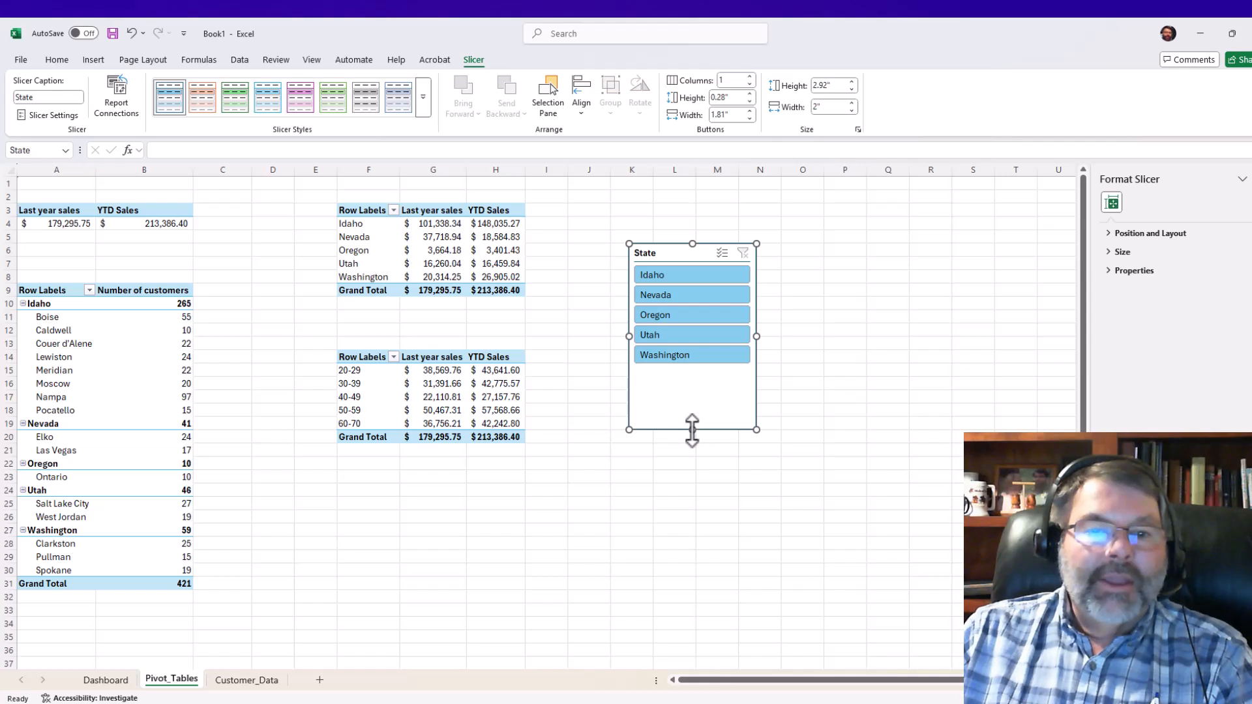
{"action": "left_click_drag", "start_coordinate": [692, 430], "coordinate": [694, 371]}
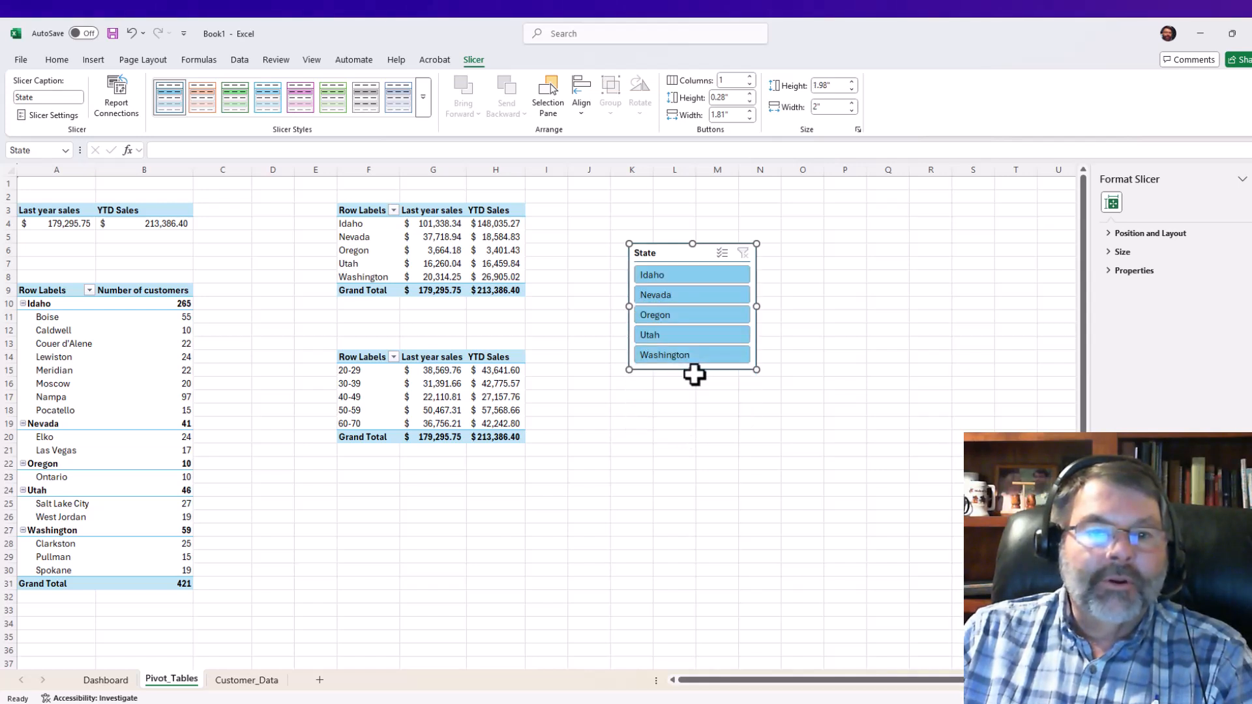
{"action": "left_click", "coordinate": [643, 487]}
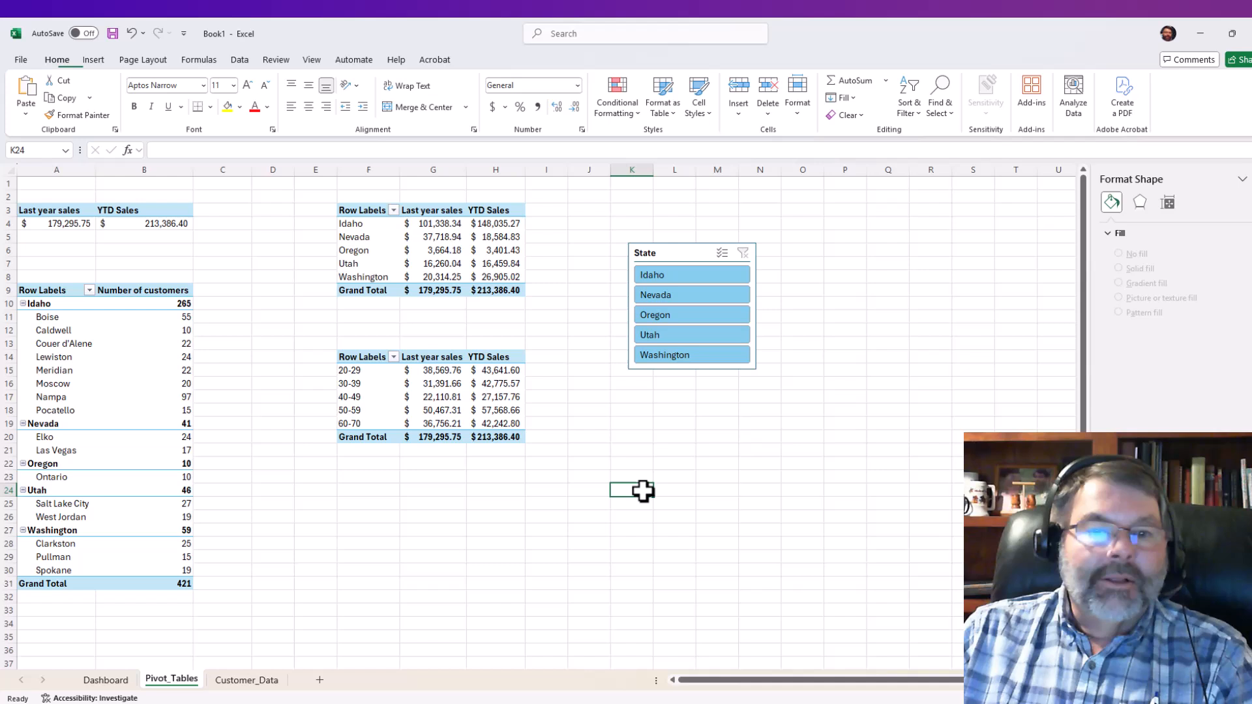
- Test the State slicer by filtering the customer count PivotTable to Nevada, Utah, Washington, Idaho and Oregon in turn
{"action": "left_click", "coordinate": [663, 296]}
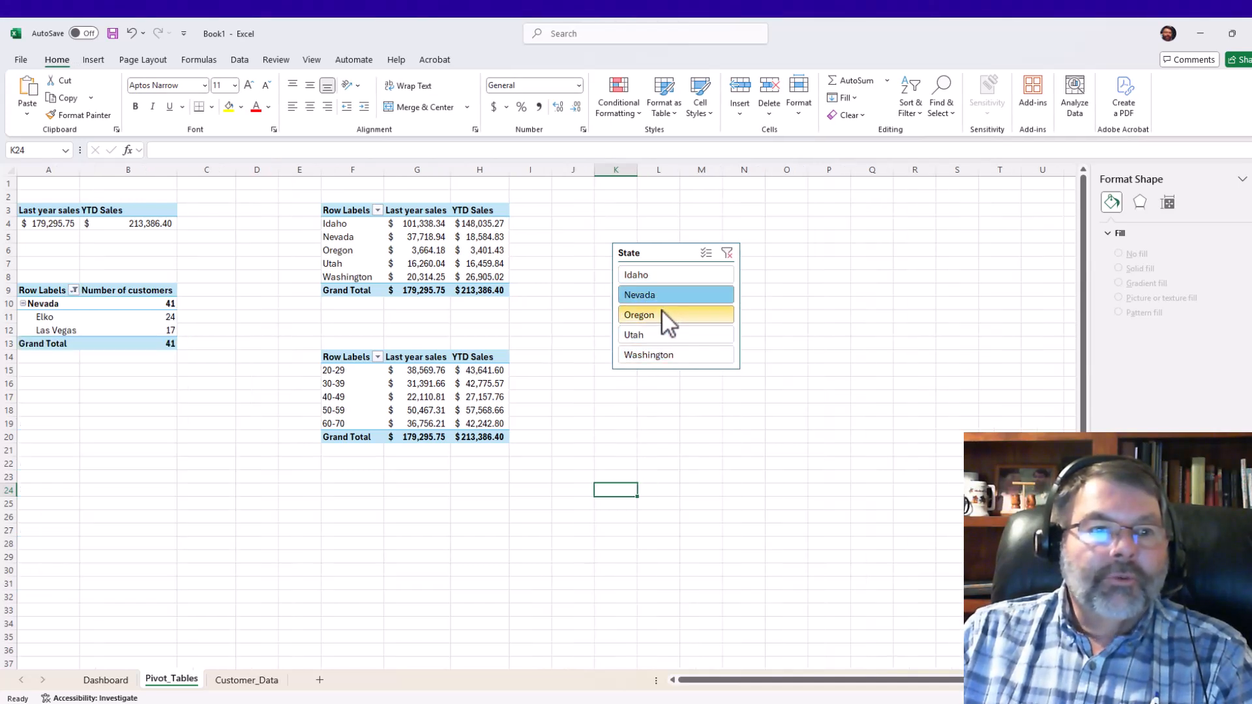
{"action": "left_click", "coordinate": [660, 333]}
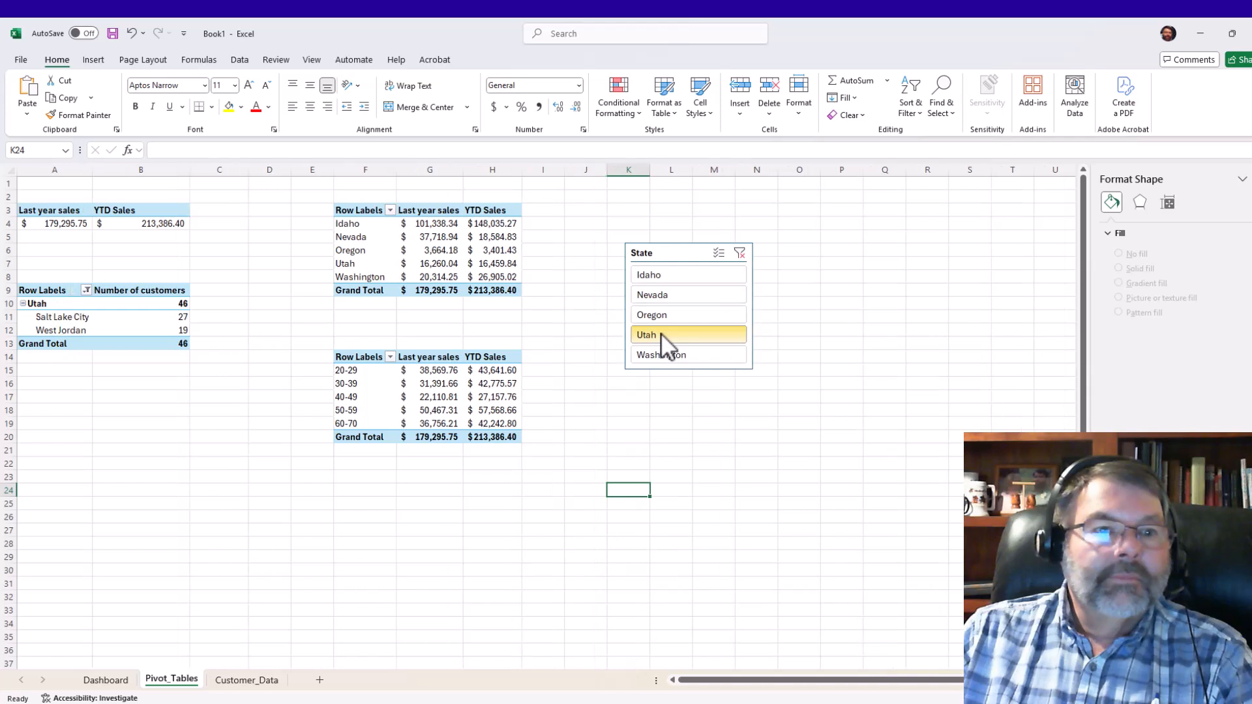
{"action": "left_click", "coordinate": [663, 356]}
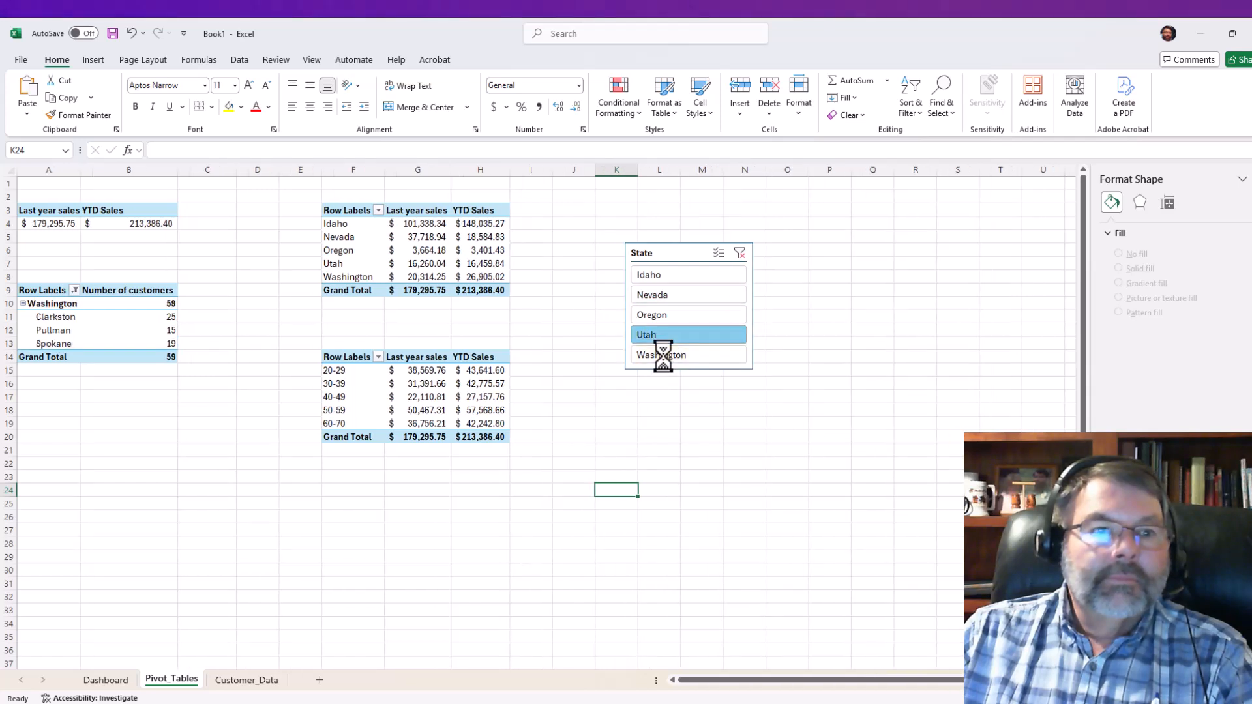
{"action": "left_click", "coordinate": [690, 274]}
{"action": "left_click", "coordinate": [683, 297]}
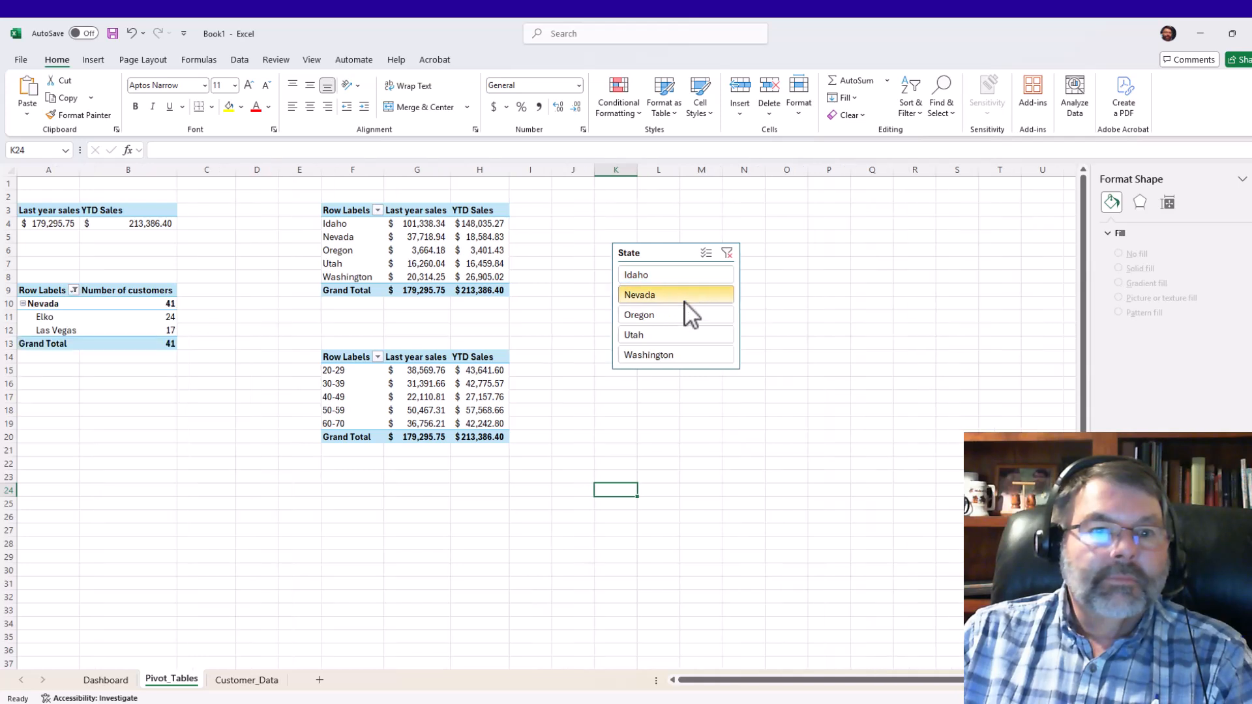
{"action": "left_click", "coordinate": [686, 334]}
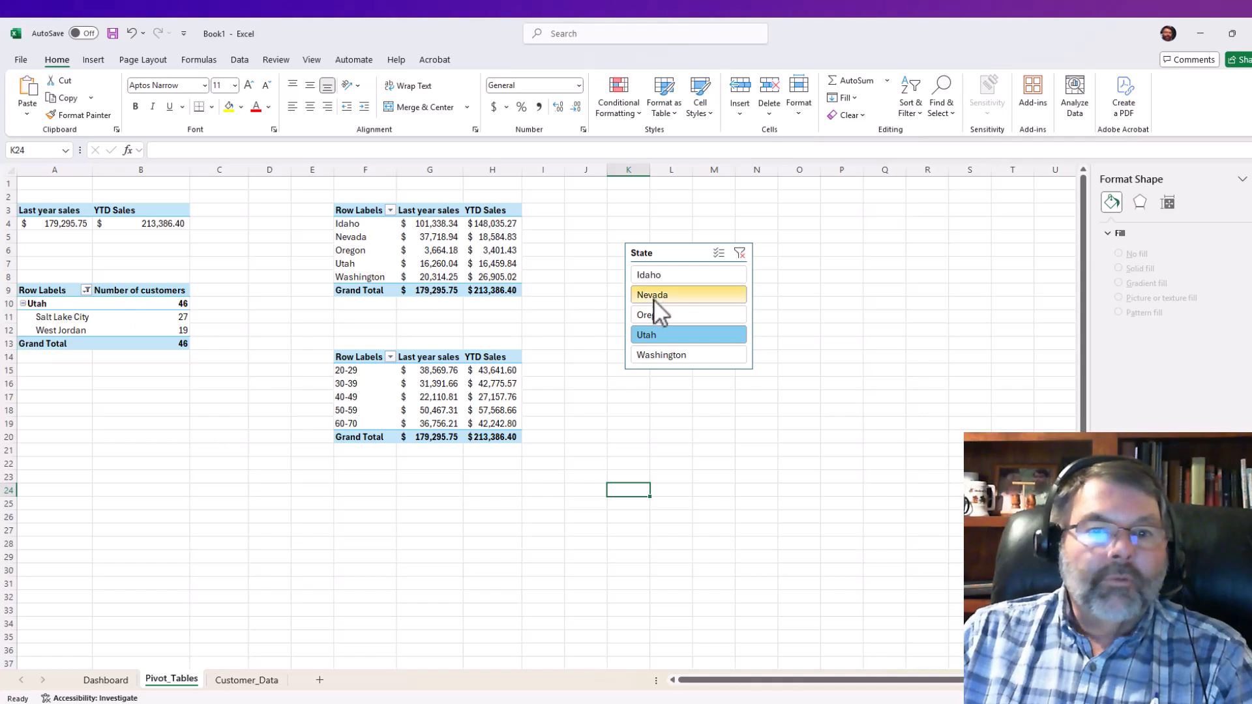
{"action": "left_click", "coordinate": [671, 279]}
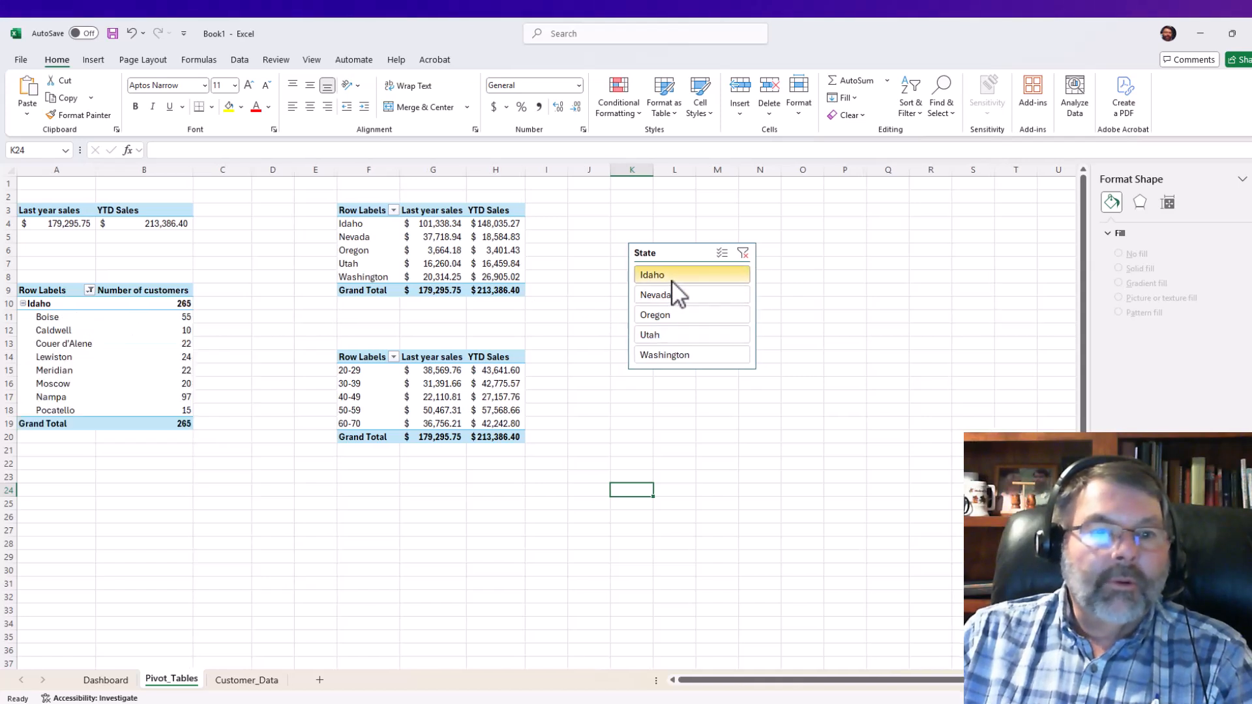
{"action": "left_click", "coordinate": [682, 316]}
{"action": "left_click", "coordinate": [682, 339]}
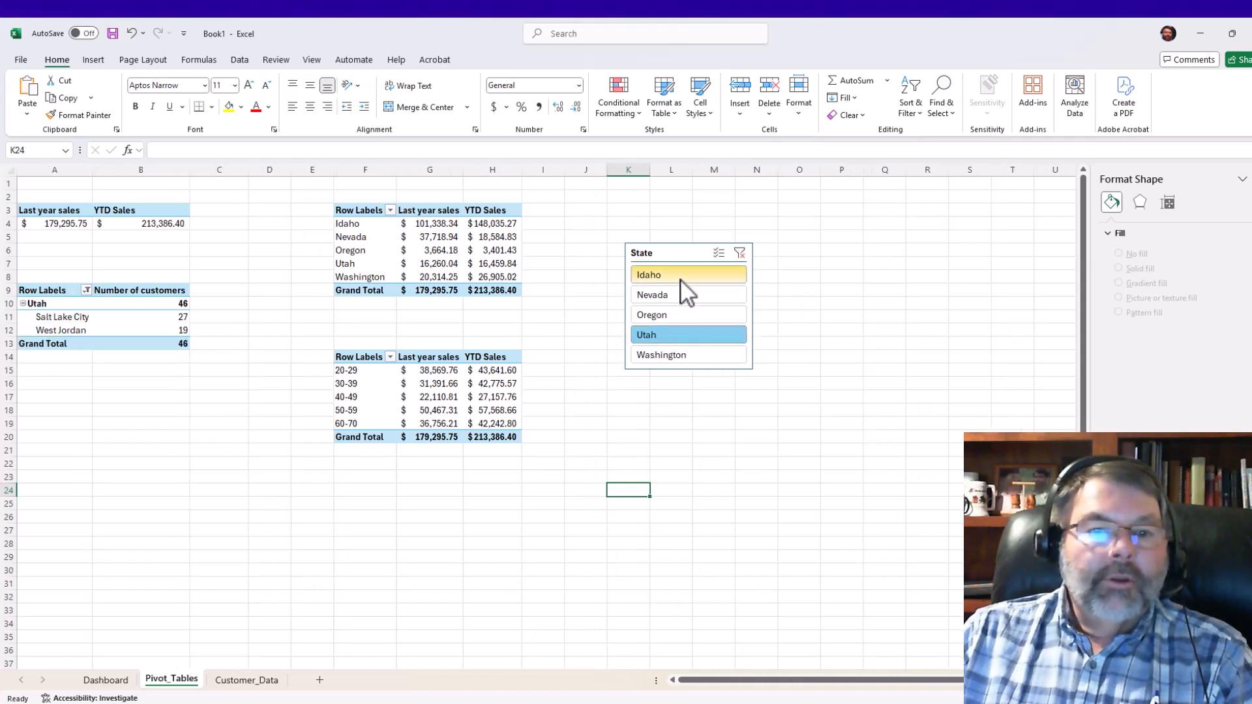
{"action": "left_click", "coordinate": [679, 279]}
{"action": "left_click", "coordinate": [683, 296]}
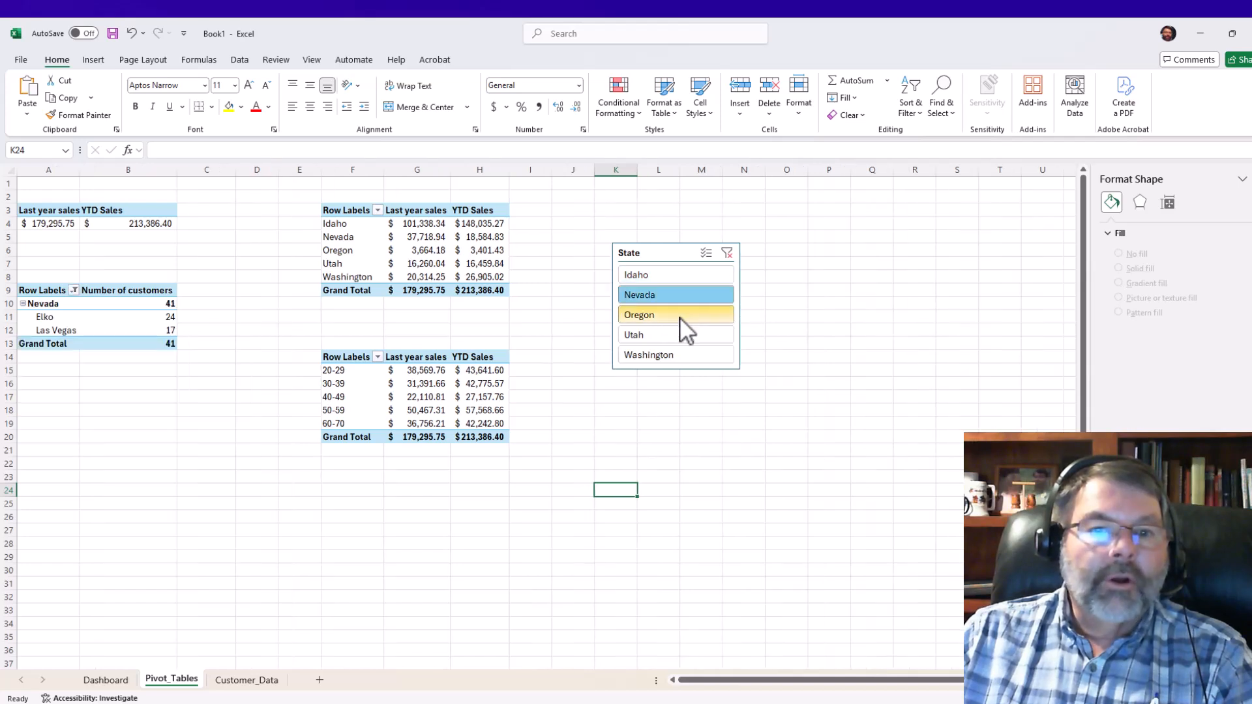
{"action": "left_click", "coordinate": [679, 317]}
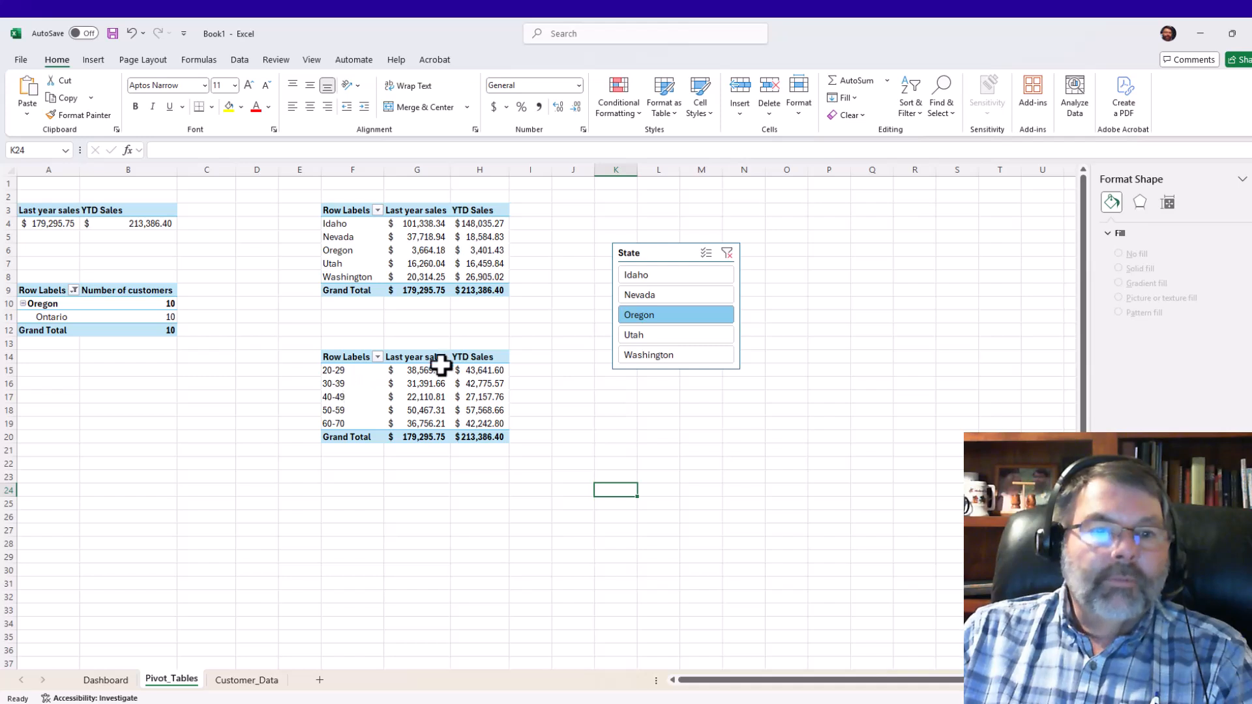
- Filter the customer count PivotTable to Idaho with the State slicer and select its Lewiston row label in A14
{"action": "left_click", "coordinate": [639, 276]}
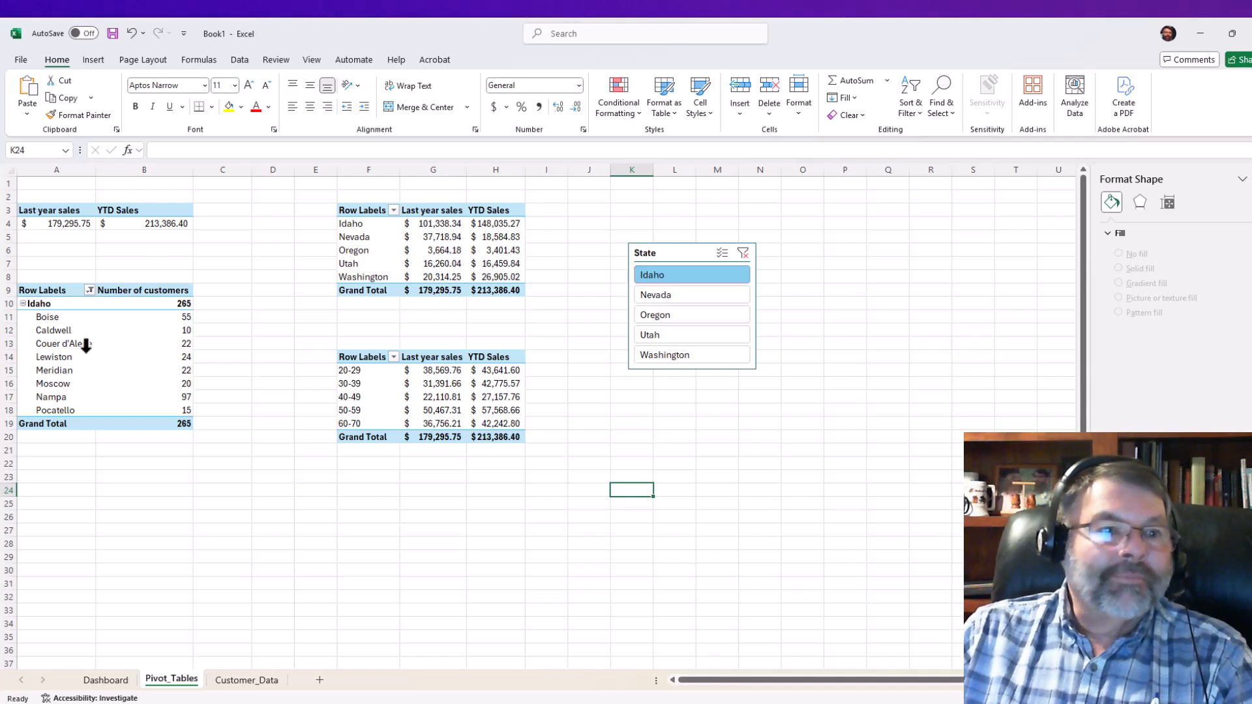
{"action": "left_click", "coordinate": [59, 357]}
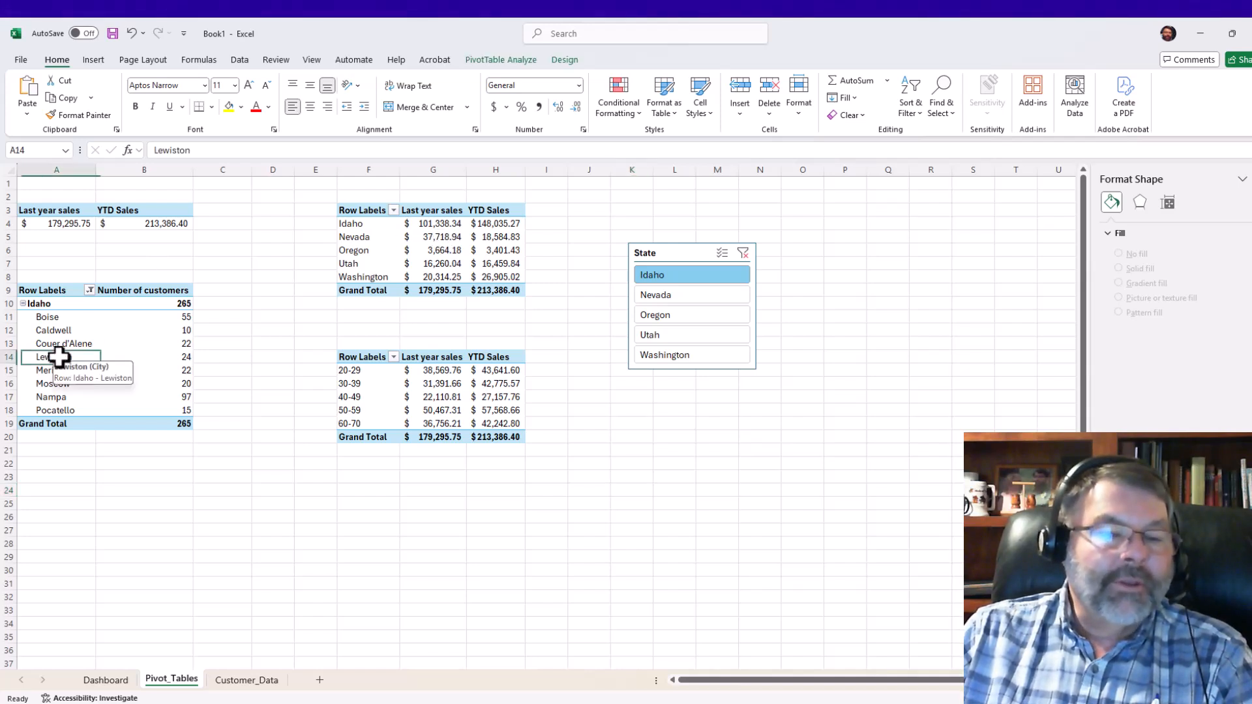
- Review which PivotTables the State slicer's report connections include, closing them without changes
{"action": "left_click", "coordinate": [360, 240]}
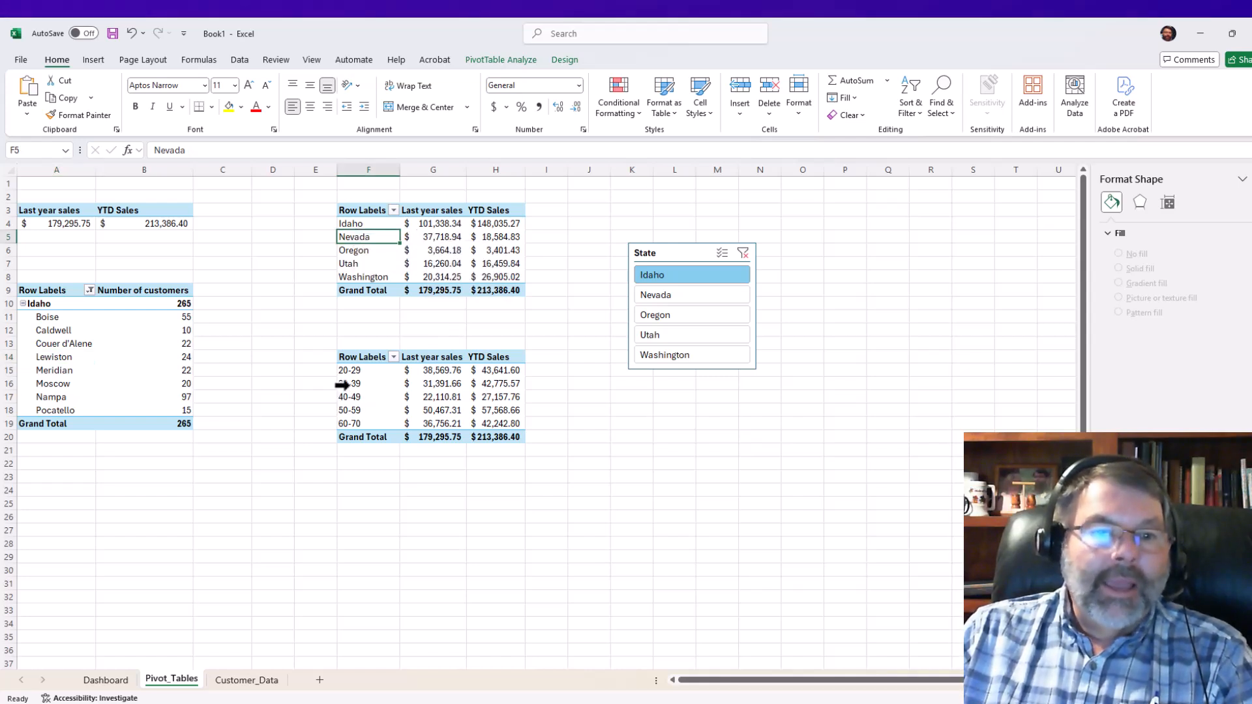
{"action": "left_click", "coordinate": [654, 259]}
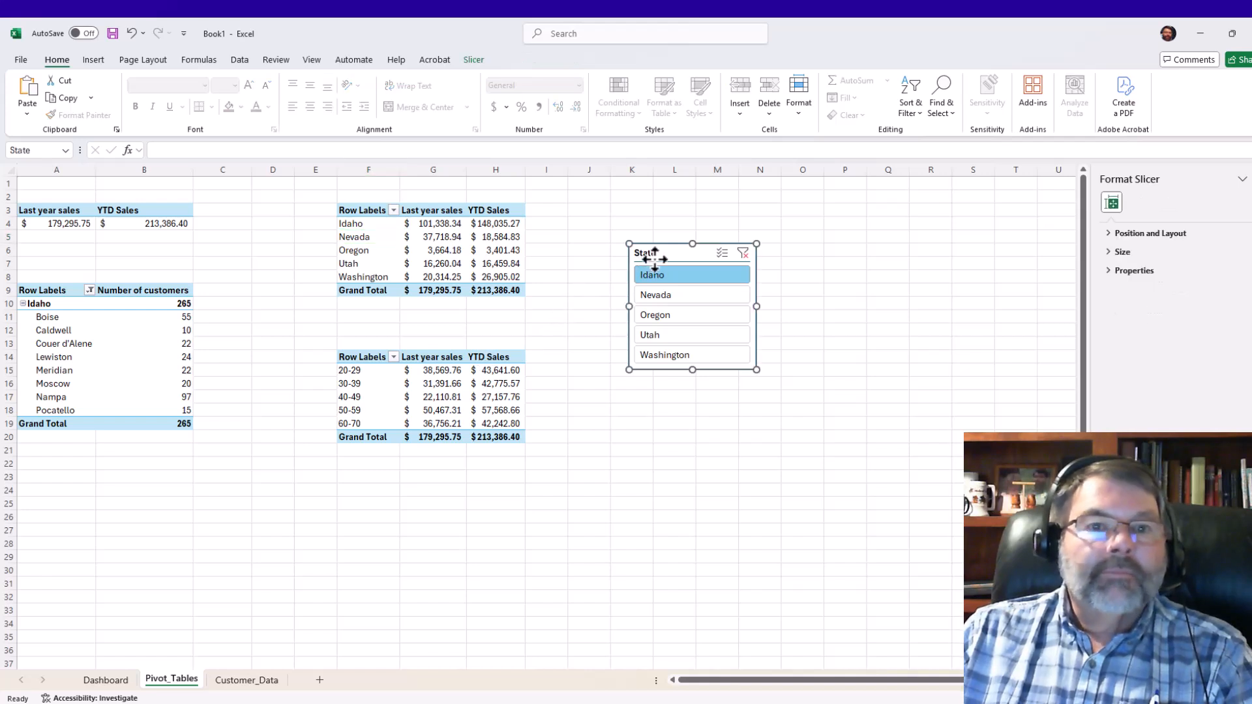
{"action": "left_click", "coordinate": [473, 60]}
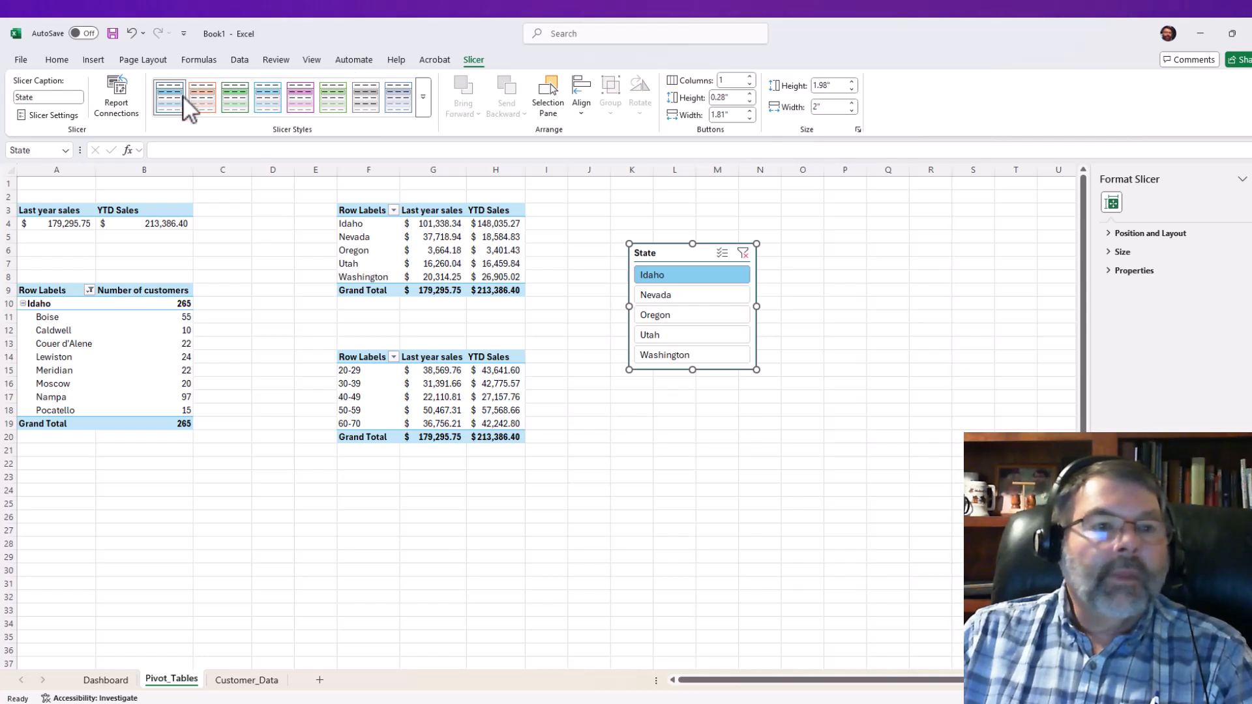
{"action": "left_click", "coordinate": [116, 99]}
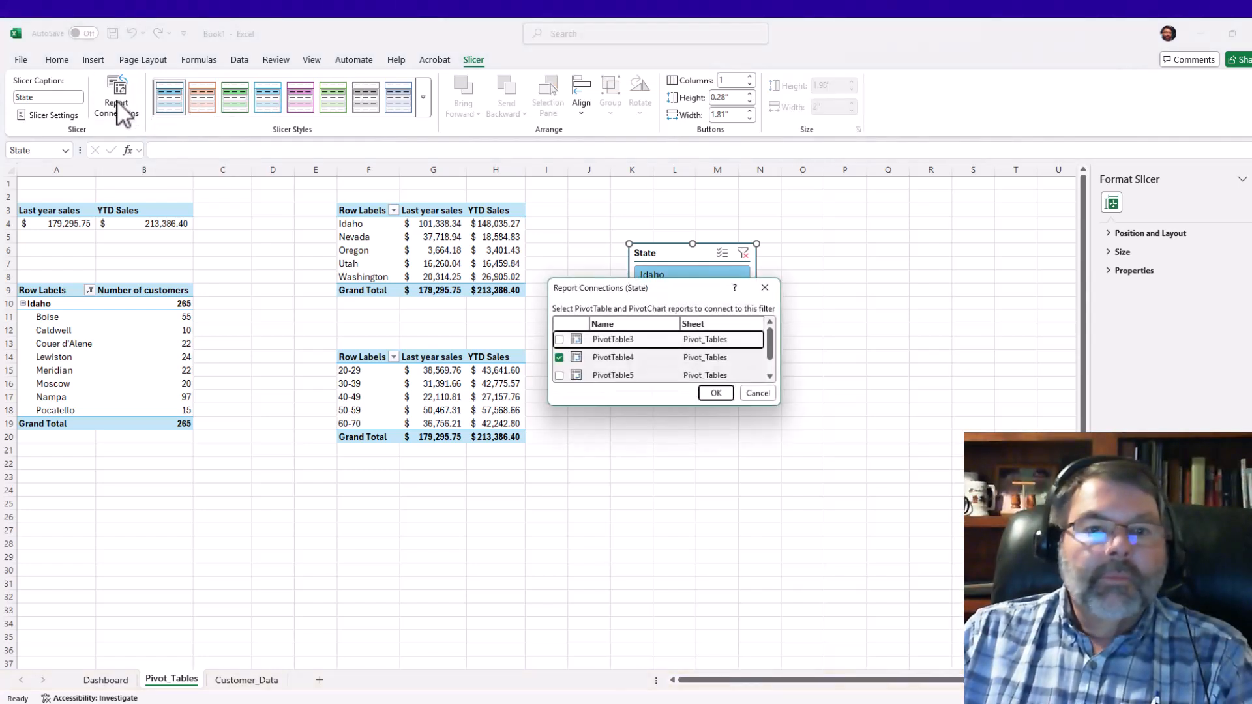
{"action": "left_click_drag", "start_coordinate": [600, 292], "coordinate": [844, 202]}
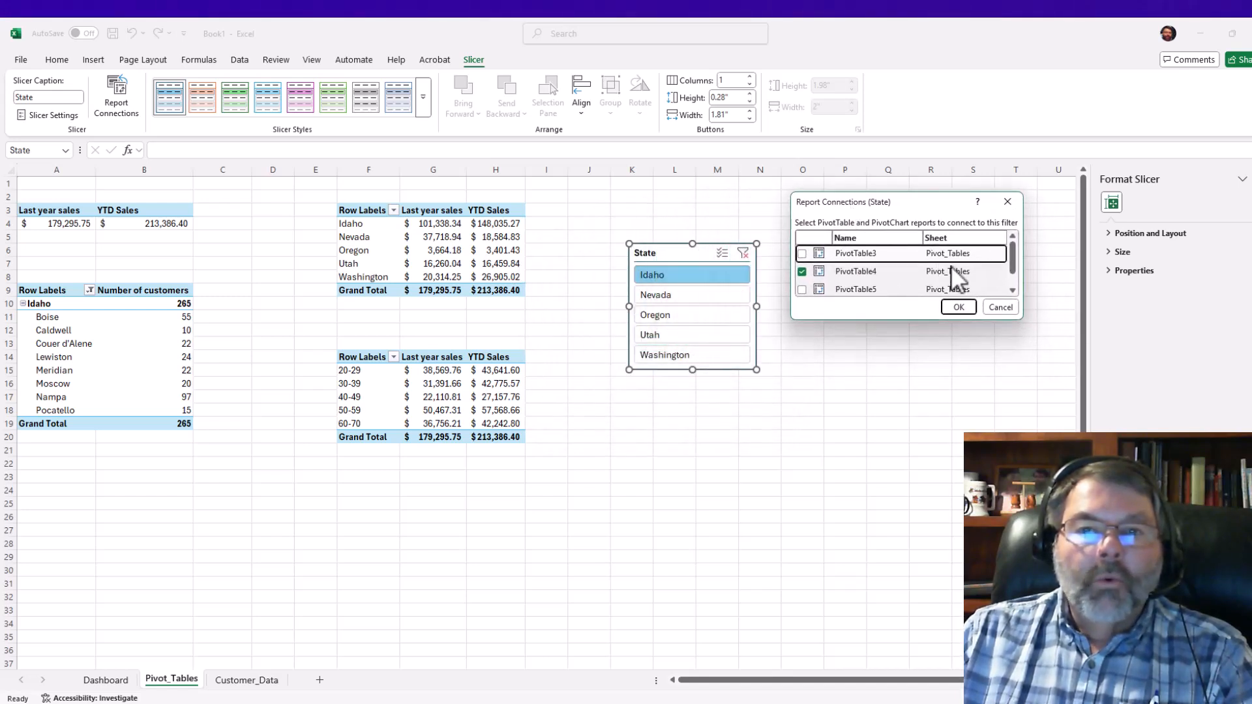
{"action": "mouse_move", "coordinate": [1011, 246]}
{"action": "left_mouse_down"}
{"action": "mouse_move", "coordinate": [1019, 279]}
{"action": "mouse_move", "coordinate": [1008, 230]}
{"action": "mouse_move", "coordinate": [1016, 273]}
{"action": "mouse_move", "coordinate": [1003, 233]}
{"action": "mouse_move", "coordinate": [1007, 258]}
{"action": "mouse_move", "coordinate": [1000, 244]}
{"action": "left_mouse_up"}
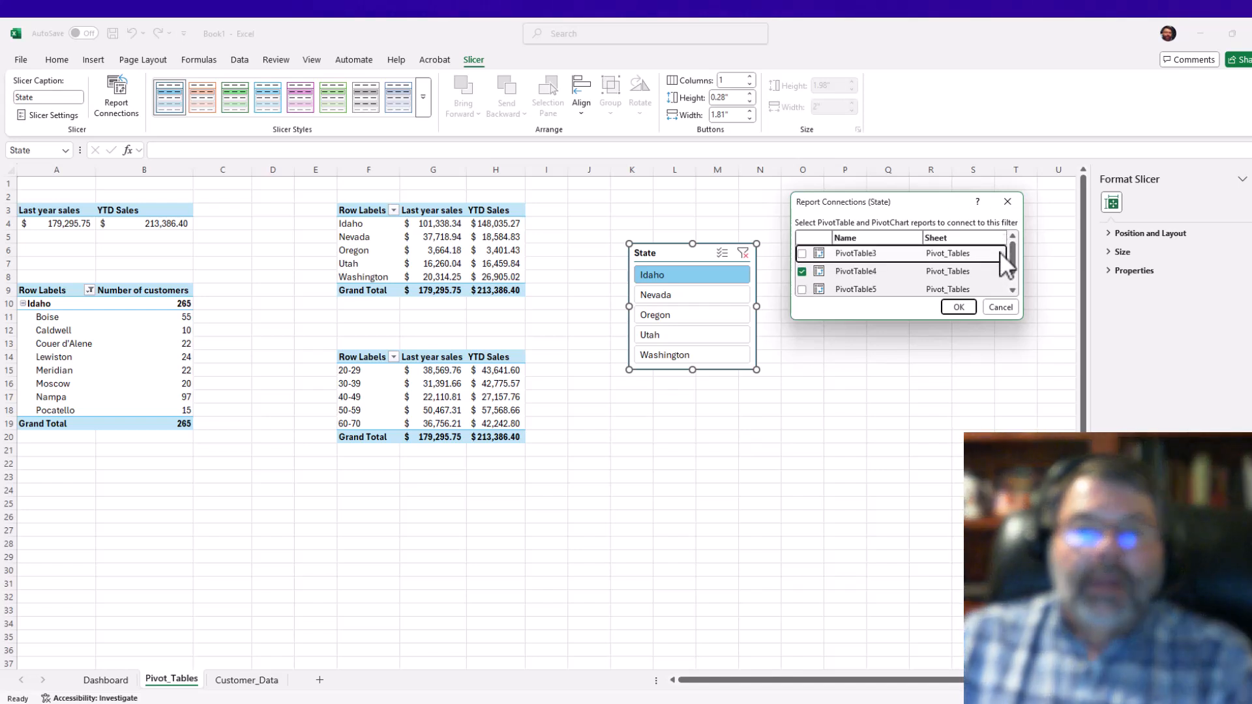
{"action": "left_click", "coordinate": [1001, 307]}
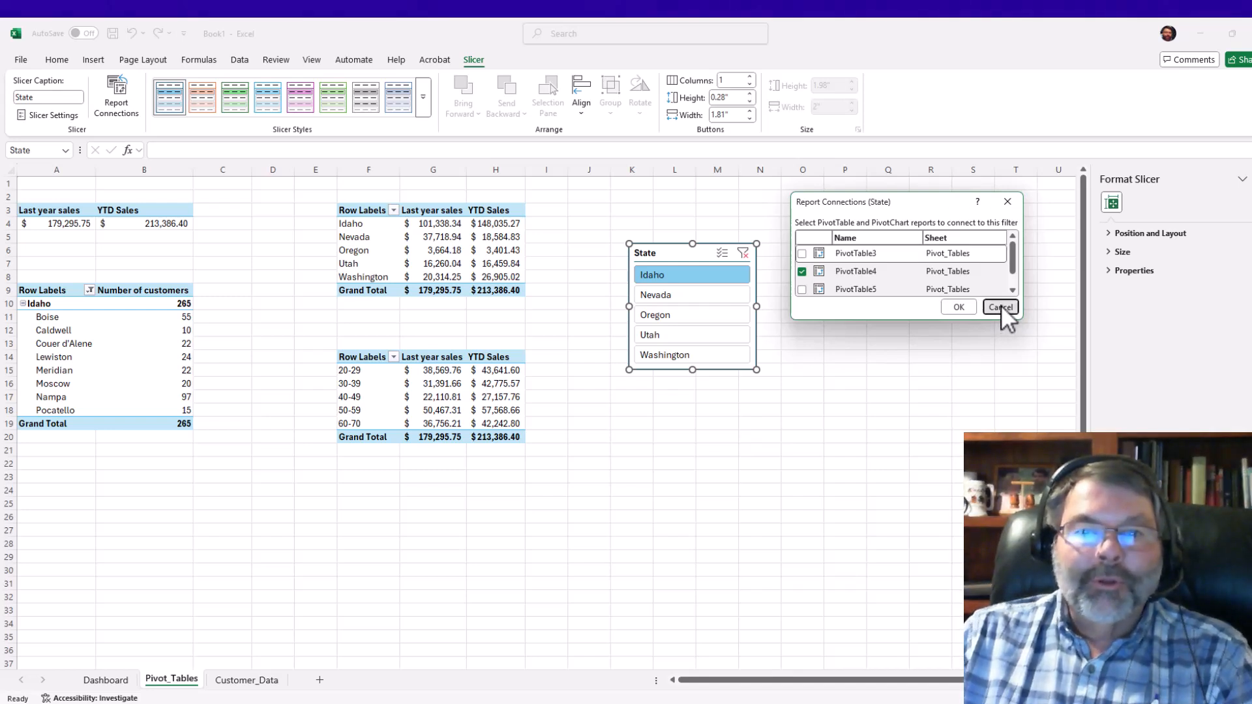
- Check the PivotTable names of the sales-by-state PivotTable and the total sales PivotTable in A3:B4
{"action": "left_click", "coordinate": [374, 251]}
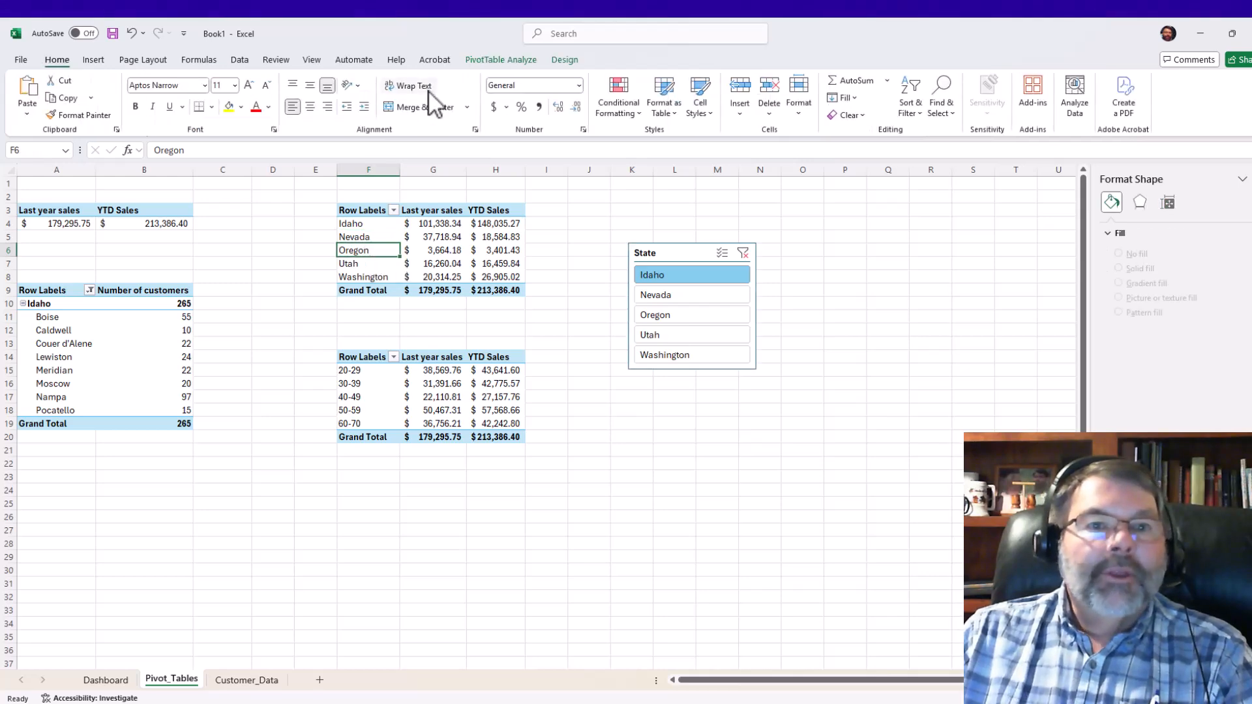
{"action": "left_click", "coordinate": [511, 62]}
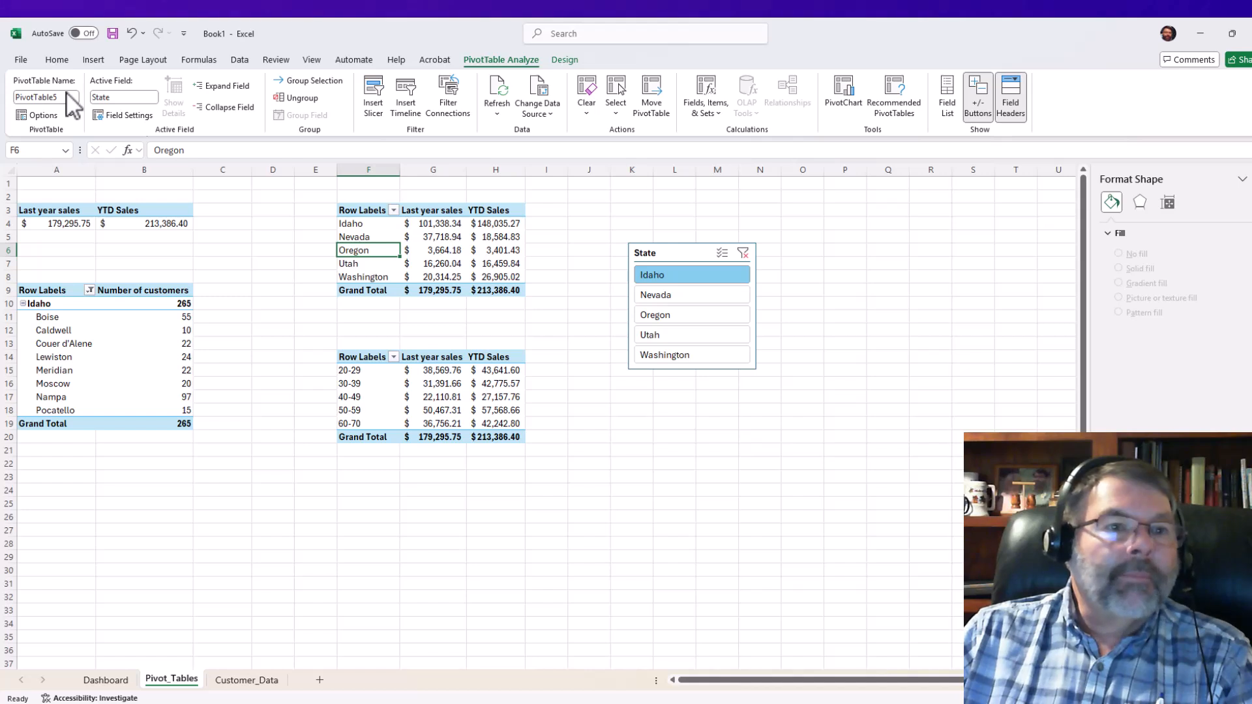
{"action": "left_click", "coordinate": [55, 223]}
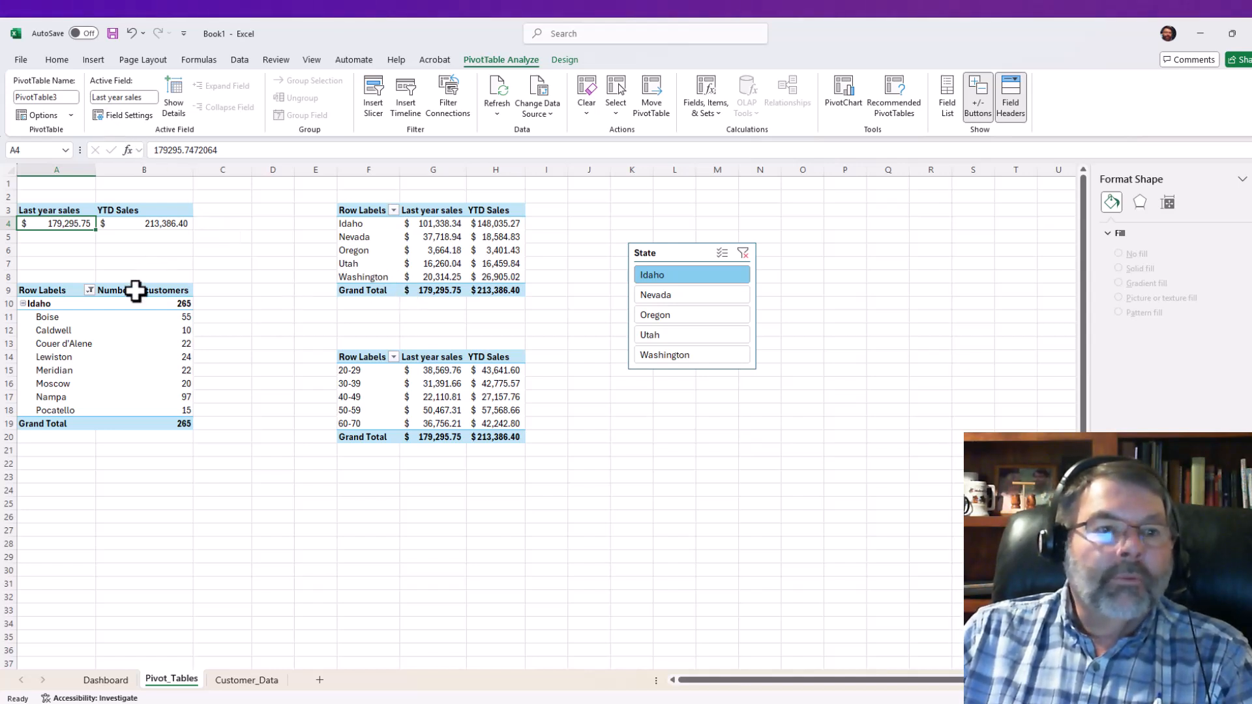
- Clear the State slicer's filter and test it on Idaho and Nevada, comparing how the PivotTables respond
{"action": "left_click", "coordinate": [744, 254]}
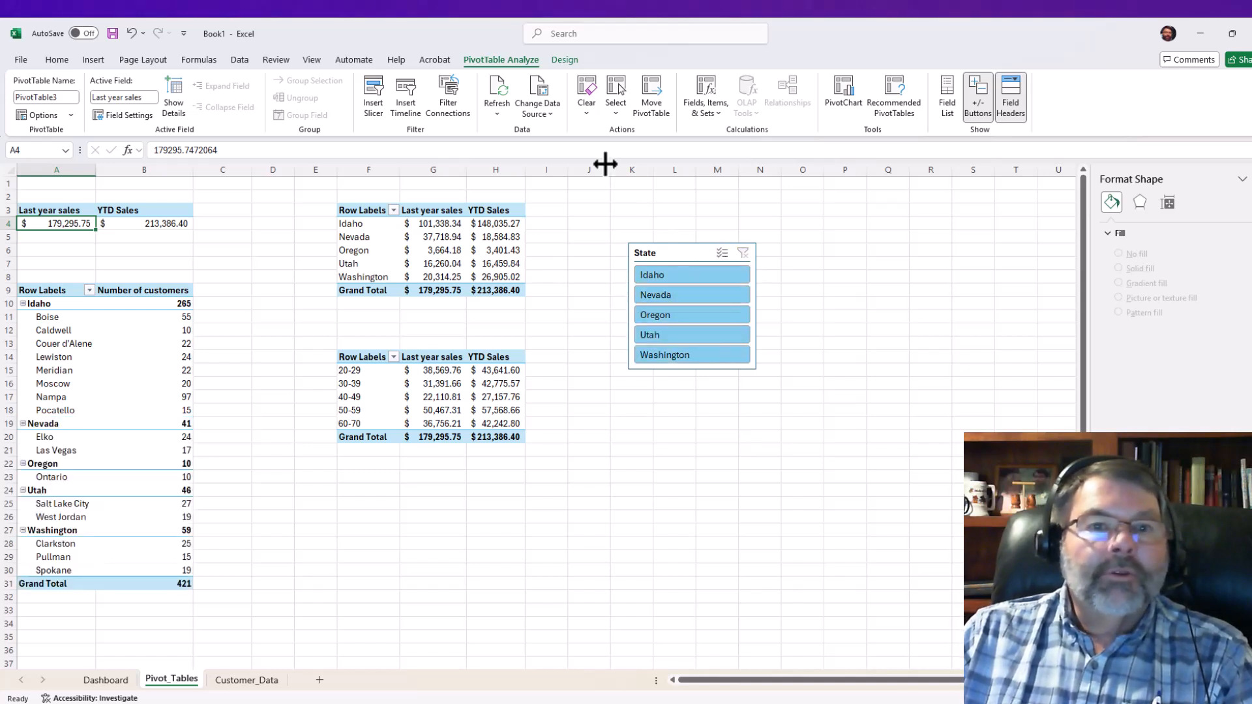
{"action": "left_click", "coordinate": [668, 279]}
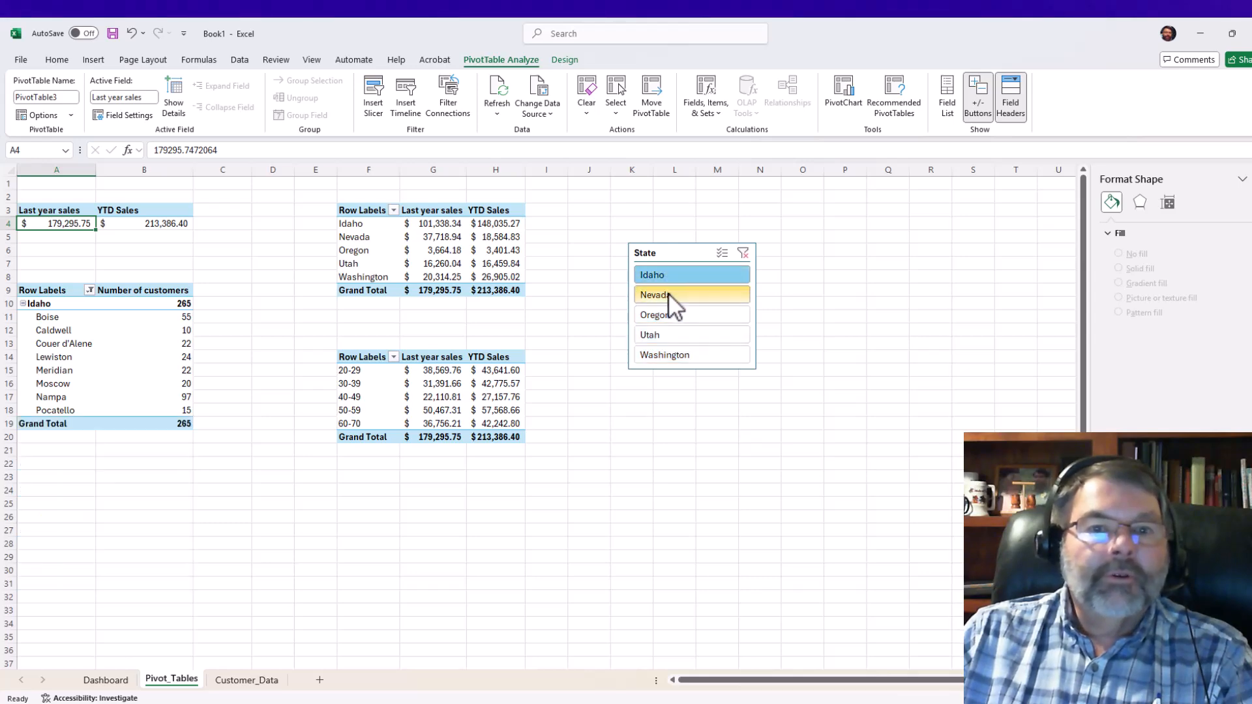
{"action": "left_click", "coordinate": [667, 295]}
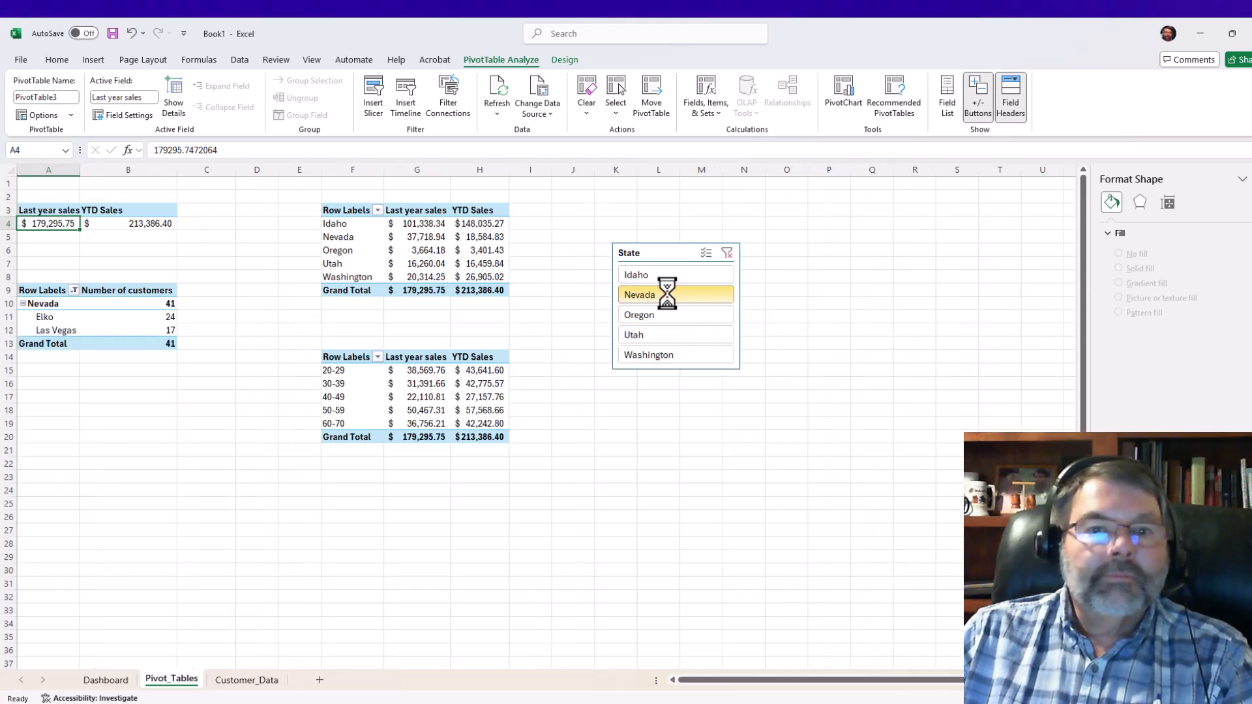
- Connect the State slicer to PivotTable5 and PivotTable6 in addition to PivotTable4
{"action": "right_click", "coordinate": [658, 252]}
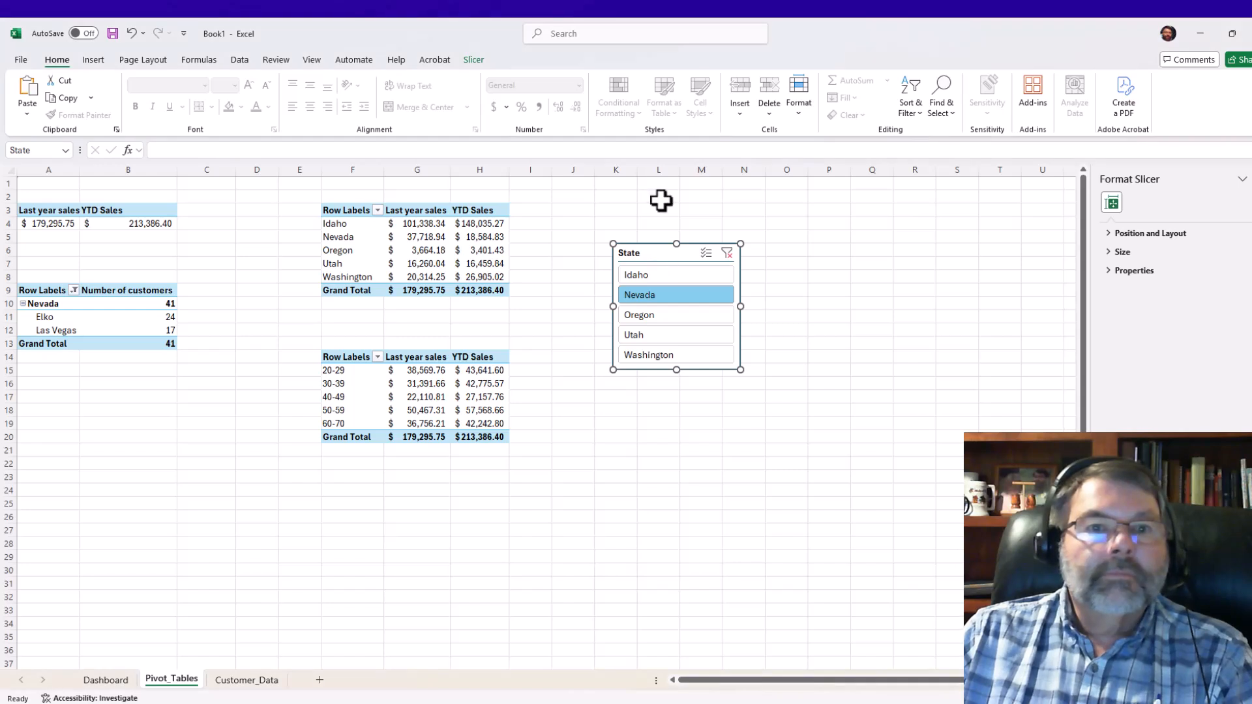
{"action": "left_click", "coordinate": [472, 61]}
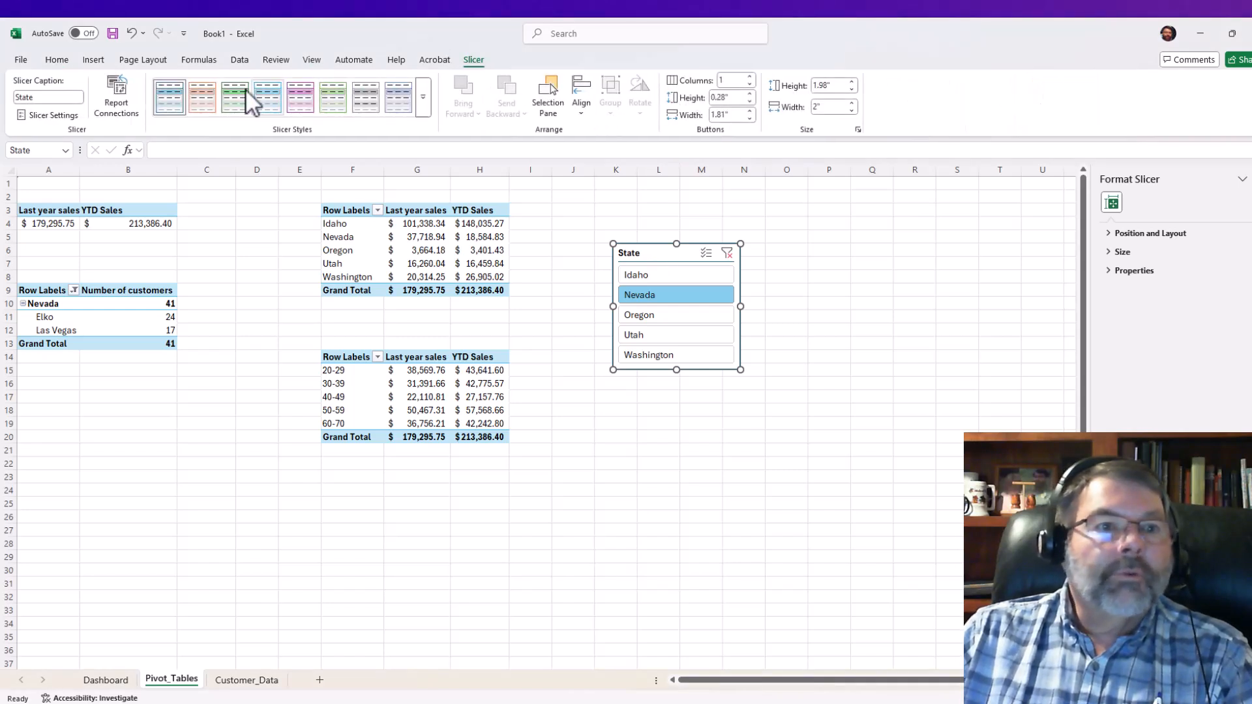
{"action": "left_click", "coordinate": [126, 98]}
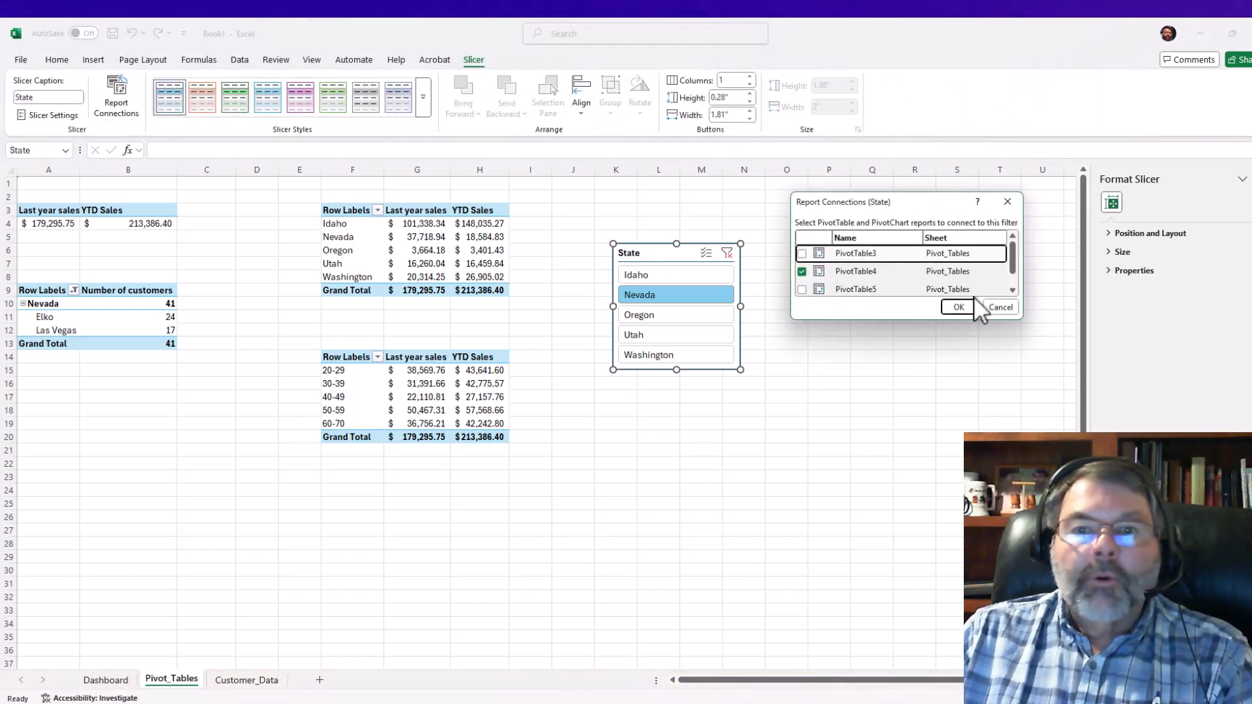
{"action": "left_click_drag", "start_coordinate": [1009, 256], "coordinate": [1008, 278]}
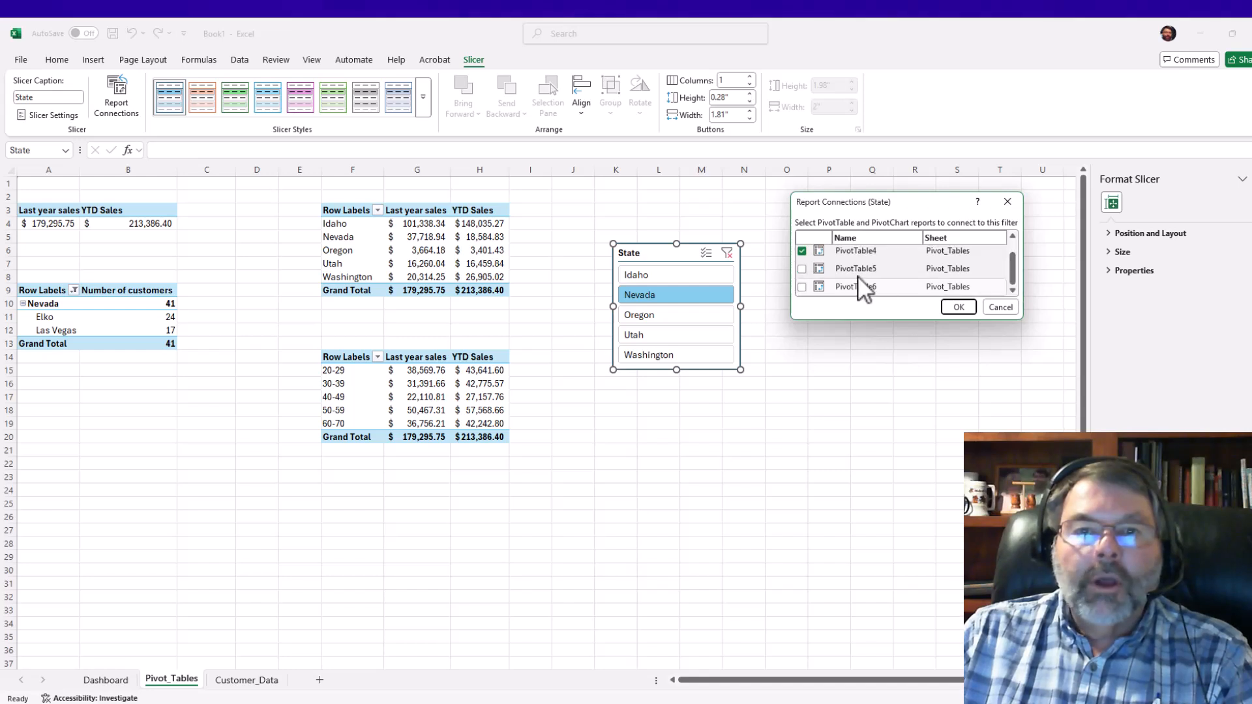
{"action": "left_click", "coordinate": [802, 269]}
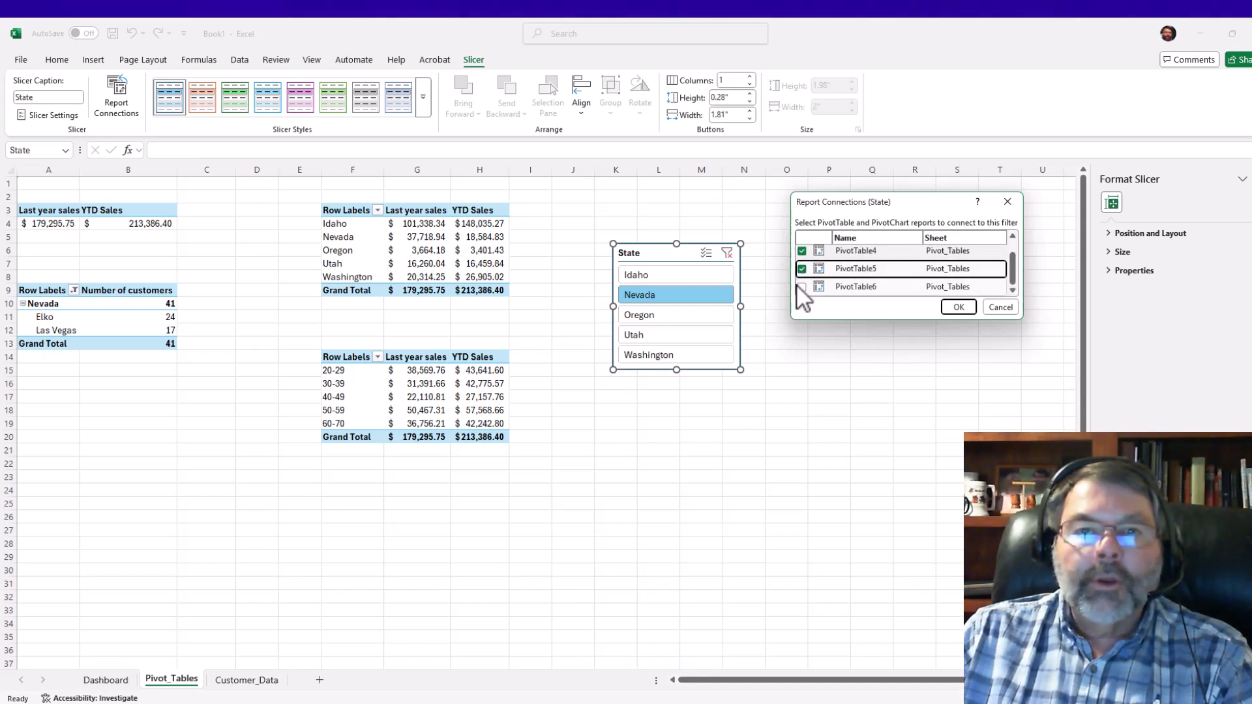
{"action": "left_click", "coordinate": [802, 289]}
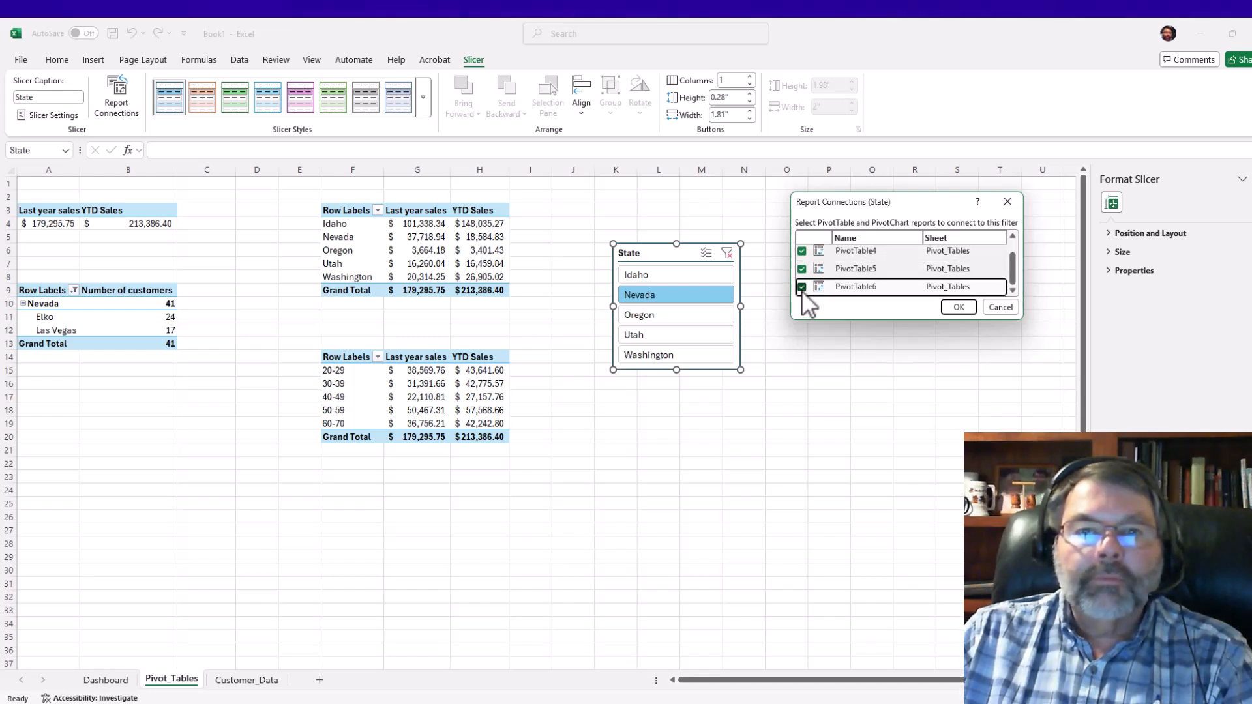
{"action": "left_click", "coordinate": [953, 306]}
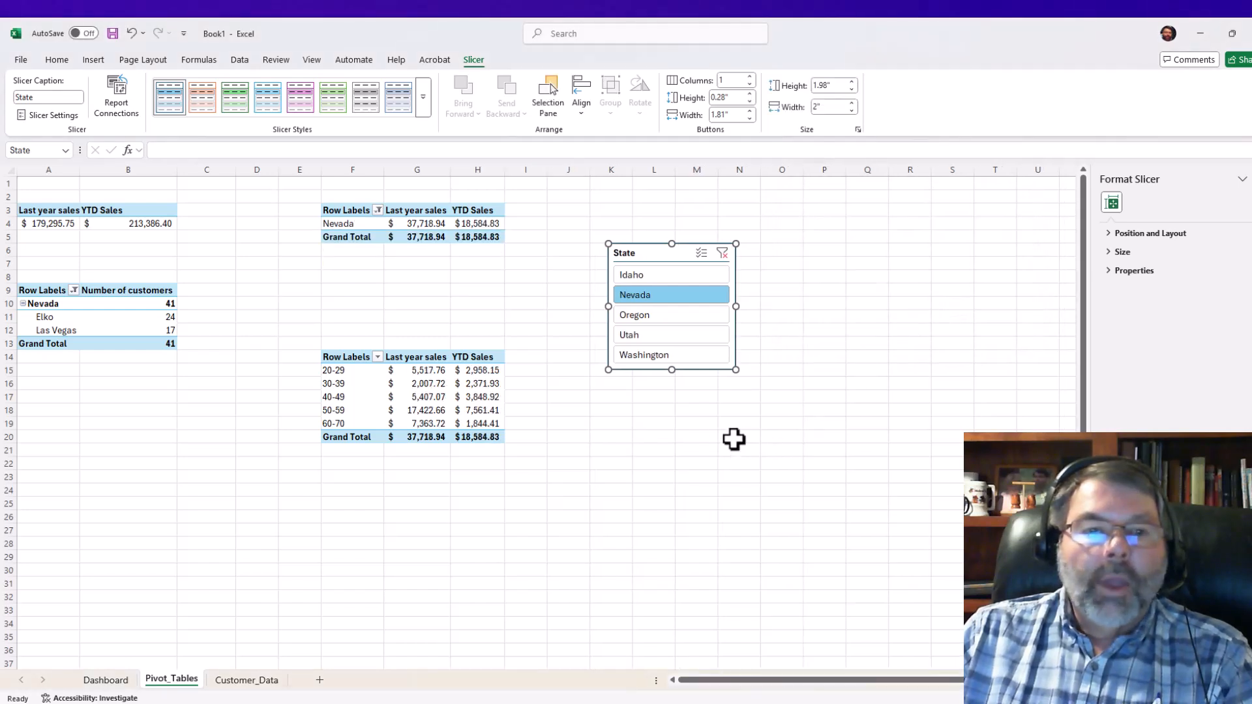
- Test the connected State slicer on Oregon, Nevada, Washington, Idaho and Utah, and clear its filter to show all states
{"action": "left_click", "coordinate": [659, 313]}
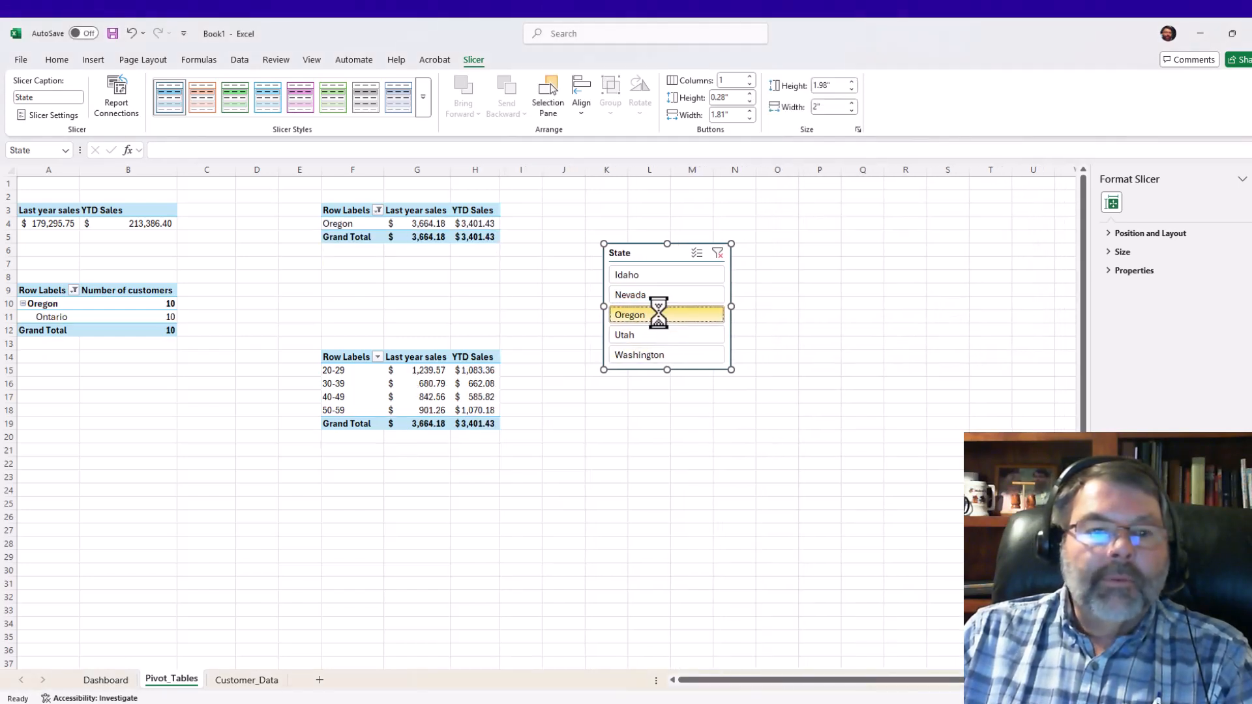
{"action": "left_click", "coordinate": [653, 292]}
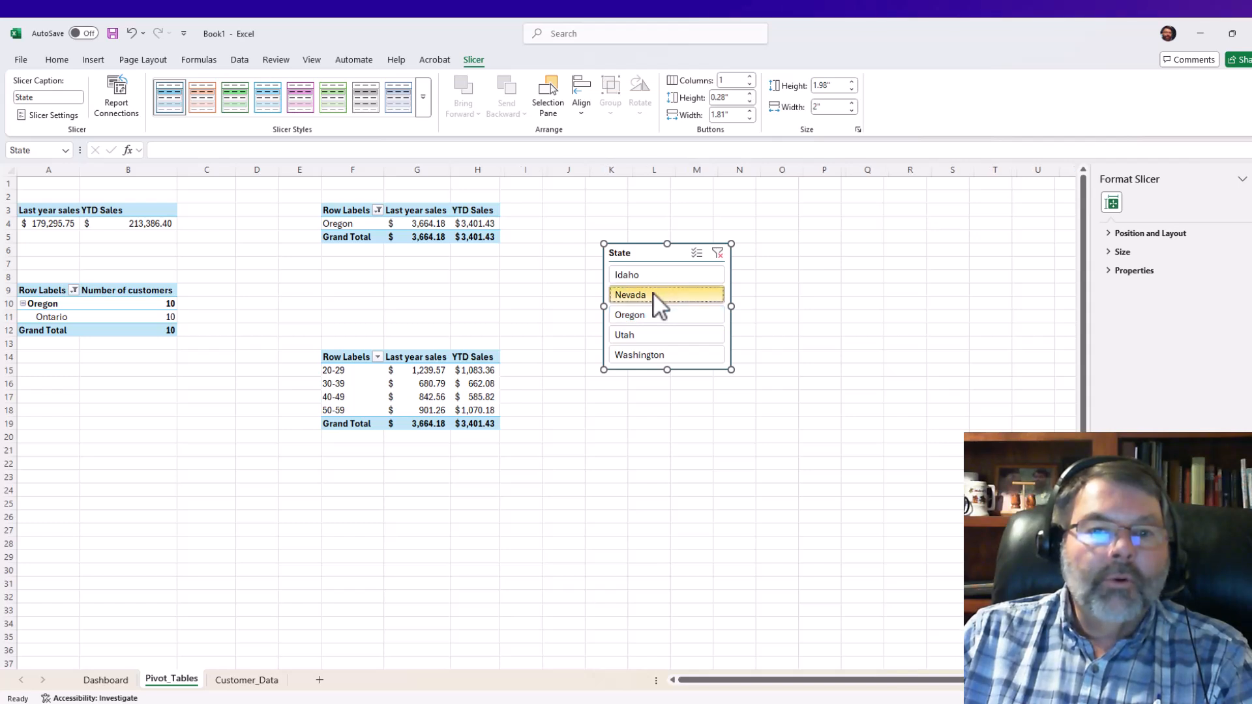
{"action": "left_click", "coordinate": [655, 315]}
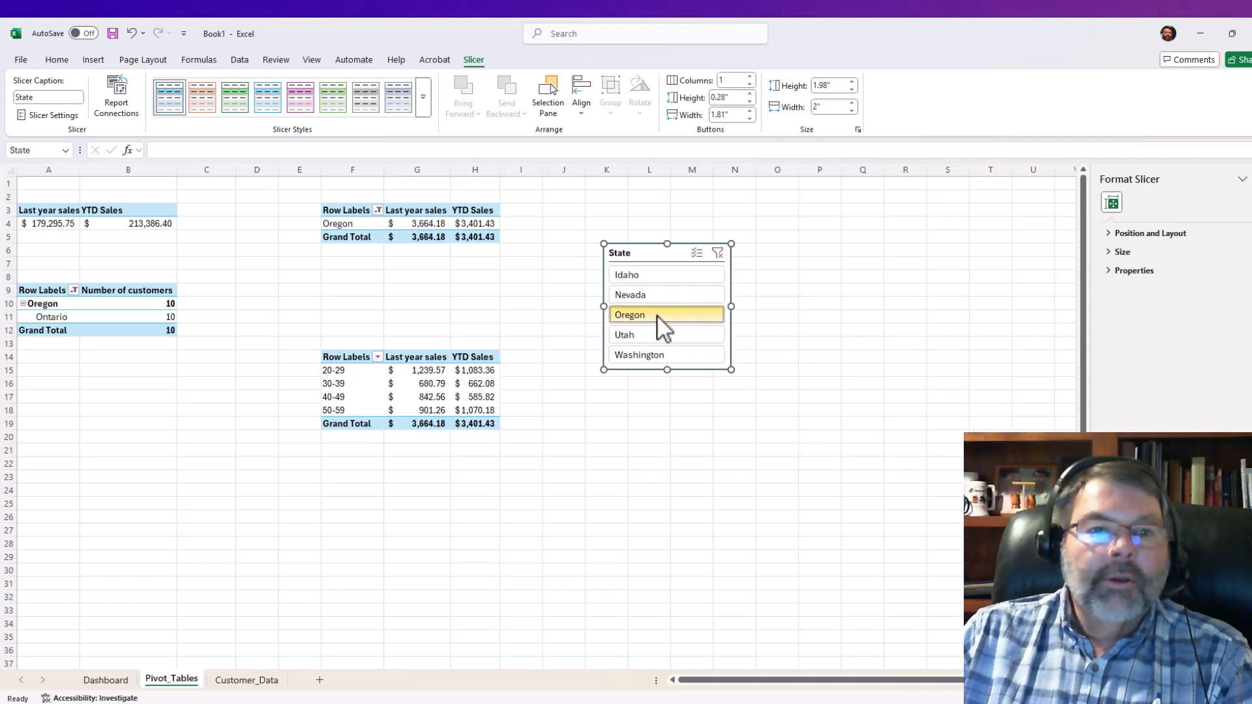
{"action": "left_click", "coordinate": [649, 351]}
{"action": "left_click", "coordinate": [660, 275]}
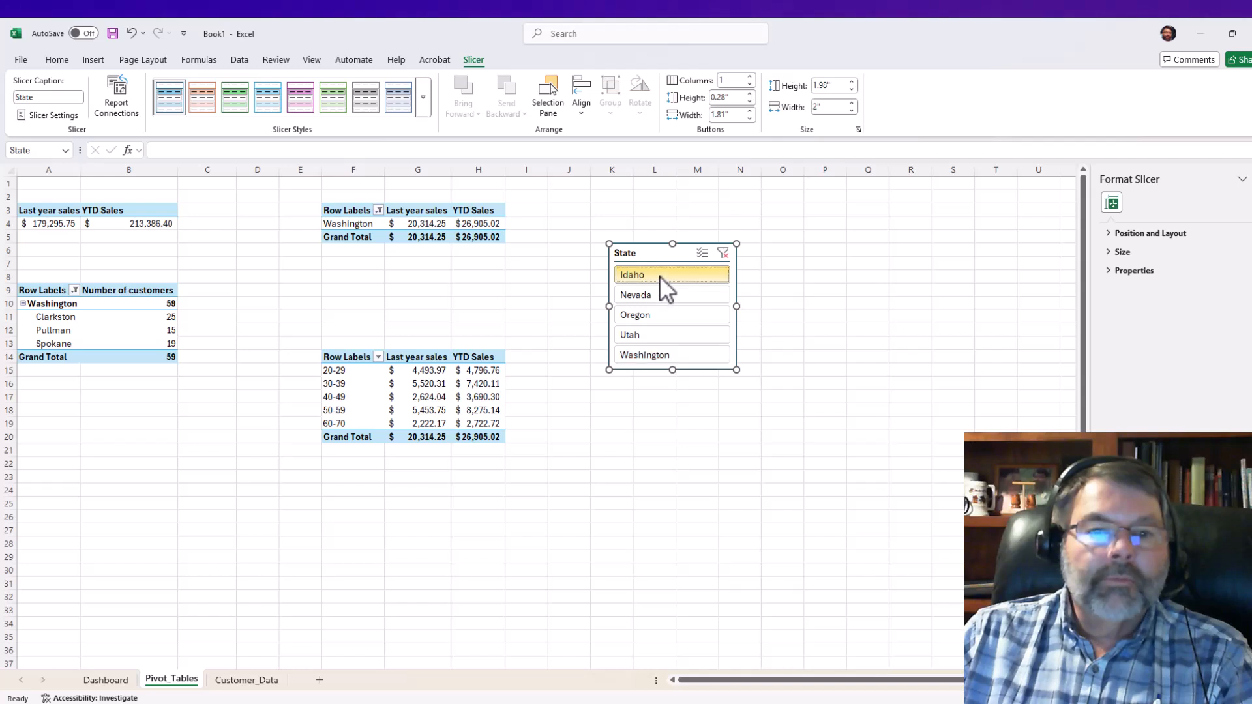
{"action": "left_click", "coordinate": [654, 292]}
{"action": "left_click", "coordinate": [657, 314]}
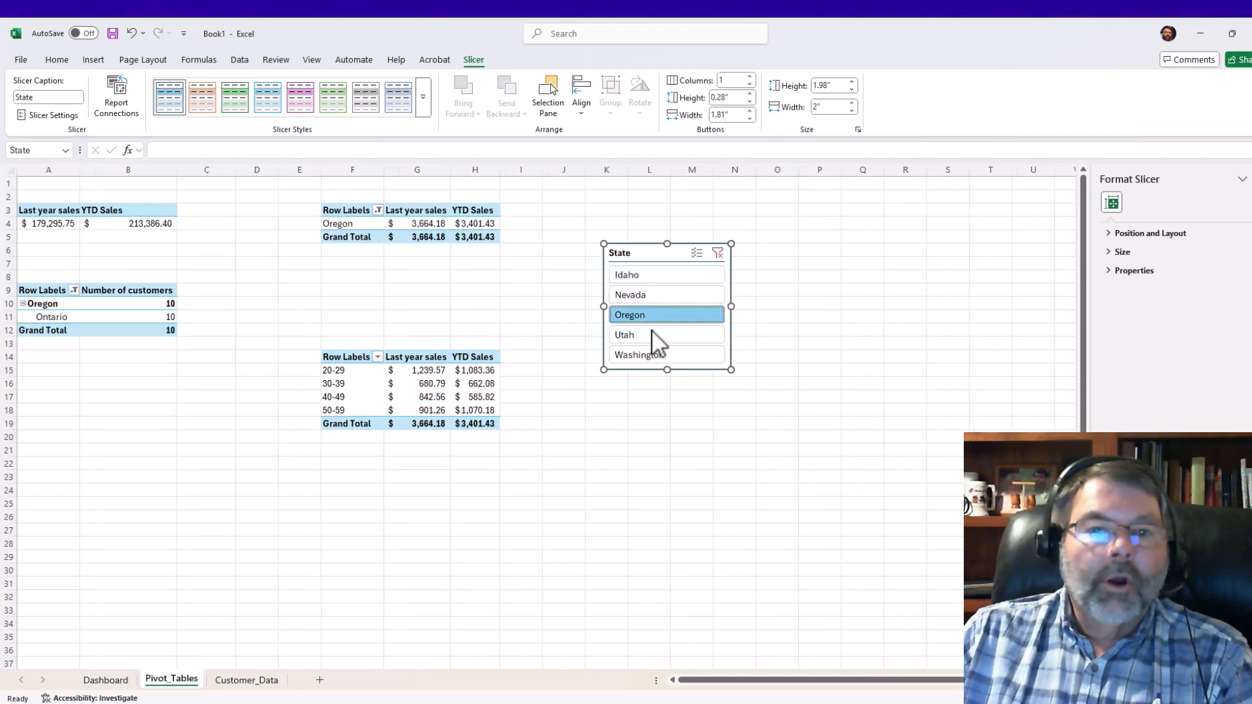
{"action": "left_click", "coordinate": [651, 332]}
{"action": "left_click", "coordinate": [647, 354]}
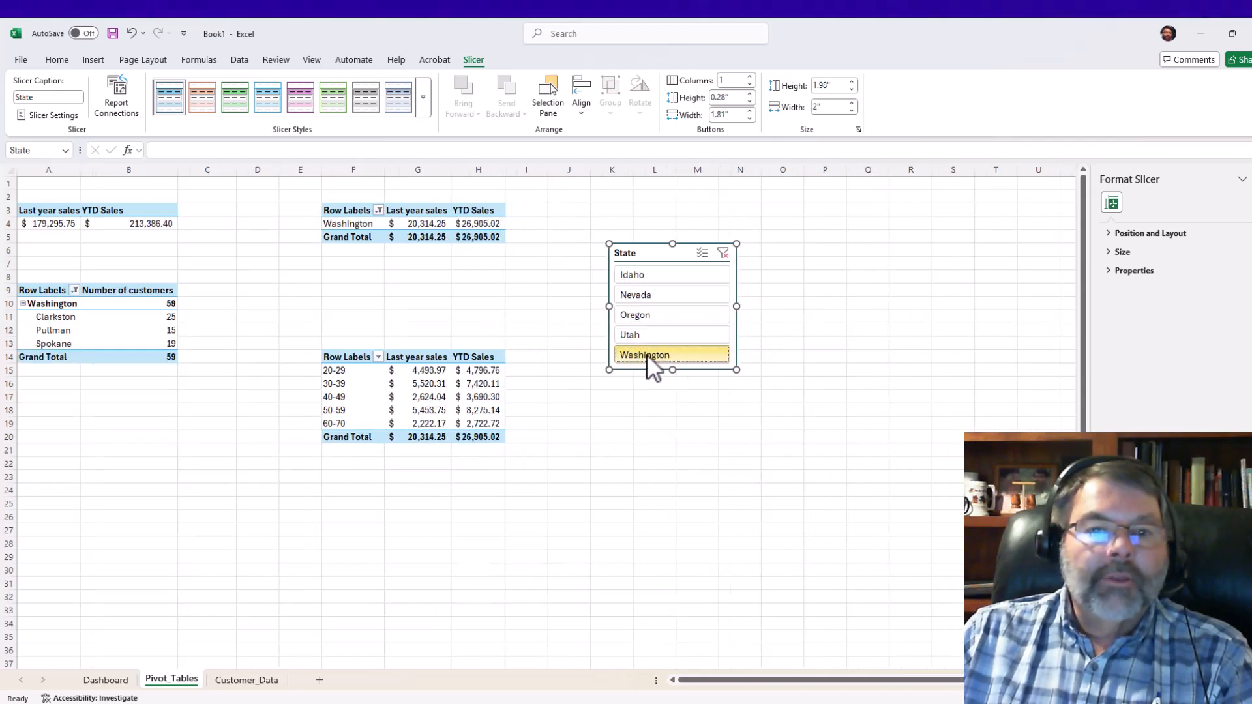
{"action": "left_click", "coordinate": [724, 253]}
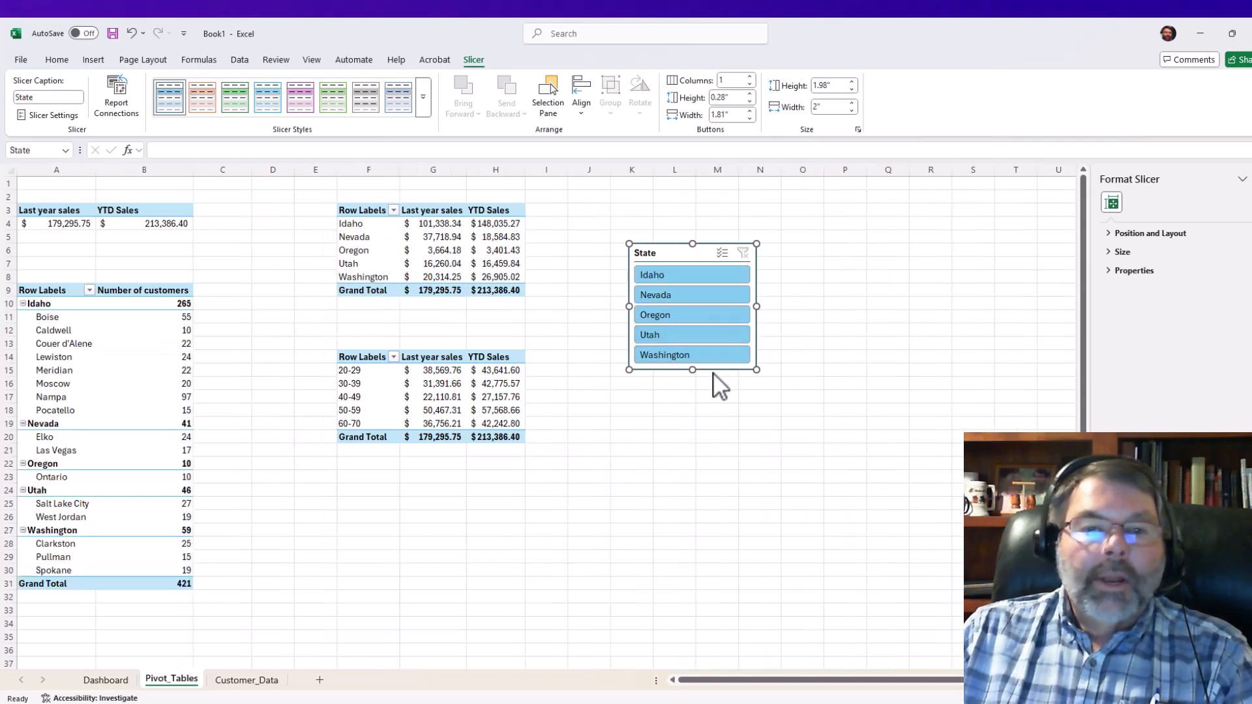
{"action": "left_click", "coordinate": [717, 422]}
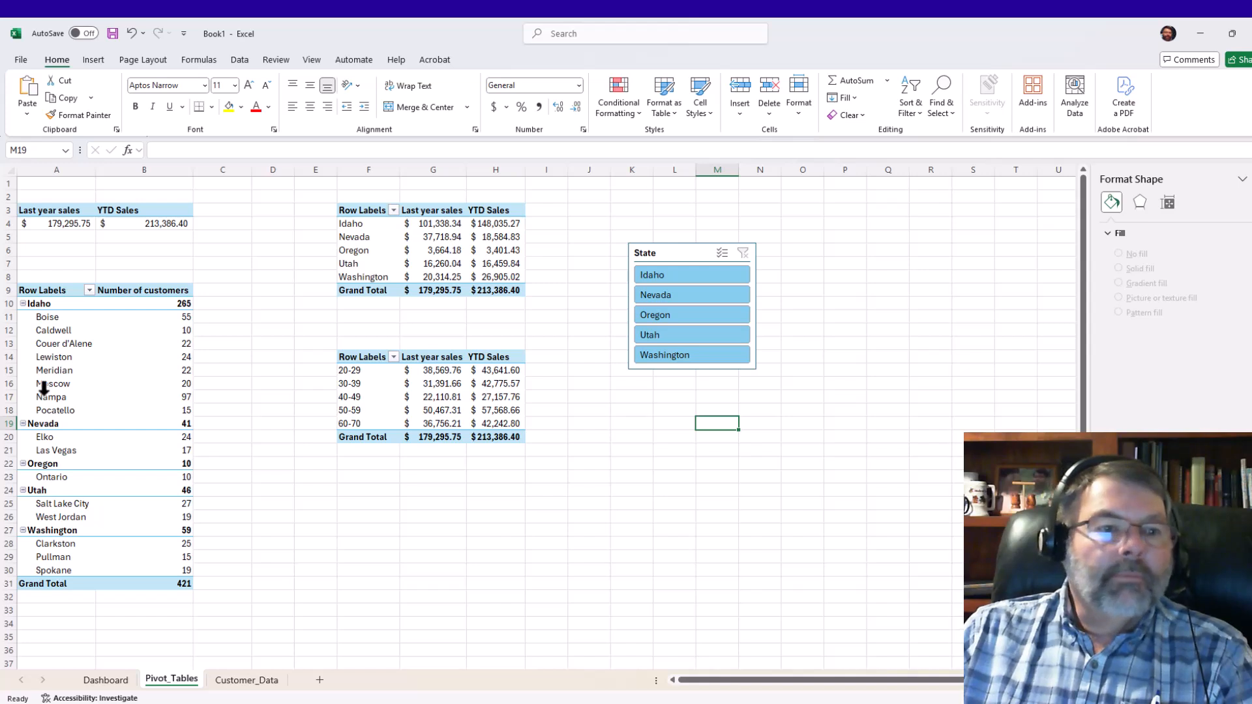
- Insert a Gender slicer for the customer count PivotTable
{"action": "left_click", "coordinate": [57, 357]}
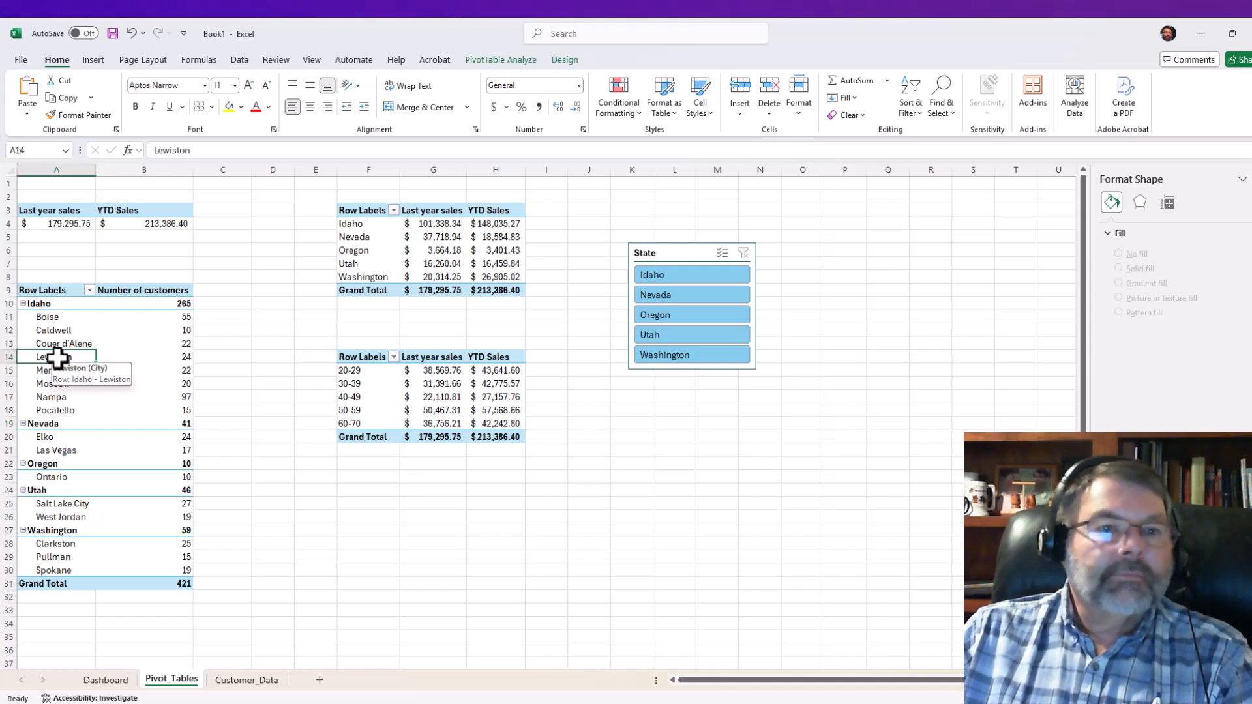
{"action": "left_click", "coordinate": [93, 60]}
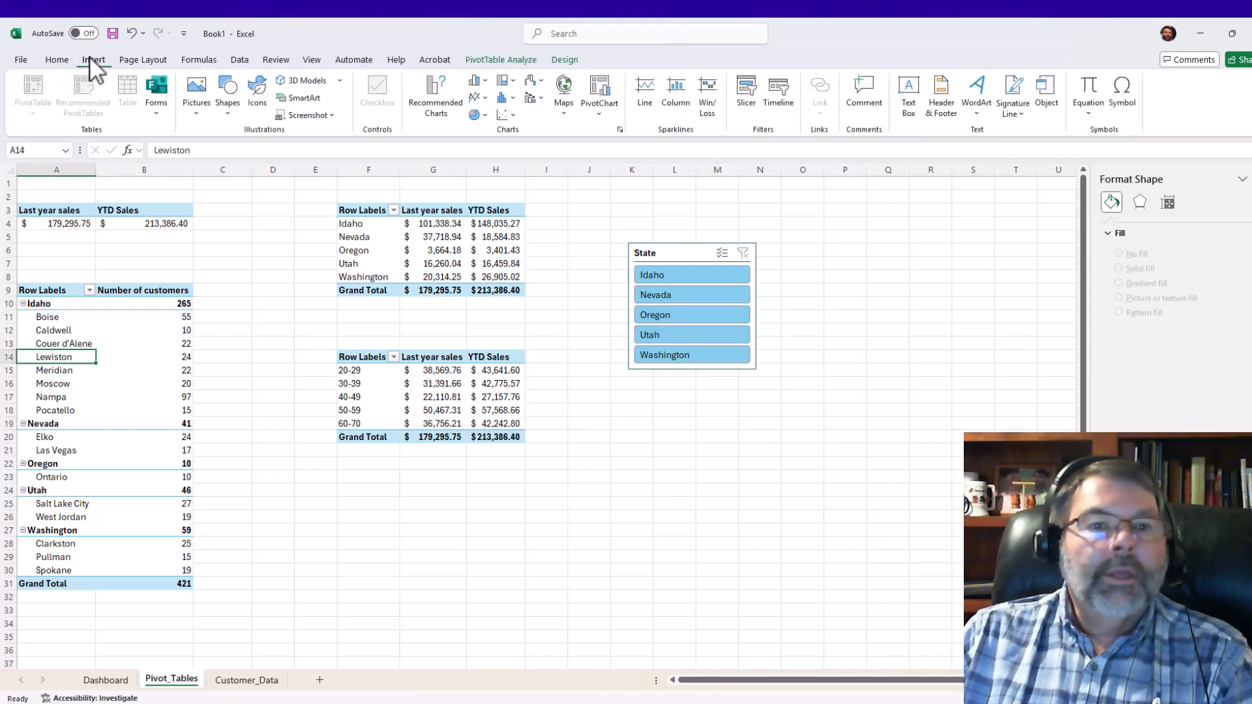
{"action": "left_click", "coordinate": [745, 91]}
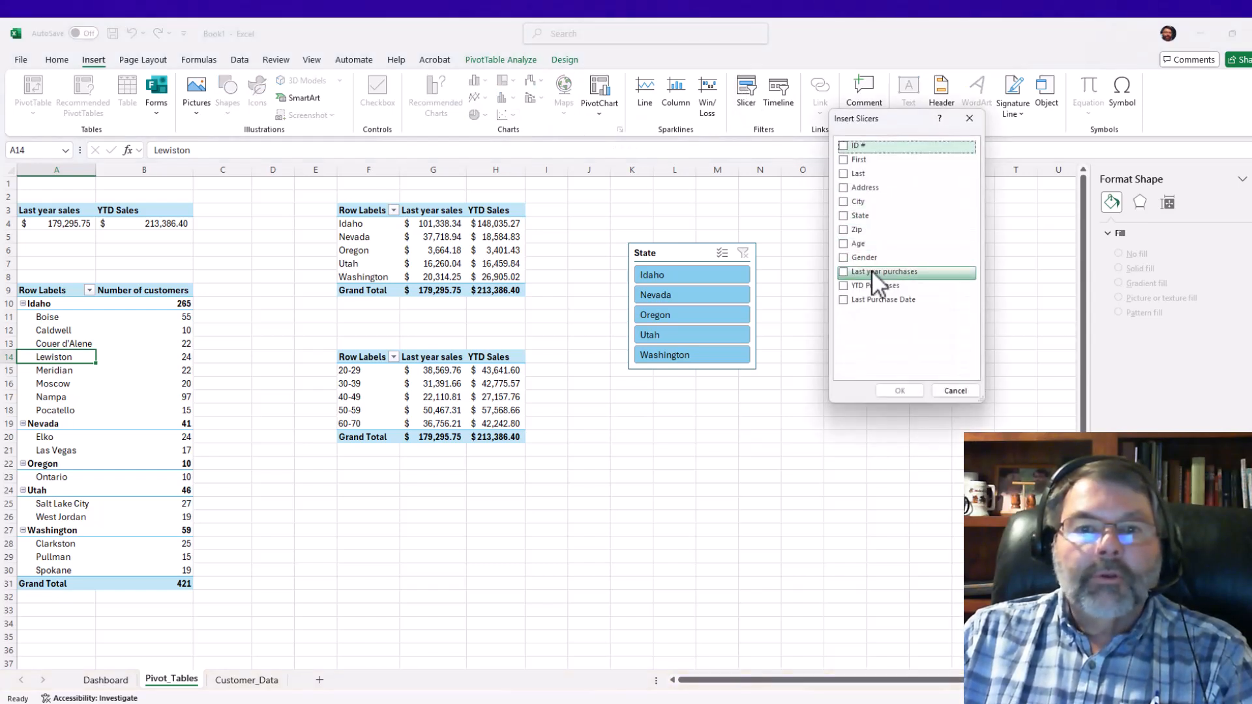
{"action": "left_click", "coordinate": [843, 257]}
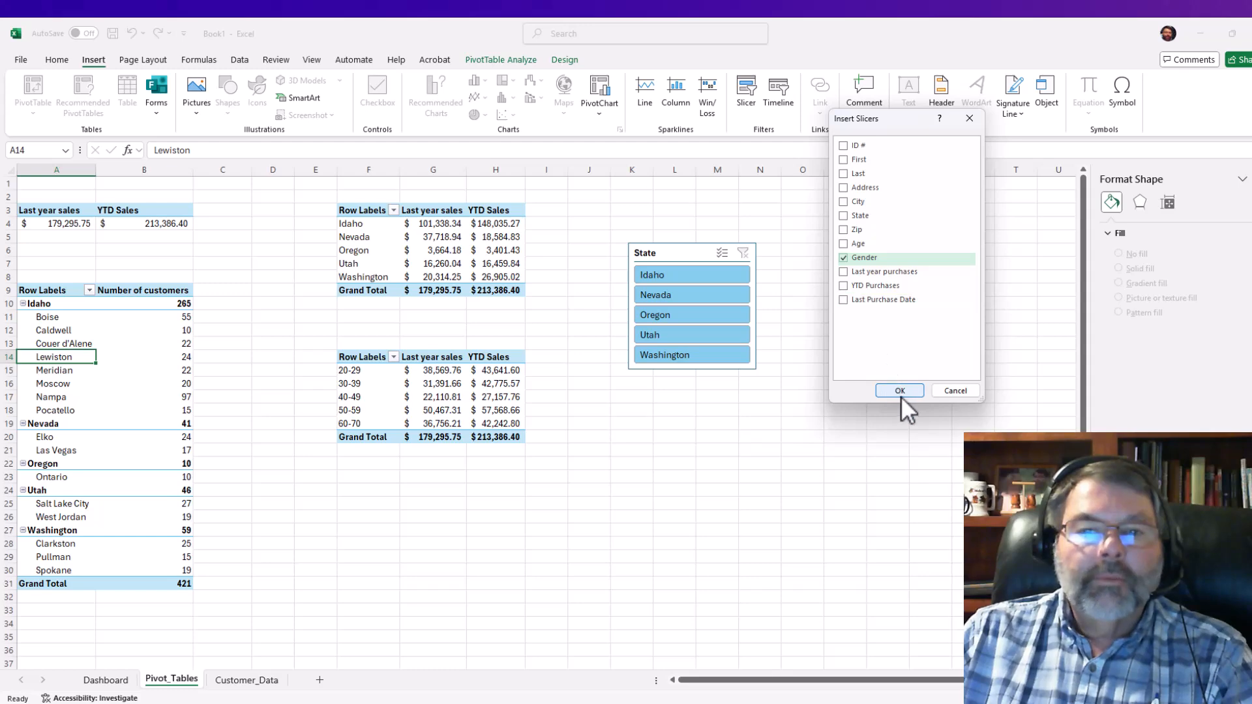
{"action": "left_click", "coordinate": [900, 390]}
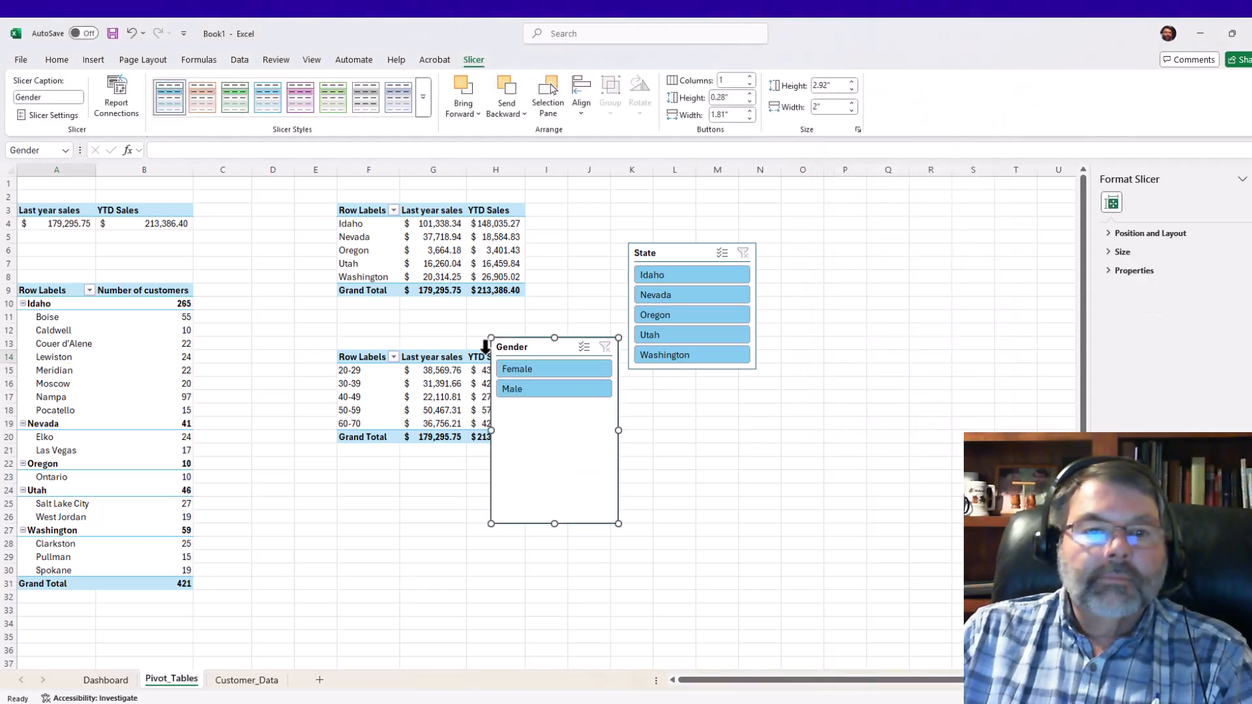
- Move the Gender slicer directly below the State slicer and shorten it to about 1.04" high
{"action": "left_click_drag", "start_coordinate": [521, 340], "coordinate": [653, 387]}
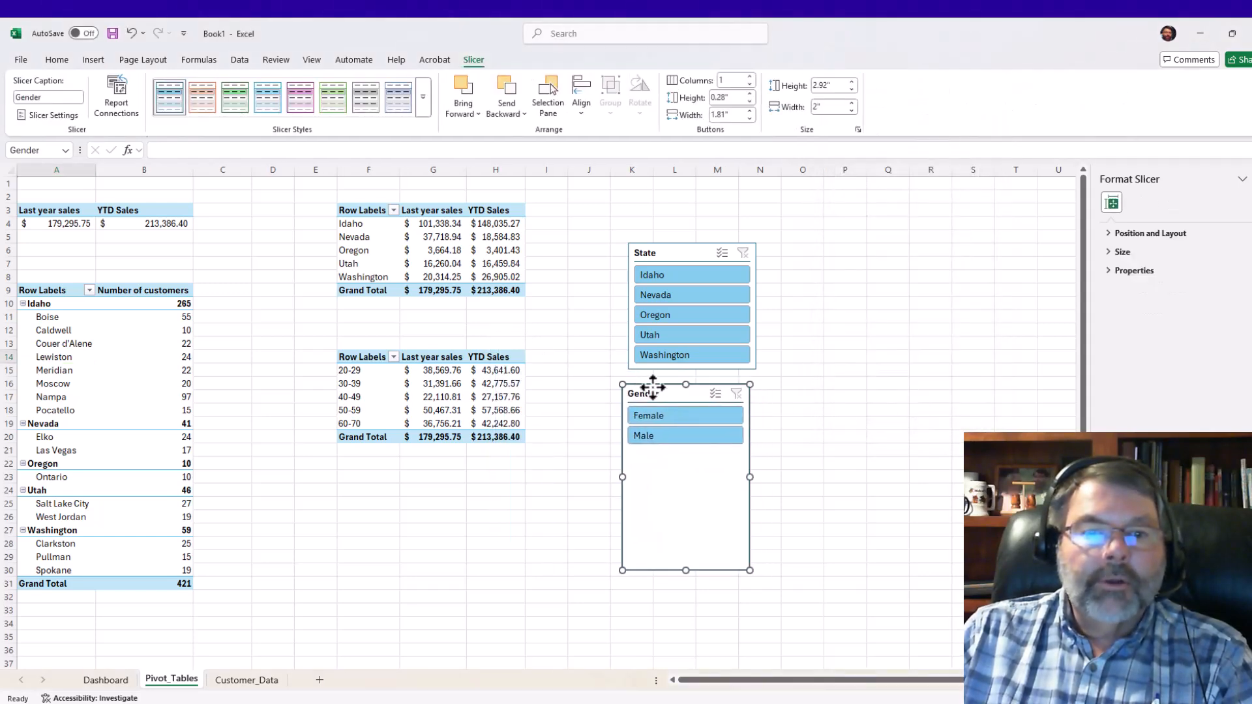
{"action": "left_click_drag", "start_coordinate": [686, 568], "coordinate": [672, 450]}
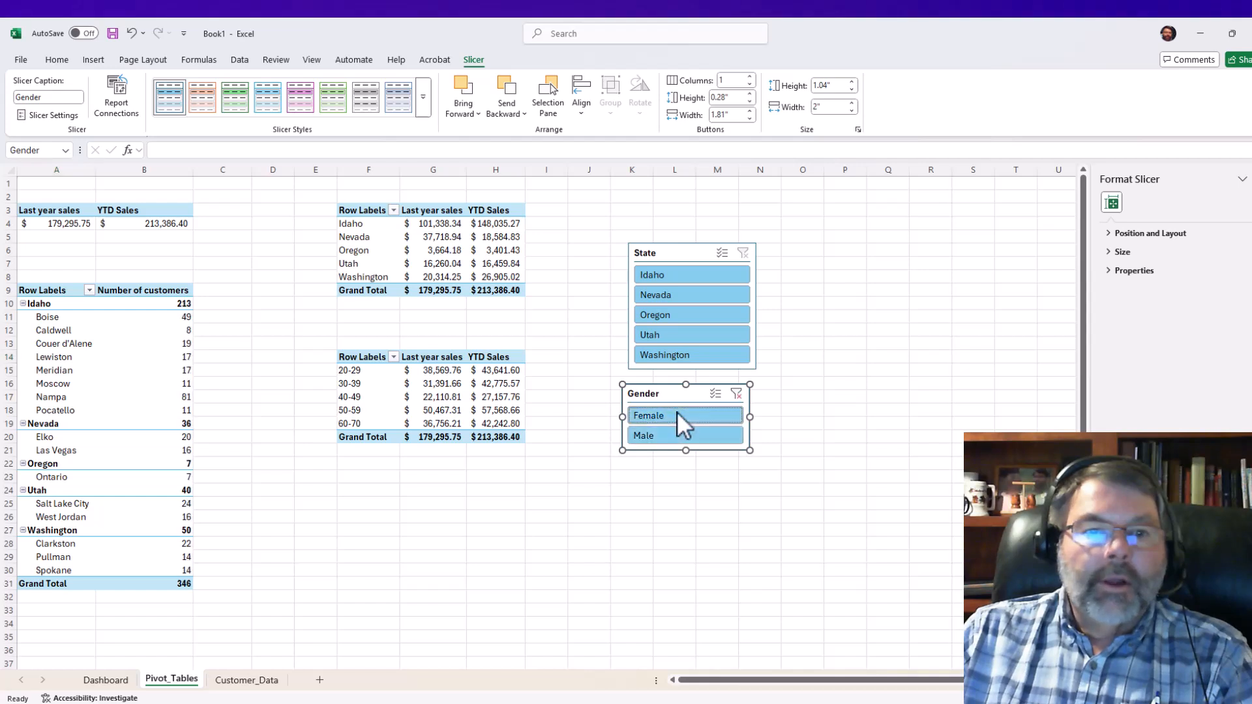
- Test the Gender slicer on the customer count PivotTable by switching repeatedly between Male and Female
{"action": "left_click", "coordinate": [676, 436]}
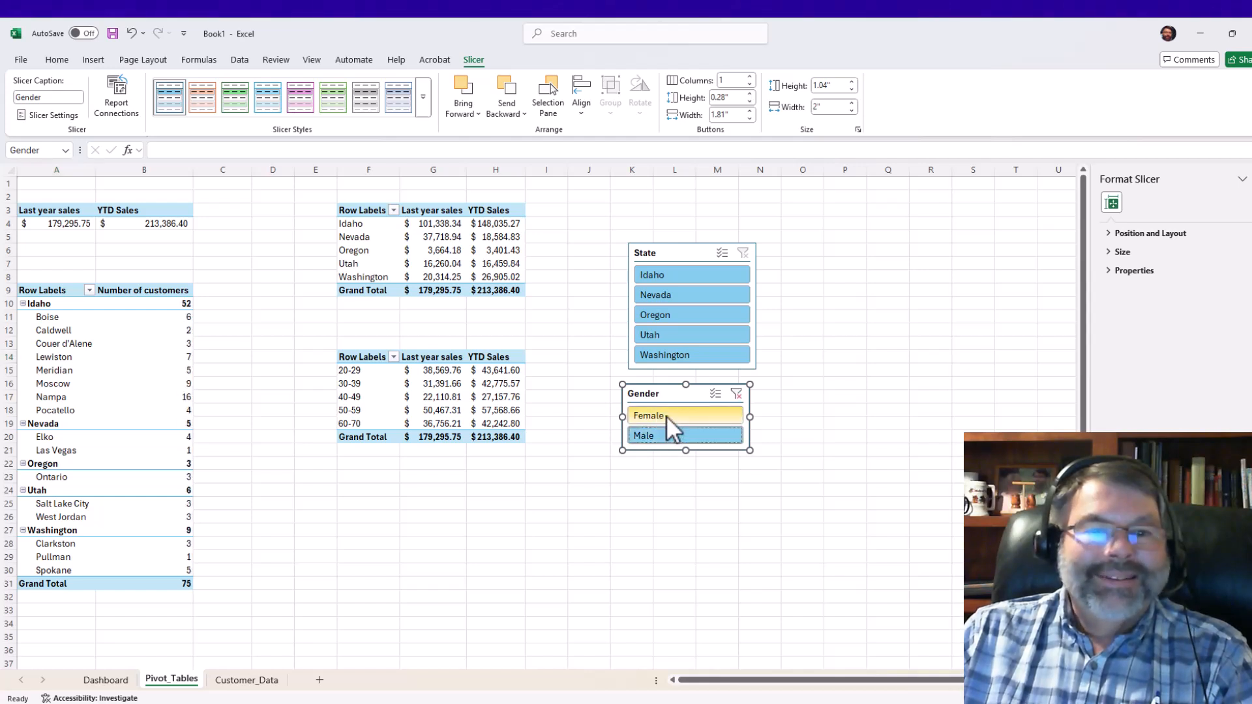
{"action": "left_click", "coordinate": [666, 416]}
{"action": "left_click", "coordinate": [672, 439]}
{"action": "left_click", "coordinate": [663, 416]}
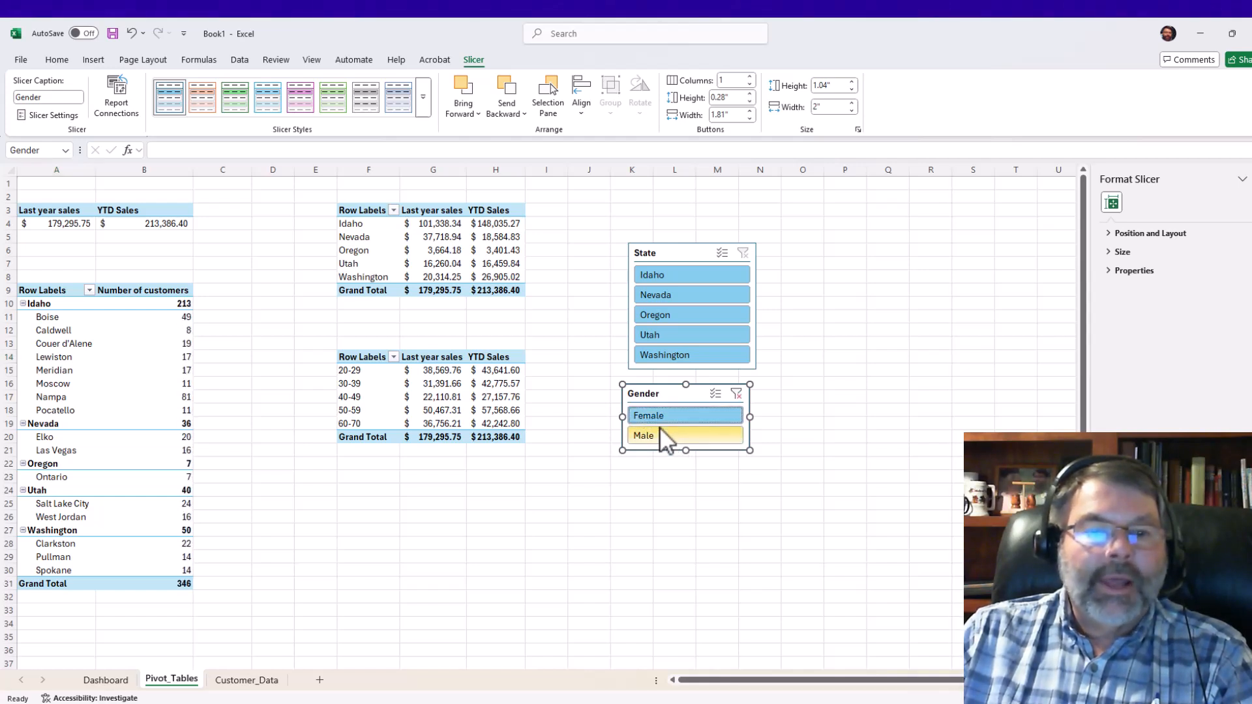
{"action": "left_click", "coordinate": [656, 438]}
{"action": "left_click", "coordinate": [659, 416]}
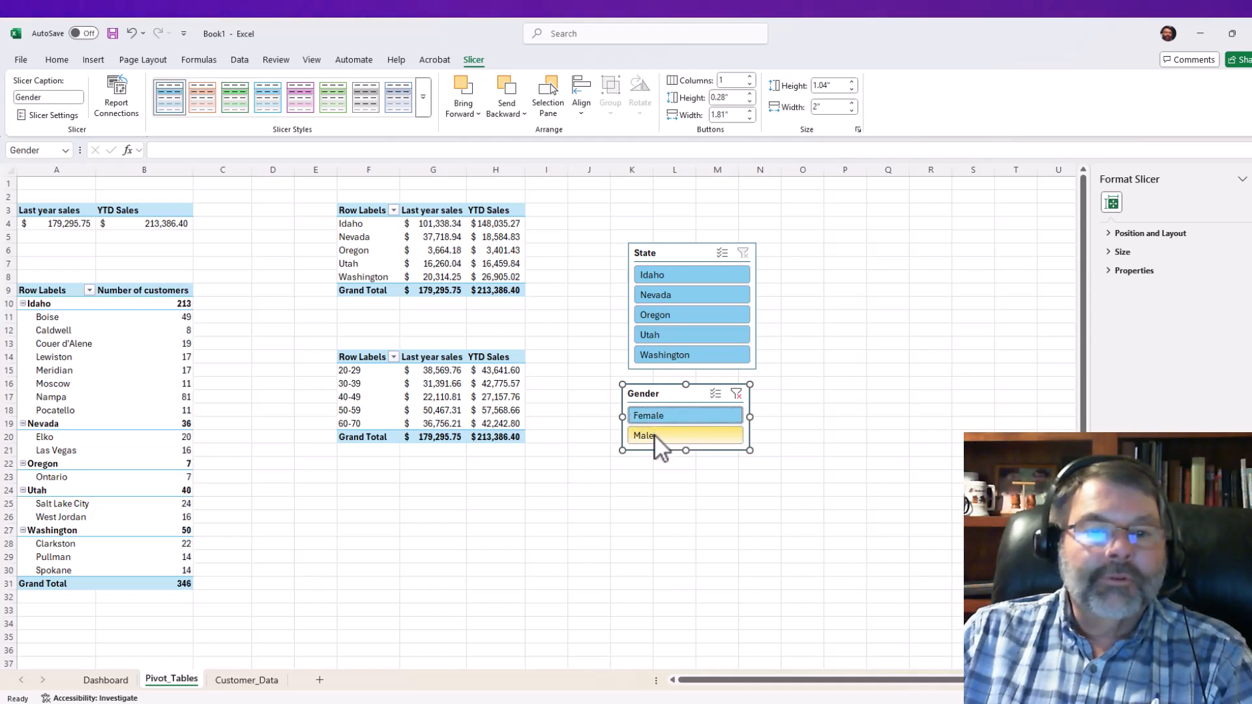
{"action": "left_click", "coordinate": [656, 435]}
{"action": "left_click", "coordinate": [660, 414]}
{"action": "left_click", "coordinate": [657, 435]}
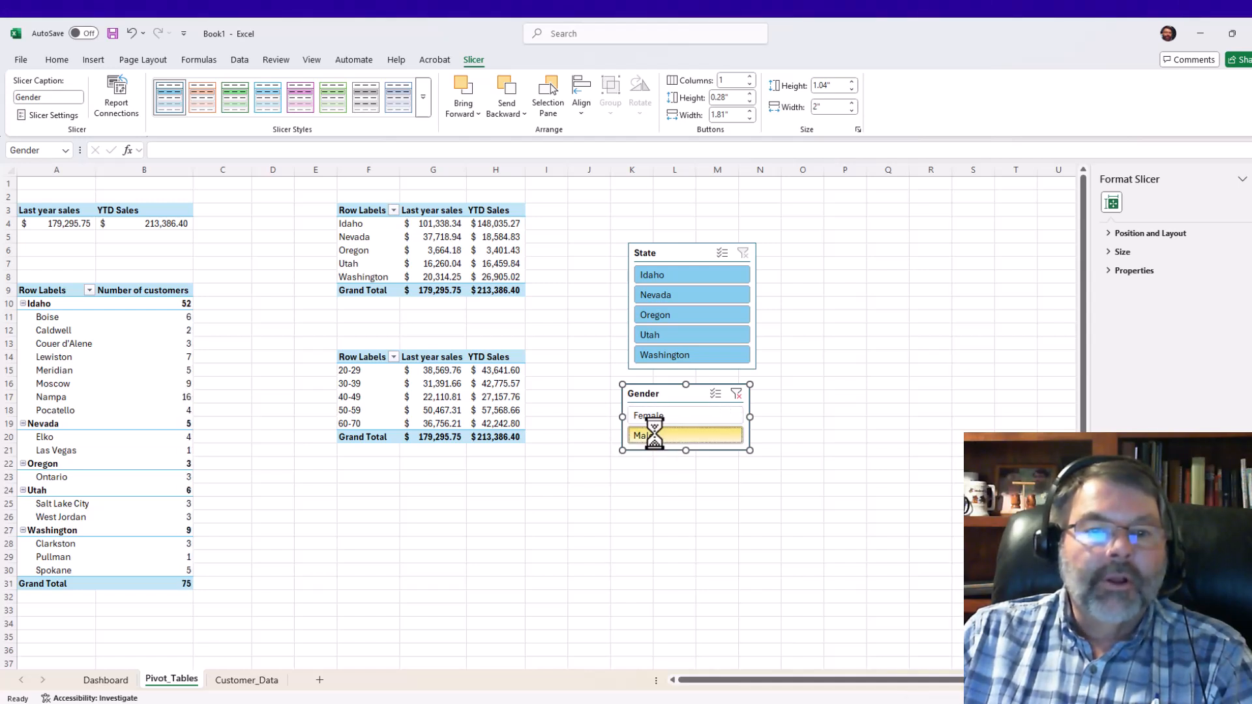
- Connect the Gender slicer to PivotTable5 and PivotTable6 in addition to PivotTable4
{"action": "left_click", "coordinate": [116, 98]}
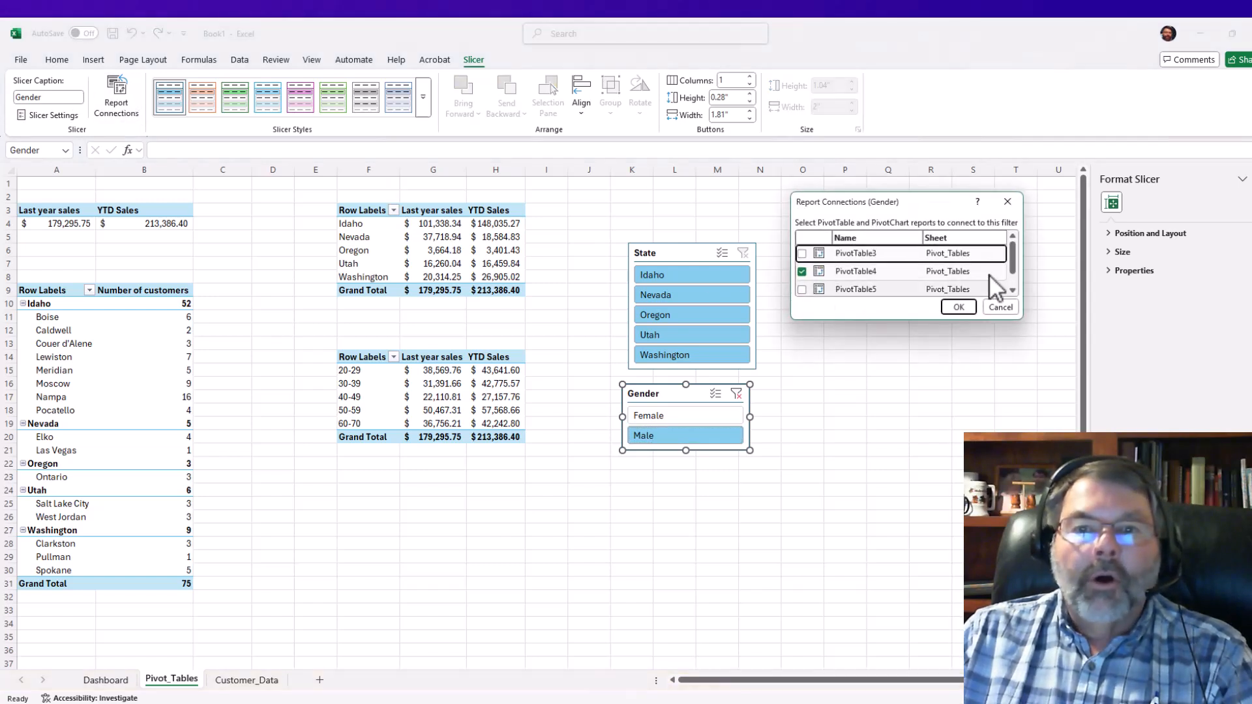
{"action": "left_click_drag", "start_coordinate": [1014, 251], "coordinate": [1015, 274]}
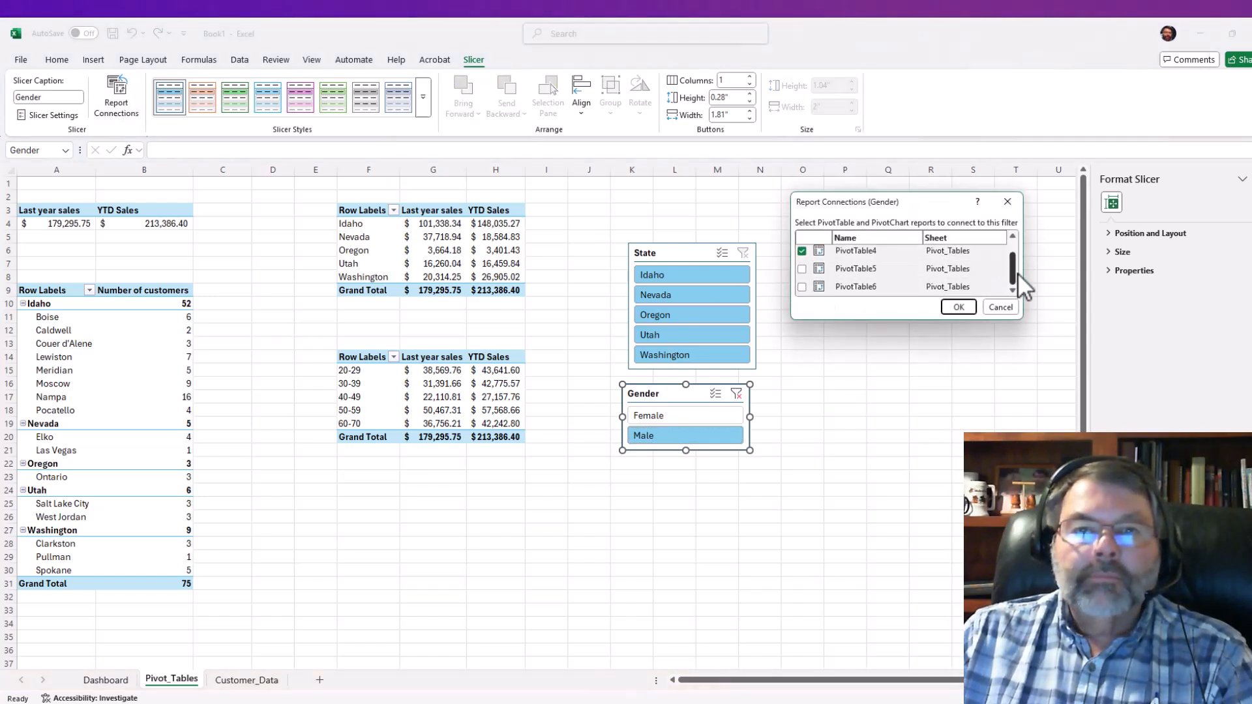
{"action": "left_click", "coordinate": [802, 269]}
{"action": "left_click", "coordinate": [802, 288]}
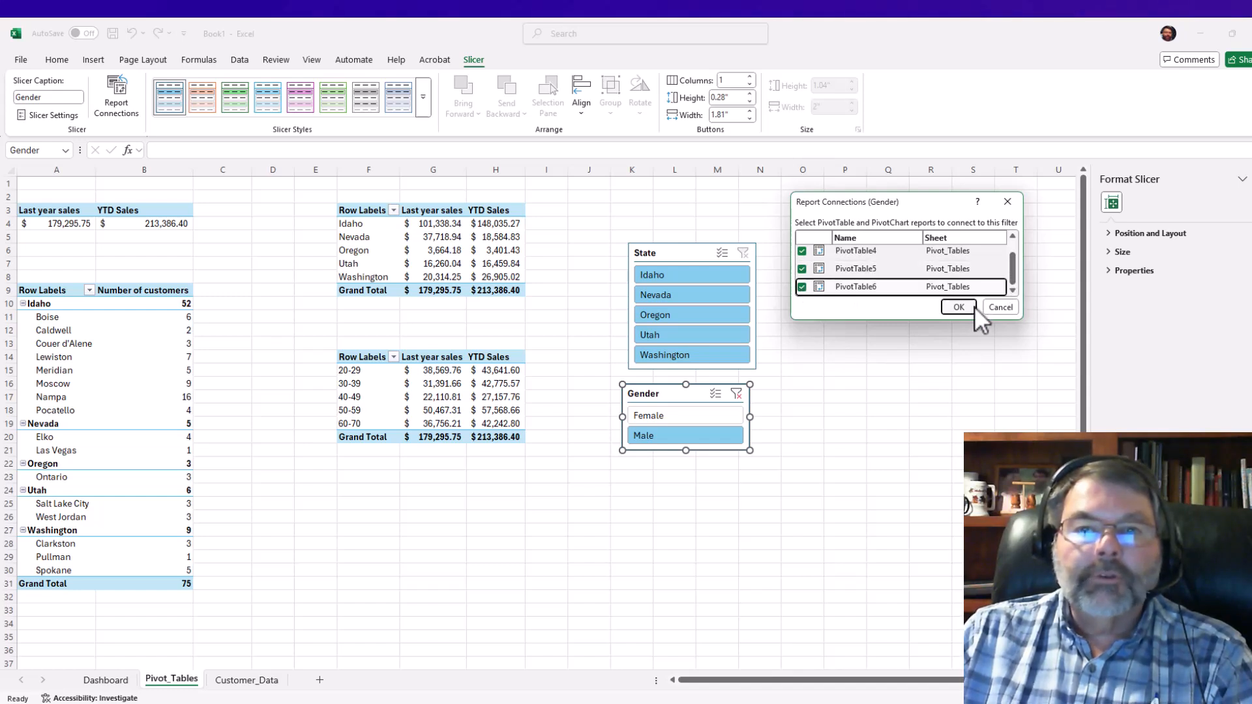
{"action": "left_click_drag", "start_coordinate": [1015, 261], "coordinate": [1011, 247]}
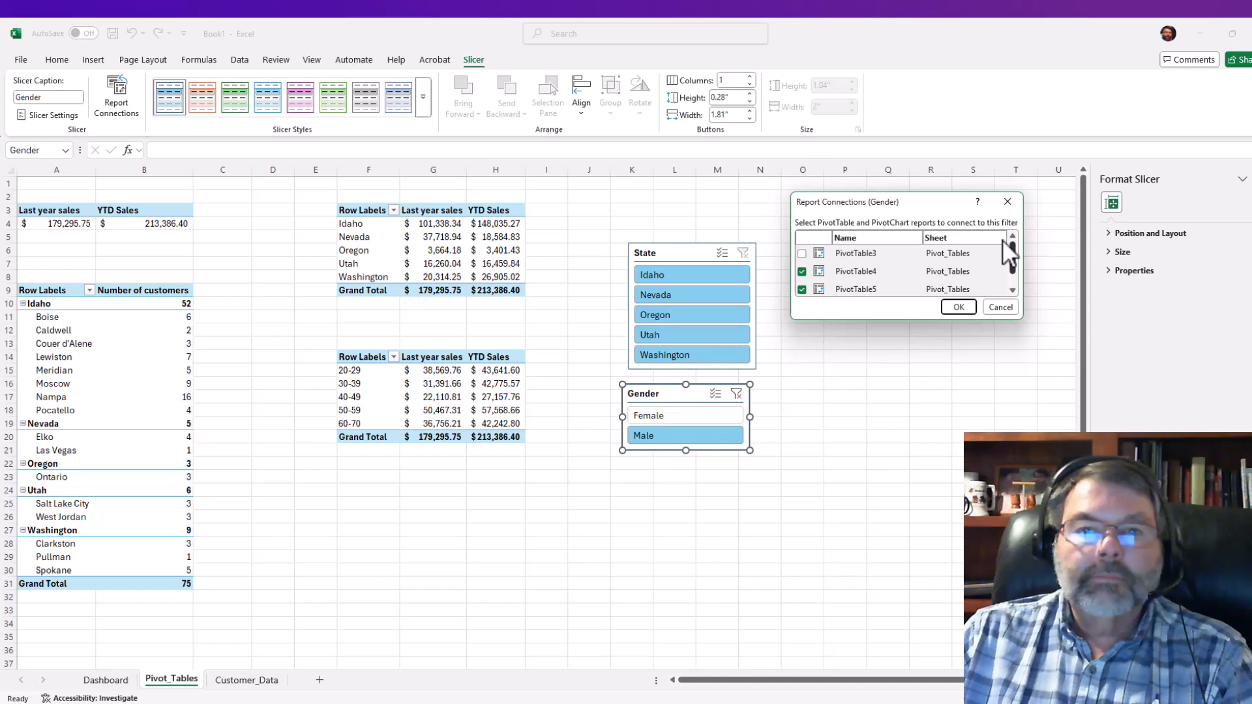
{"action": "left_click", "coordinate": [958, 306]}
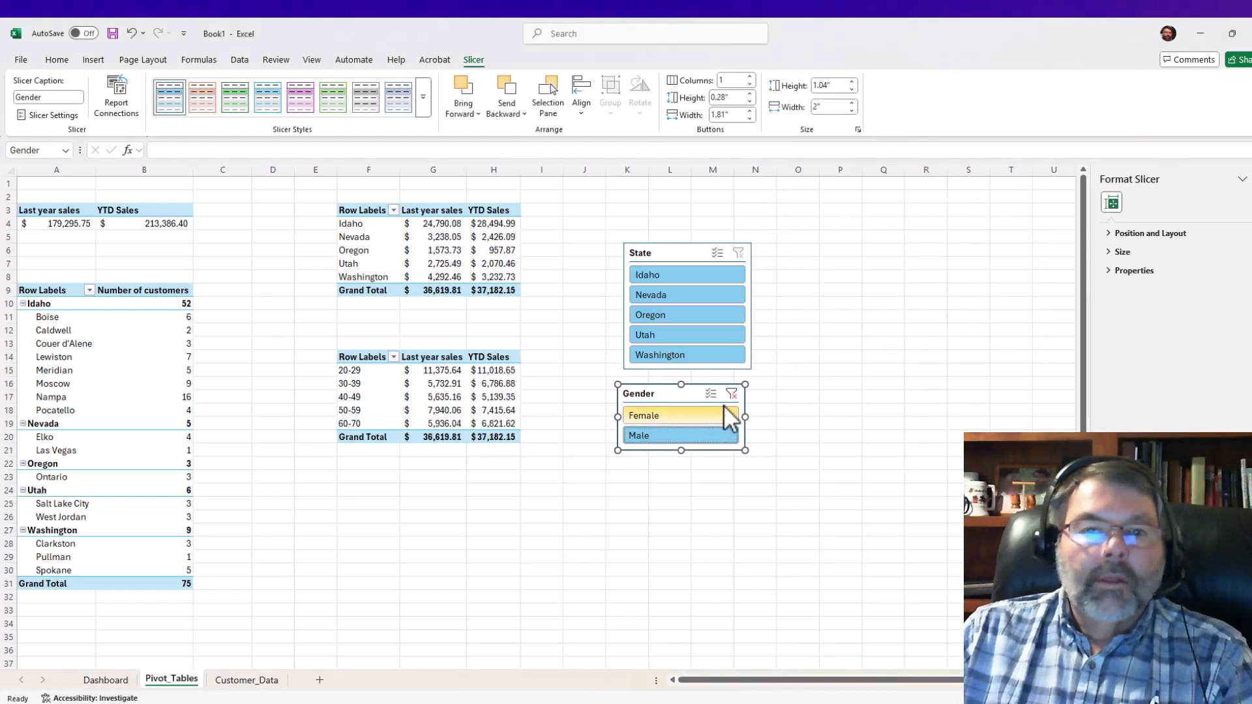
- Test the connected Gender slicer on Female and Male, combining it with Idaho in the State slicer
{"action": "left_click", "coordinate": [695, 413]}
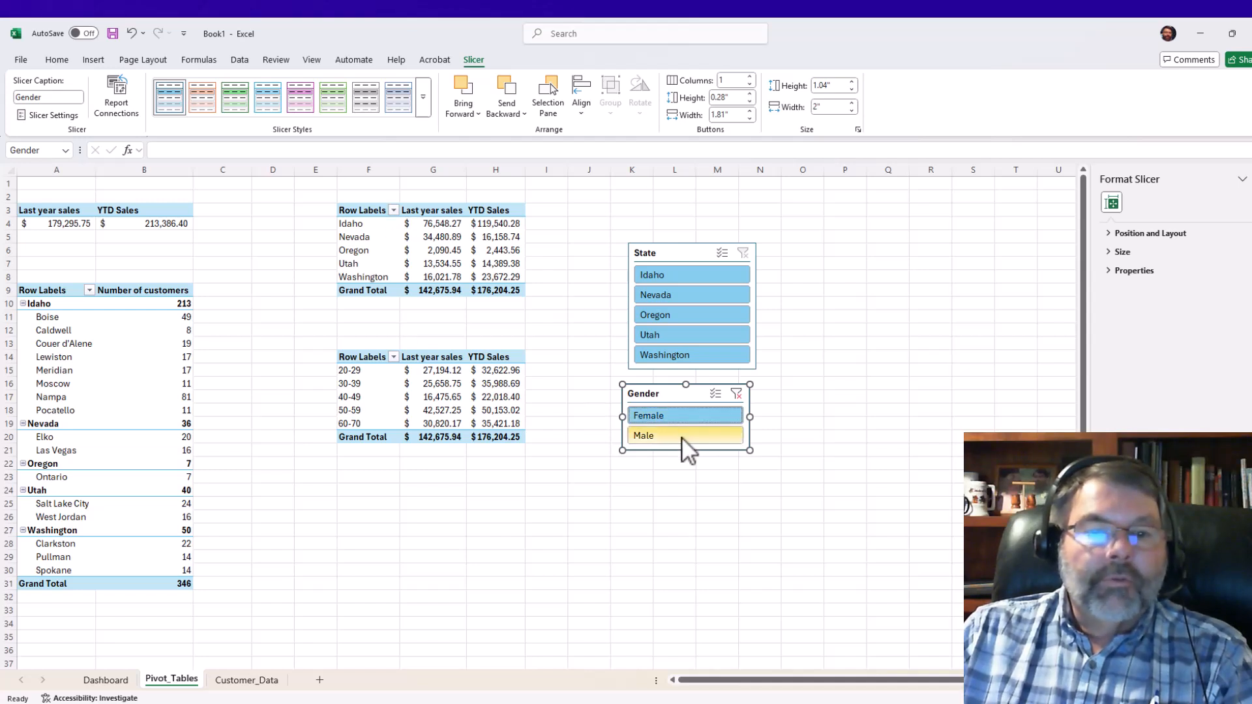
{"action": "left_click", "coordinate": [682, 437]}
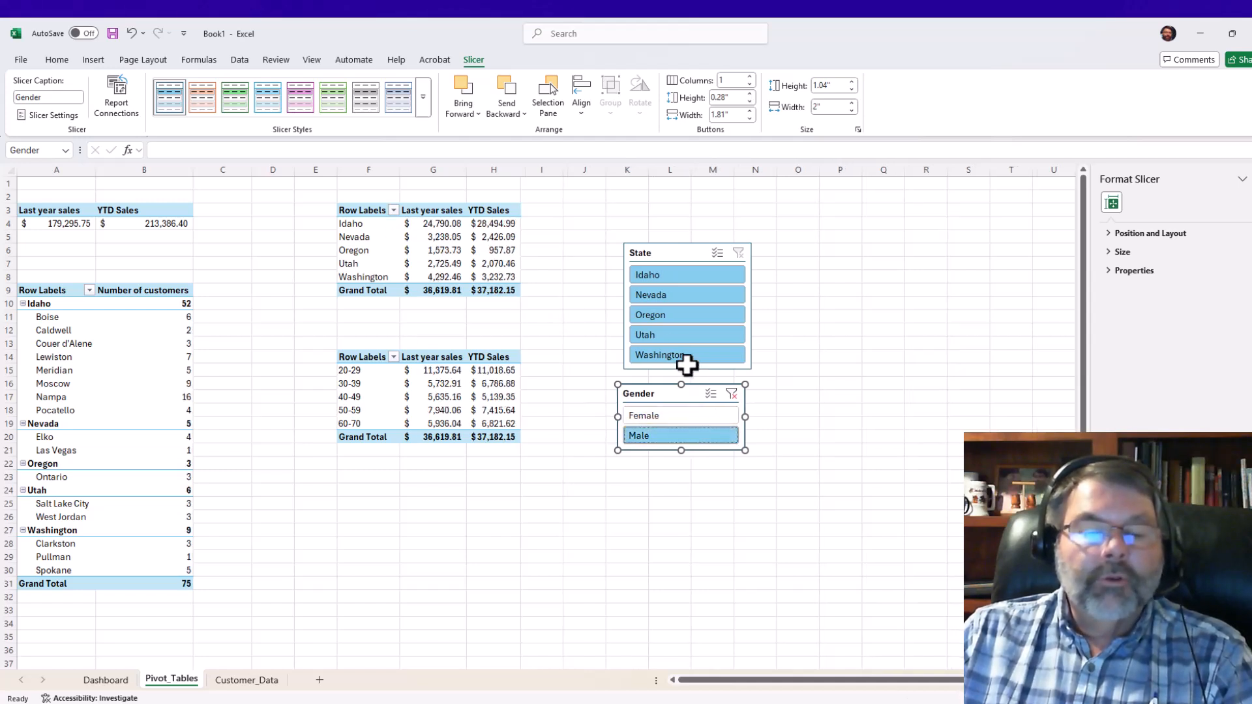
{"action": "left_click", "coordinate": [656, 271]}
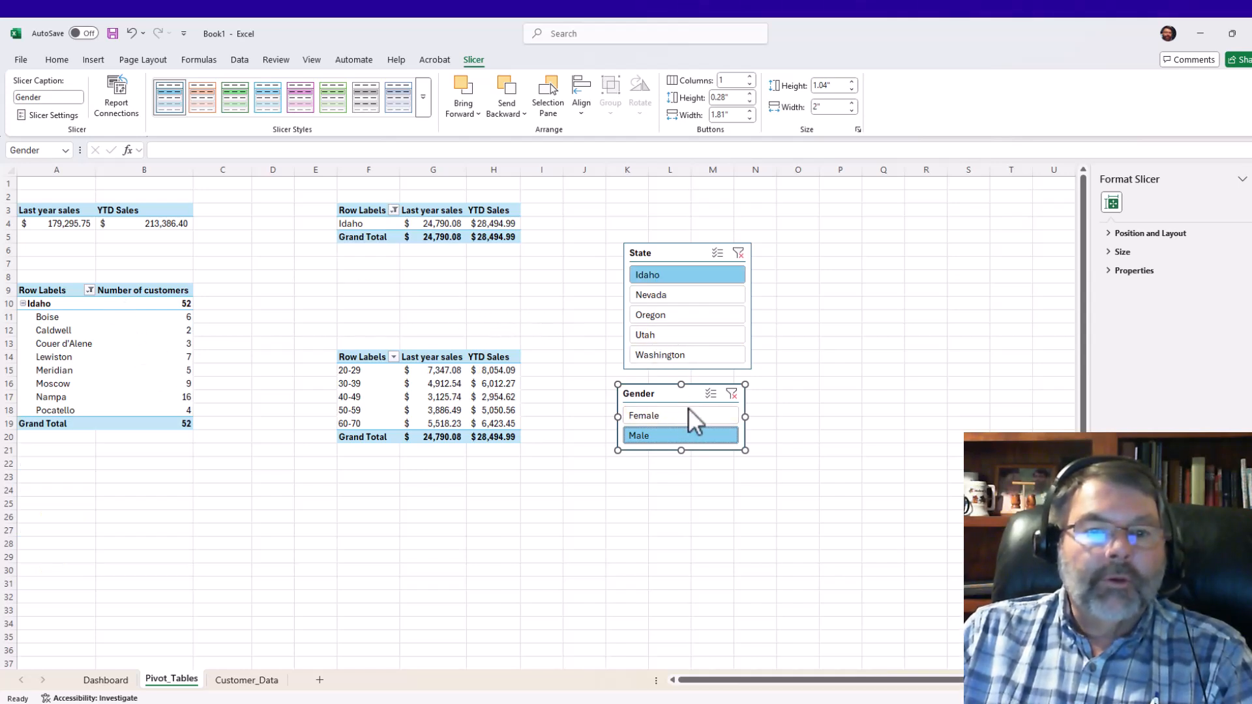
{"action": "left_click", "coordinate": [734, 390]}
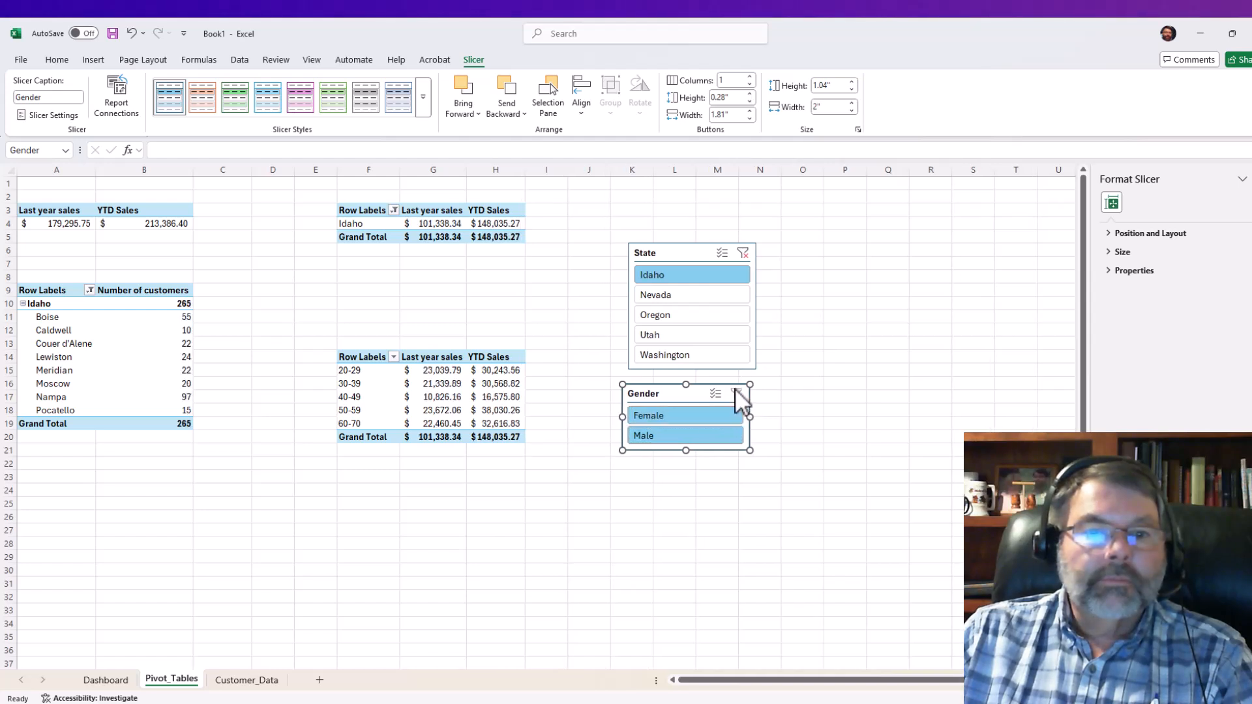
{"action": "left_click", "coordinate": [666, 434]}
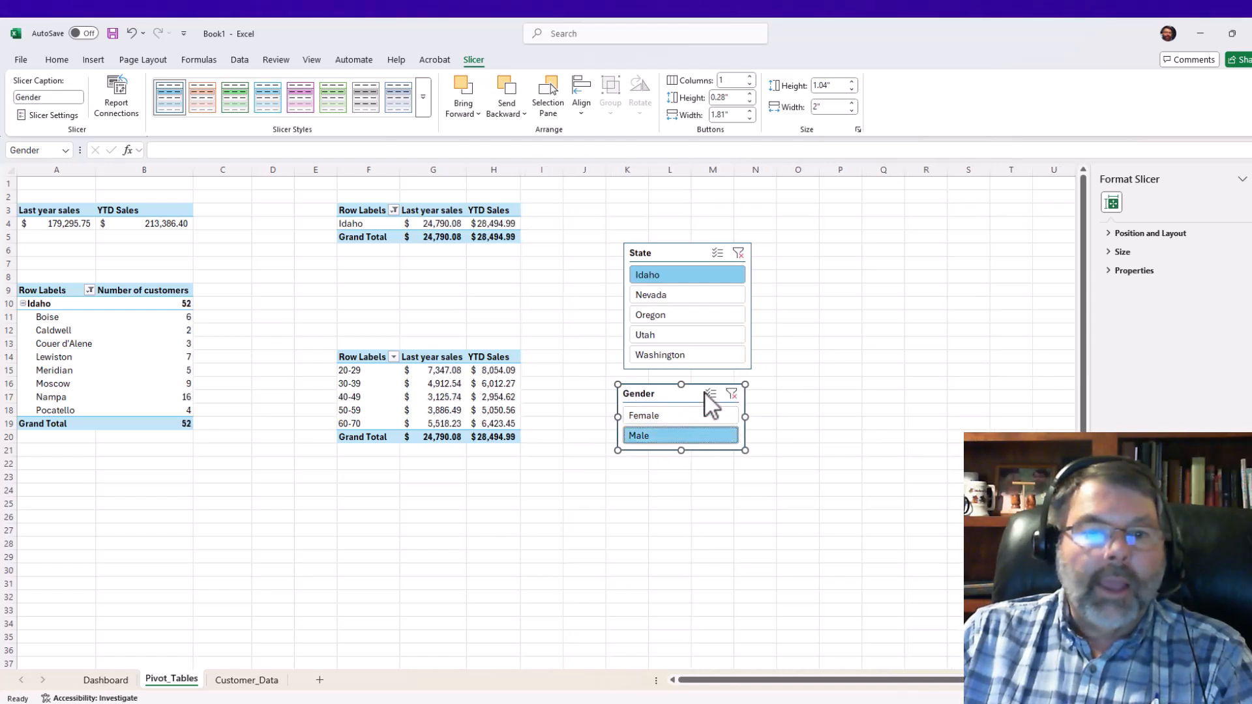
{"action": "left_click", "coordinate": [782, 370]}
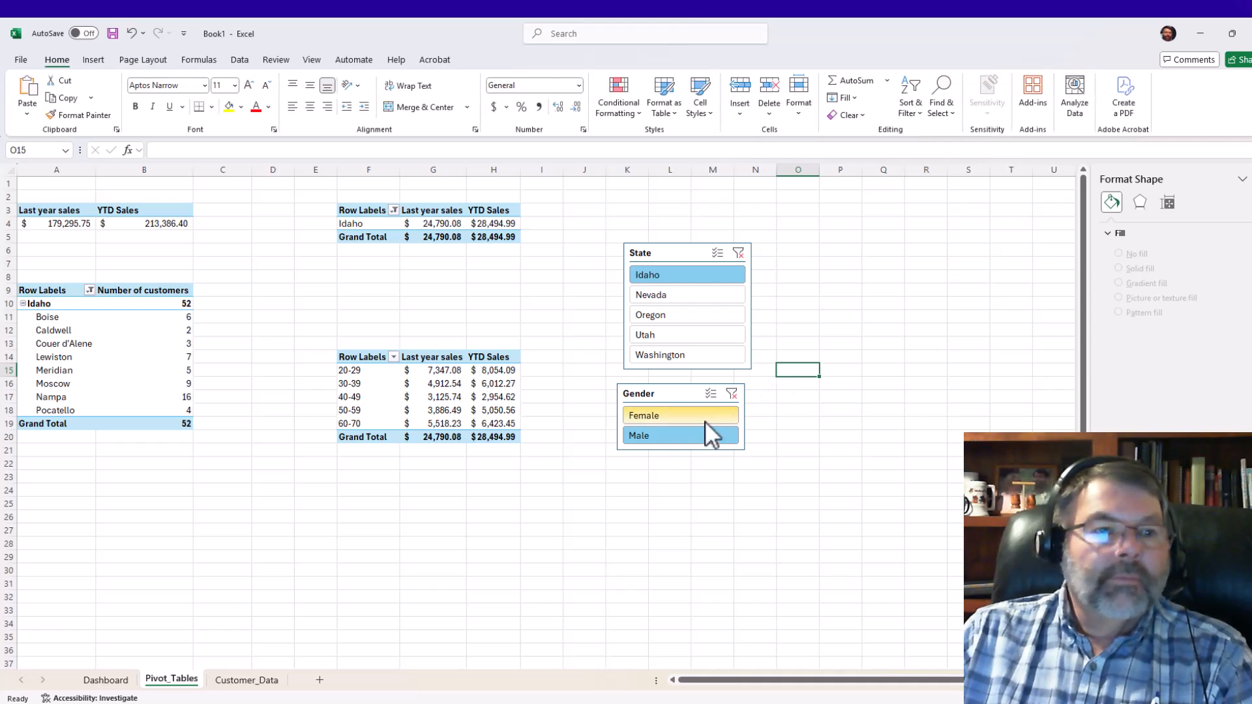
- Insert an Age slicer for the age-group sales PivotTable and place it beside the State slicer at about 2.59" high
{"action": "left_click", "coordinate": [348, 397]}
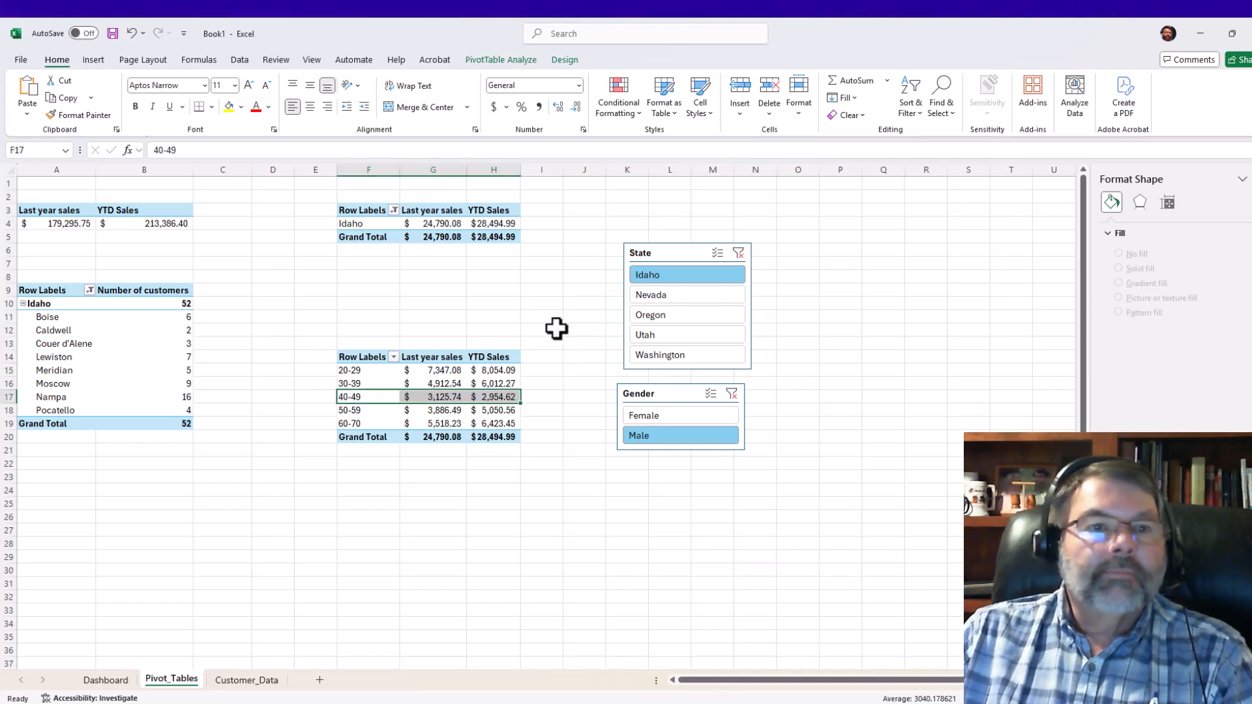
{"action": "left_click", "coordinate": [91, 60]}
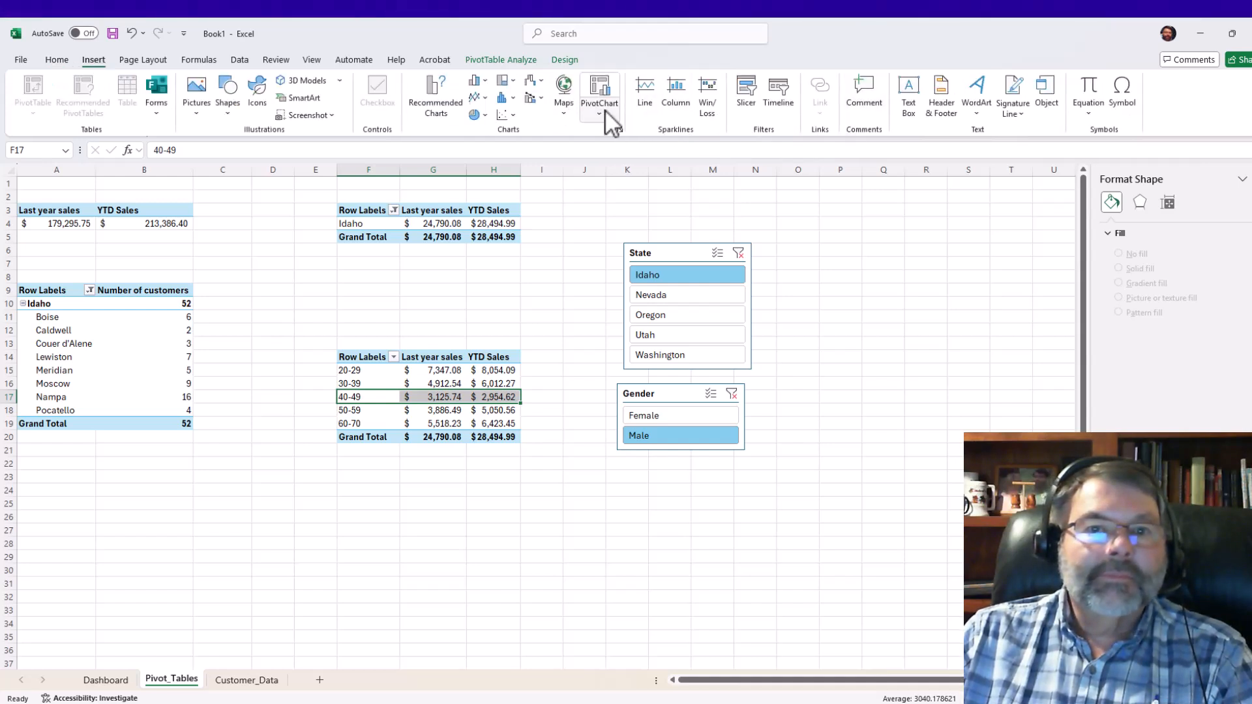
{"action": "left_click", "coordinate": [743, 88]}
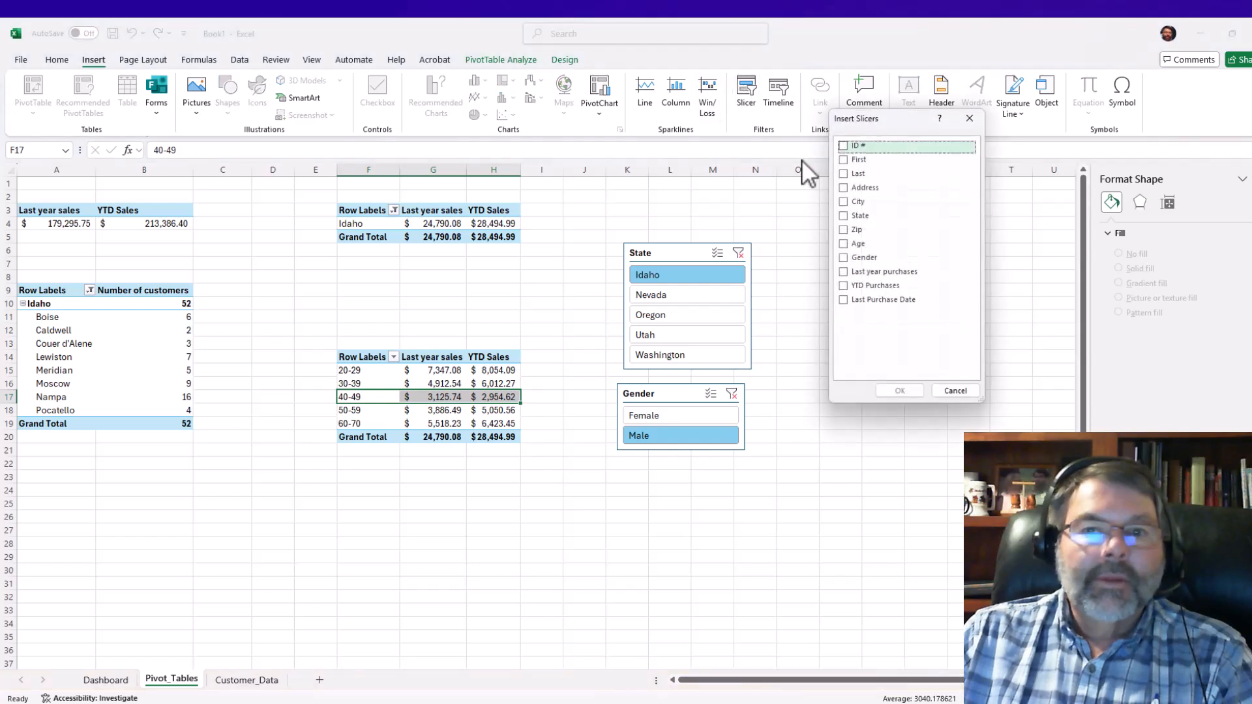
{"action": "left_click", "coordinate": [843, 244]}
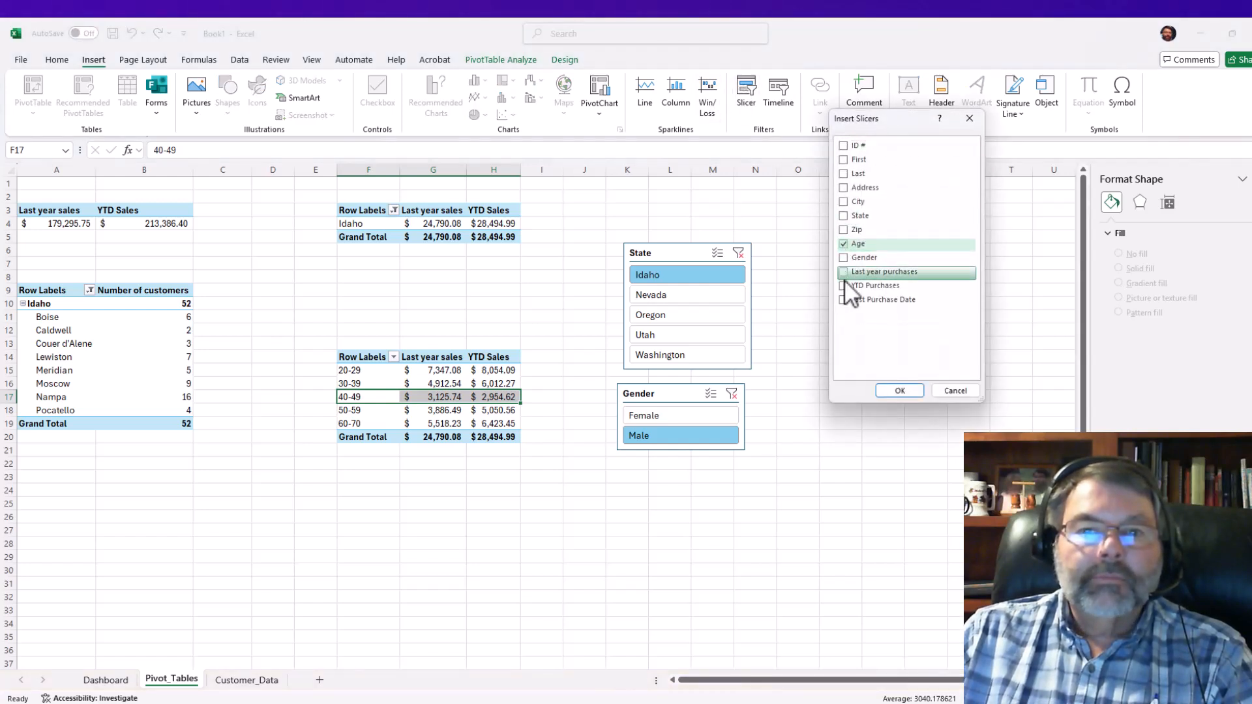
{"action": "left_click", "coordinate": [900, 391]}
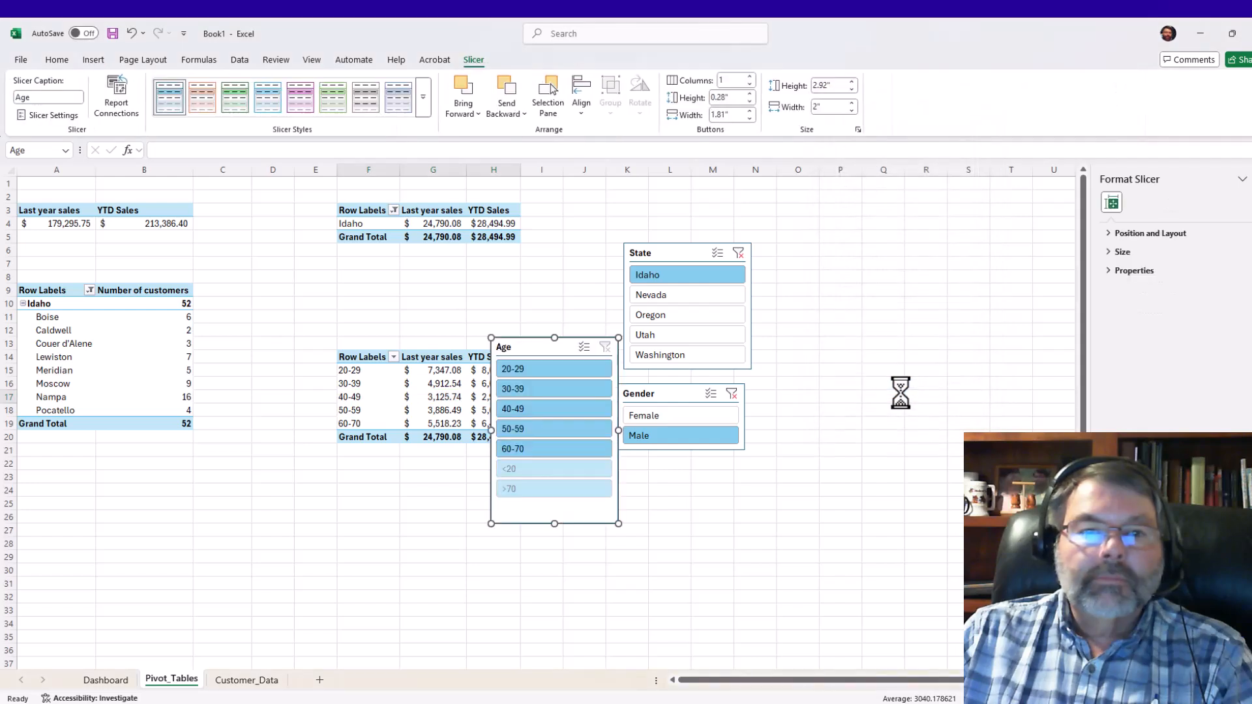
{"action": "left_click_drag", "start_coordinate": [529, 353], "coordinate": [818, 251]}
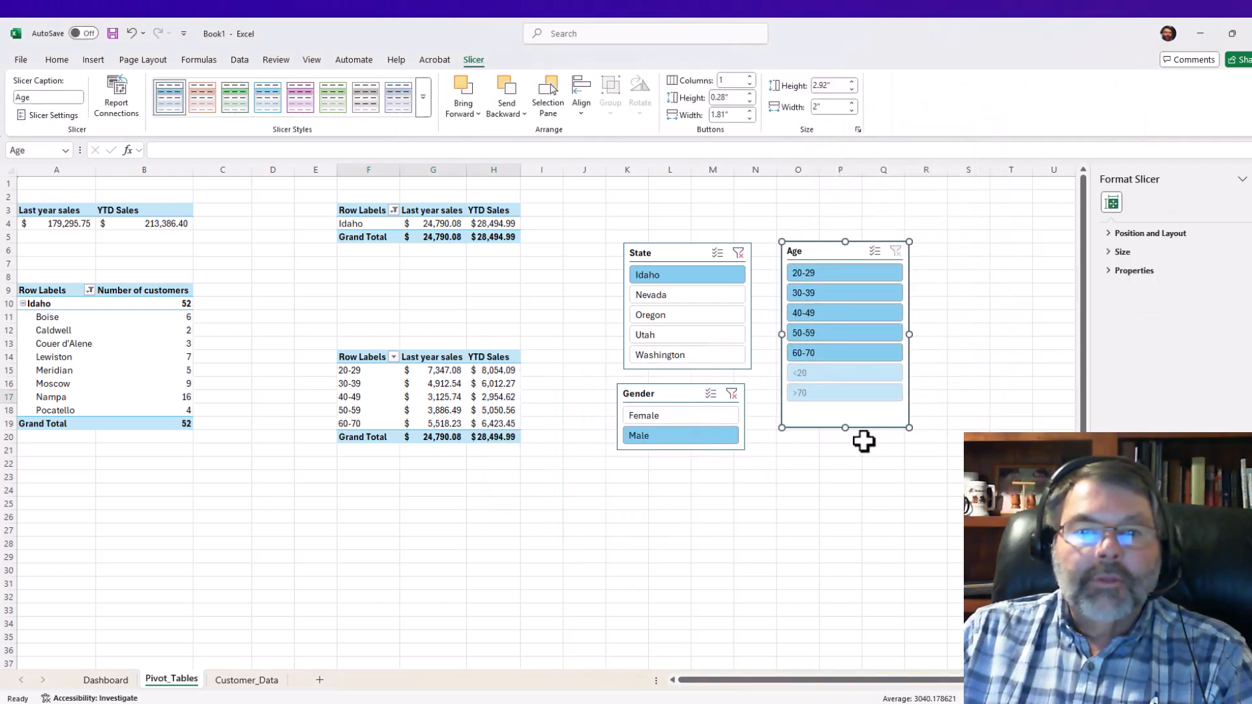
{"action": "left_click_drag", "start_coordinate": [844, 427], "coordinate": [835, 408]}
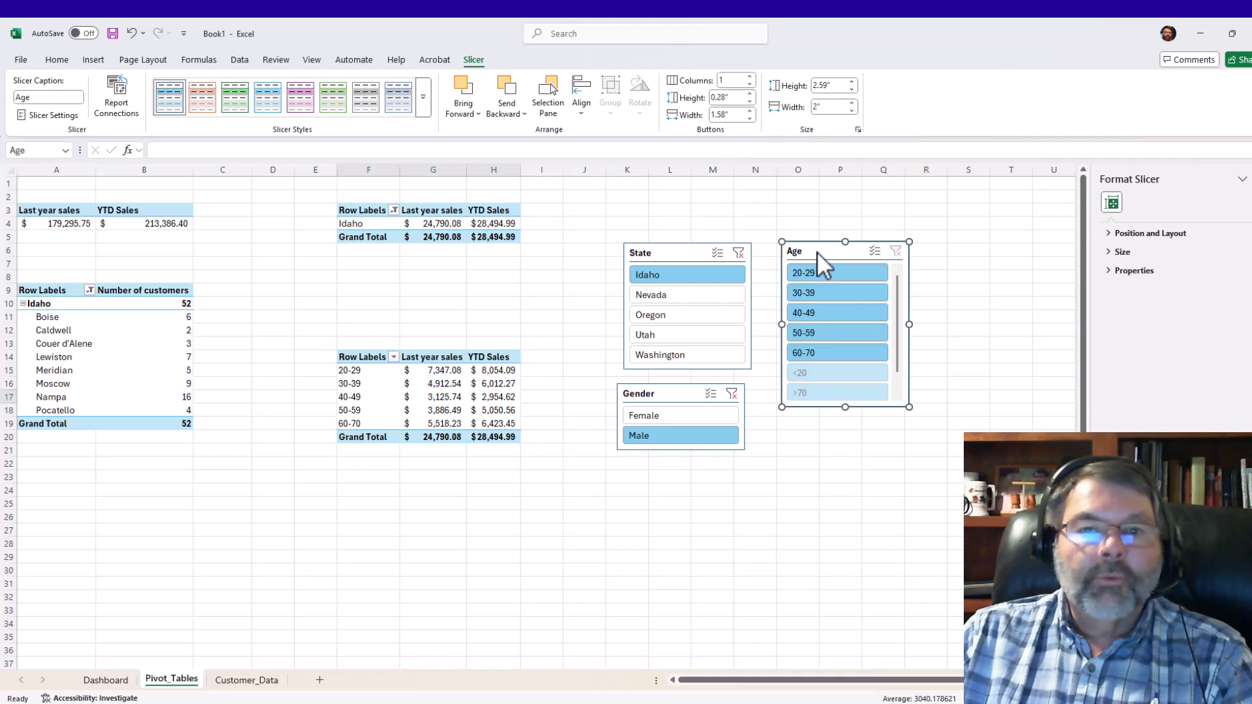
- Connect the Age slicer to PivotTable4 and PivotTable5 in addition to PivotTable6
{"action": "left_click", "coordinate": [120, 93]}
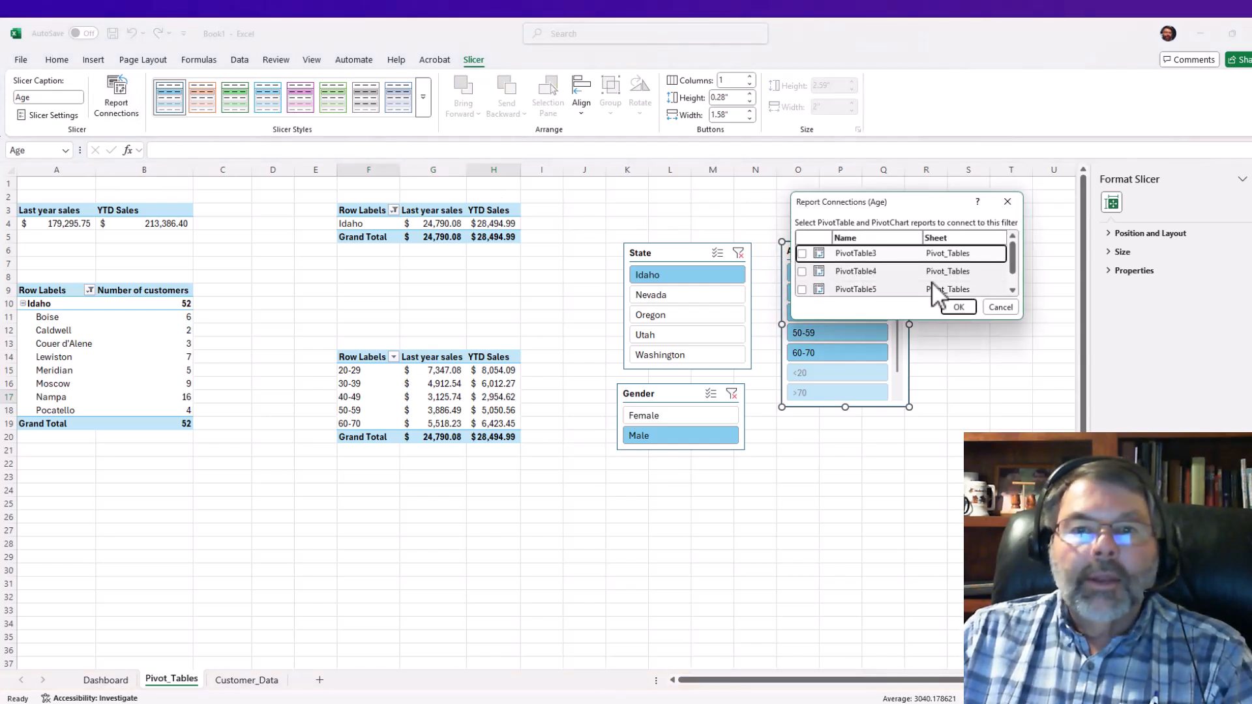
{"action": "left_click", "coordinate": [798, 273]}
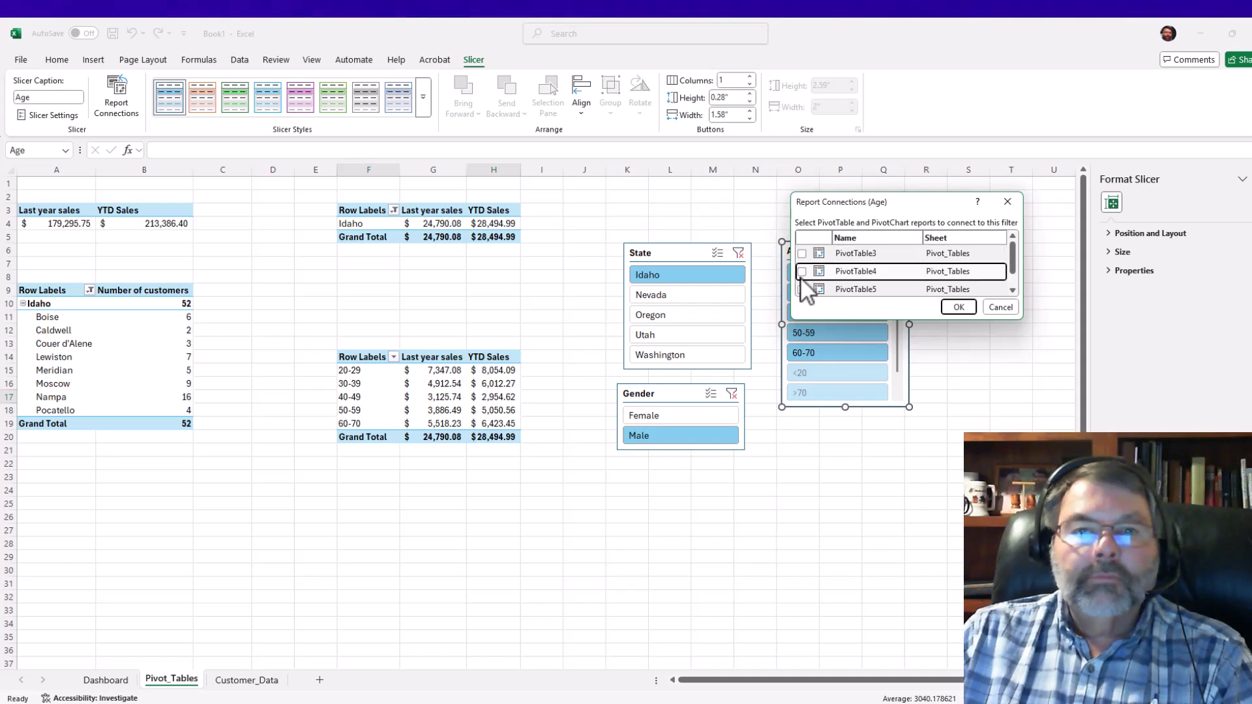
{"action": "left_click", "coordinate": [801, 271]}
{"action": "left_click", "coordinate": [801, 289]}
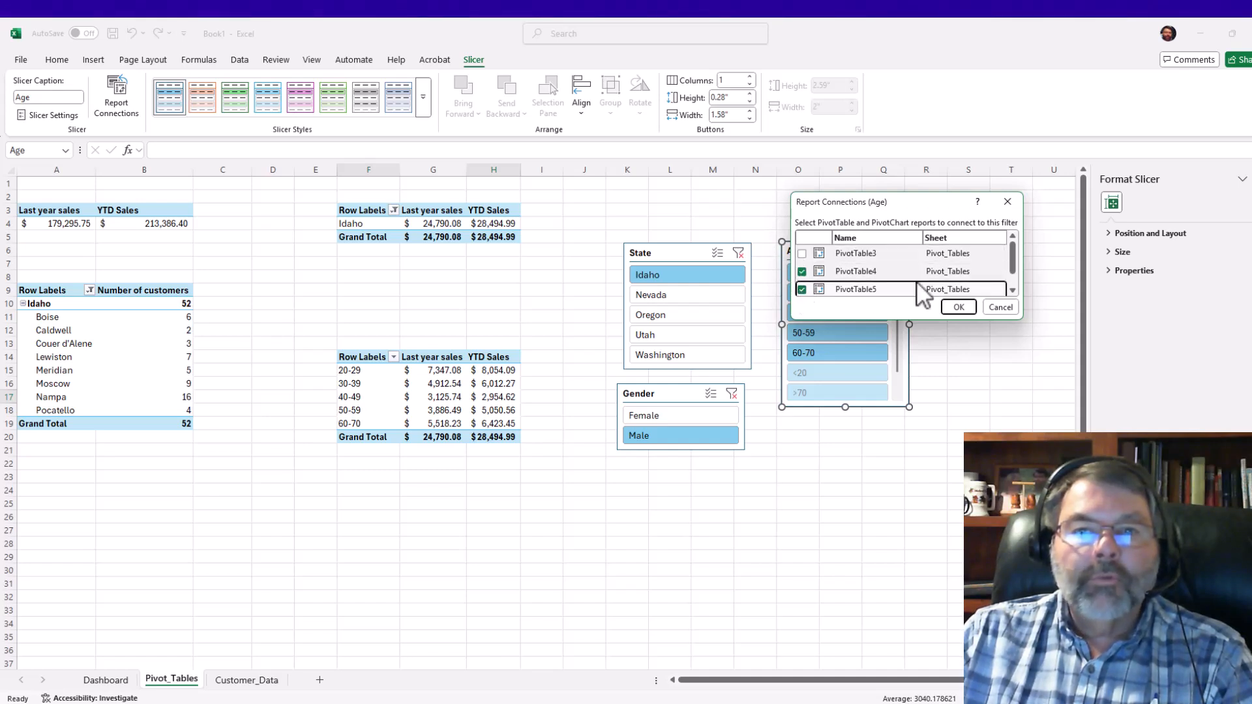
{"action": "scroll", "coordinate": [1012, 261], "scroll_direction": "down", "scroll_amount": 1}
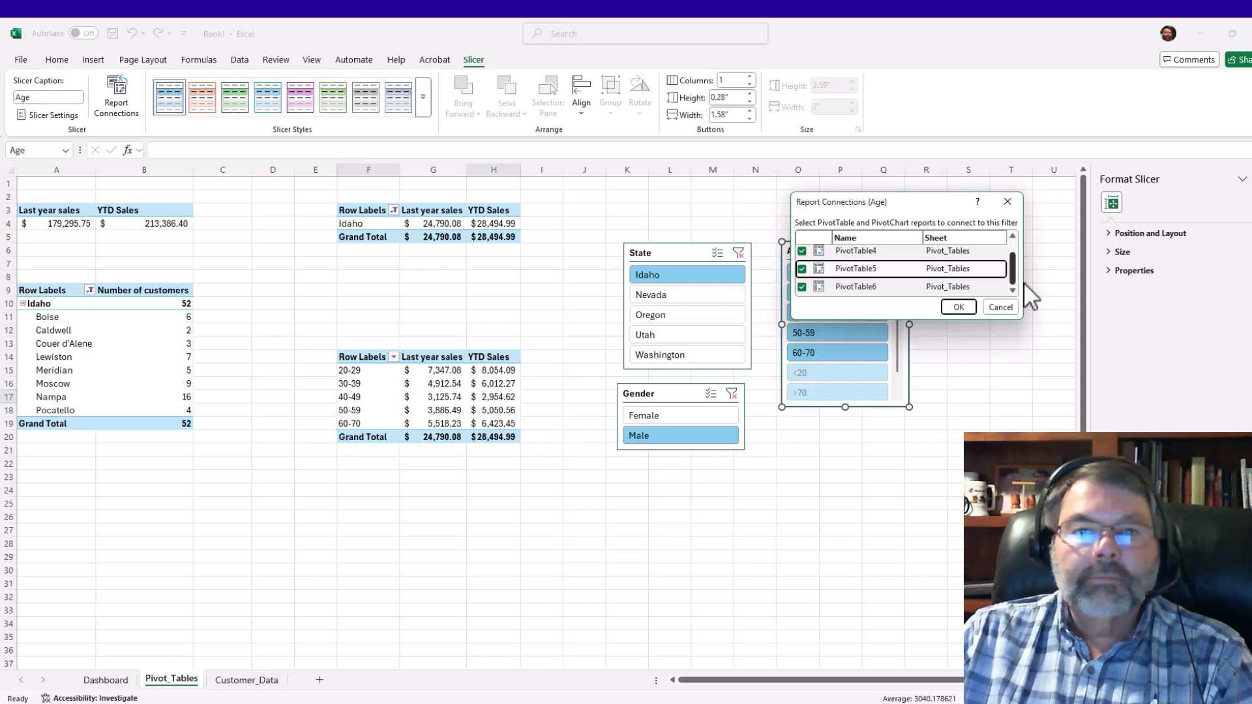
{"action": "left_click", "coordinate": [958, 308]}
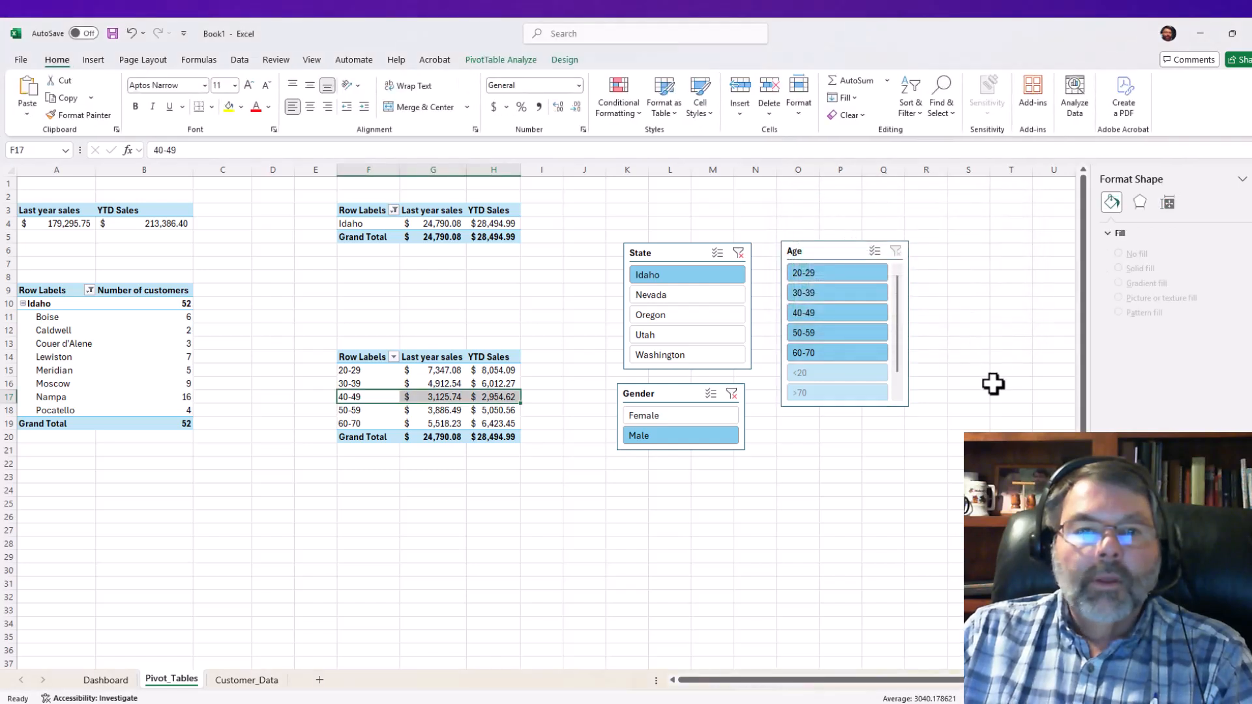
{"action": "left_click", "coordinate": [1004, 408]}
- Clear the filters of the State and Gender slicers to show all states and both genders
{"action": "left_click", "coordinate": [739, 263]}
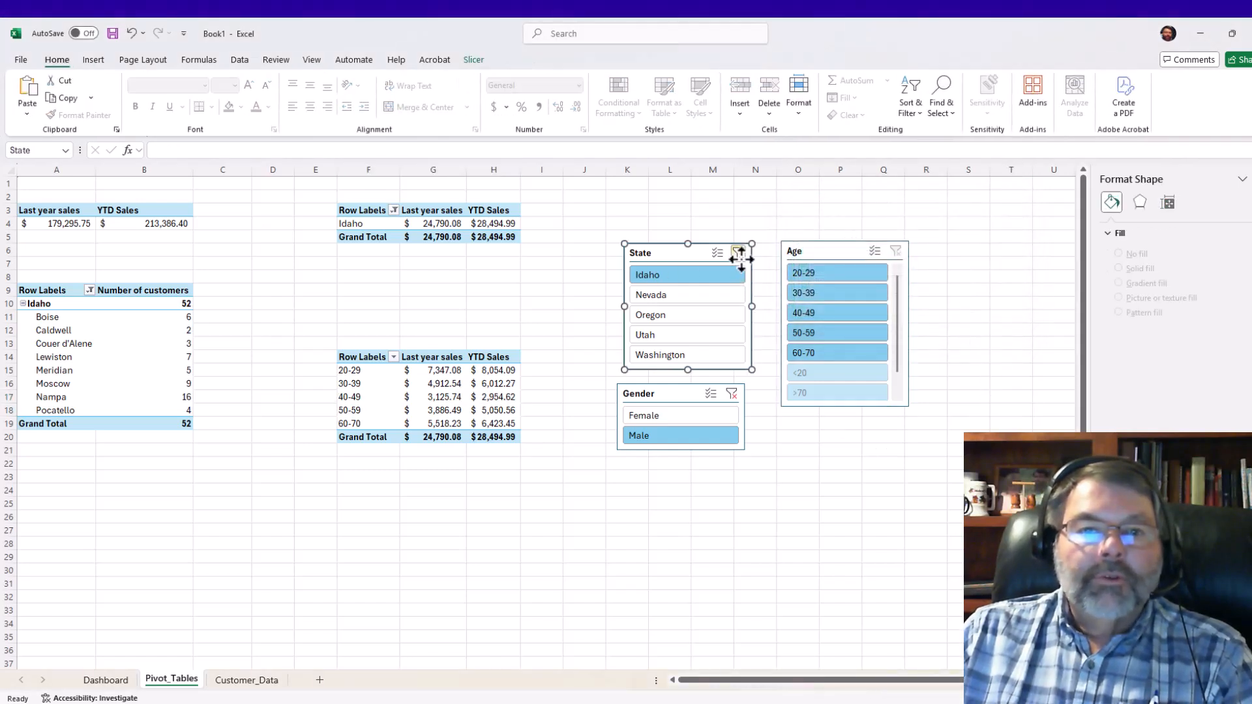
{"action": "left_click", "coordinate": [738, 253]}
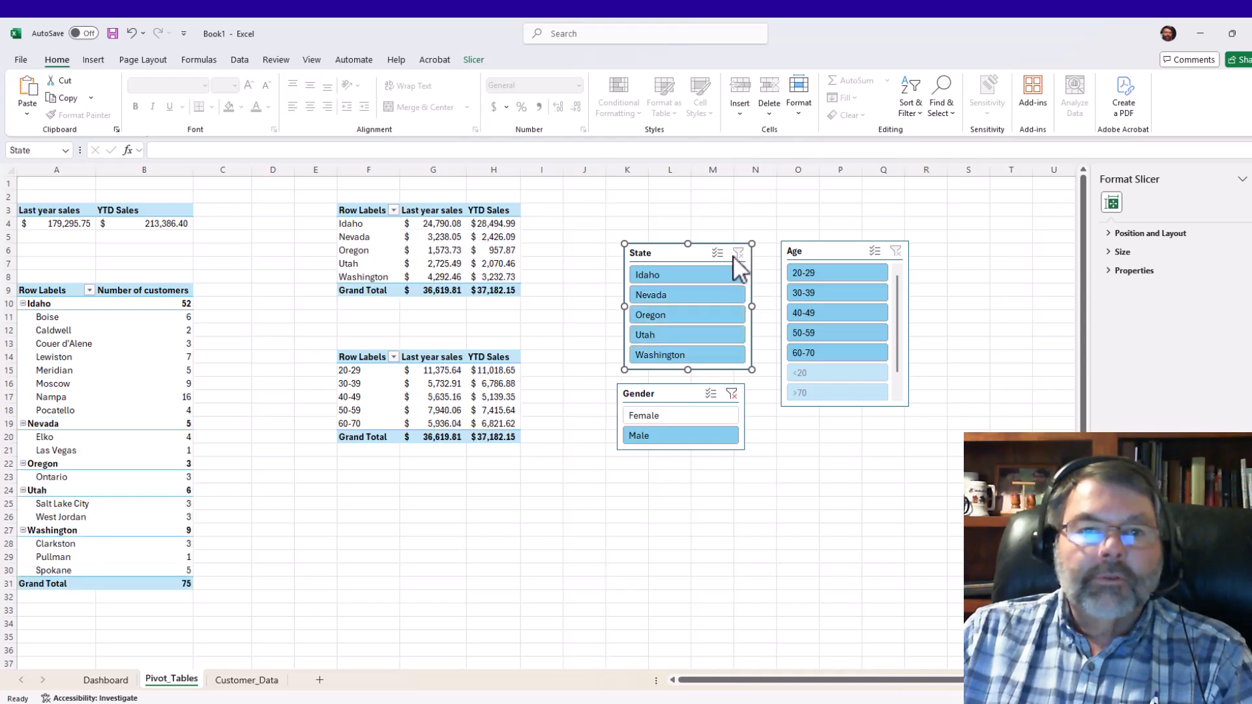
{"action": "left_click", "coordinate": [731, 394]}
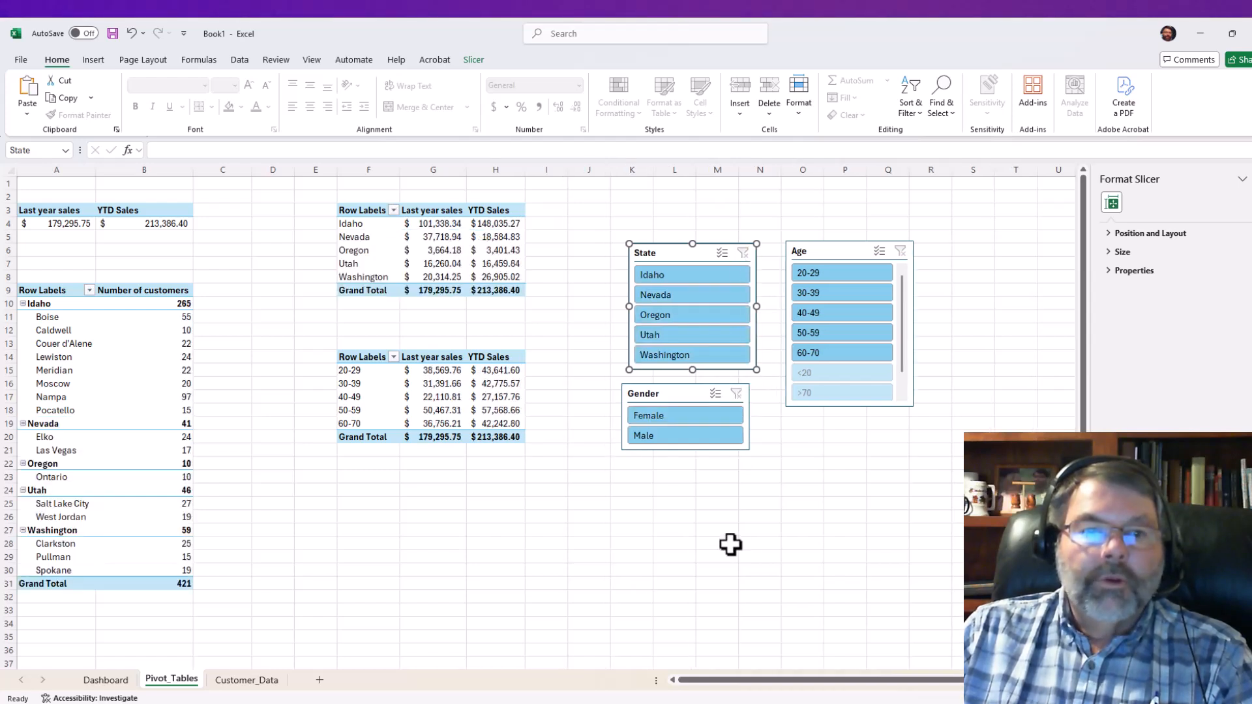
- Test the three slicers together on age 30-39, Nevada and Female, and clear all their filters
{"action": "left_click", "coordinate": [816, 295]}
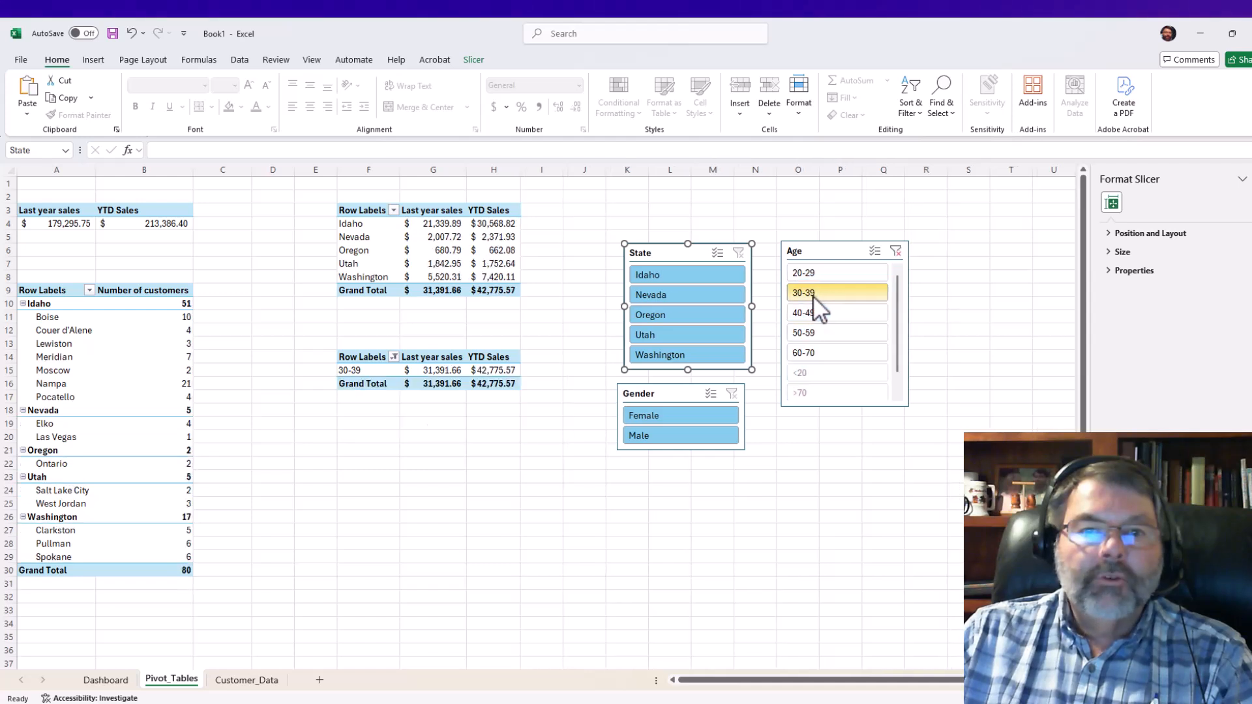
{"action": "left_click", "coordinate": [660, 295]}
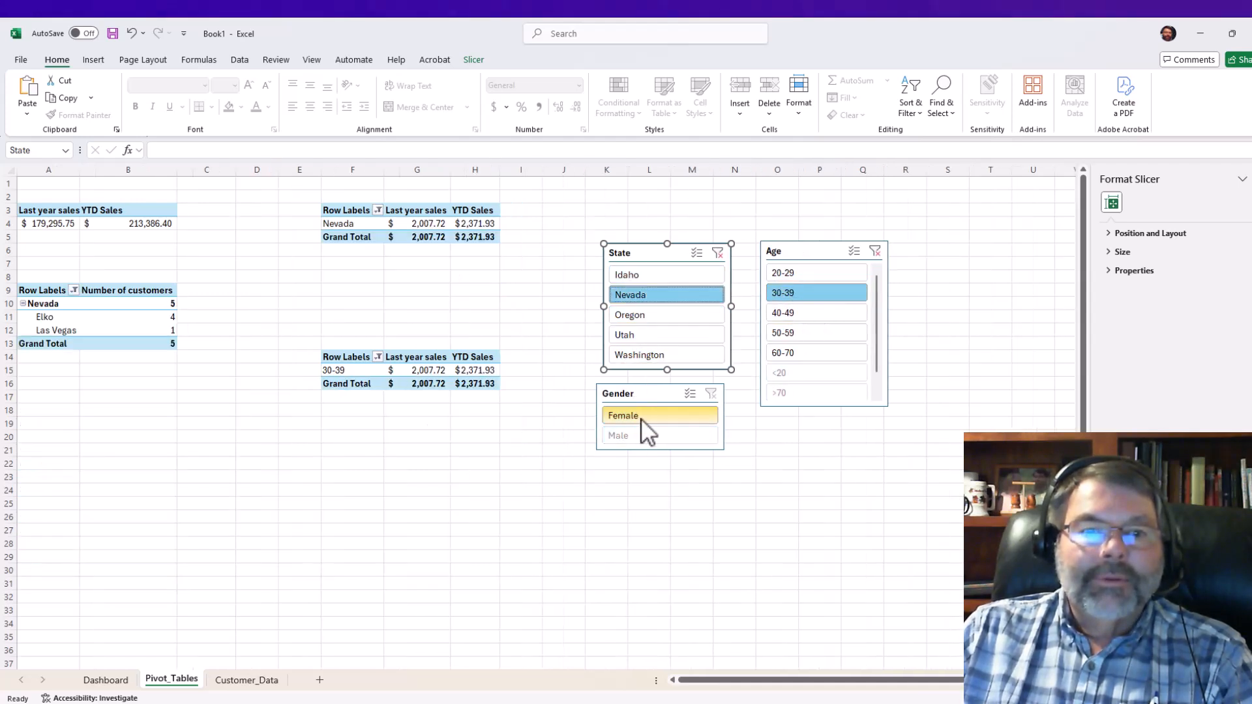
{"action": "left_click", "coordinate": [718, 252]}
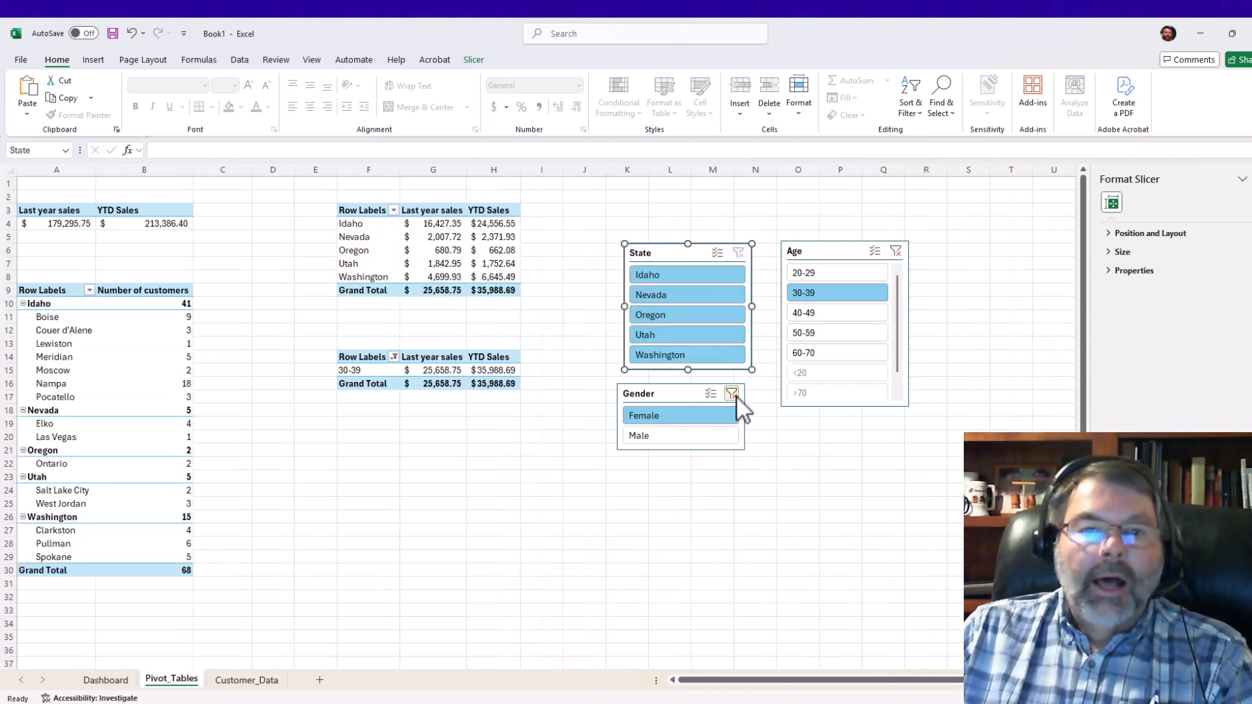
{"action": "left_click", "coordinate": [733, 394]}
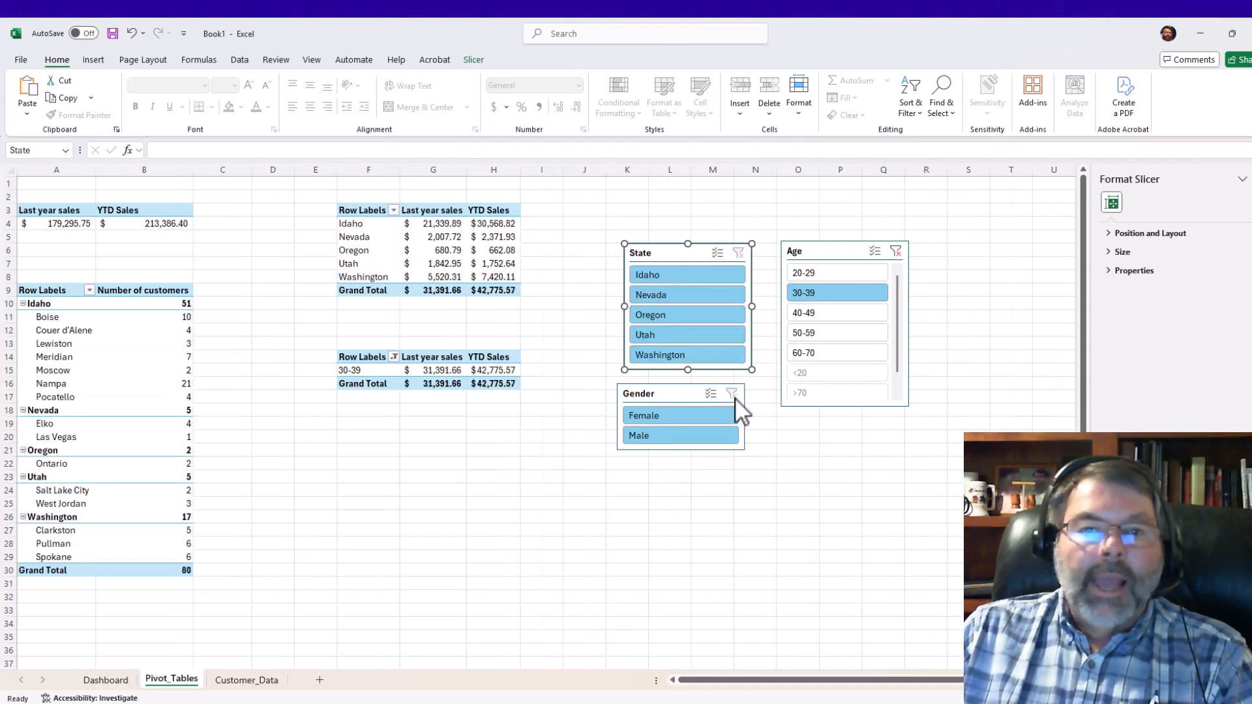
{"action": "left_click", "coordinate": [896, 252]}
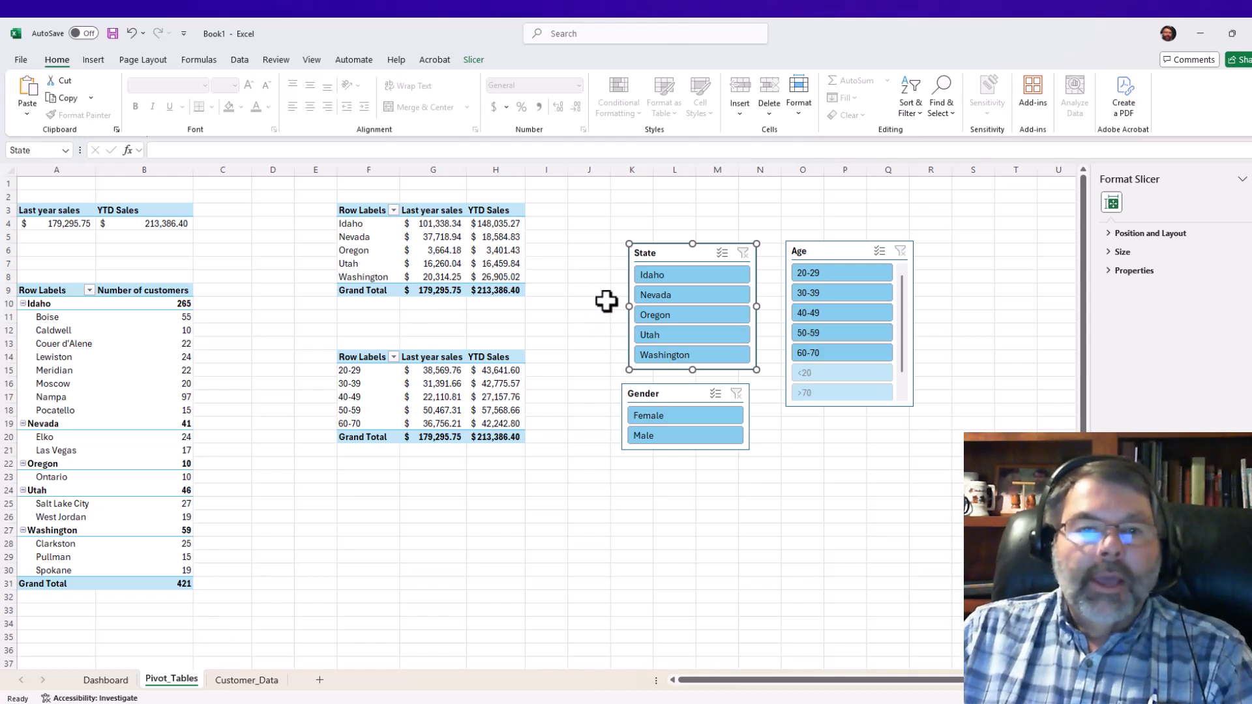
- Move the State, Gender and Age slicers together from the Pivot_Tables sheet to the Dashboard sheet
{"action": "left_click", "coordinate": [633, 385]}
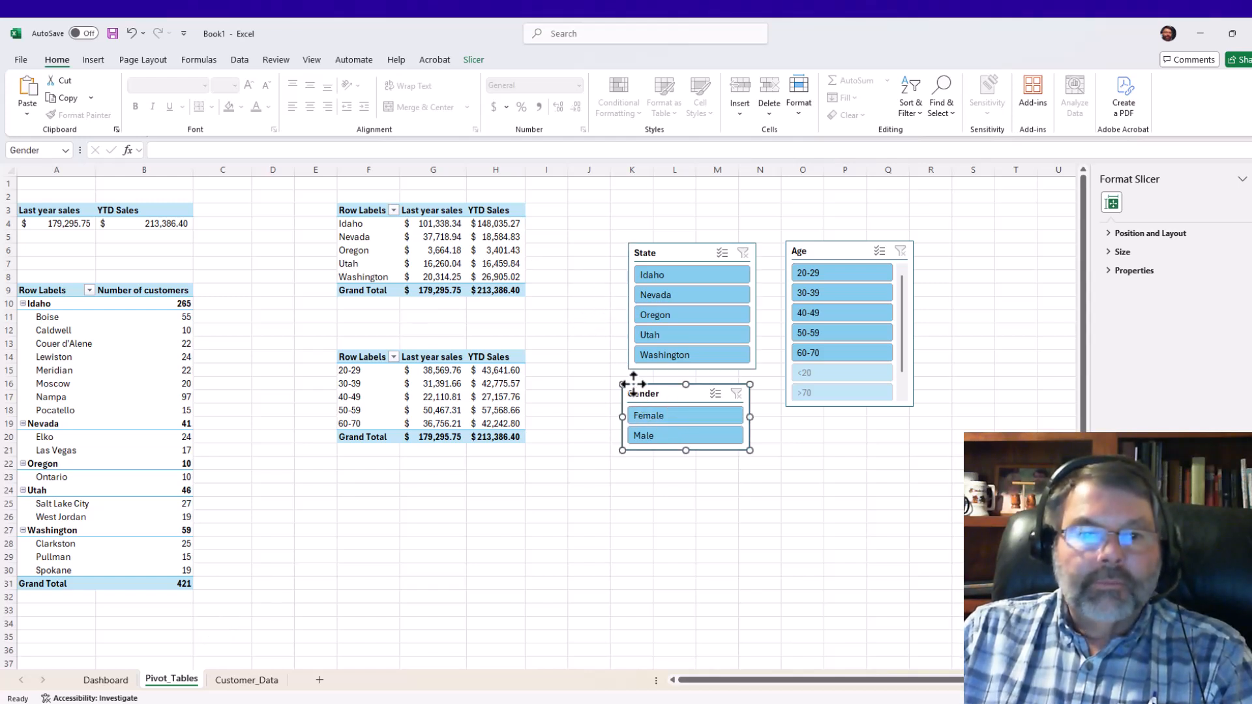
{"action": "left_click", "coordinate": [652, 246], "text": "ctrl"}
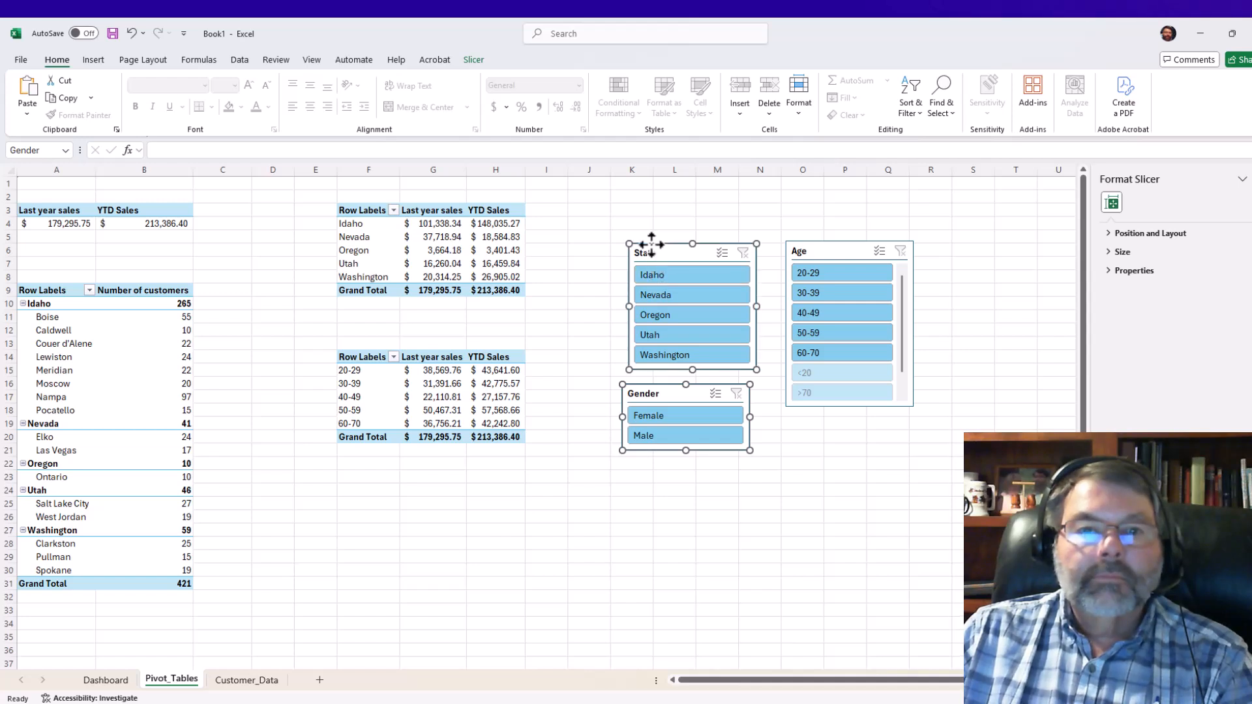
{"action": "left_click", "coordinate": [841, 246], "text": "ctrl"}
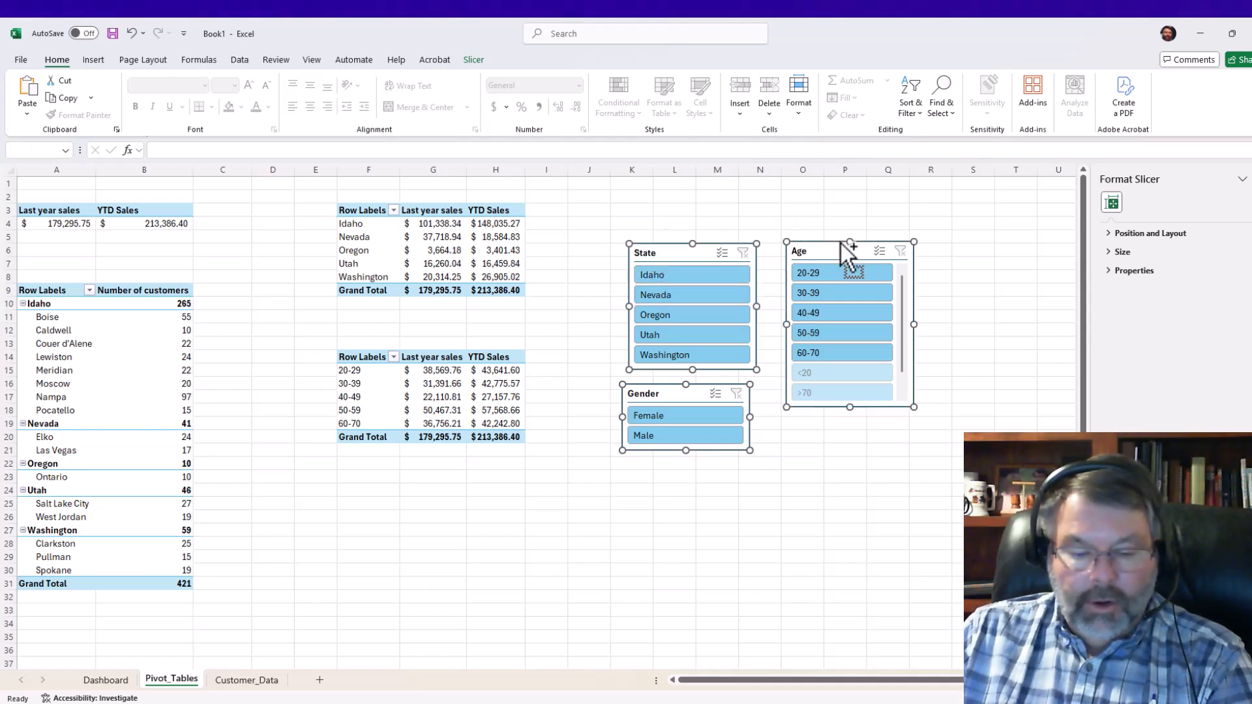
{"action": "key", "text": "ctrl+x"}
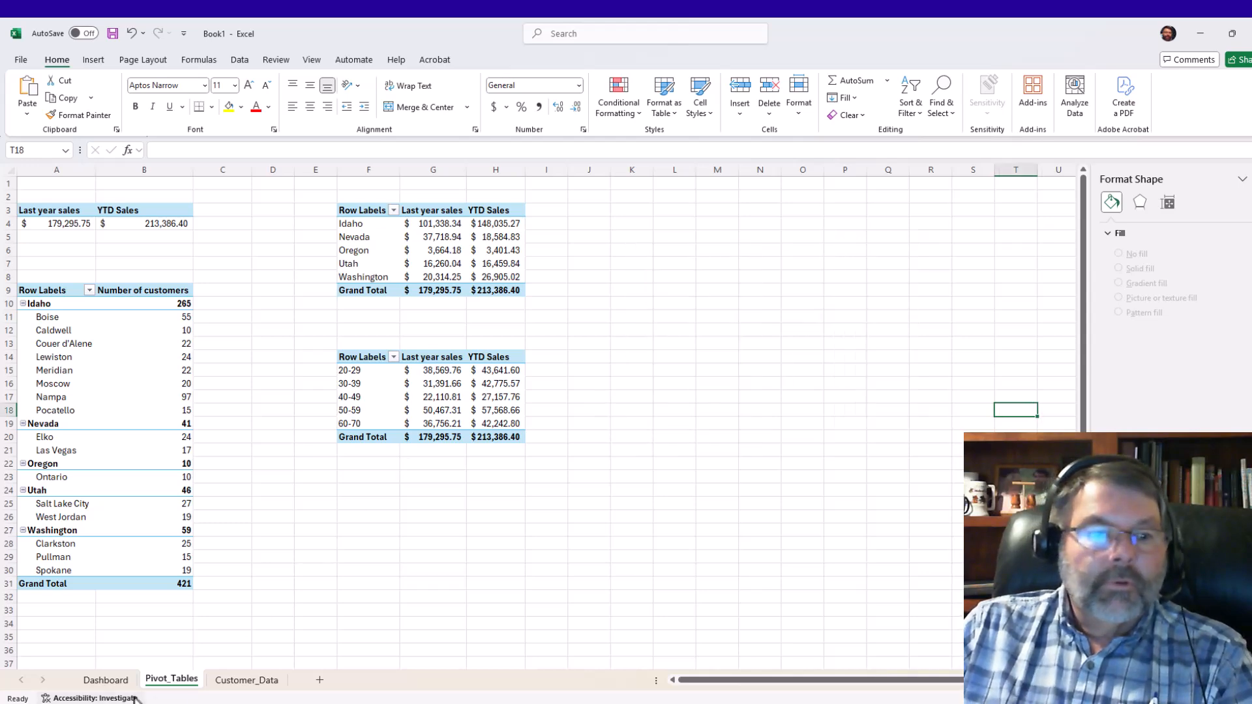
{"action": "left_click", "coordinate": [116, 681]}
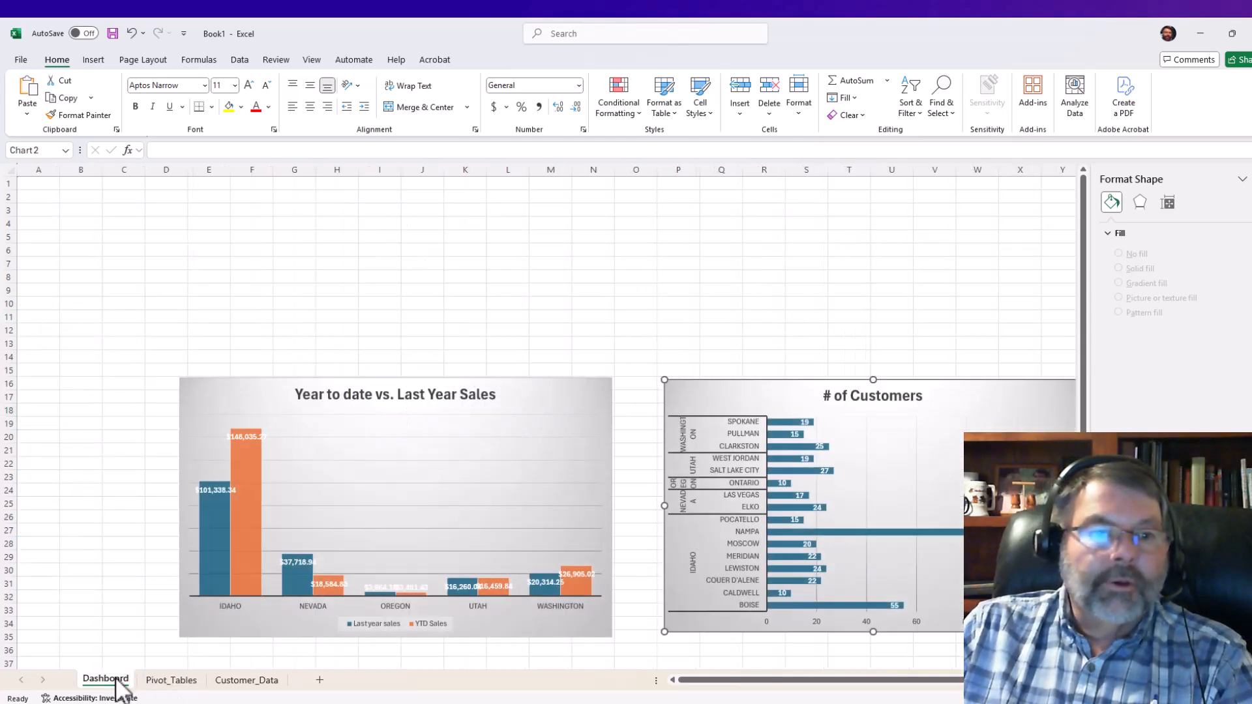
{"action": "left_click", "coordinate": [118, 238]}
{"action": "key", "text": "ctrl+v"}
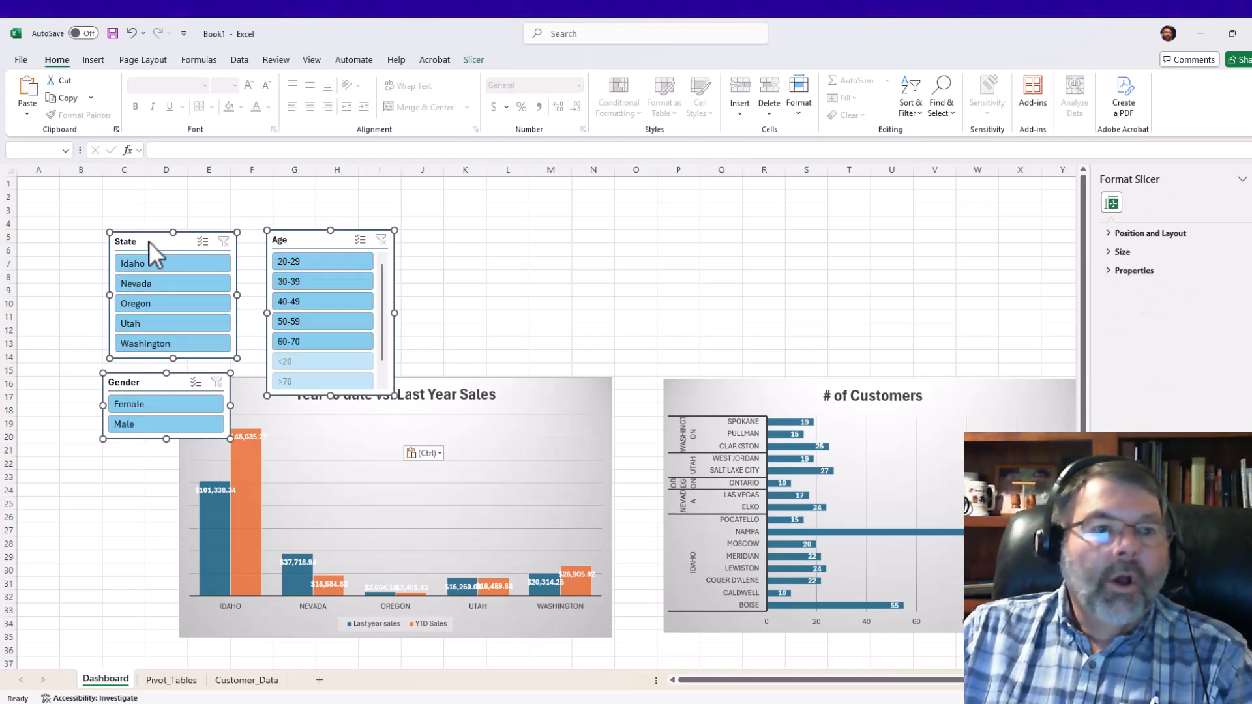
- Stack the State, Gender and Age slicers in one column over columns A to C, beside the Year to date vs. Last Year Sales chart
{"action": "left_click_drag", "start_coordinate": [145, 243], "coordinate": [69, 228]}
{"action": "left_click", "coordinate": [422, 250]}
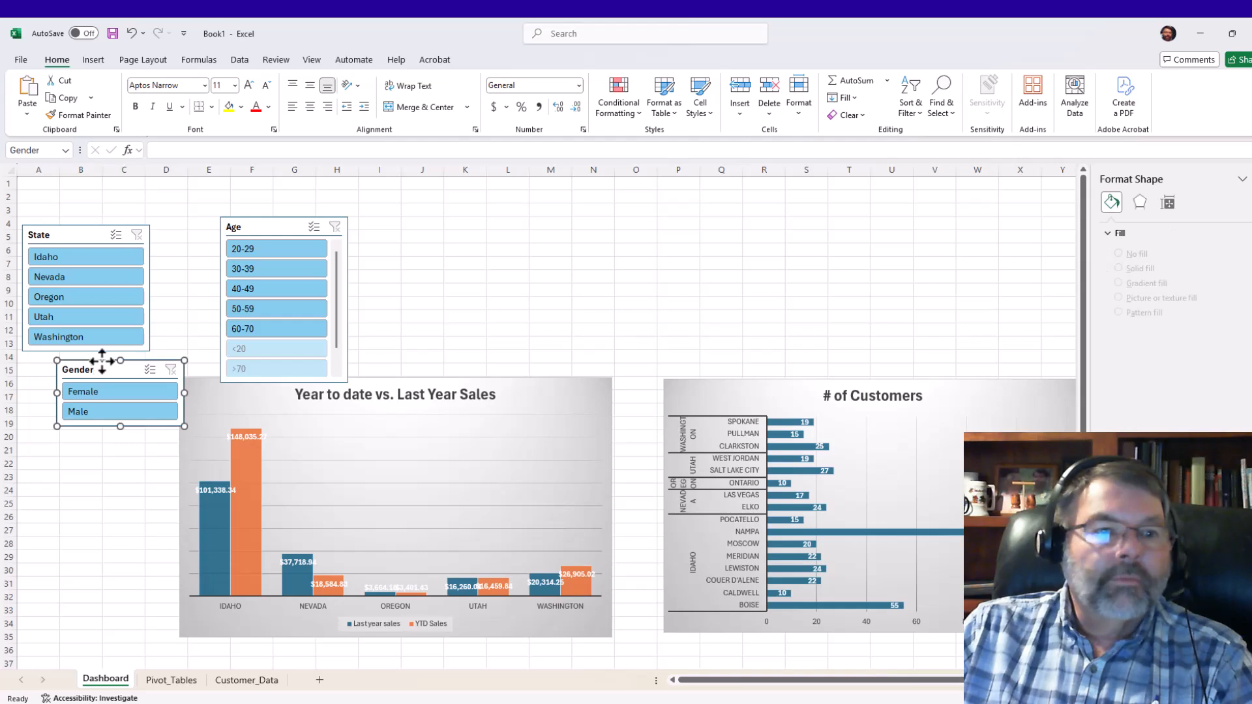
{"action": "left_click_drag", "start_coordinate": [101, 361], "coordinate": [71, 358]}
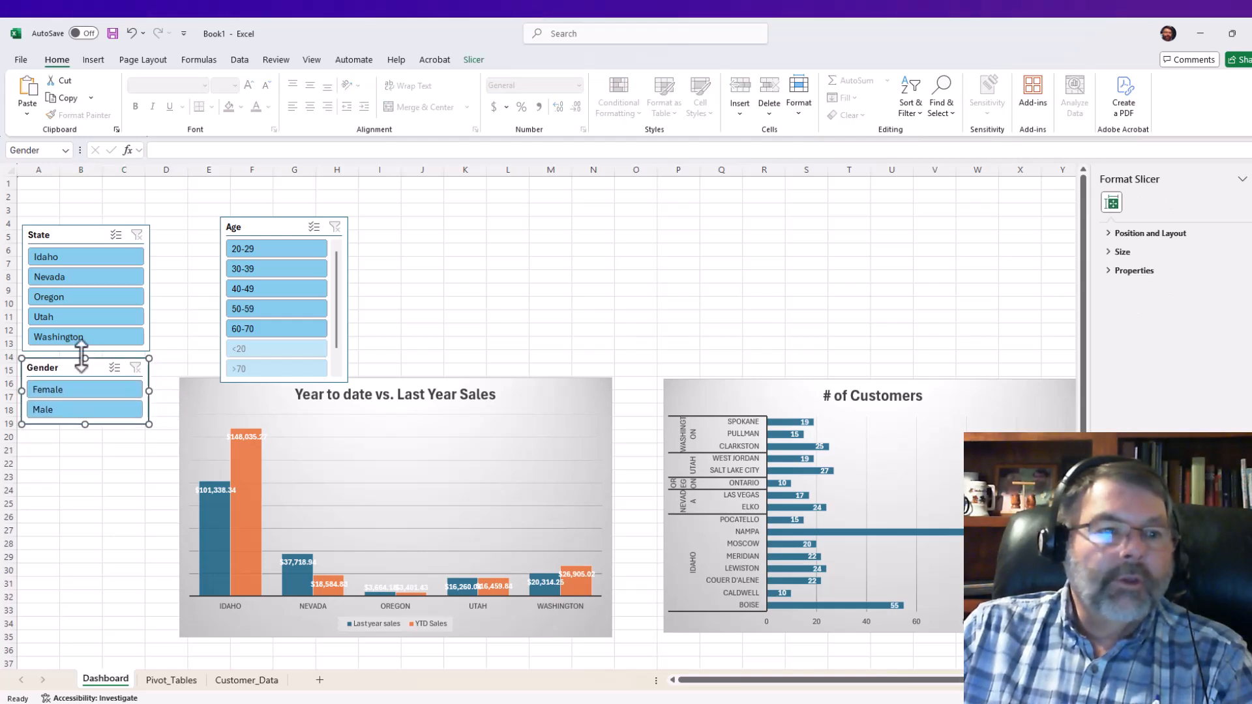
{"action": "left_click_drag", "start_coordinate": [251, 217], "coordinate": [52, 432]}
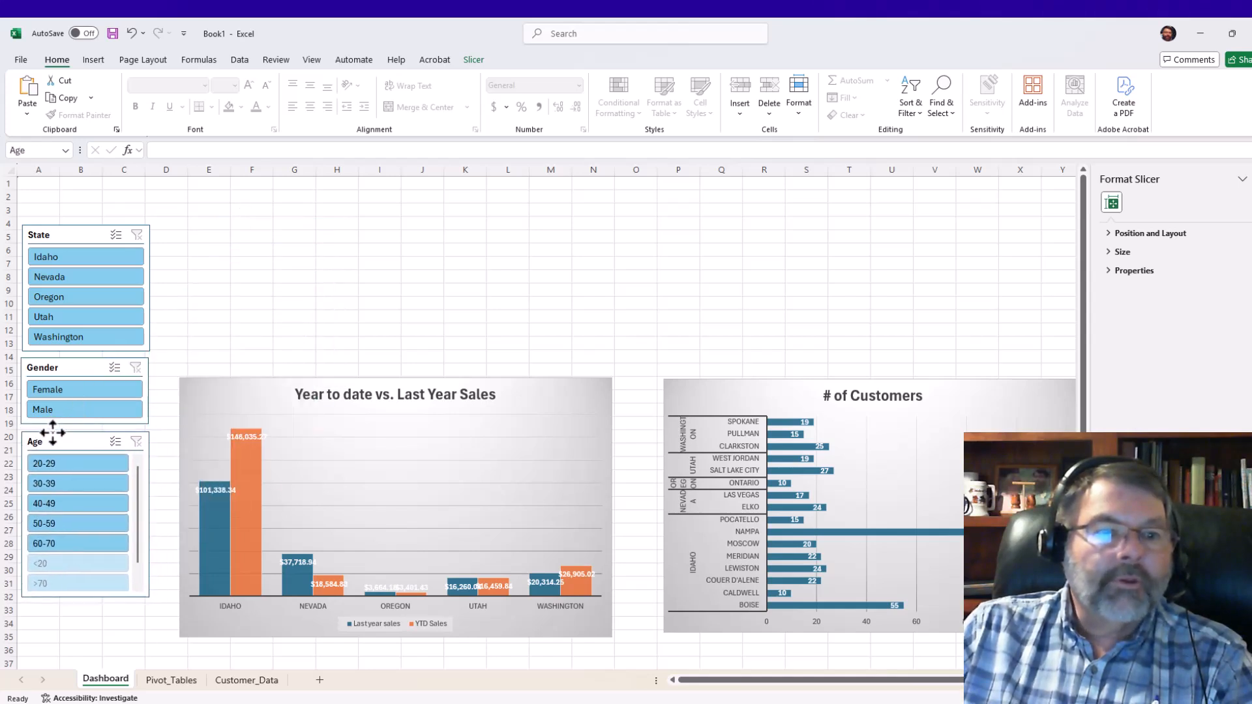
{"action": "left_click", "coordinate": [238, 247]}
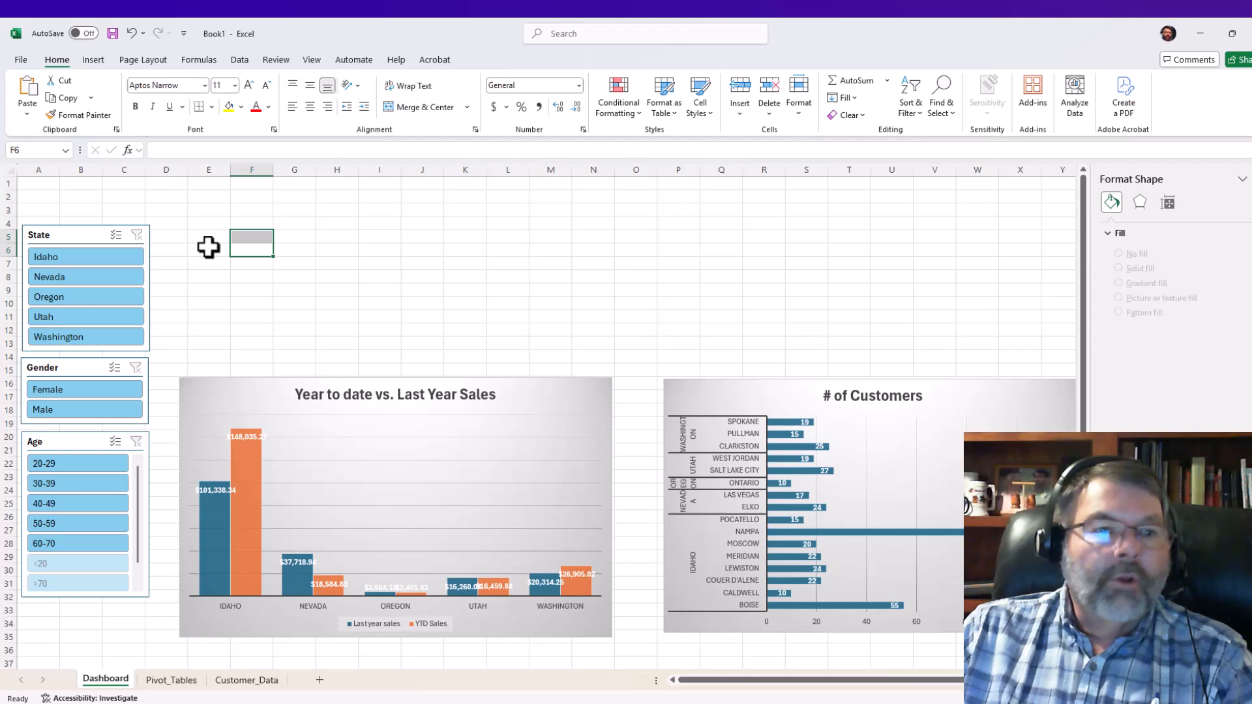
- Test the dashboard slicers on Nevada, Oregon, Utah and Washington, both genders and age 20-29, and clear all their filters
{"action": "left_click", "coordinate": [64, 274]}
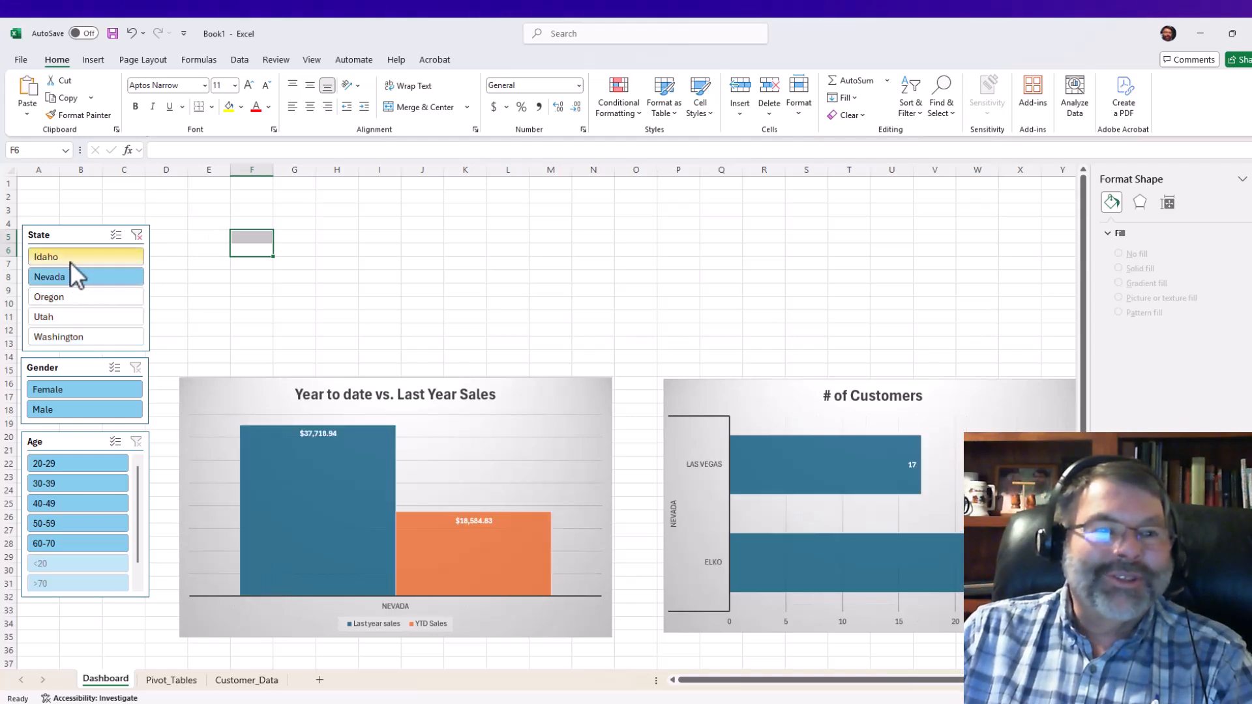
{"action": "left_click", "coordinate": [92, 299]}
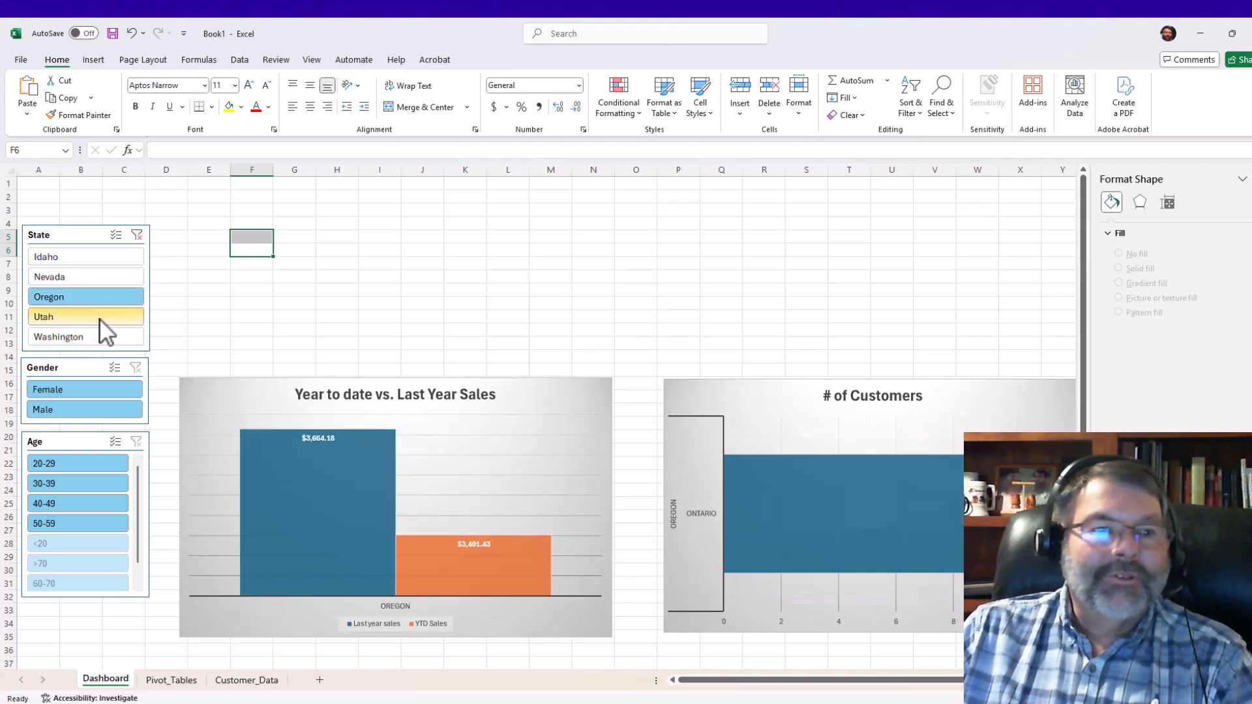
{"action": "left_click", "coordinate": [99, 318]}
{"action": "left_click", "coordinate": [95, 338]}
{"action": "left_click", "coordinate": [84, 389]}
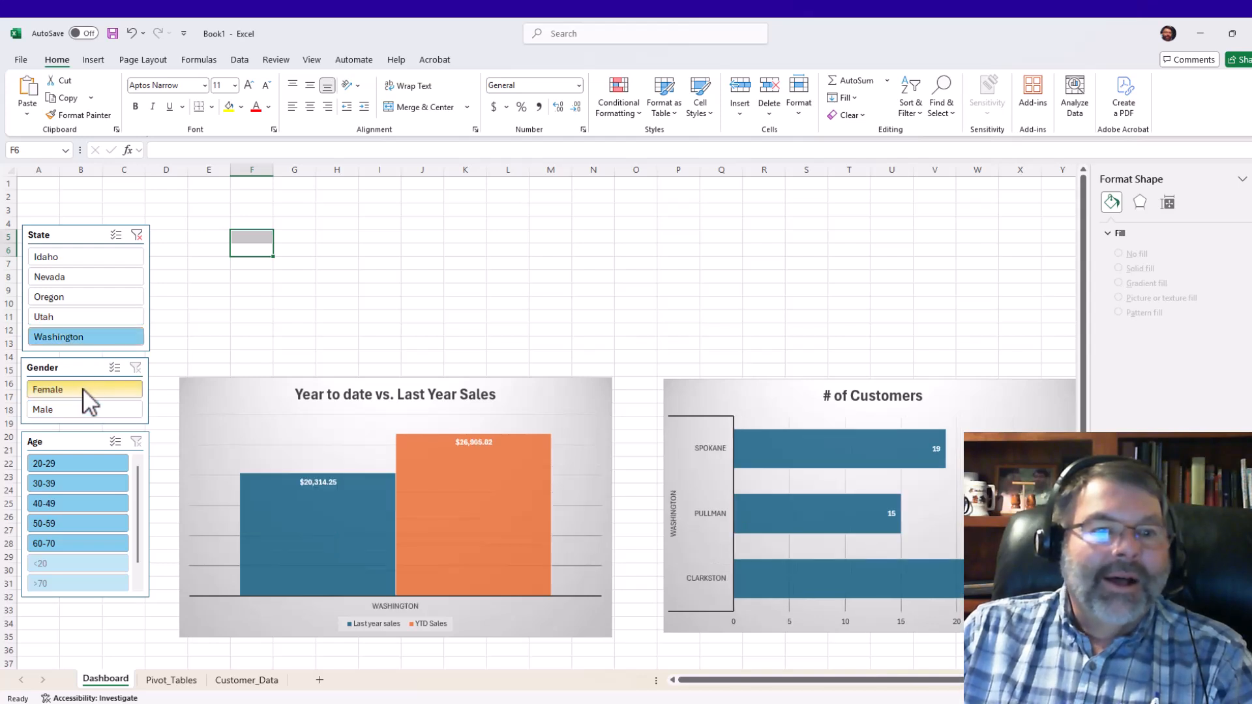
{"action": "left_click", "coordinate": [87, 408]}
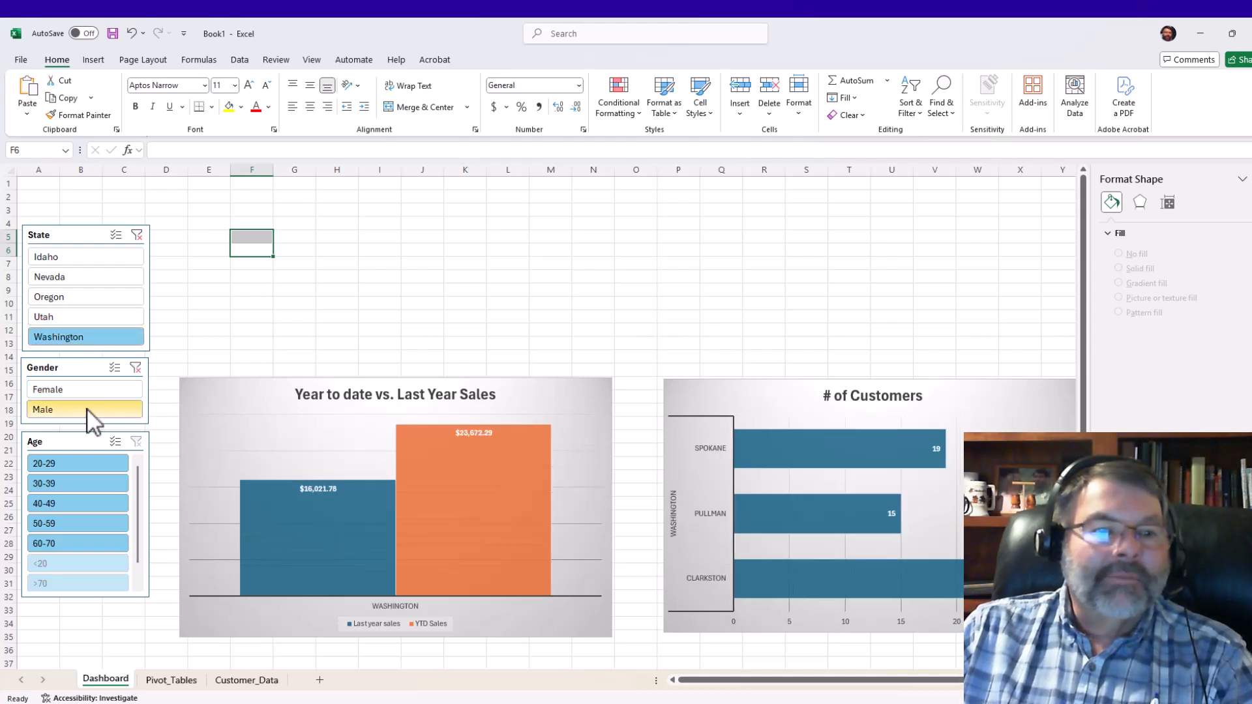
{"action": "left_click", "coordinate": [92, 515]}
{"action": "left_click", "coordinate": [91, 464]}
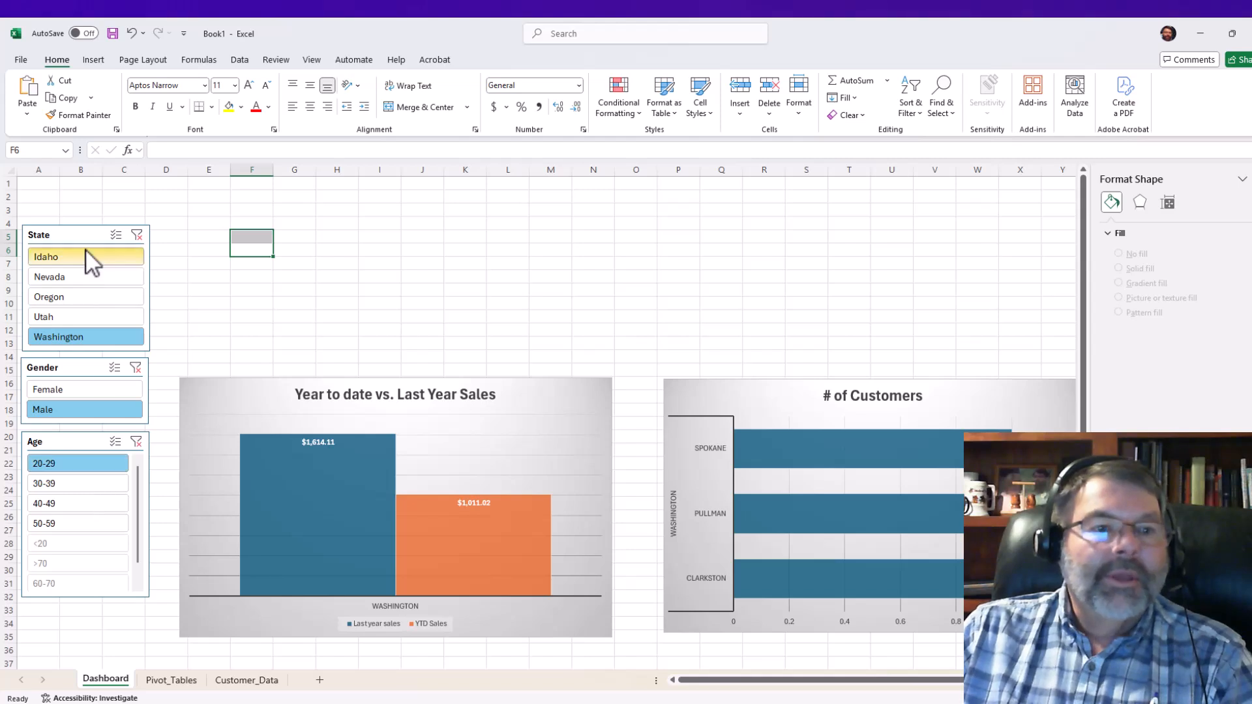
{"action": "left_click", "coordinate": [138, 236]}
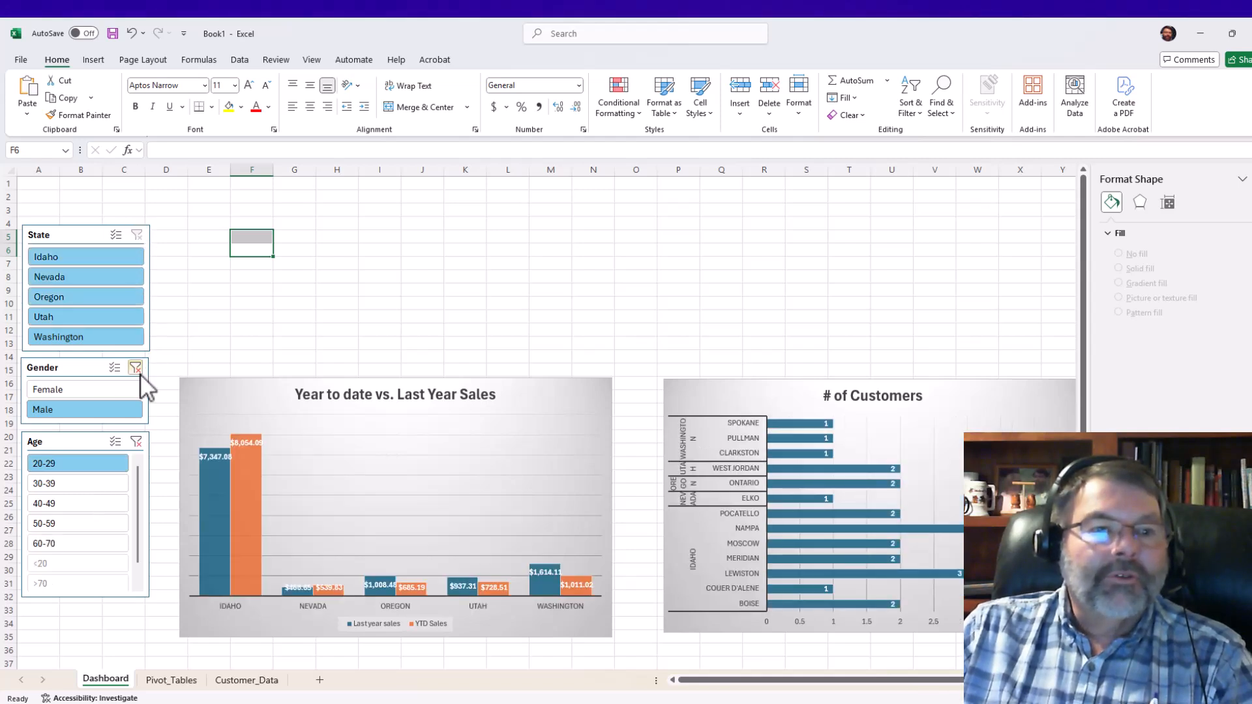
{"action": "left_click", "coordinate": [135, 367]}
{"action": "left_click", "coordinate": [135, 441]}
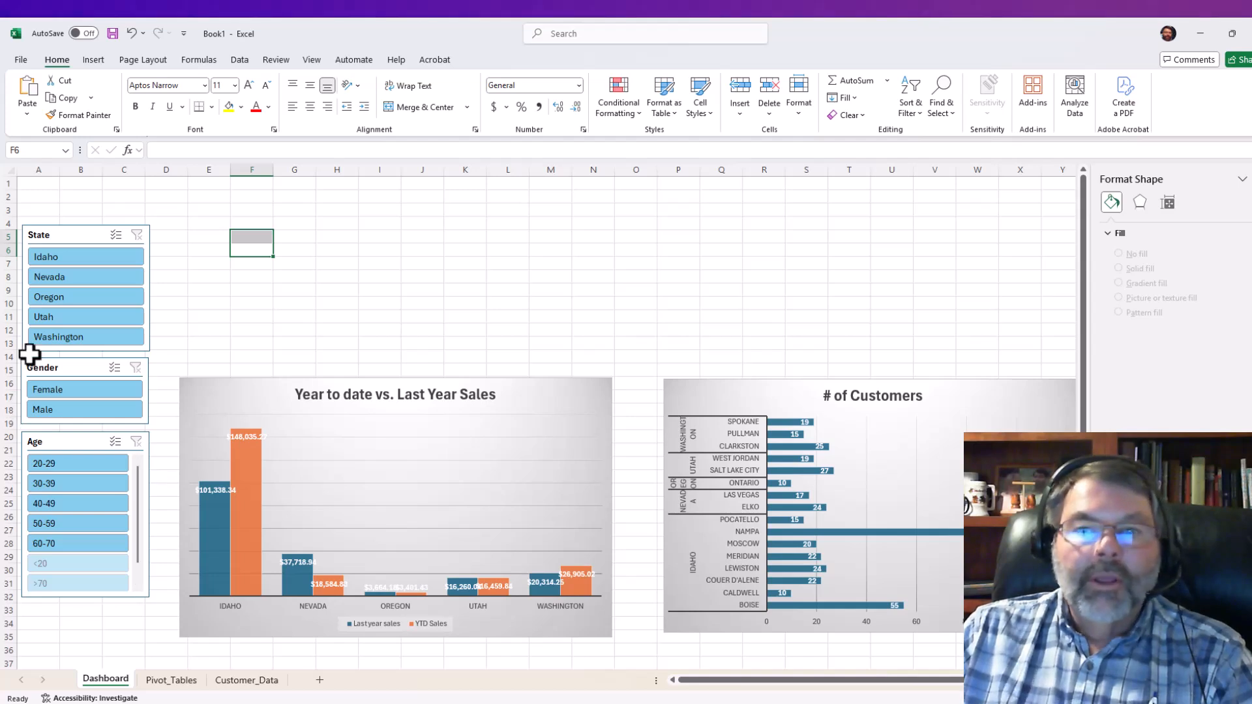
- Close the formatting pane and merge and center cells A1:Y1 across the top of the Dashboard sheet
{"action": "left_click", "coordinate": [338, 279]}
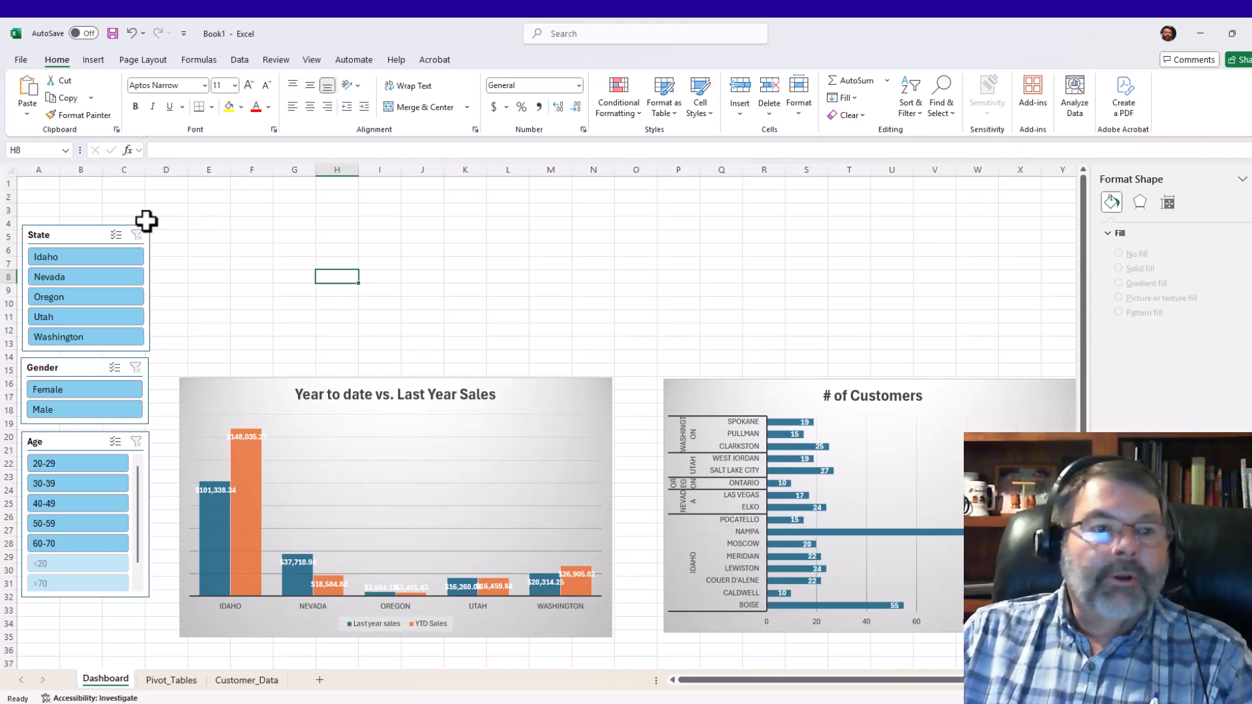
{"action": "left_click_drag", "start_coordinate": [28, 181], "coordinate": [1041, 181]}
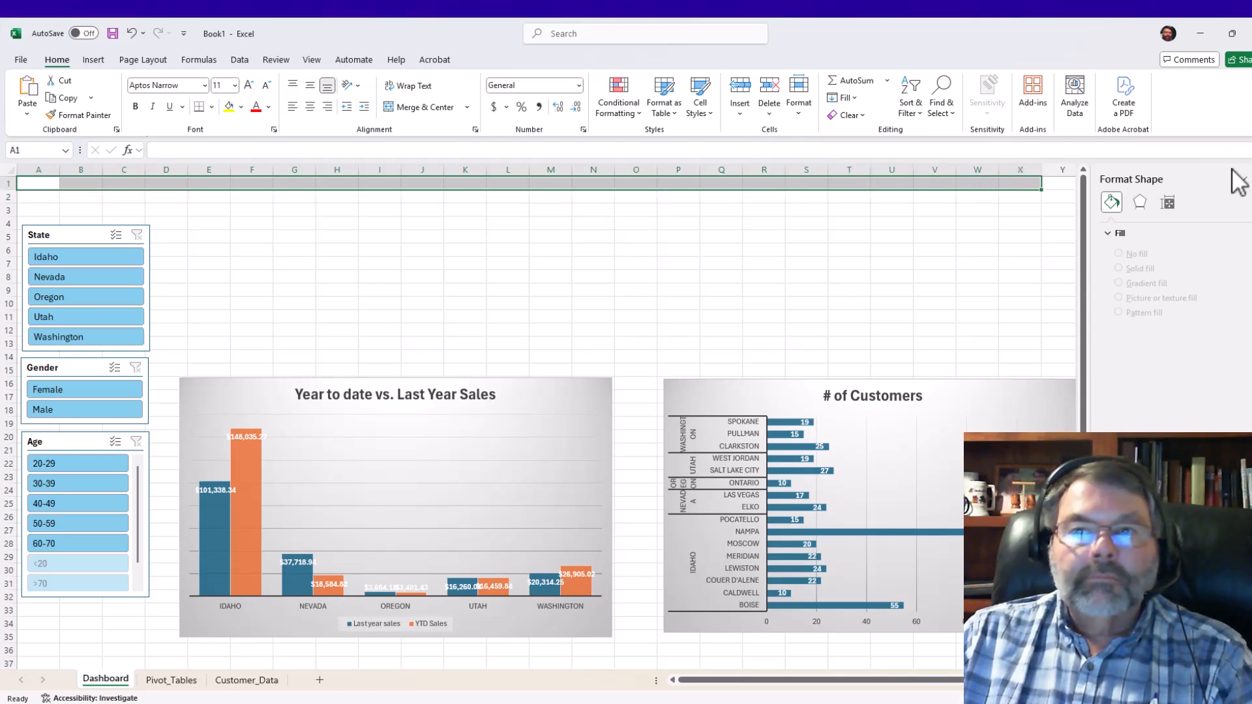
{"action": "left_click", "coordinate": [1251, 180]}
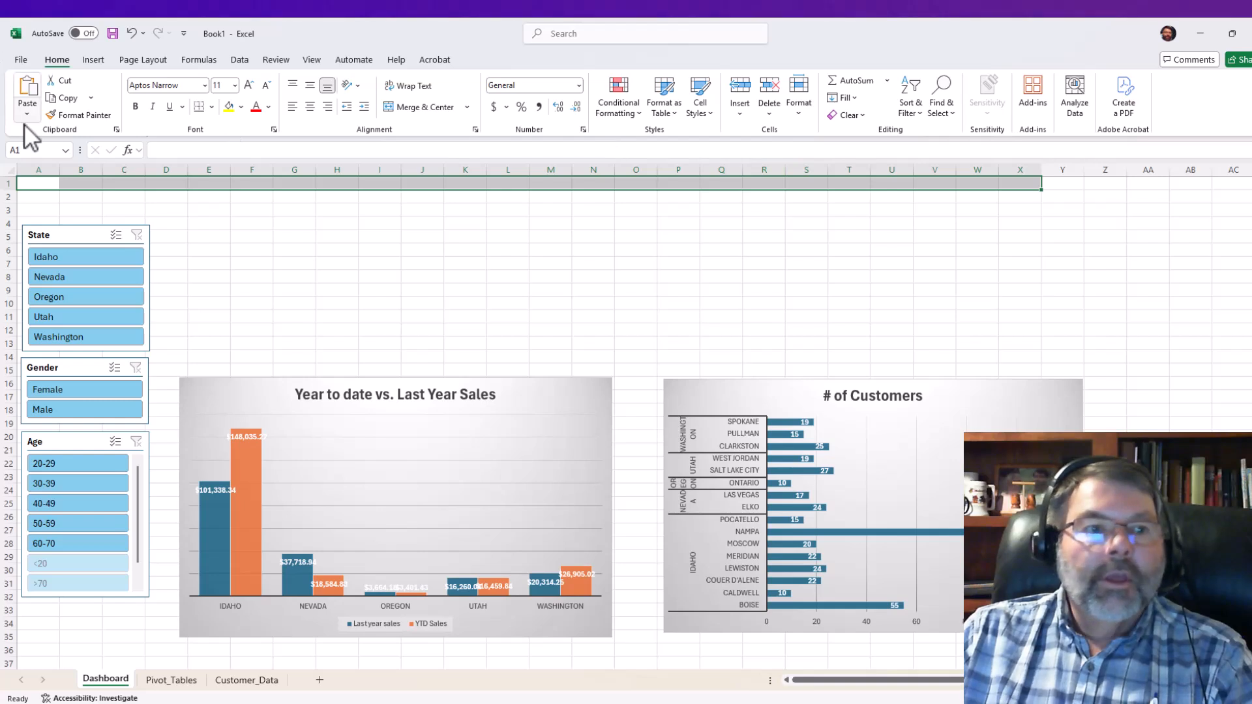
{"action": "left_click_drag", "start_coordinate": [45, 184], "coordinate": [1074, 184]}
{"action": "left_click", "coordinate": [411, 108]}
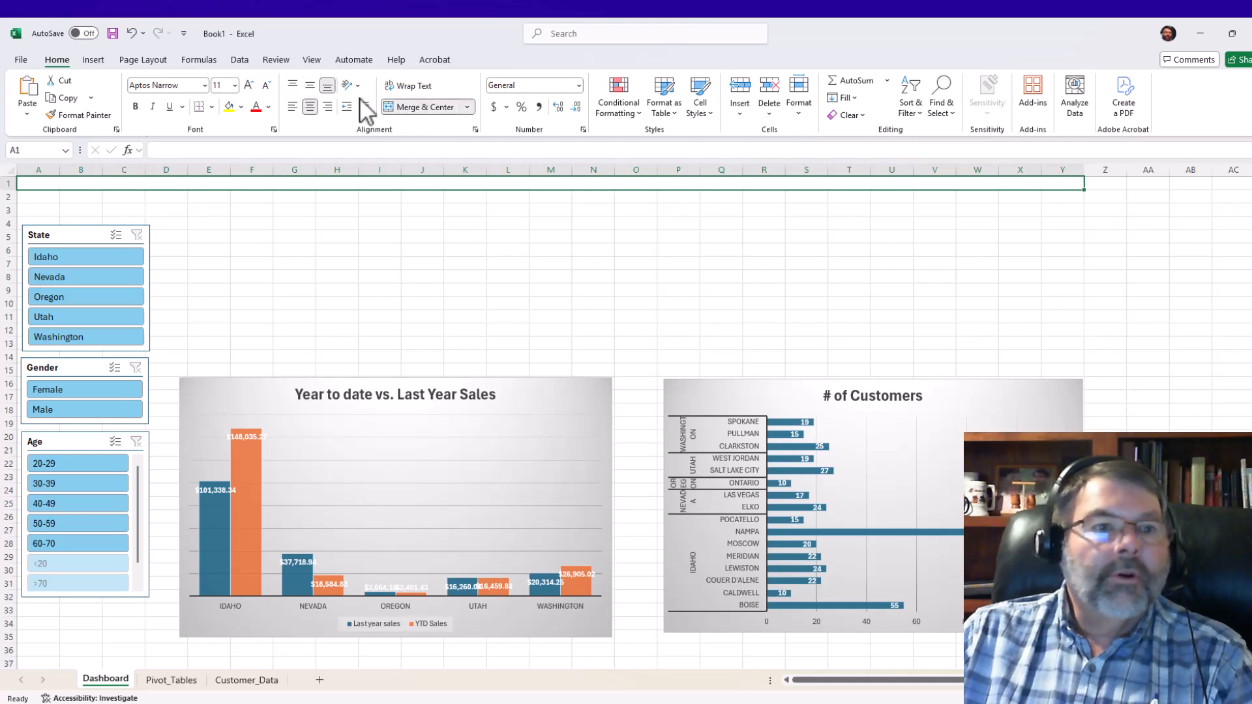
- Set the merged title cell's font size to 36 and enter the title "Sales Dashboard"
{"action": "left_click", "coordinate": [235, 85]}
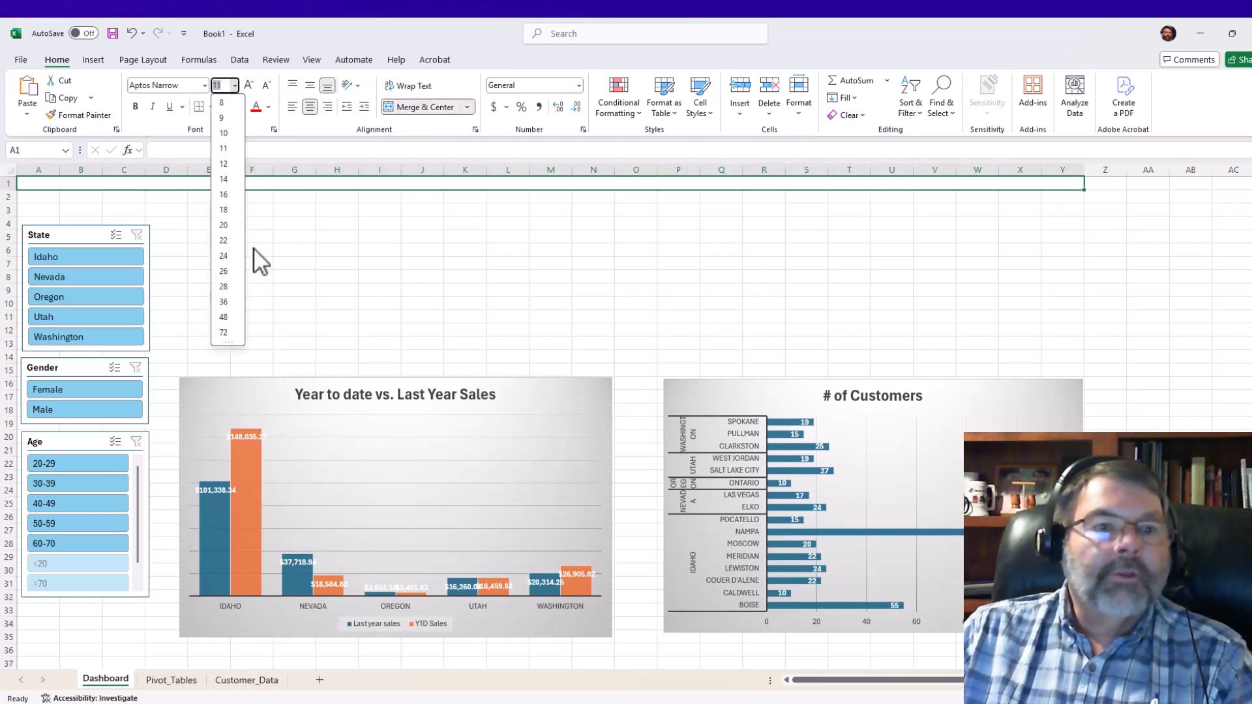
{"action": "left_click", "coordinate": [225, 303]}
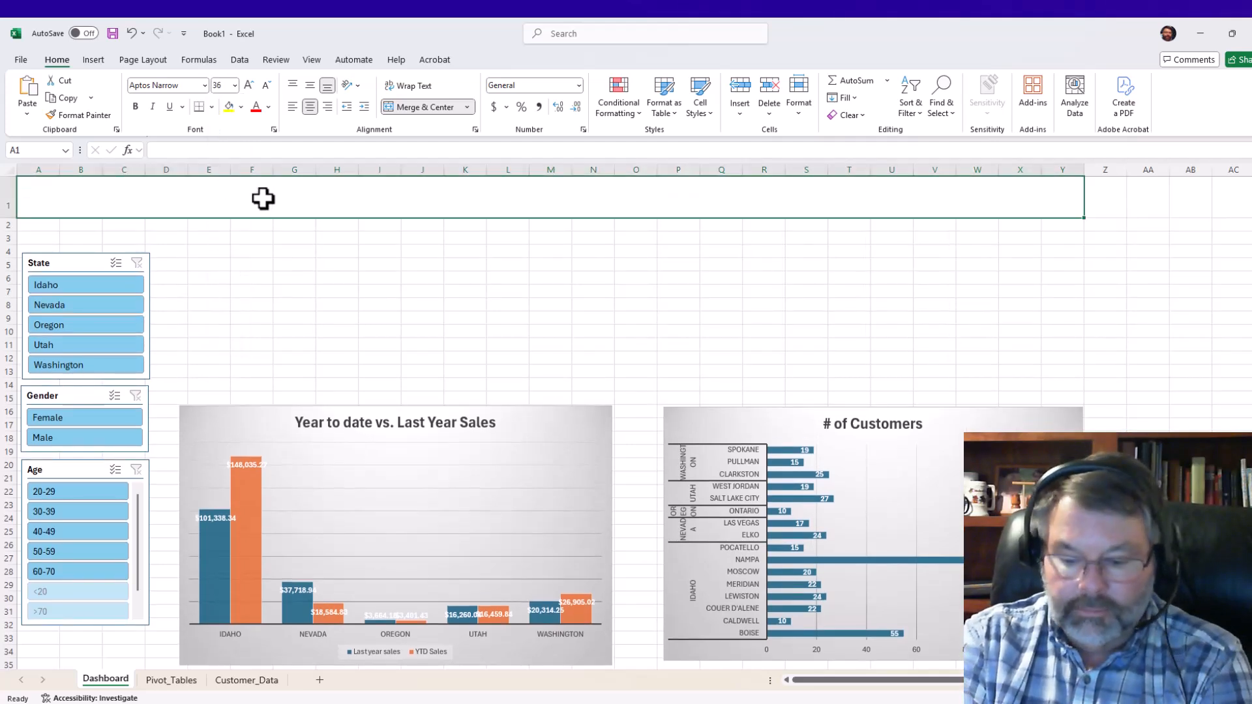
{"action": "type", "text": "Sales "}
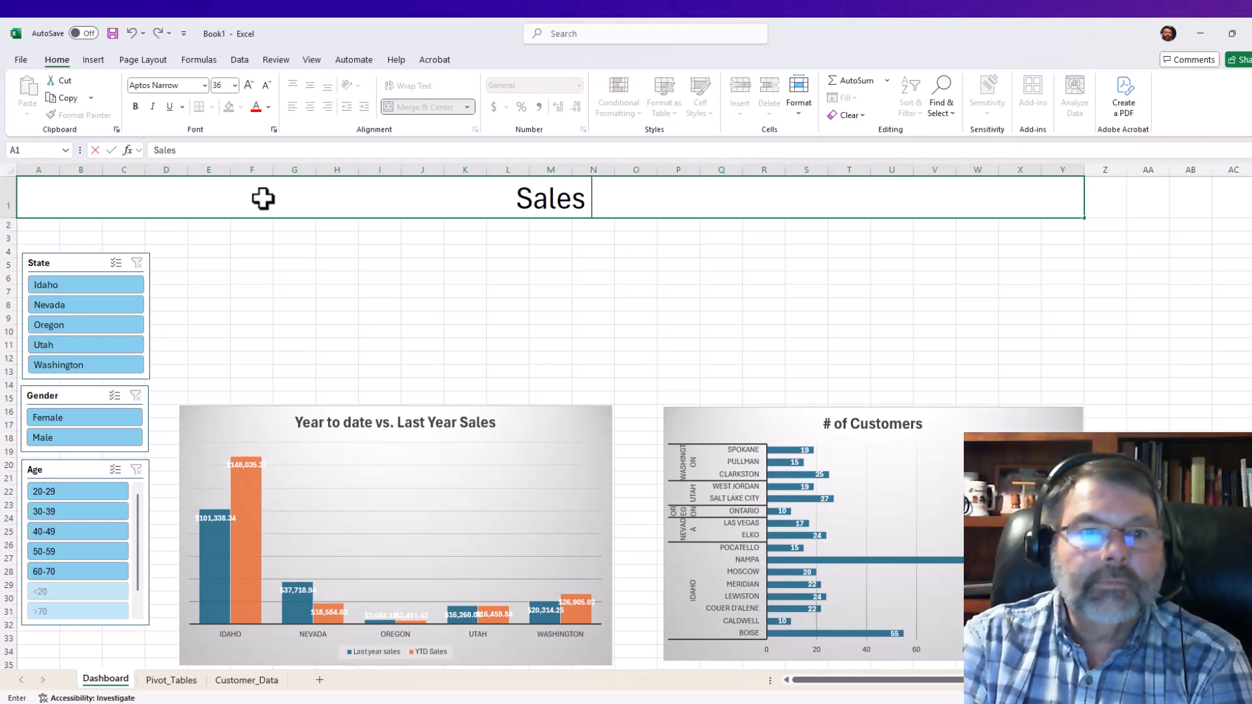
{"action": "type", "text": "Dashboard"}
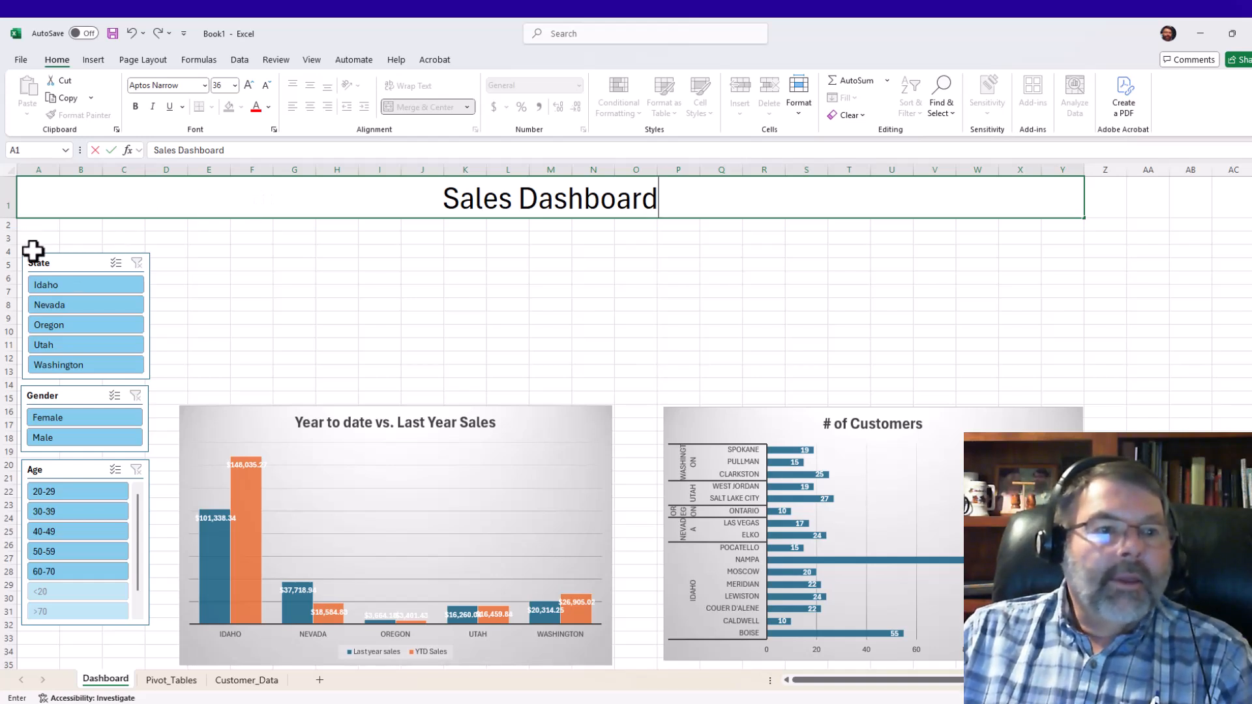
- Format cells A4:D32 behind the slicers with outside borders and a light gray fill, and narrow column C
{"action": "left_click_drag", "start_coordinate": [34, 248], "coordinate": [148, 627]}
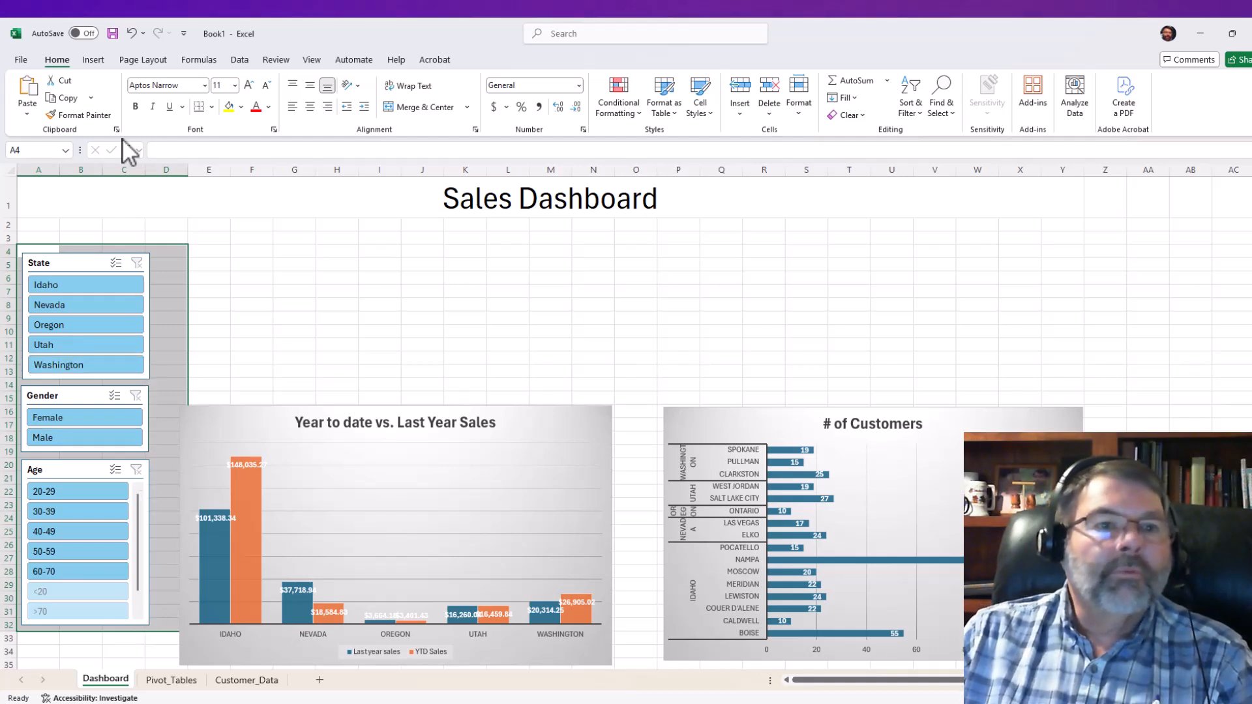
{"action": "left_click", "coordinate": [212, 108]}
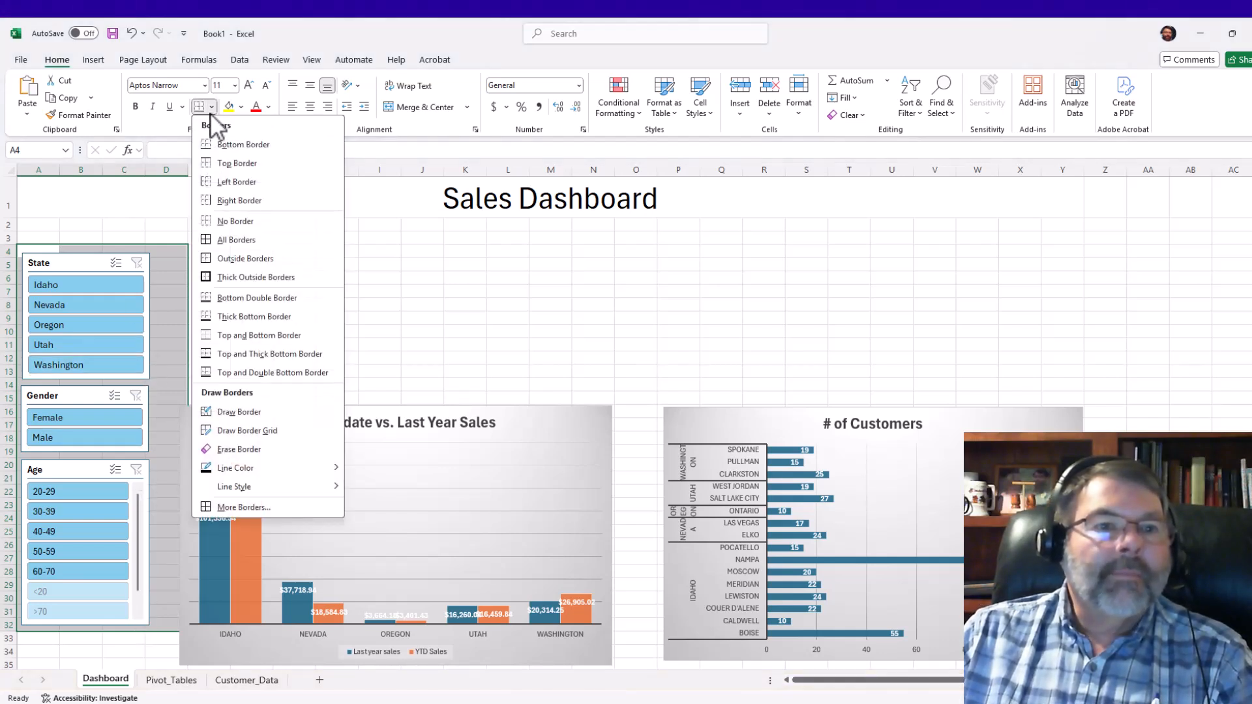
{"action": "left_click", "coordinate": [229, 258]}
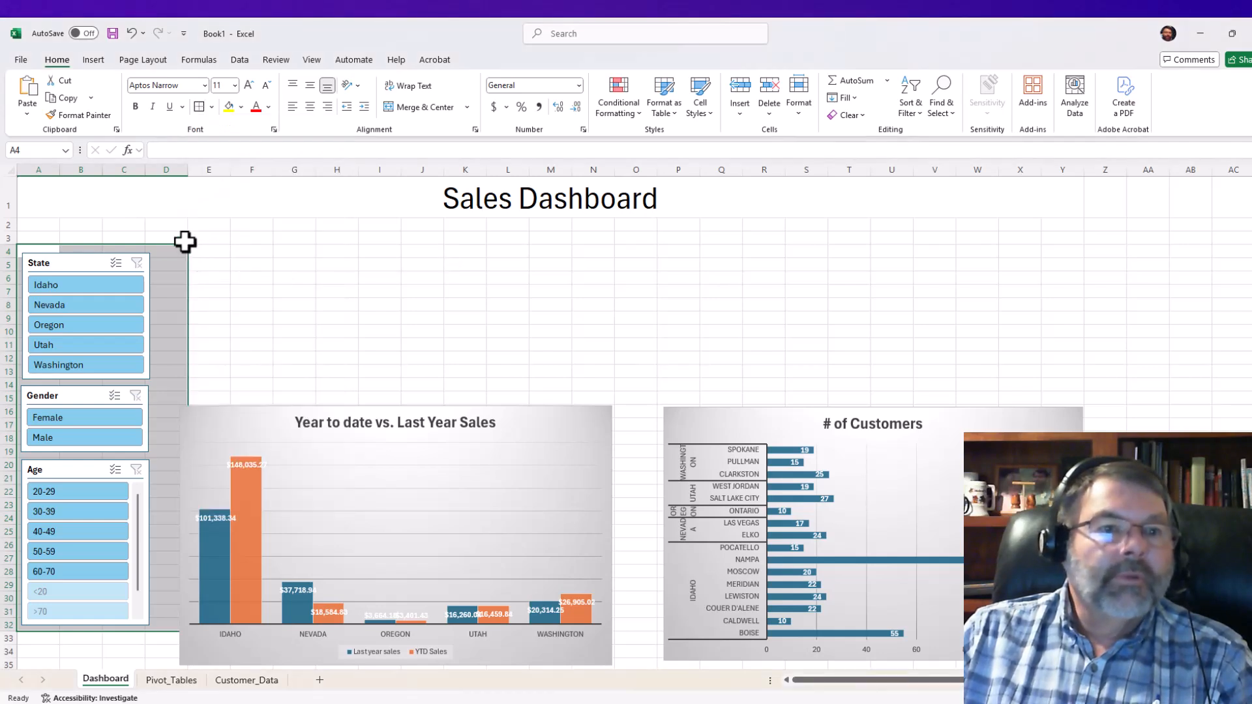
{"action": "left_click", "coordinate": [241, 107]}
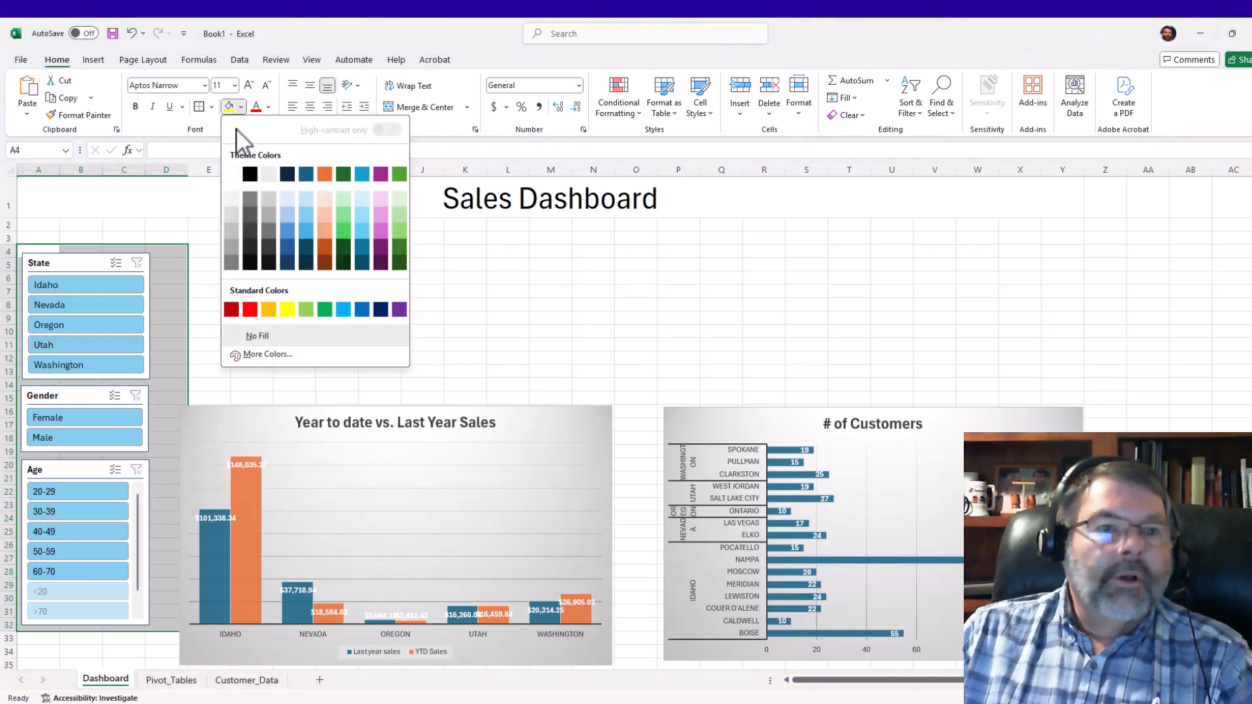
{"action": "left_click", "coordinate": [272, 187]}
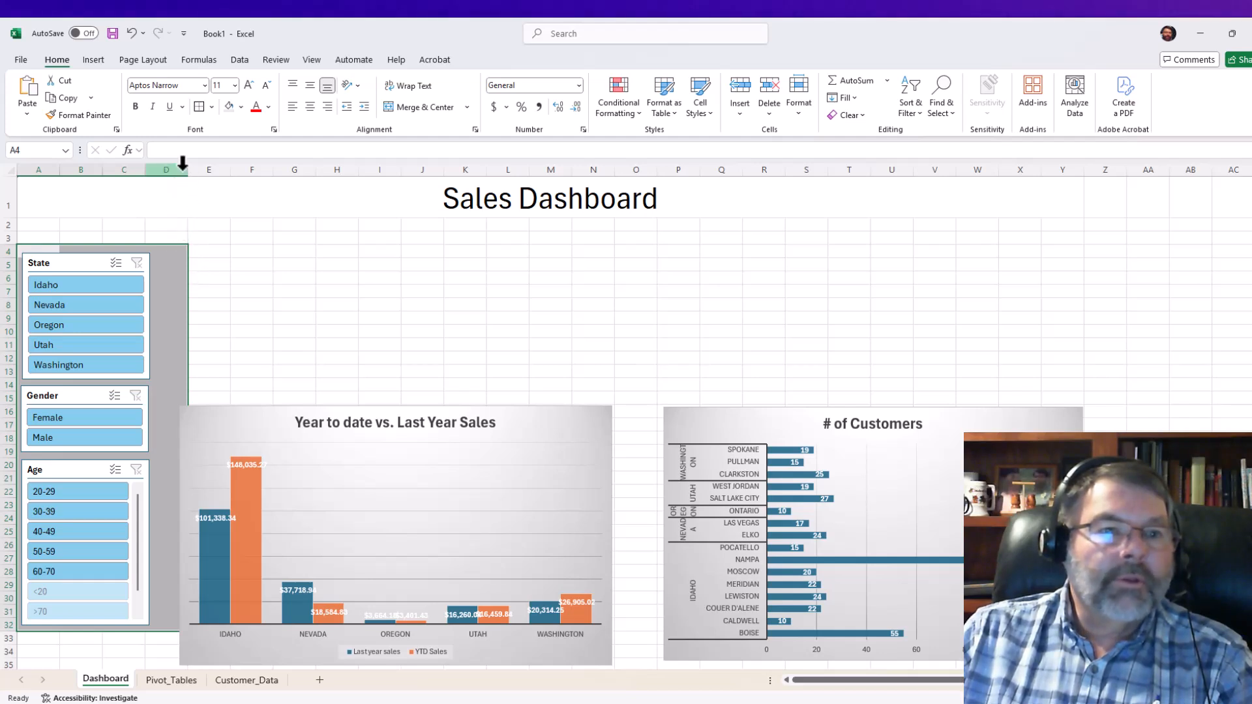
{"action": "left_click_drag", "start_coordinate": [146, 169], "coordinate": [121, 163]}
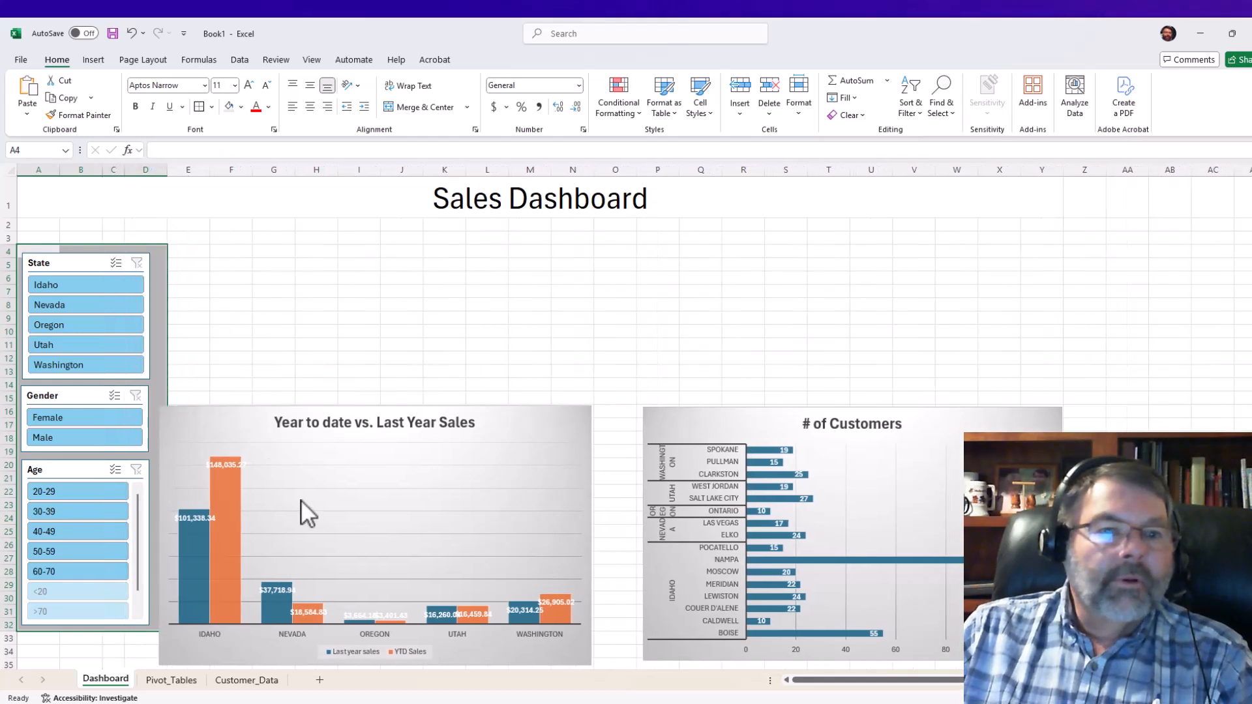
- Move the Year to date vs. Last Year Sales and # of Customers charts up to about row 14, clear of the slicer block
{"action": "left_click", "coordinate": [317, 476]}
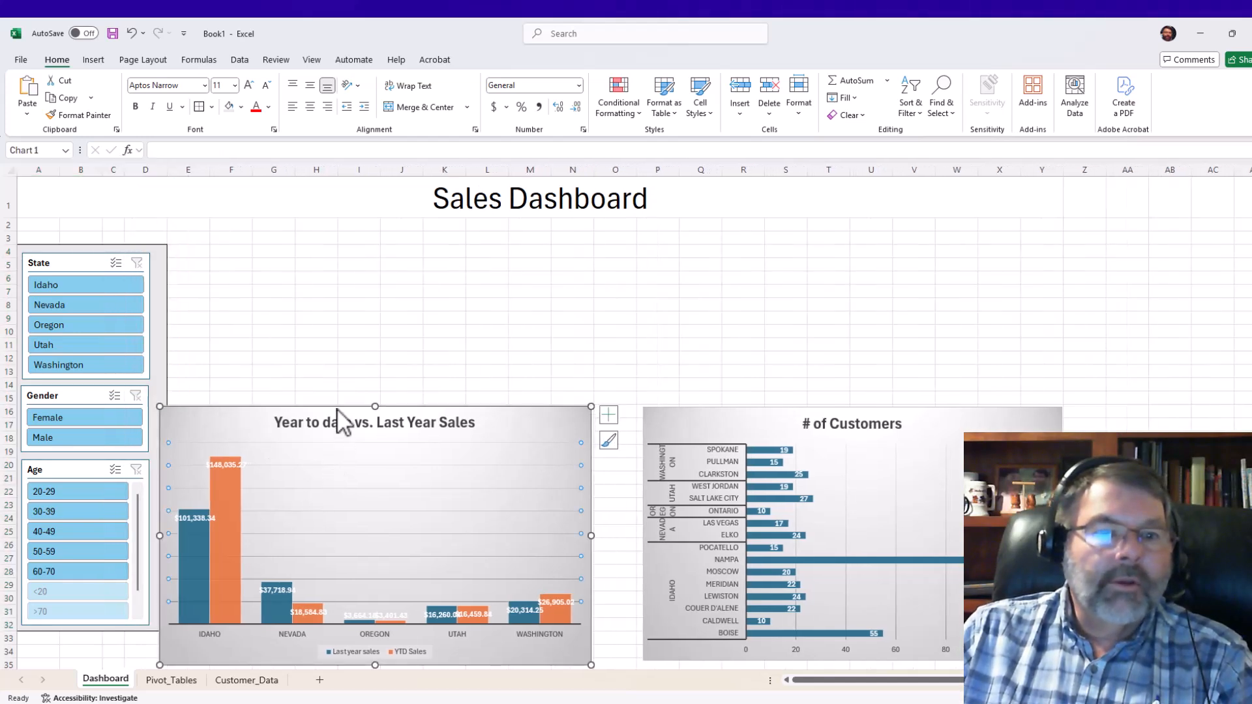
{"action": "left_click_drag", "start_coordinate": [336, 408], "coordinate": [351, 381]}
{"action": "left_click", "coordinate": [791, 531]}
{"action": "left_click_drag", "start_coordinate": [769, 499], "coordinate": [757, 450]}
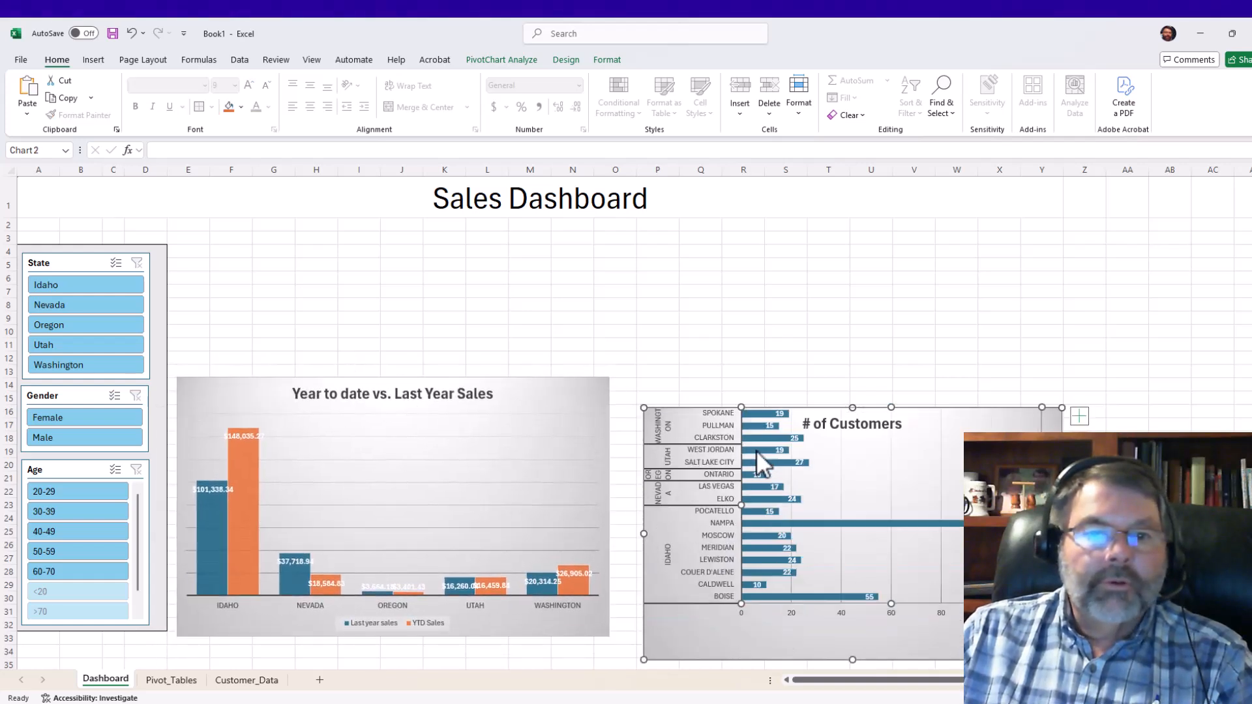
{"action": "left_click", "coordinate": [132, 34]}
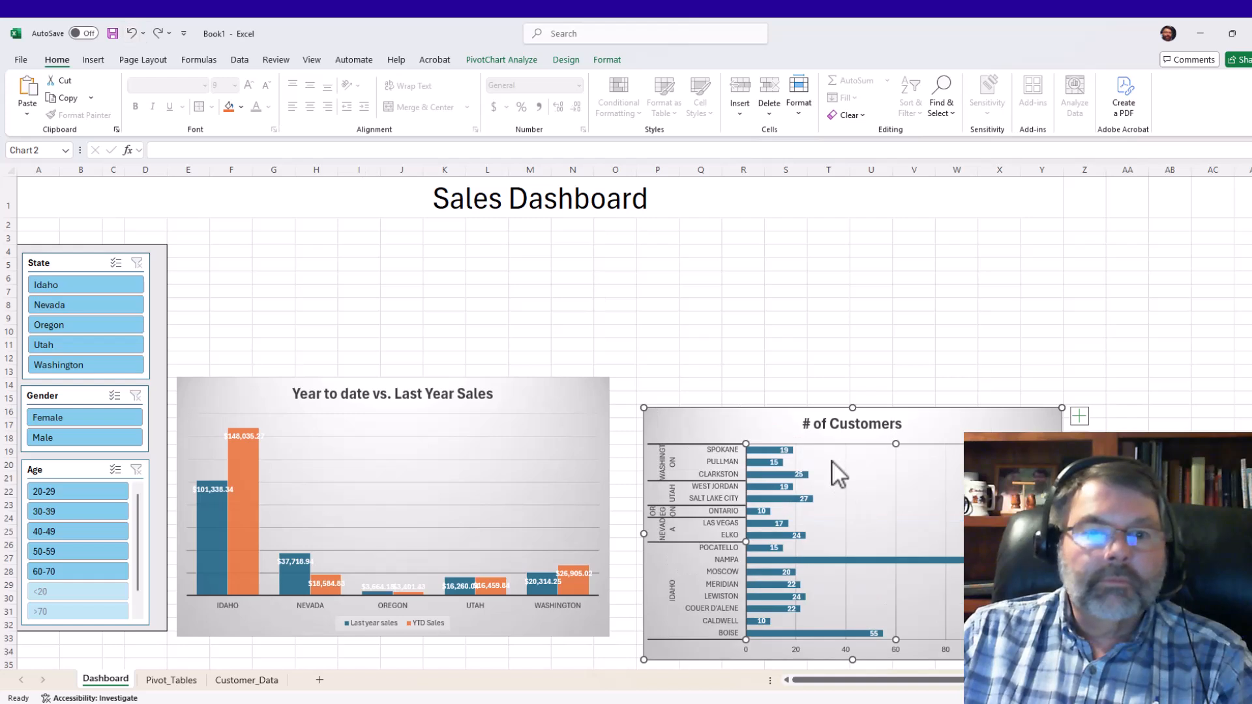
{"action": "left_click_drag", "start_coordinate": [737, 407], "coordinate": [731, 379]}
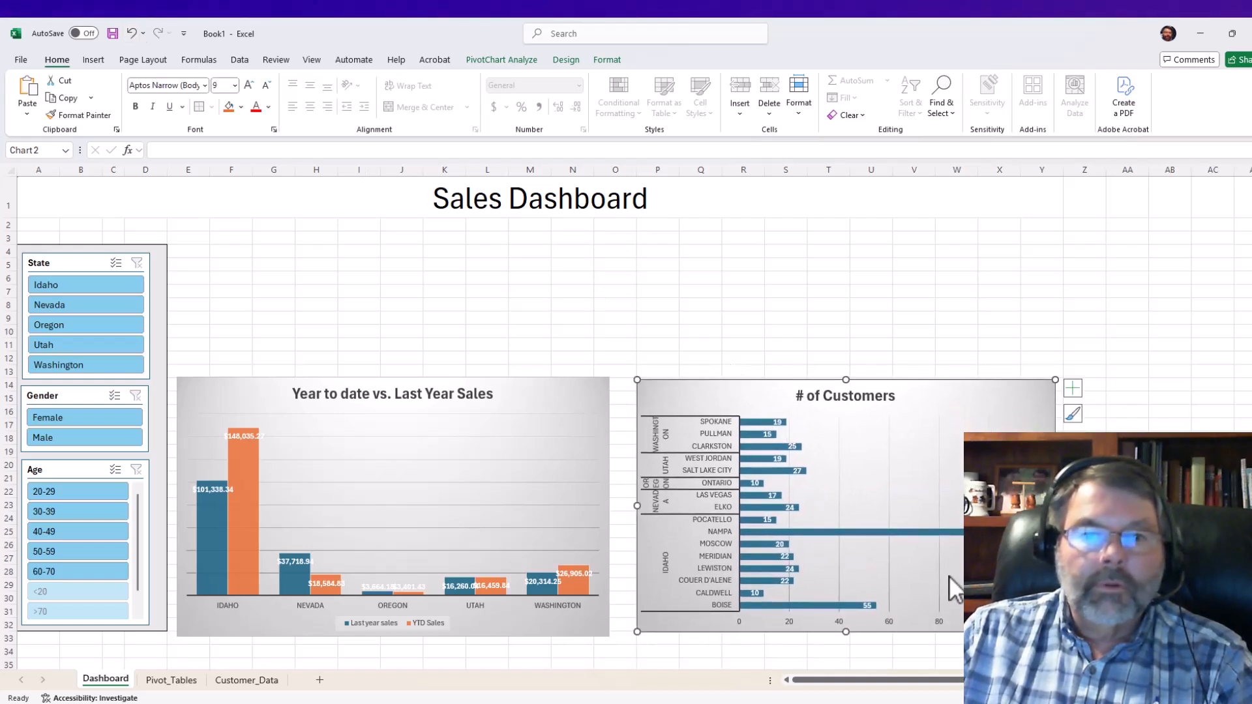
- Nudge the # of Customers chart slightly down and enlarge it a little to line up with the sales chart's bottom edge
{"action": "key", "text": "Down"}
{"action": "key", "text": "Down"}
{"action": "key", "text": "Down"}
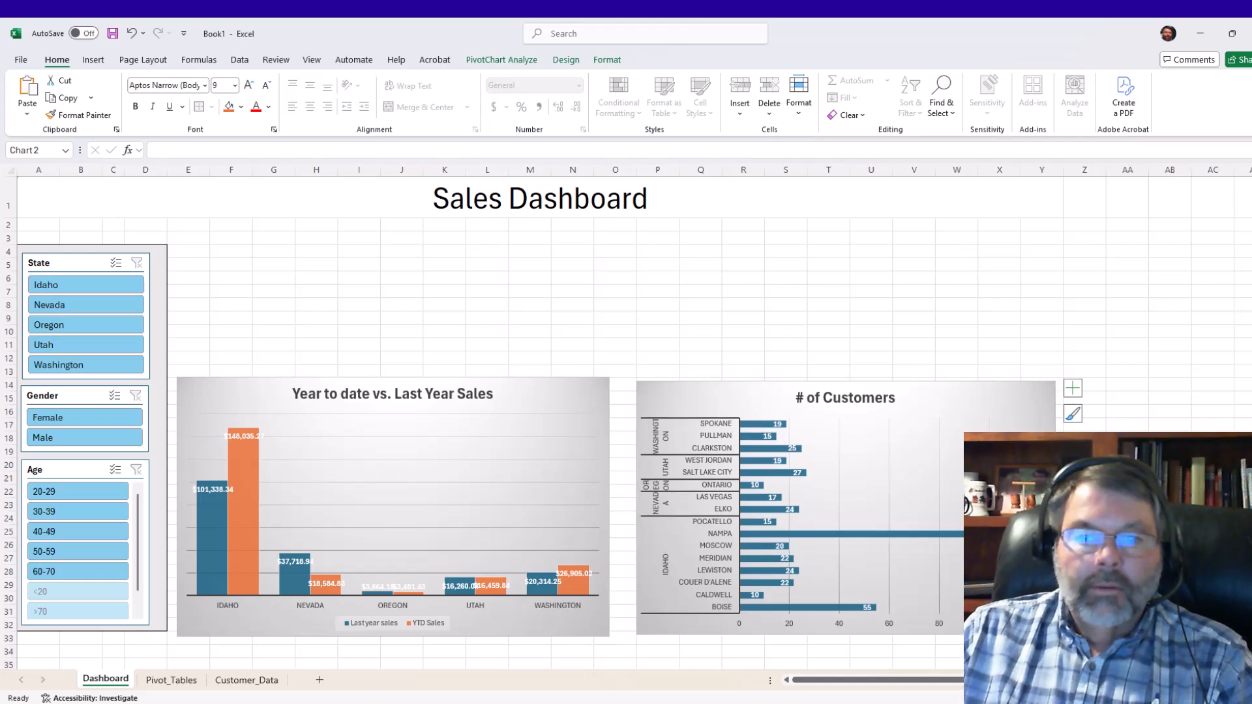
{"action": "left_click_drag", "start_coordinate": [1055, 634], "coordinate": [1059, 640]}
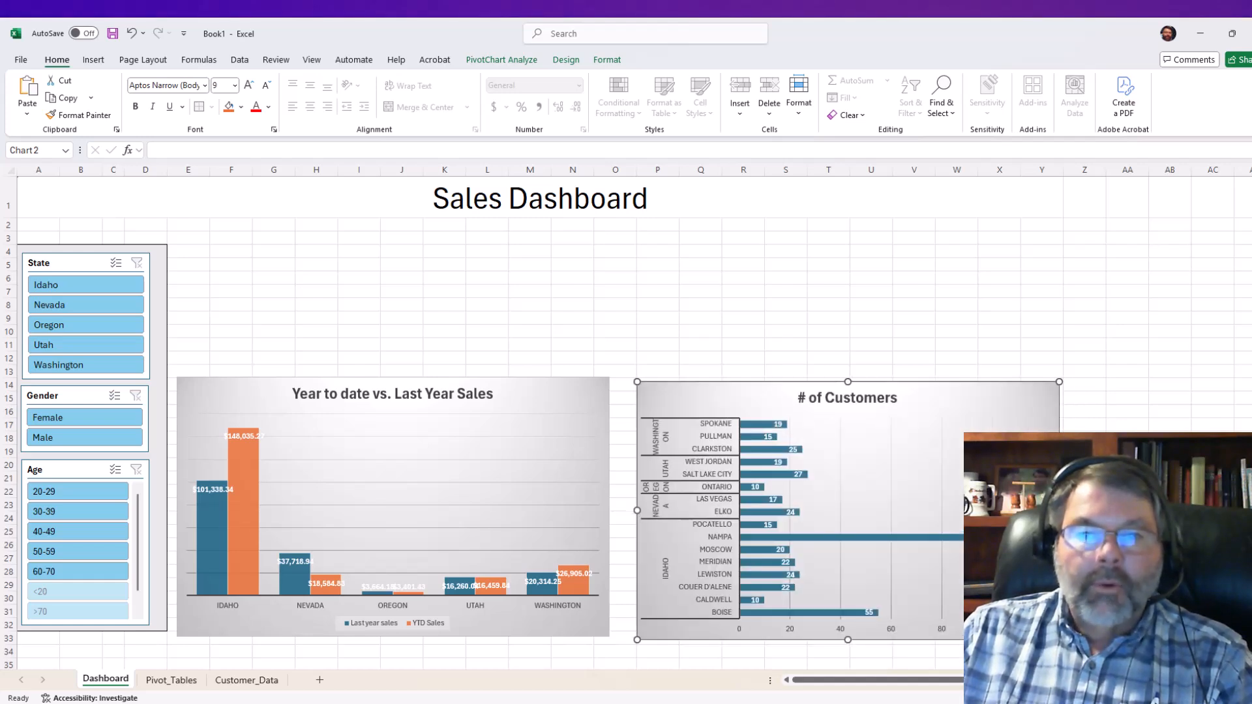
{"action": "left_click", "coordinate": [1084, 586]}
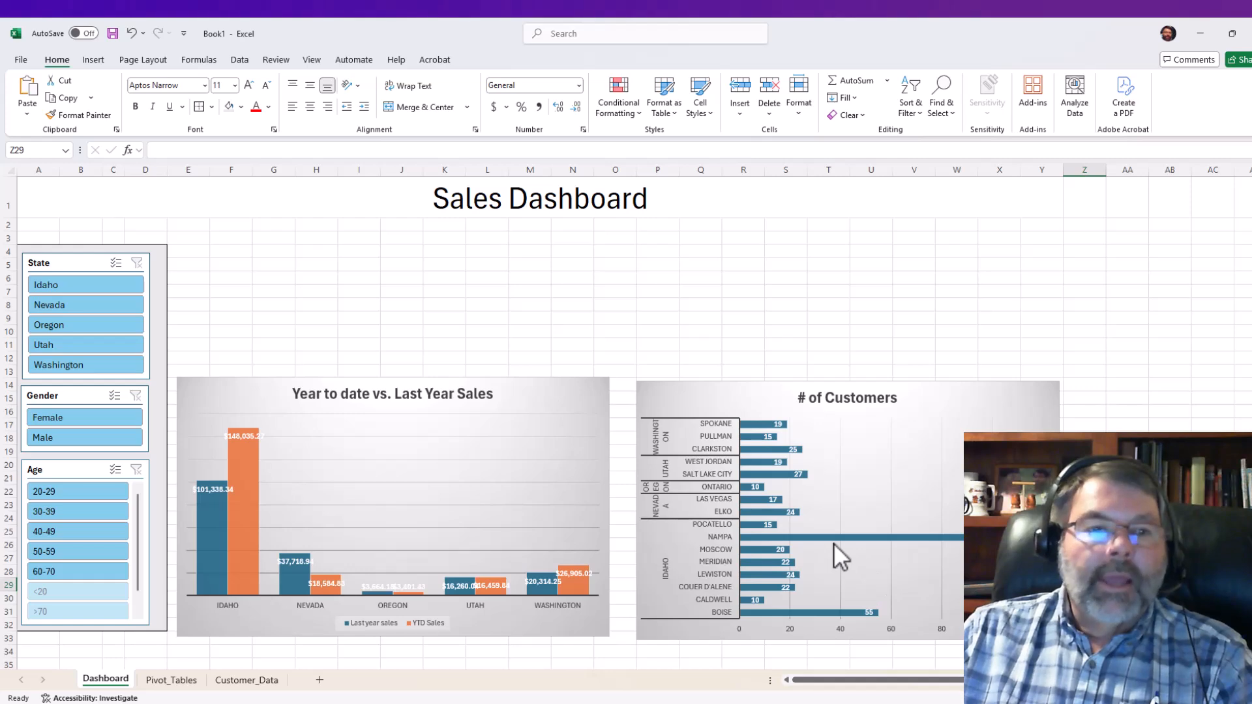
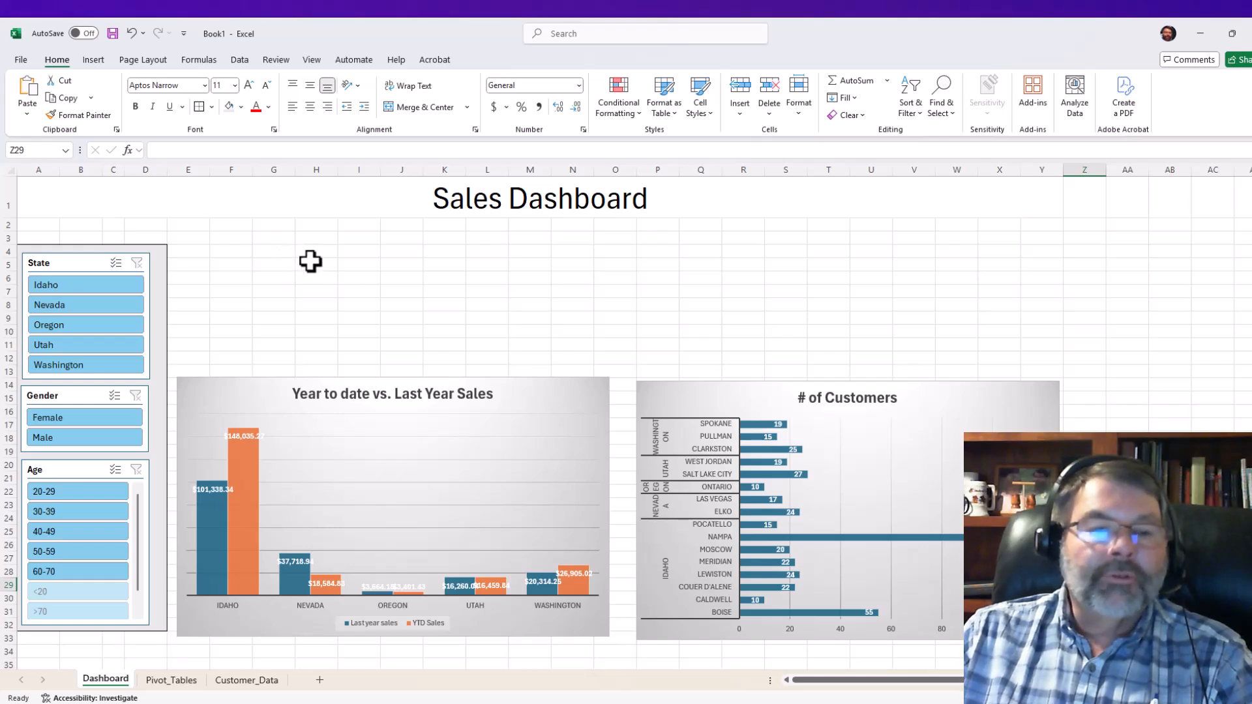
- Merge and center cells G4:I4 above the sales chart and enter the heading "Sales last year"
{"action": "left_click", "coordinate": [261, 252]}
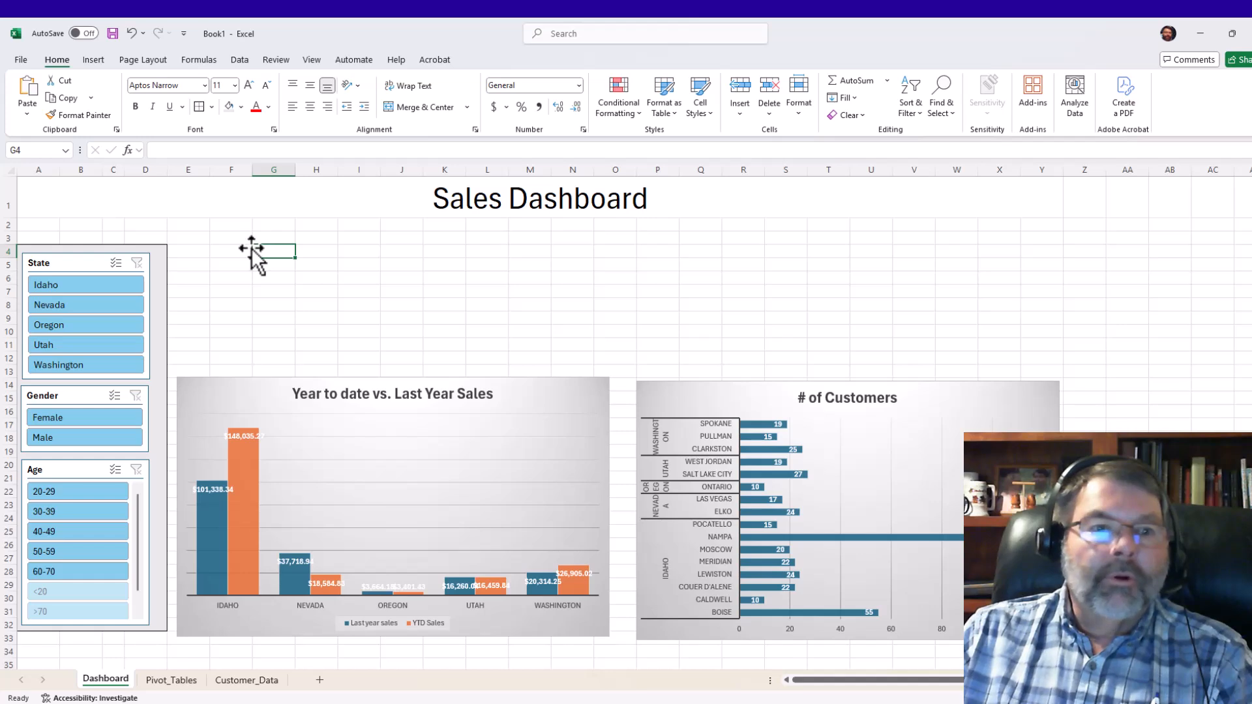
{"action": "left_click_drag", "start_coordinate": [255, 249], "coordinate": [358, 254]}
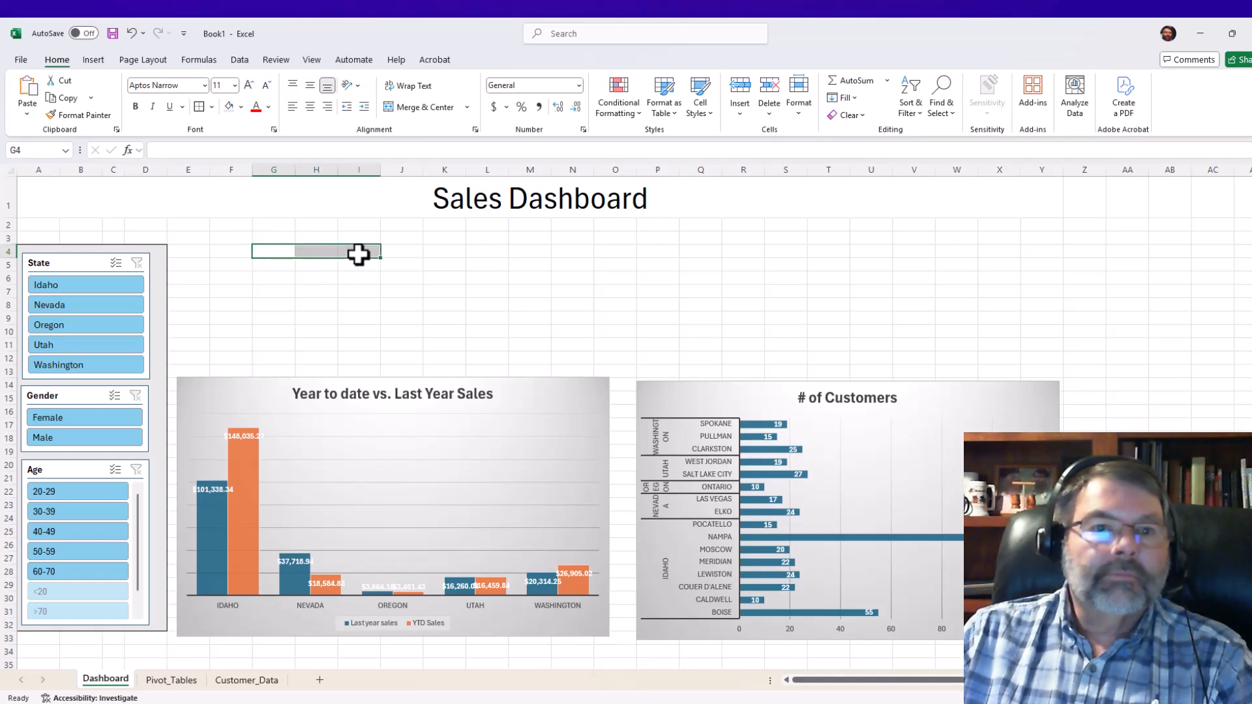
{"action": "left_click", "coordinate": [418, 107]}
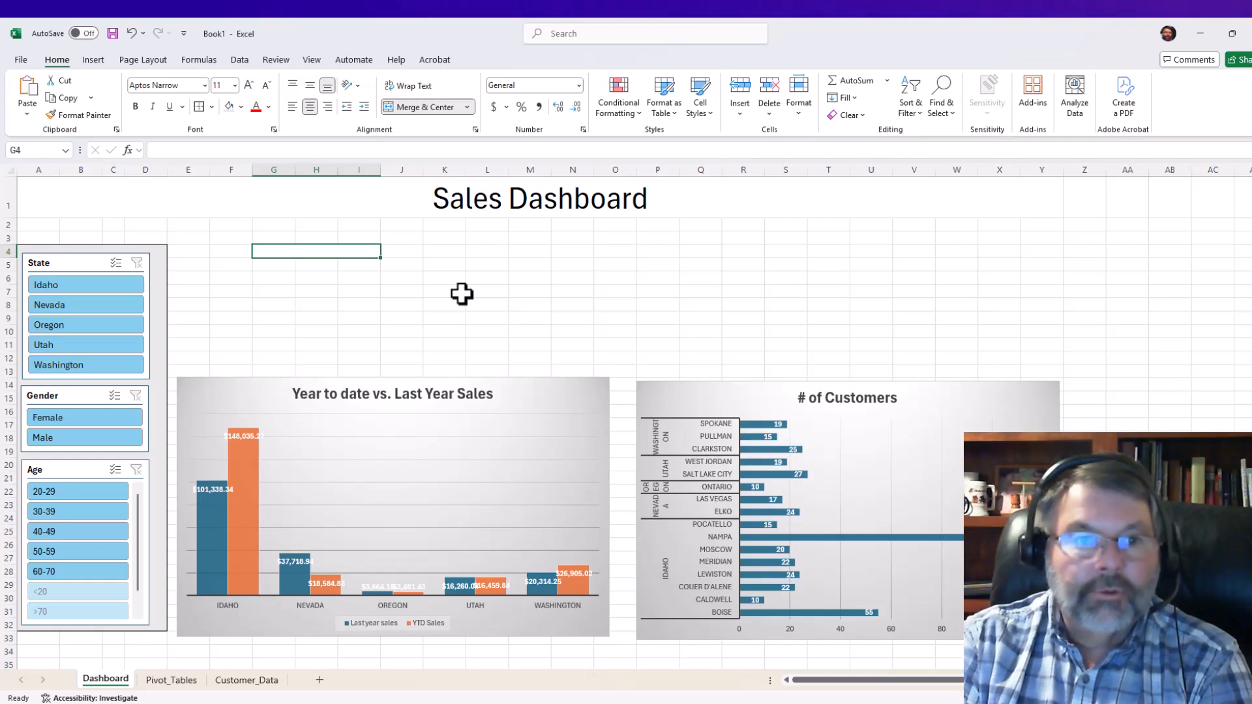
{"action": "type", "text": "Sales"}
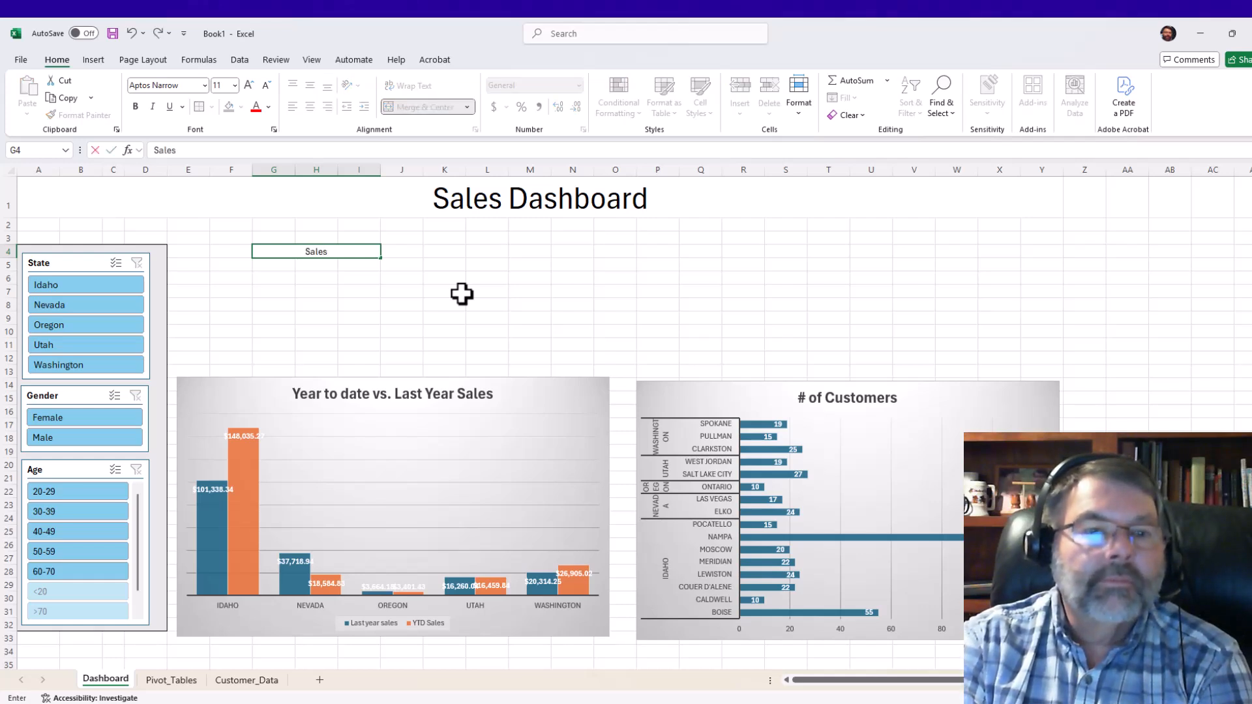
{"action": "type", "text": " last year"}
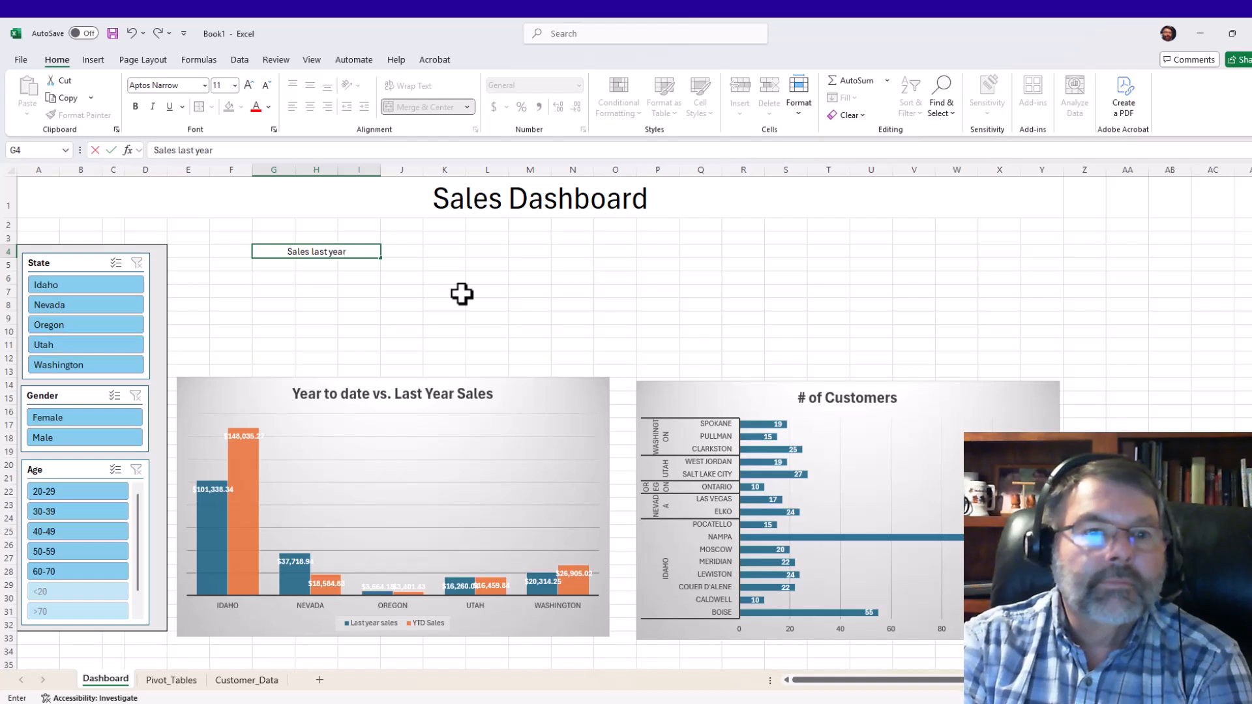
{"action": "key", "text": "Return"}
- Make the "Sales last year" heading bold at font size 16 and widen column G
{"action": "key", "text": "Up"}
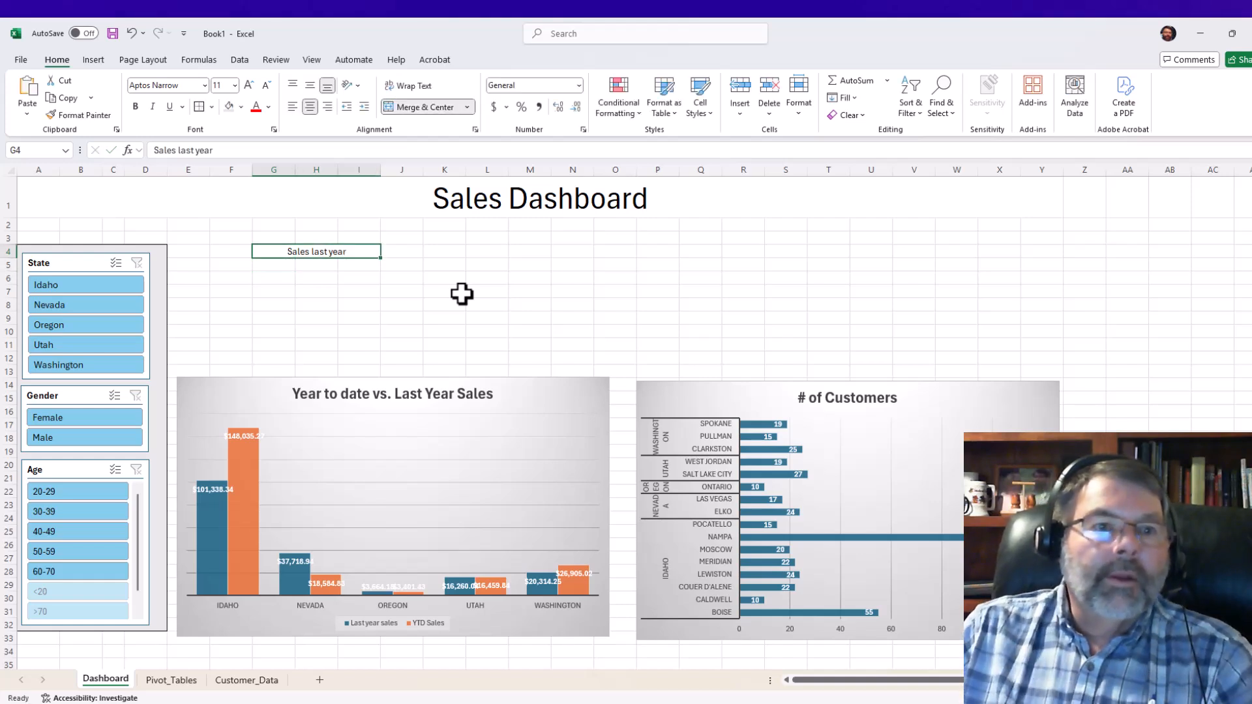
{"action": "left_click", "coordinate": [135, 106]}
{"action": "left_click", "coordinate": [234, 85]}
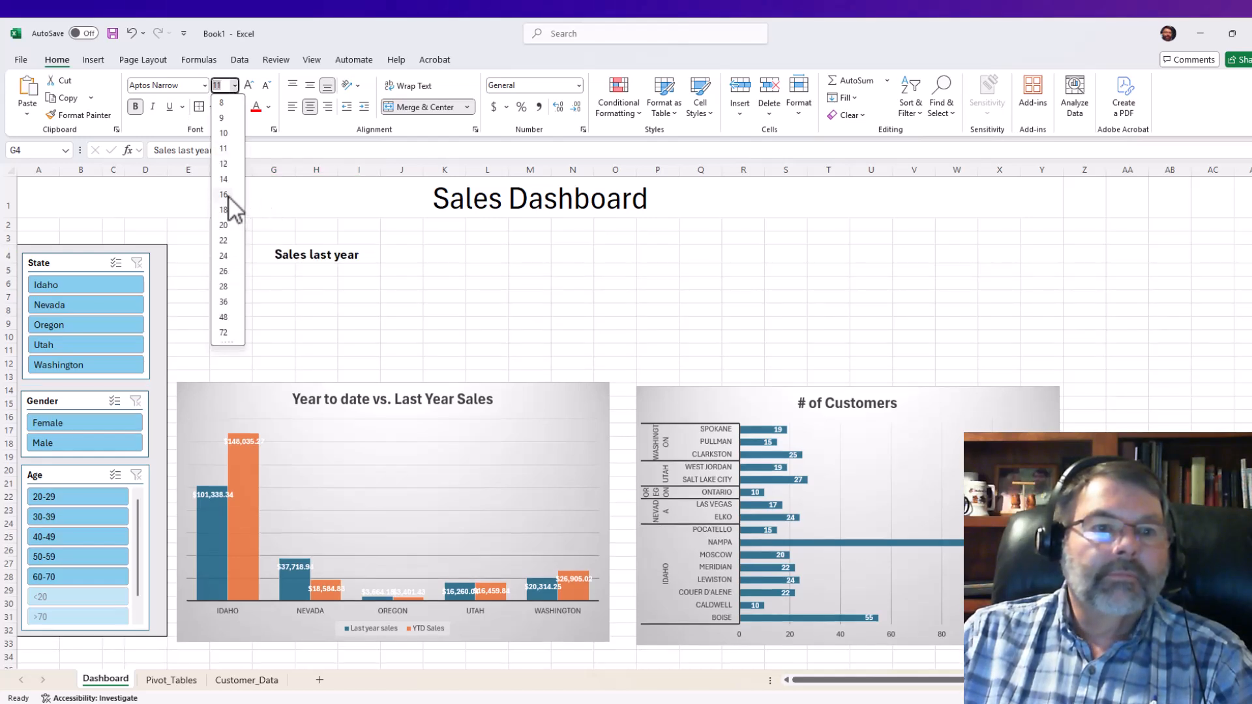
{"action": "left_click", "coordinate": [229, 195]}
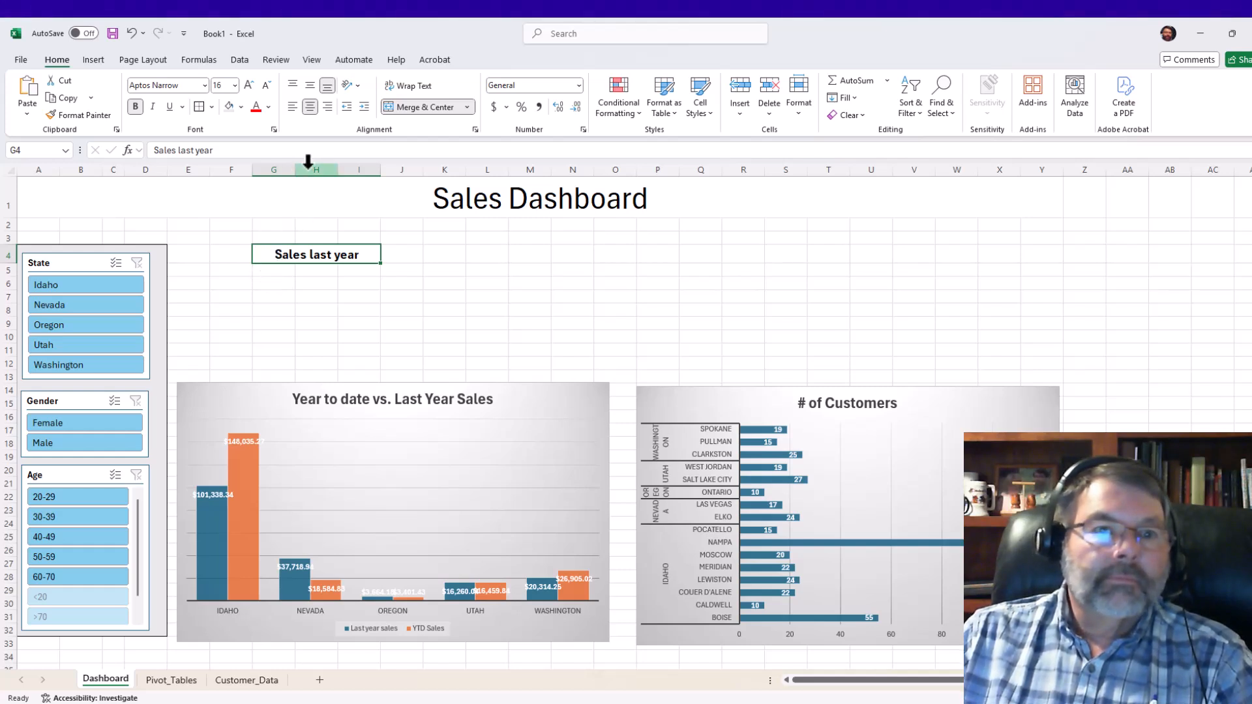
{"action": "left_click_drag", "start_coordinate": [297, 174], "coordinate": [375, 189]}
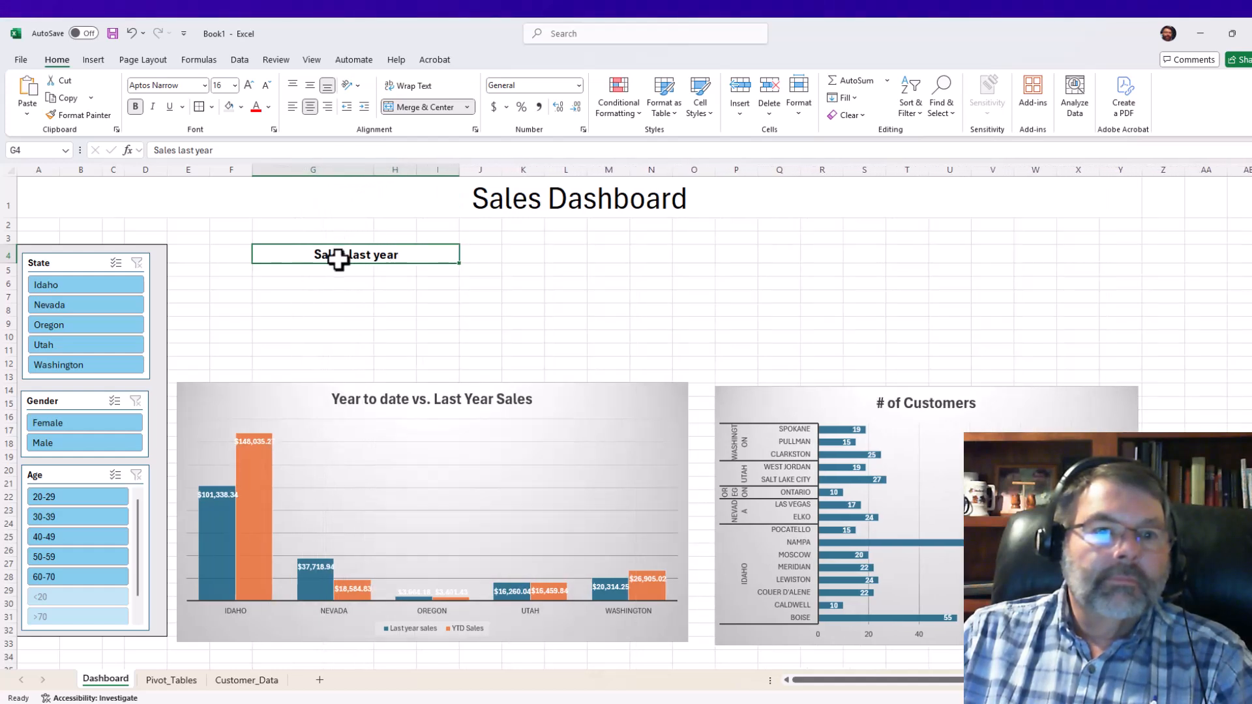
- Enter the labels "Filtered", "Total" and "% filtered" in cells H5 to H7 under the heading
{"action": "left_click", "coordinate": [334, 271]}
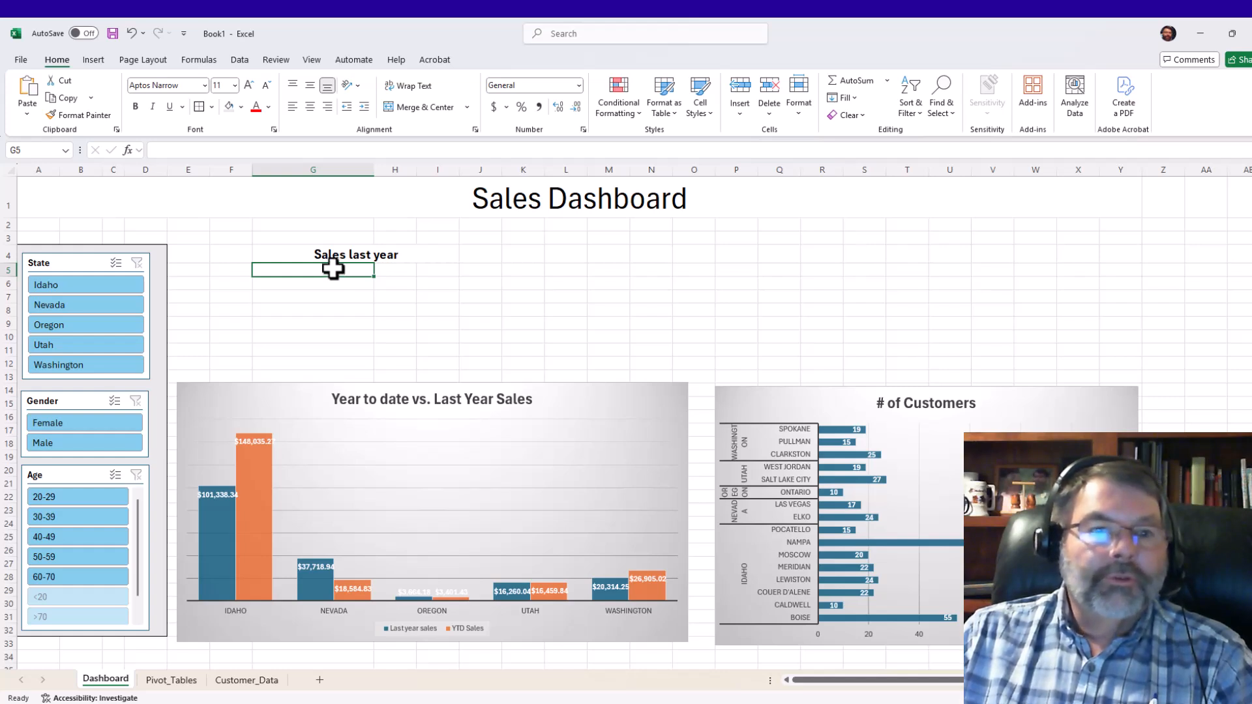
{"action": "left_click", "coordinate": [399, 271]}
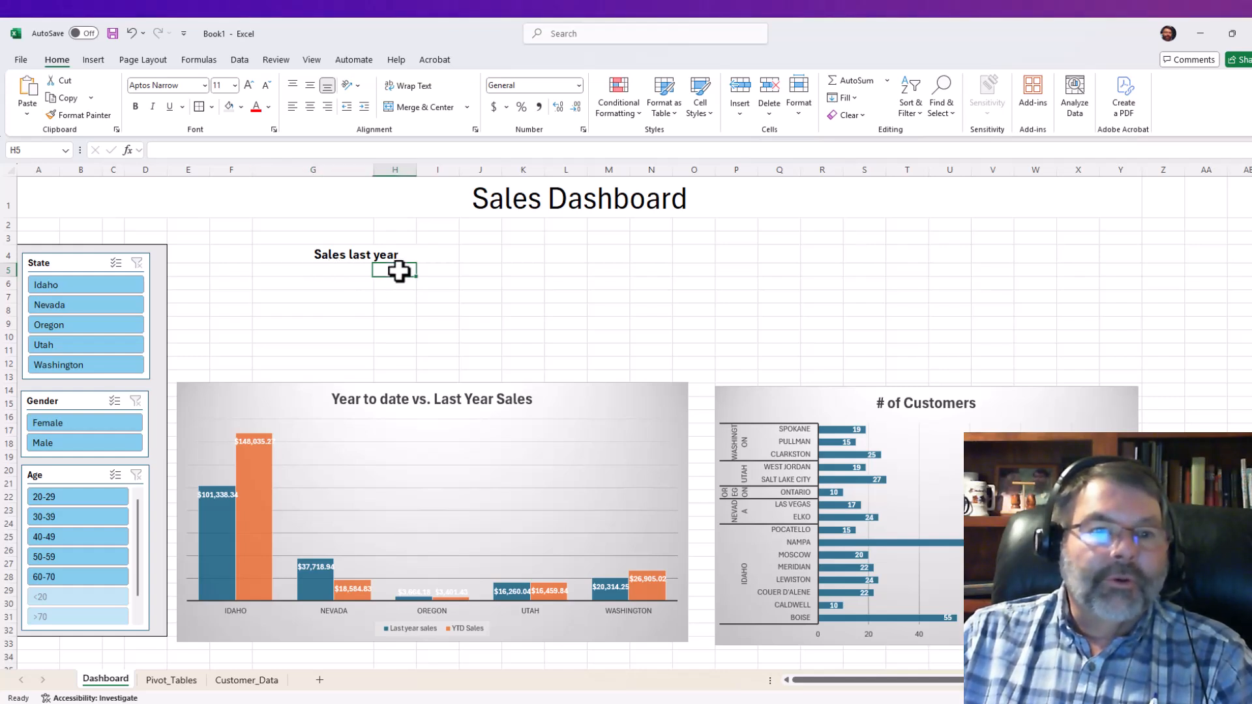
{"action": "type", "text": "Filtere"}
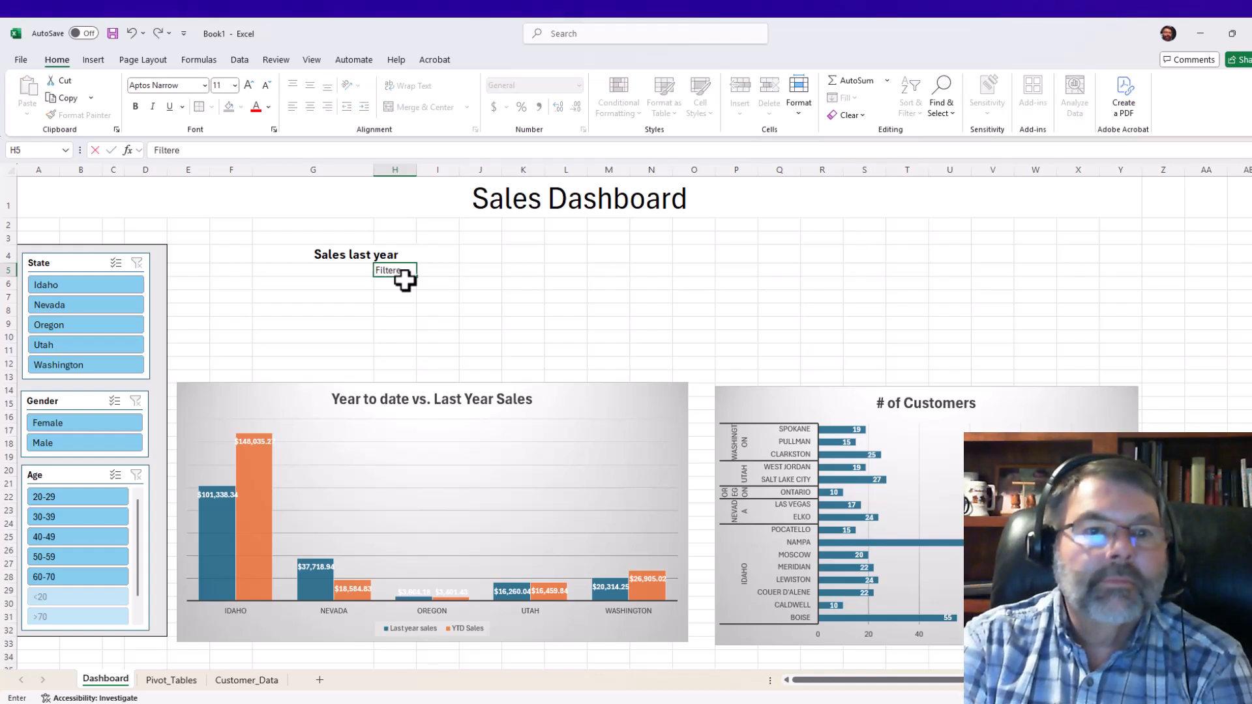
{"action": "key", "text": "Return"}
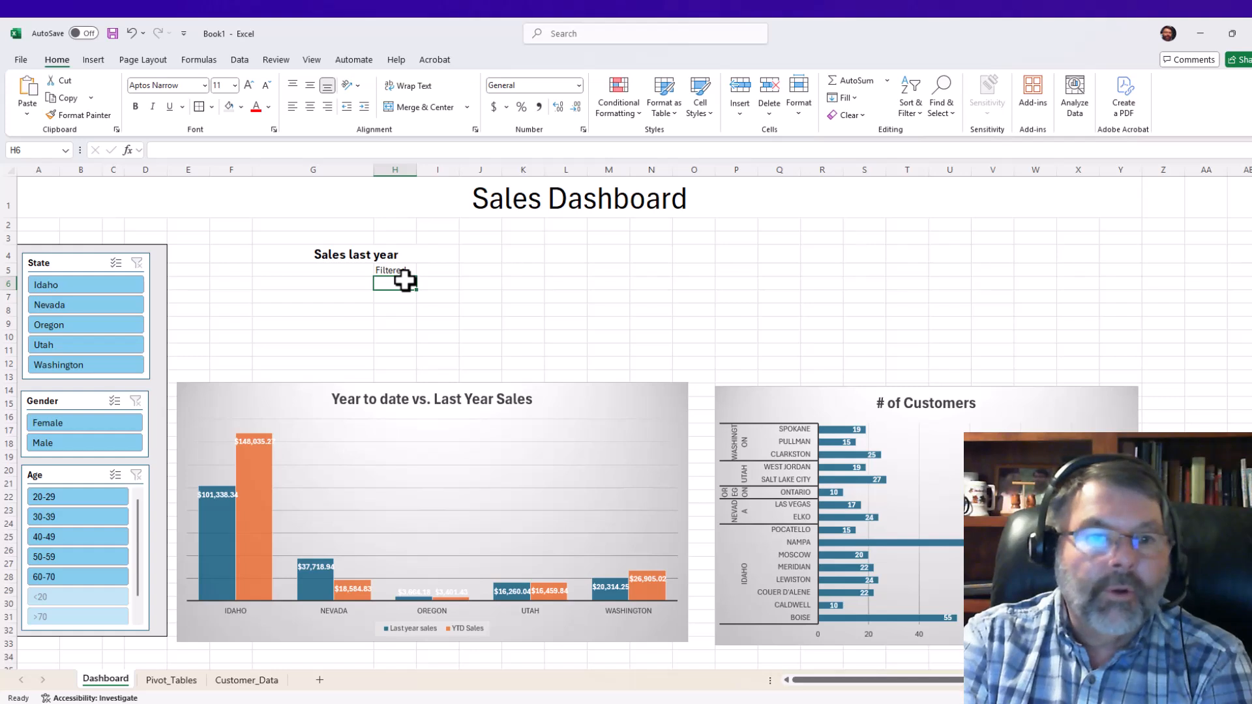
{"action": "type", "text": "Tota"}
{"action": "key", "text": "Return"}
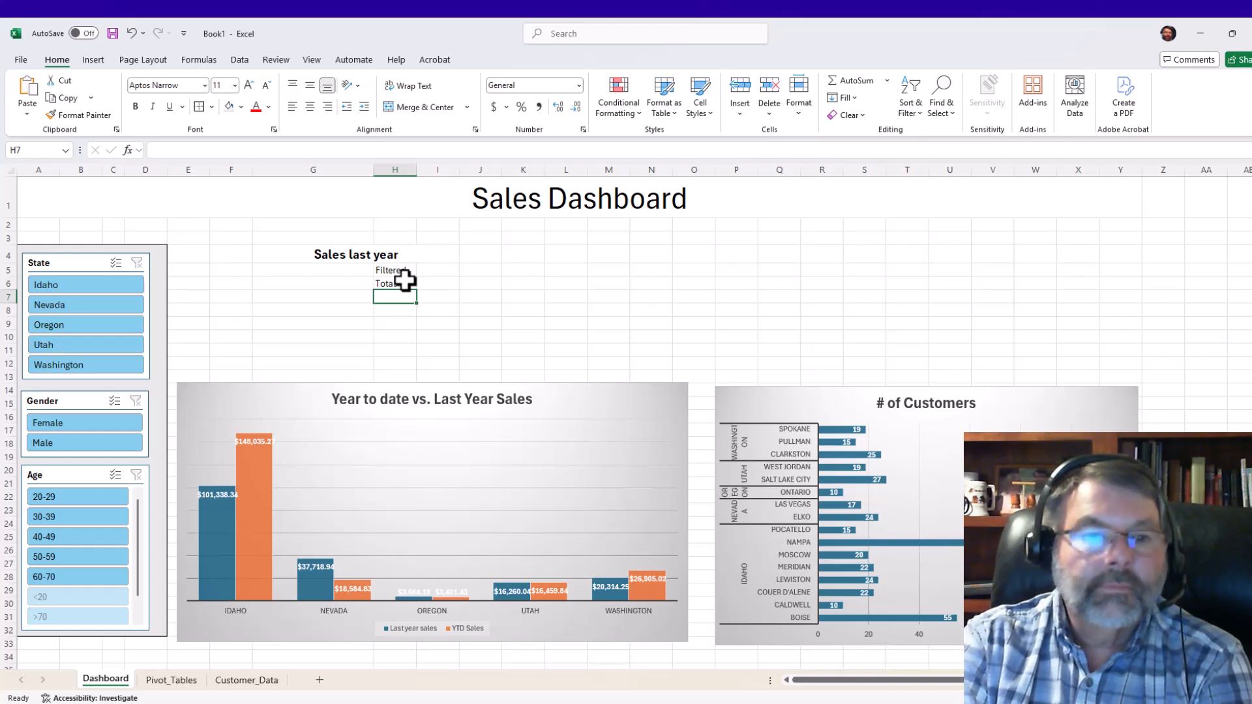
{"action": "type", "text": "% filtered"}
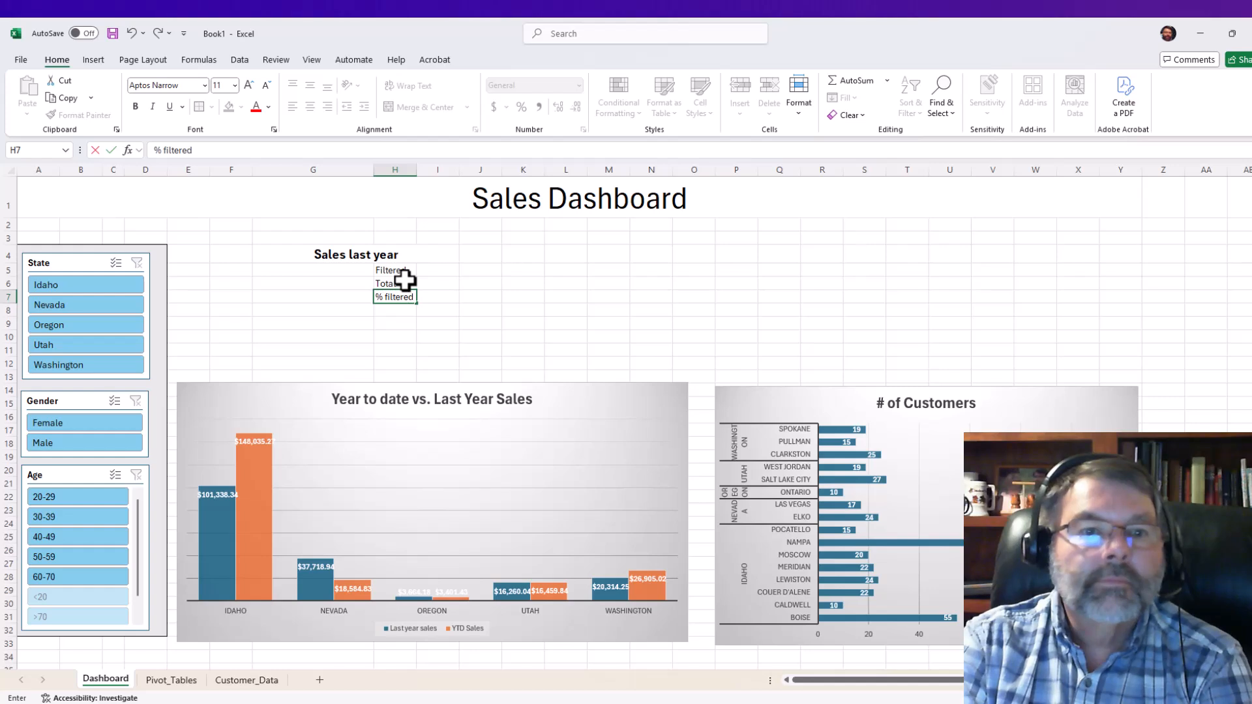
{"action": "key", "text": "Return"}
- Format the labels in H5:H7 as bold at font size 14 and autofit column H
{"action": "key", "text": "Up"}
{"action": "key", "text": "Up"}
{"action": "key", "text": "Up"}
{"action": "key", "text": "shift+Down"}
{"action": "key", "text": "shift+Down"}
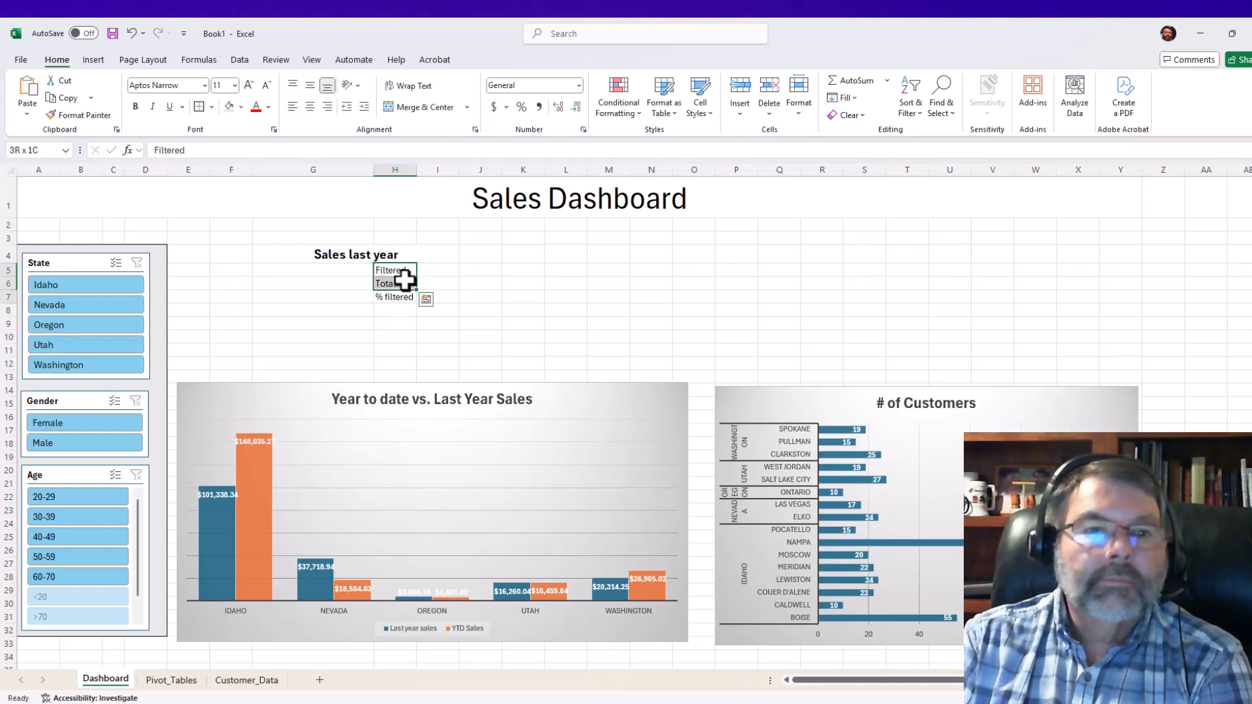
{"action": "left_click", "coordinate": [235, 85]}
{"action": "left_click", "coordinate": [222, 186]}
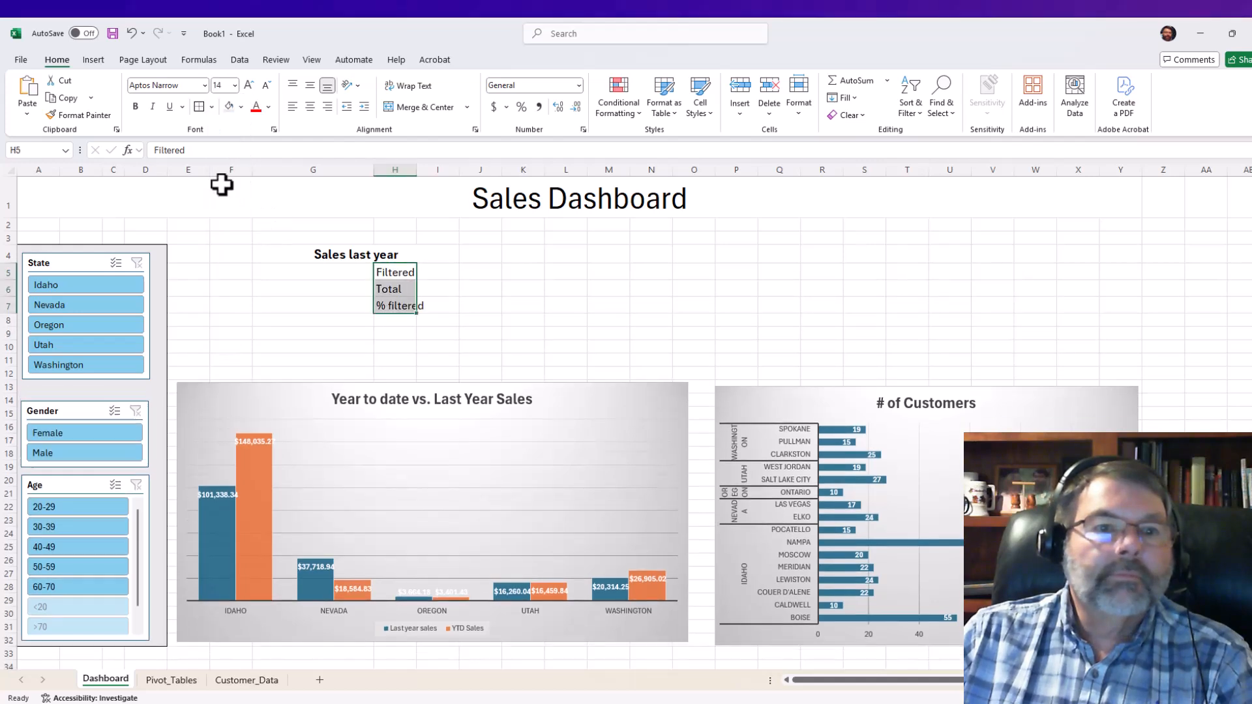
{"action": "left_click", "coordinate": [135, 106]}
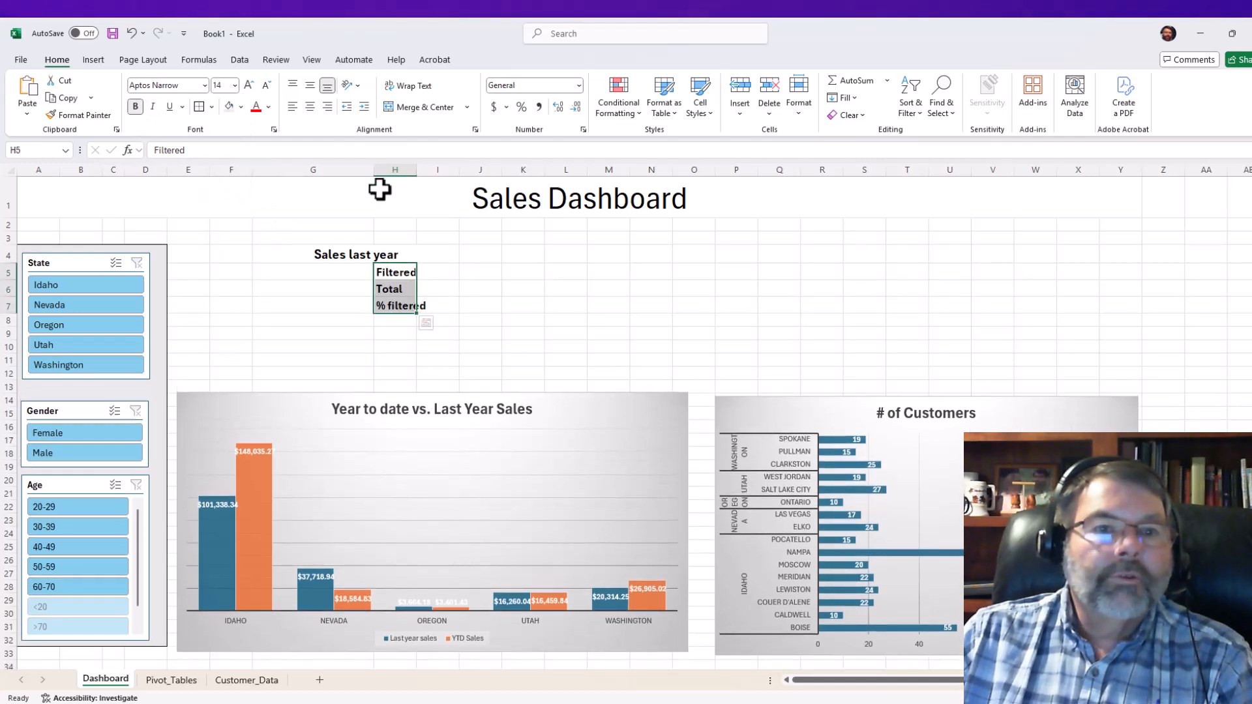
{"action": "double_click", "coordinate": [416, 170]}
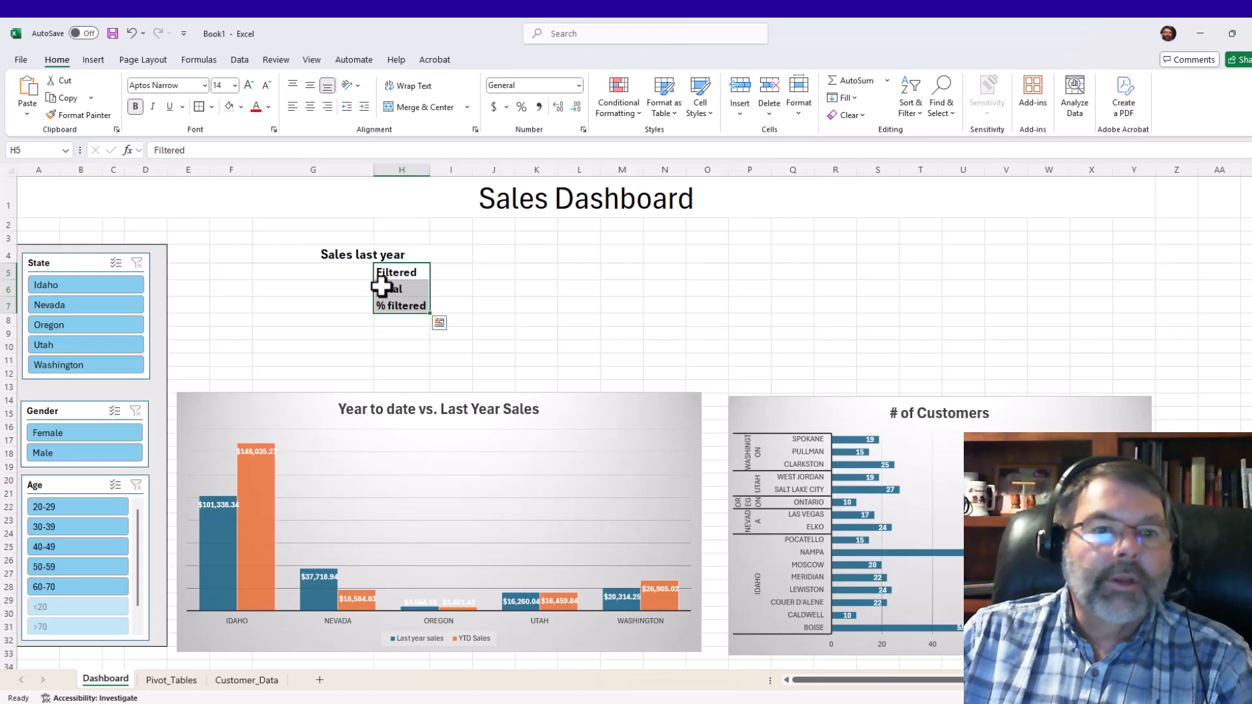
- Link G6 to the Last year sales value in Pivot_Tables cell A4 and format it bold in Accounting format
{"action": "left_click", "coordinate": [325, 273]}
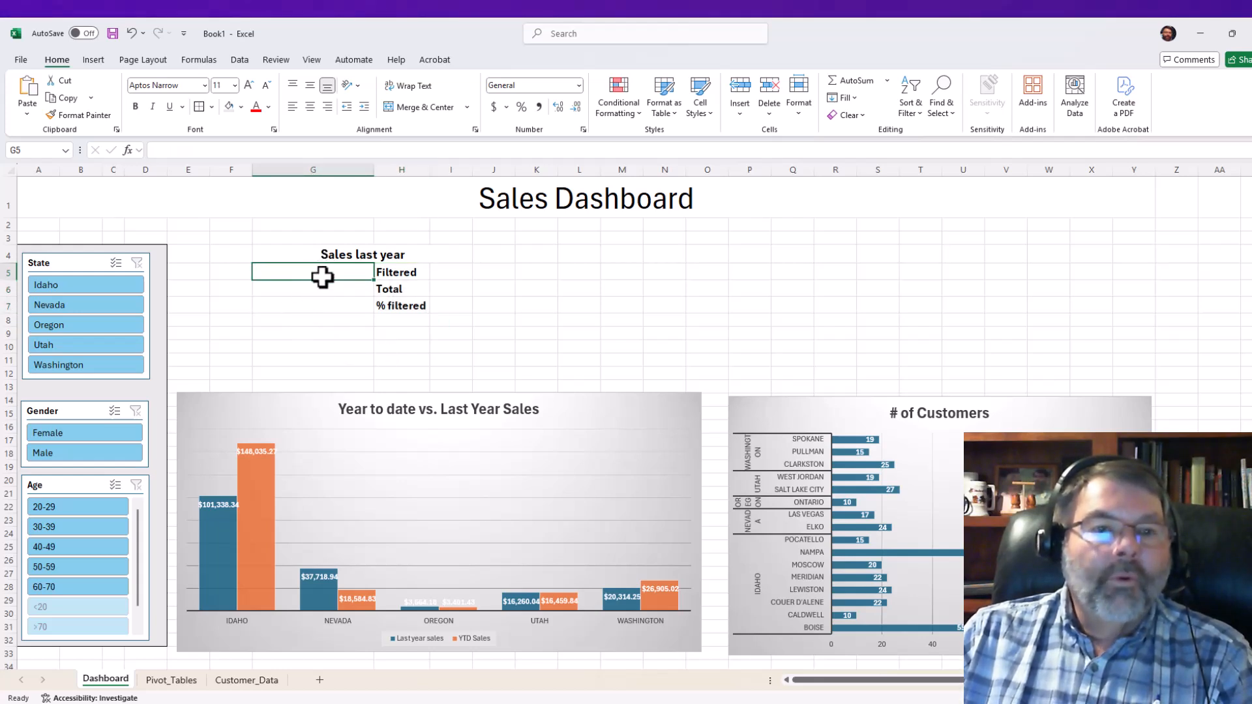
{"action": "left_click", "coordinate": [324, 290]}
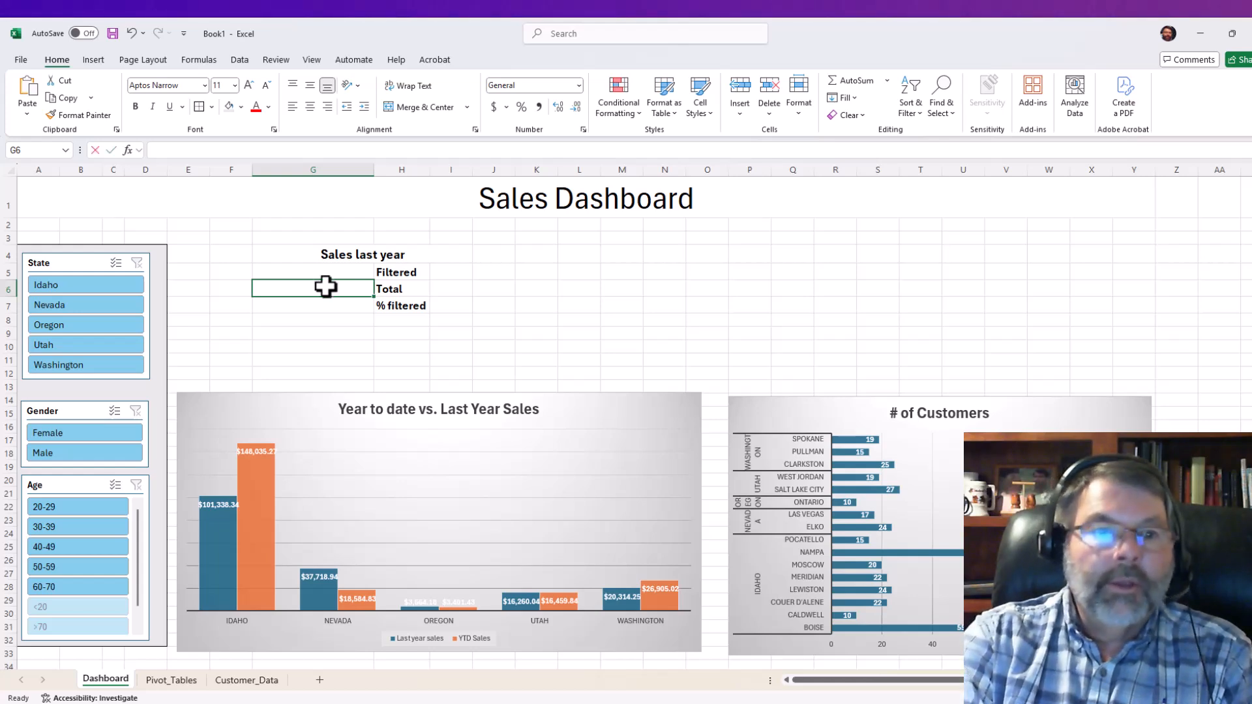
{"action": "type", "text": "="}
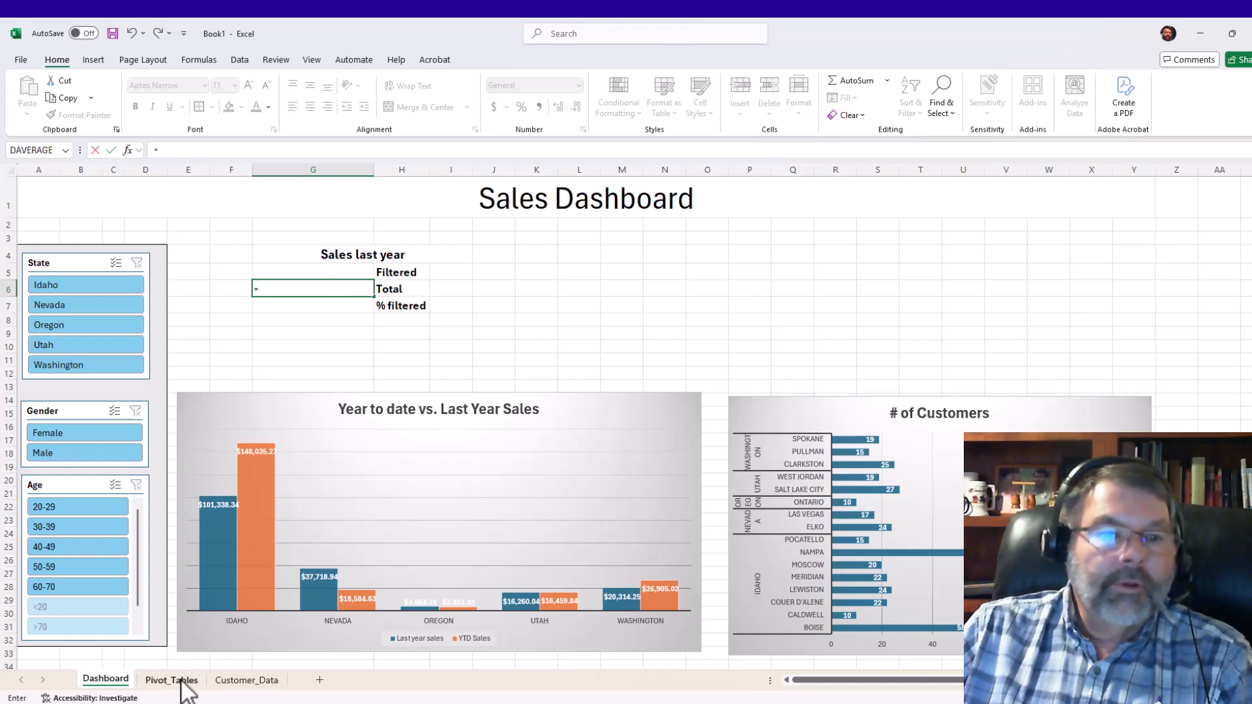
{"action": "left_click", "coordinate": [182, 680]}
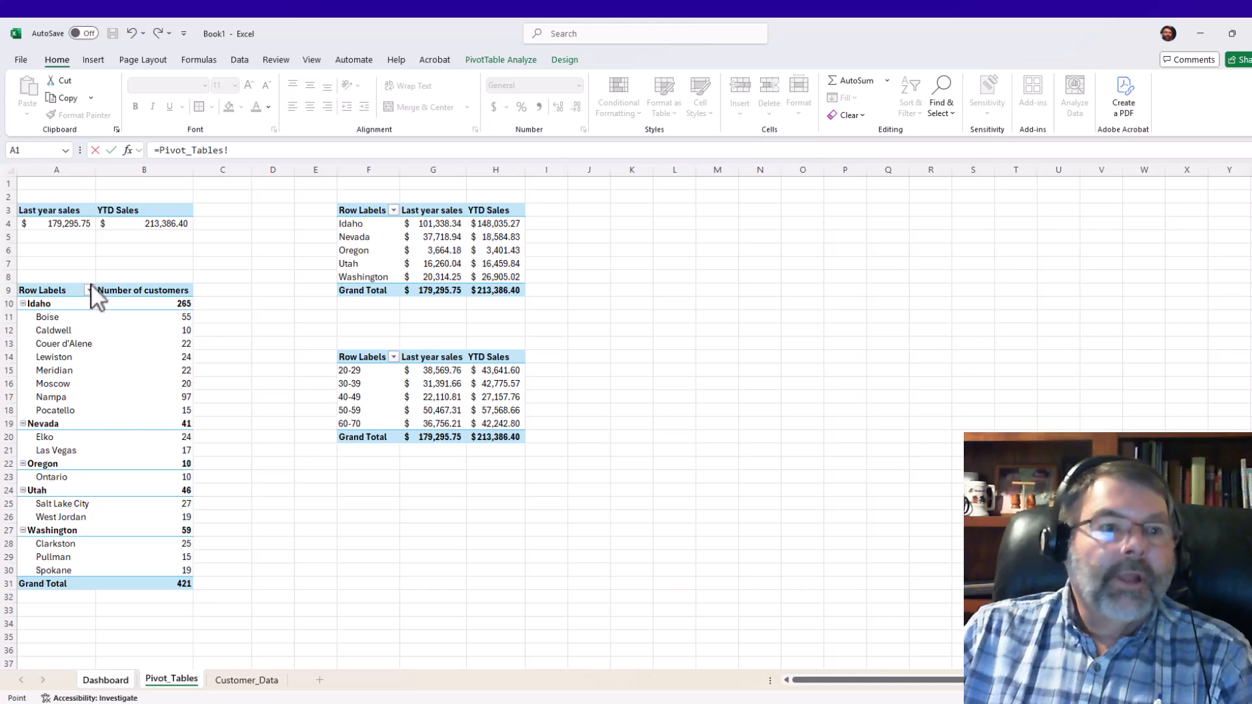
{"action": "left_click", "coordinate": [61, 225]}
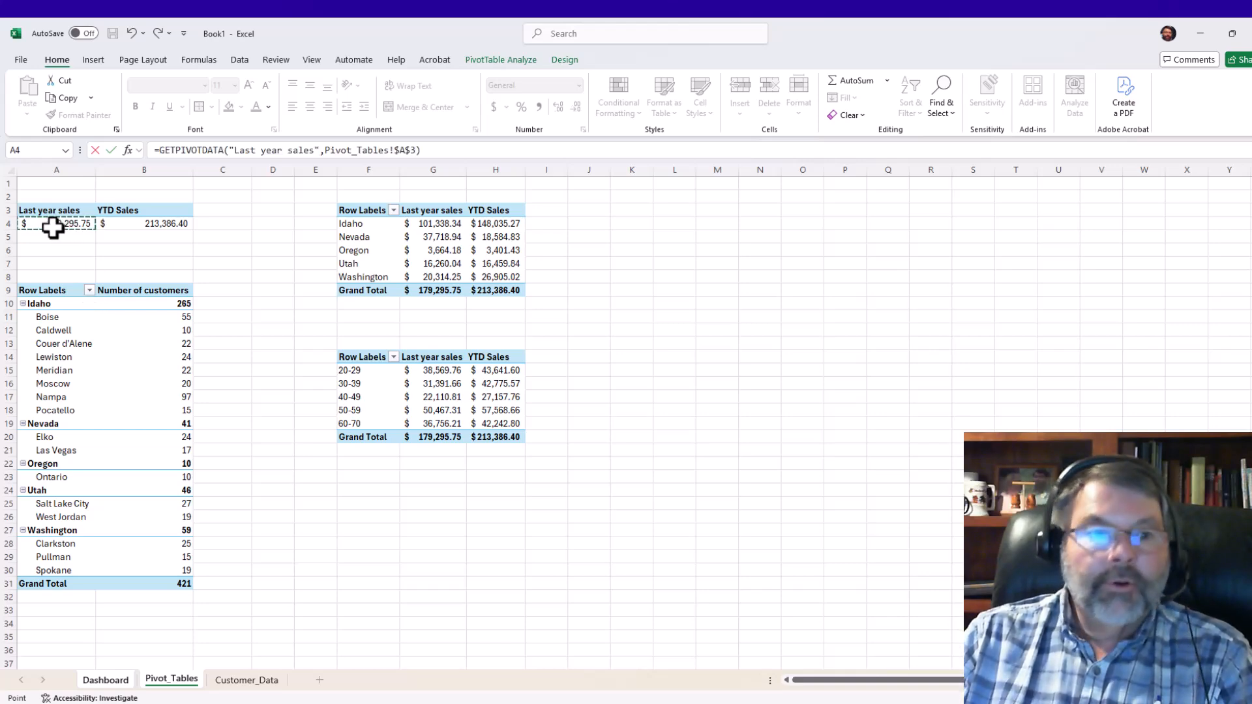
{"action": "key", "text": "Return"}
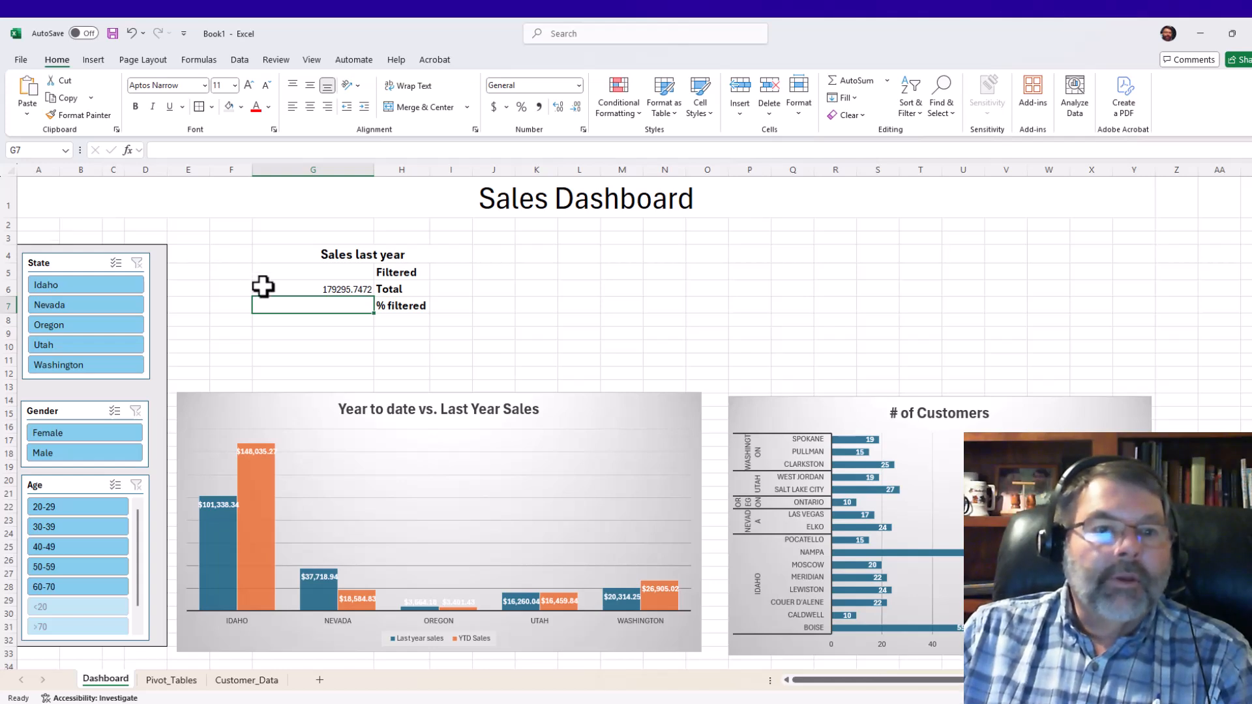
{"action": "left_click", "coordinate": [299, 292]}
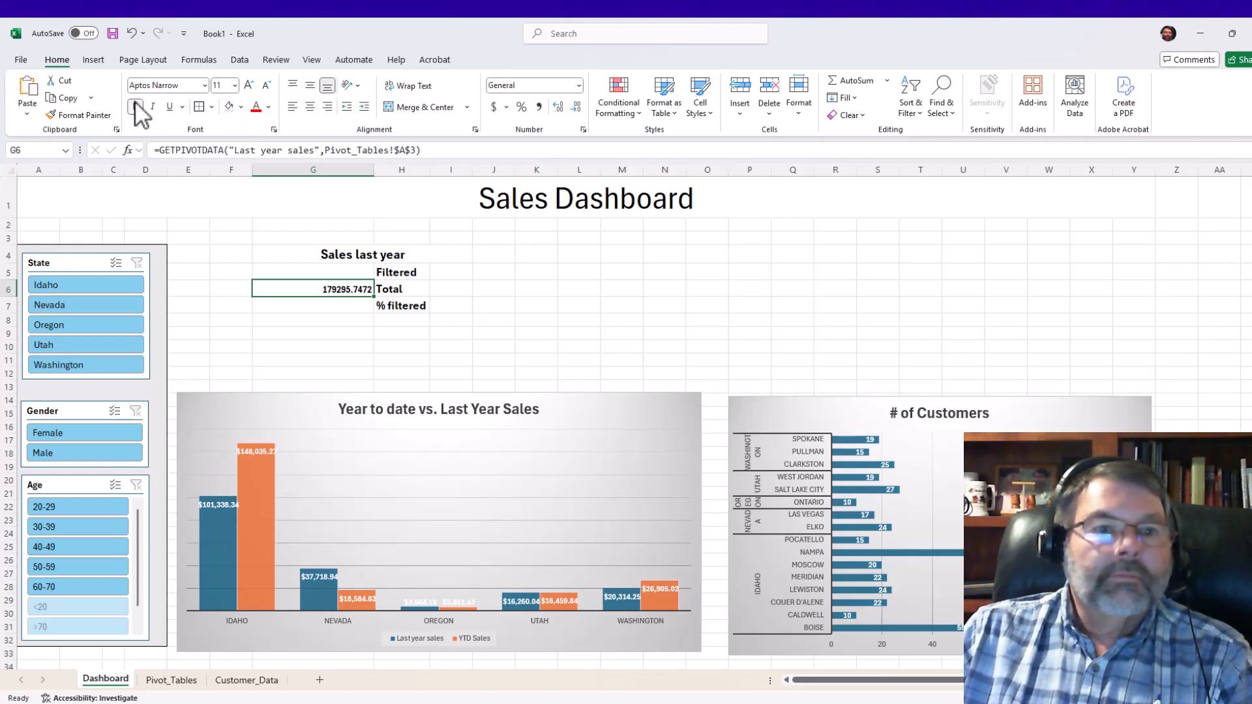
{"action": "left_click", "coordinate": [494, 109]}
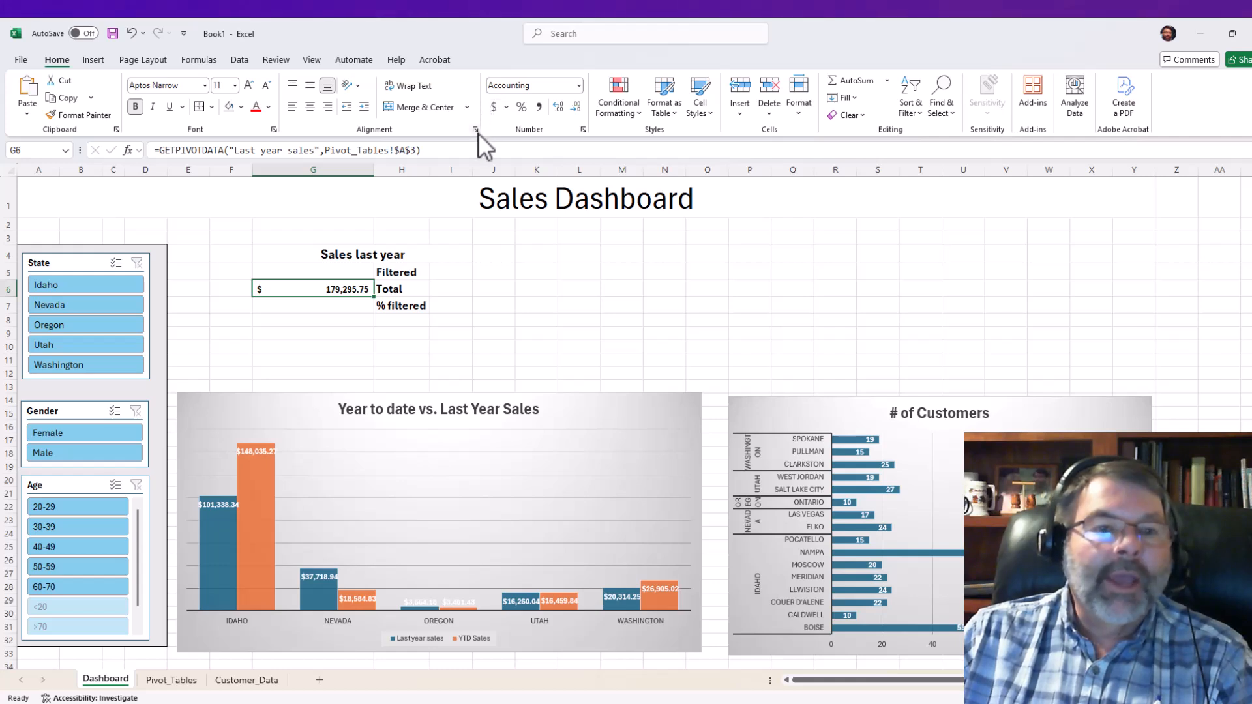
- Link G5 to the Last year sales grand total in Pivot_Tables cell G9 and copy G6's formatting onto it
{"action": "left_click", "coordinate": [332, 270]}
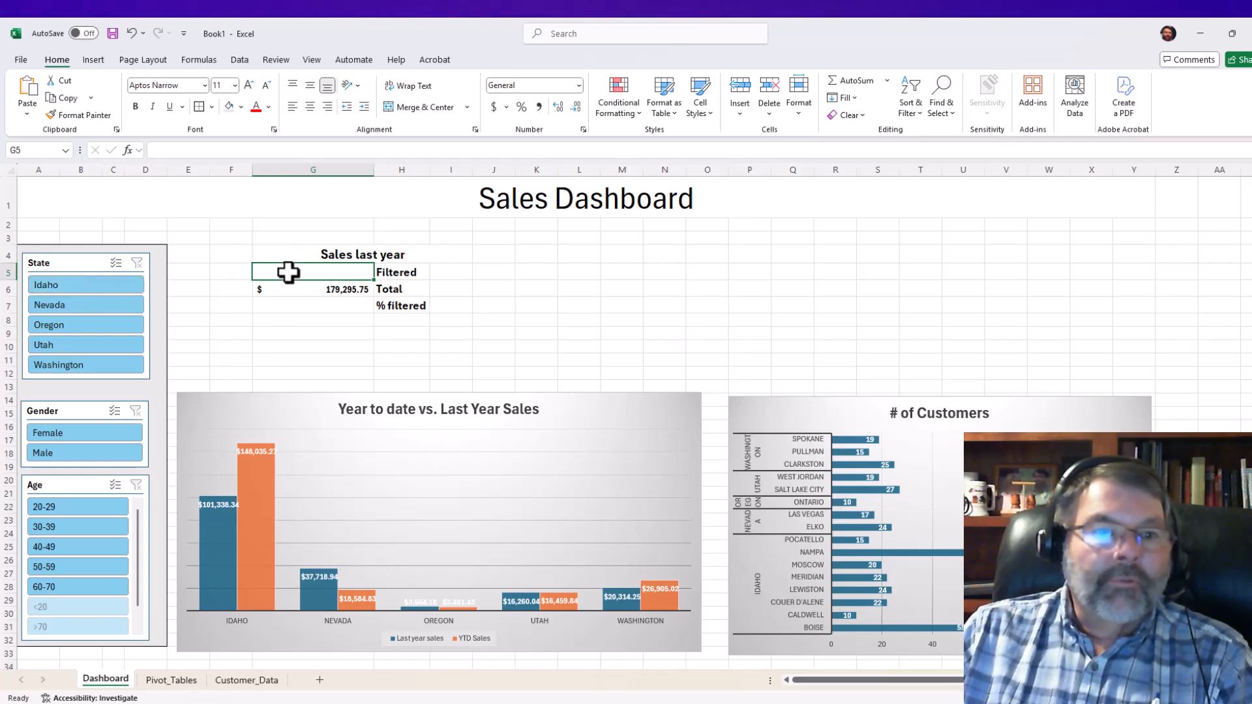
{"action": "type", "text": "="}
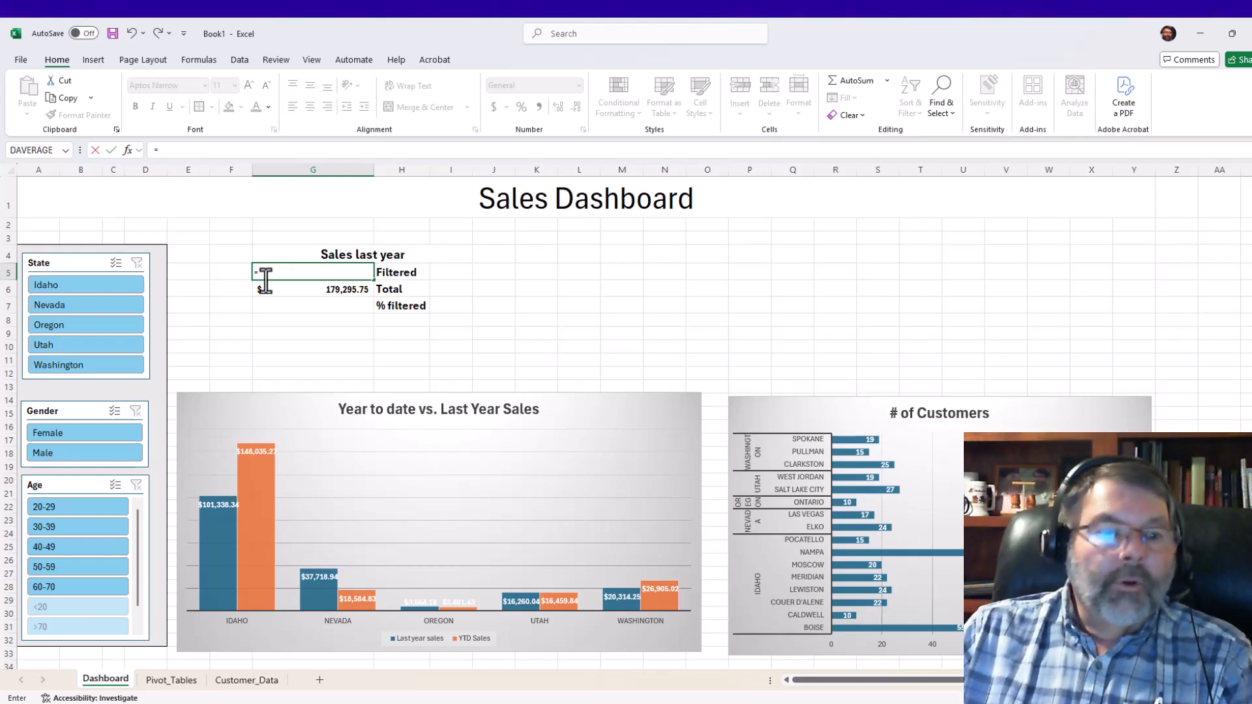
{"action": "left_click", "coordinate": [171, 680]}
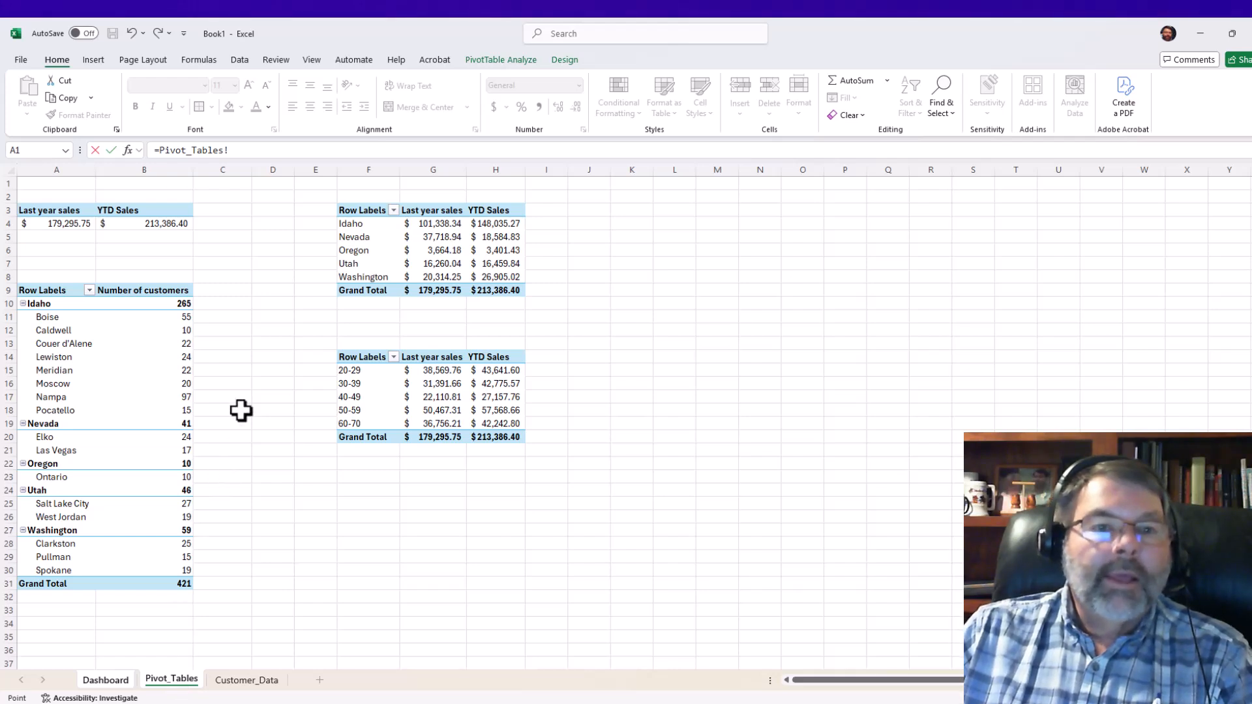
{"action": "left_click", "coordinate": [430, 291]}
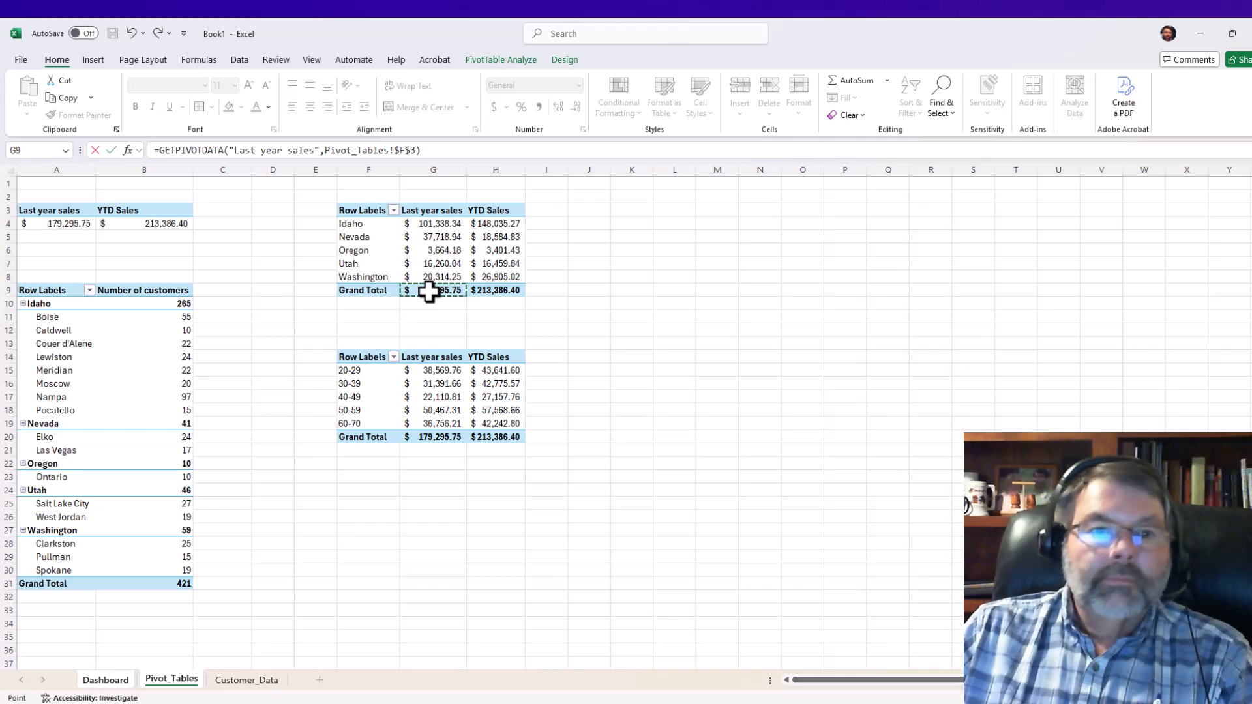
{"action": "key", "text": "Return"}
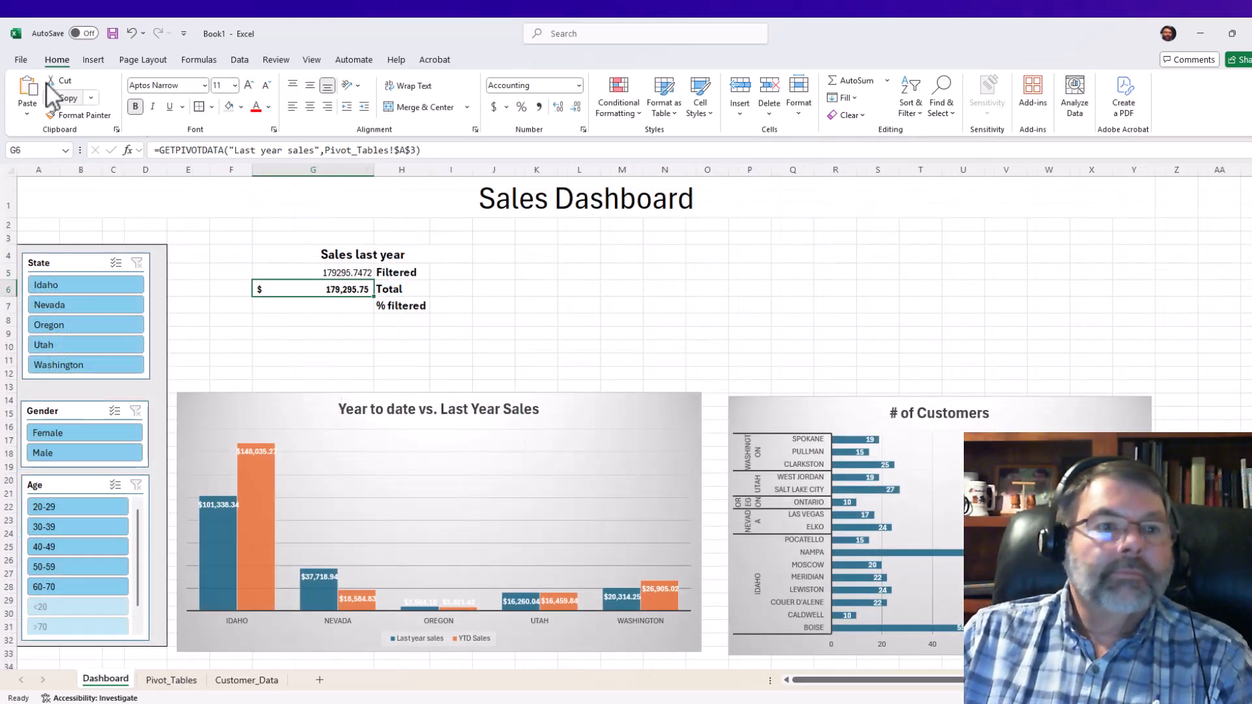
{"action": "left_click", "coordinate": [73, 115]}
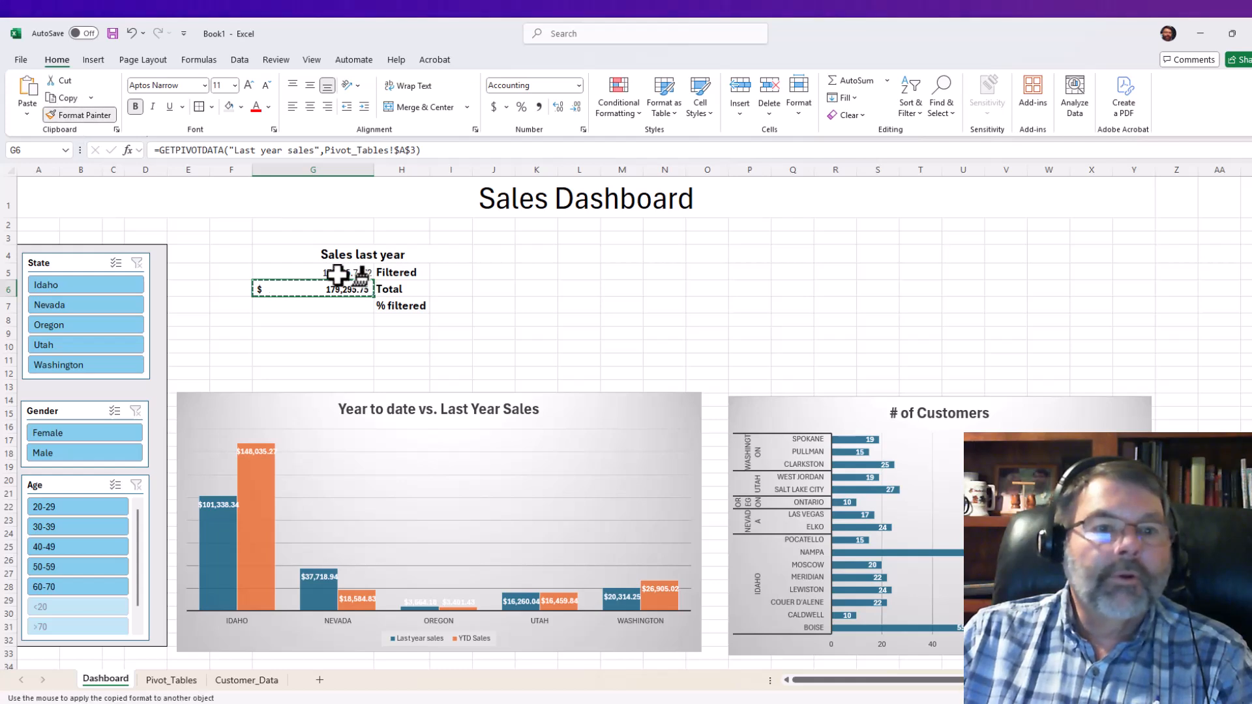
{"action": "left_click", "coordinate": [336, 272]}
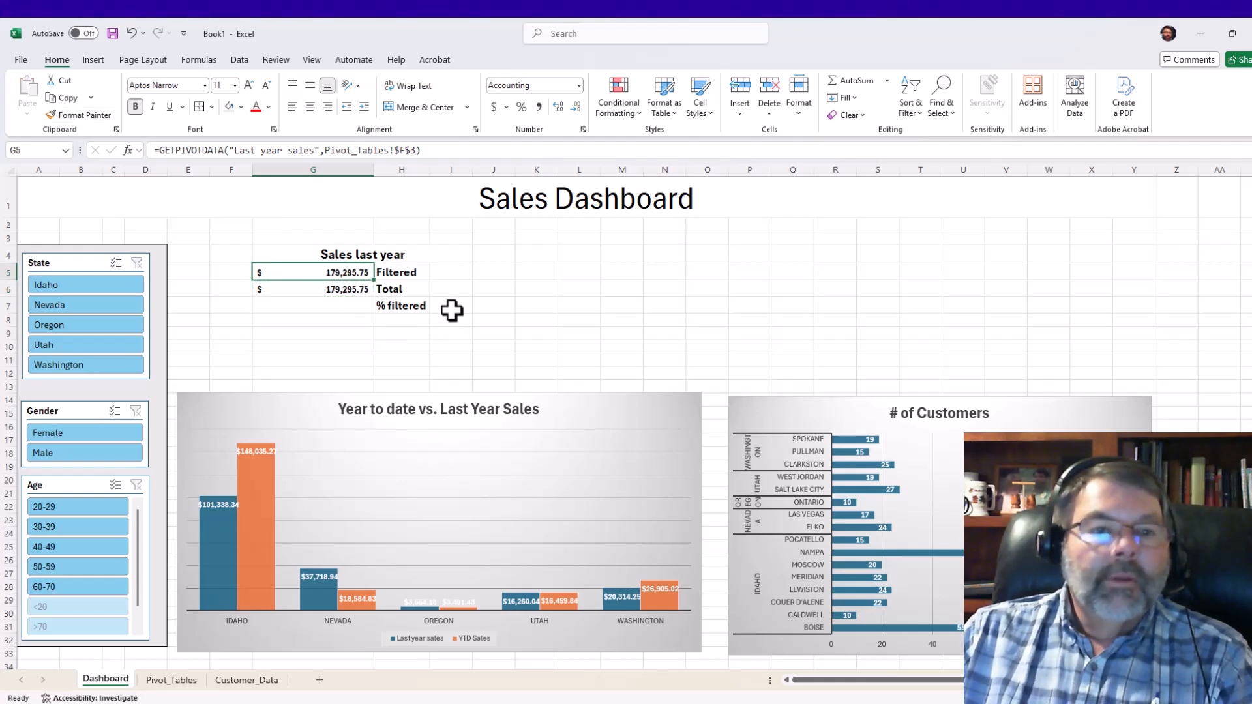
- Calculate the filtered share in G7 with =G5/G6 and format it as a bold percentage
{"action": "left_click", "coordinate": [335, 305]}
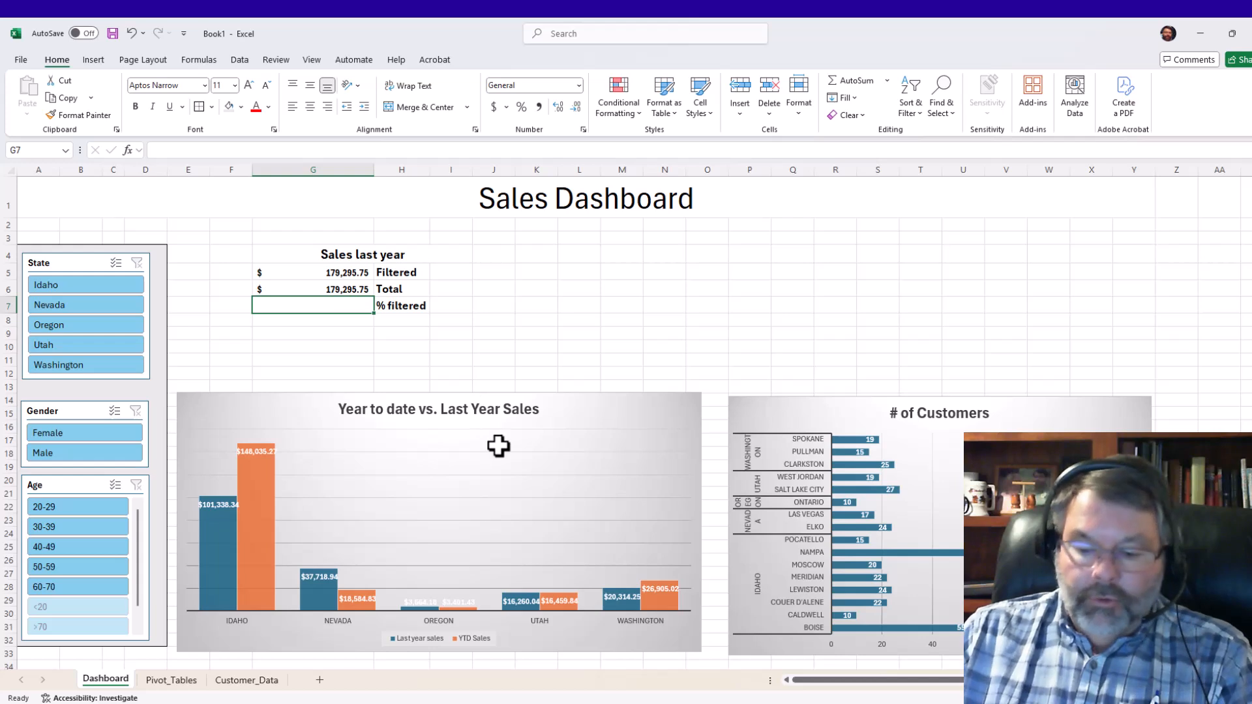
{"action": "type", "text": "="}
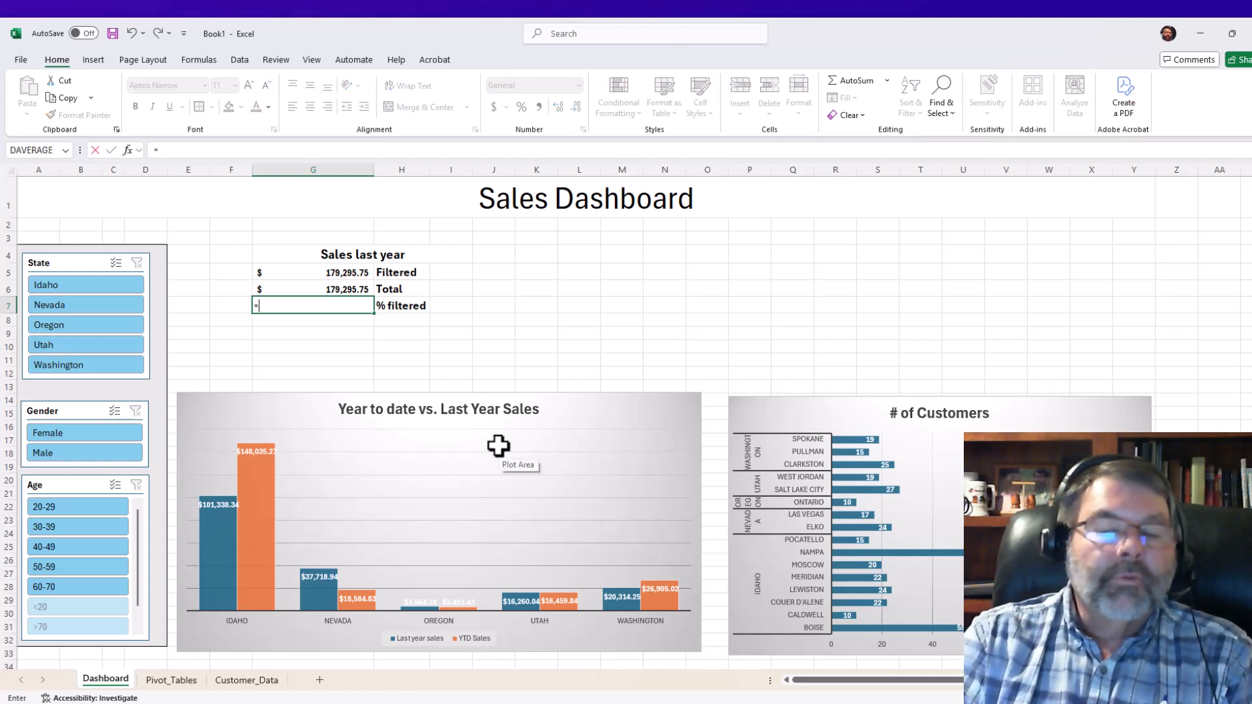
{"action": "key", "text": "Up"}
{"action": "key", "text": "Up"}
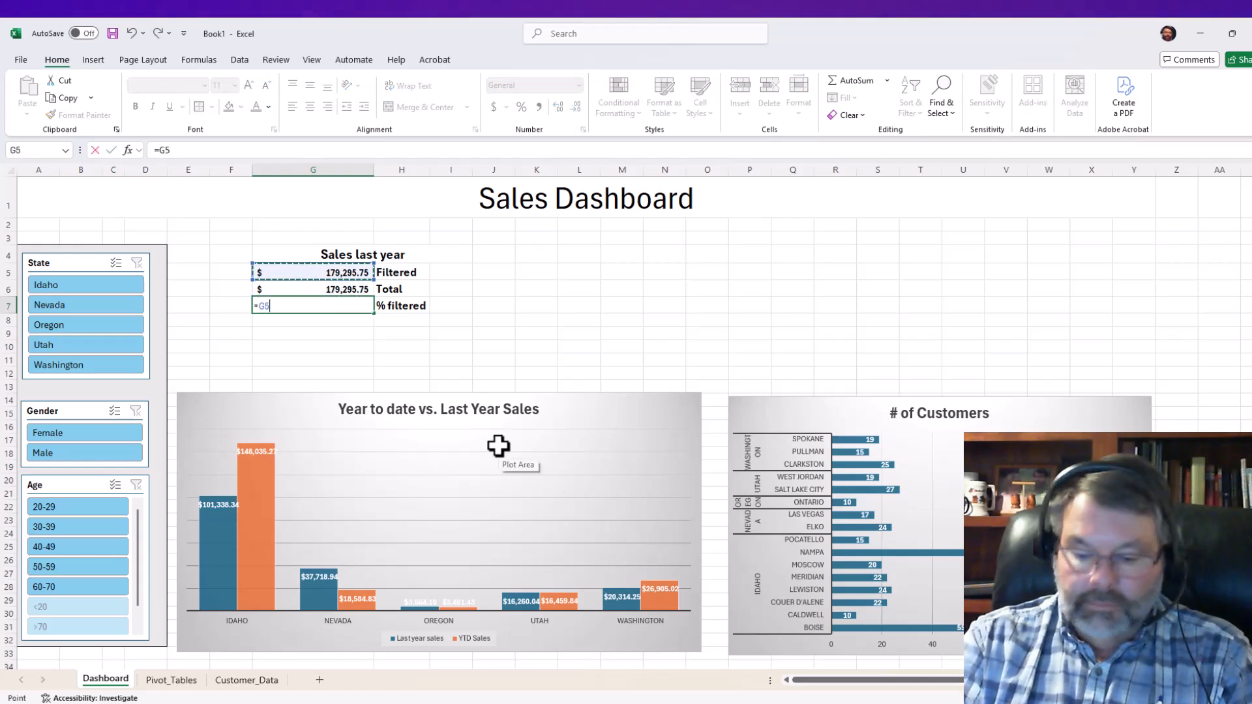
{"action": "type", "text": "/"}
{"action": "key", "text": "Up"}
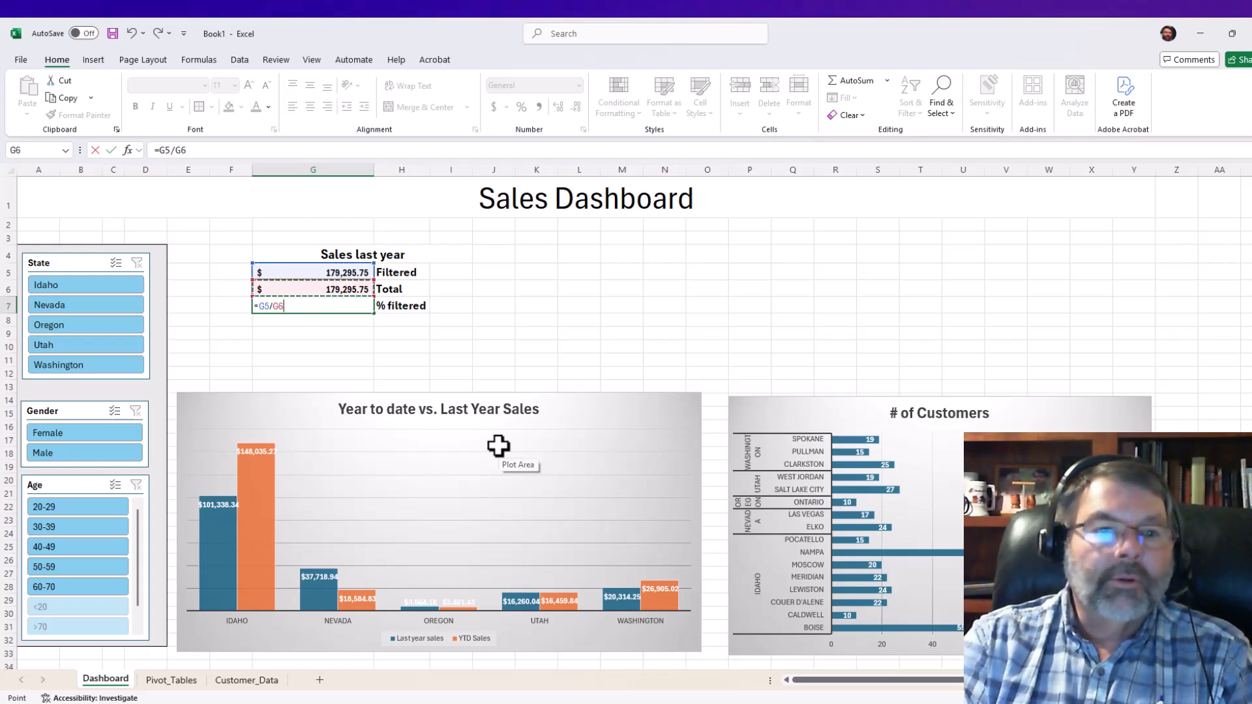
{"action": "key", "text": "Return"}
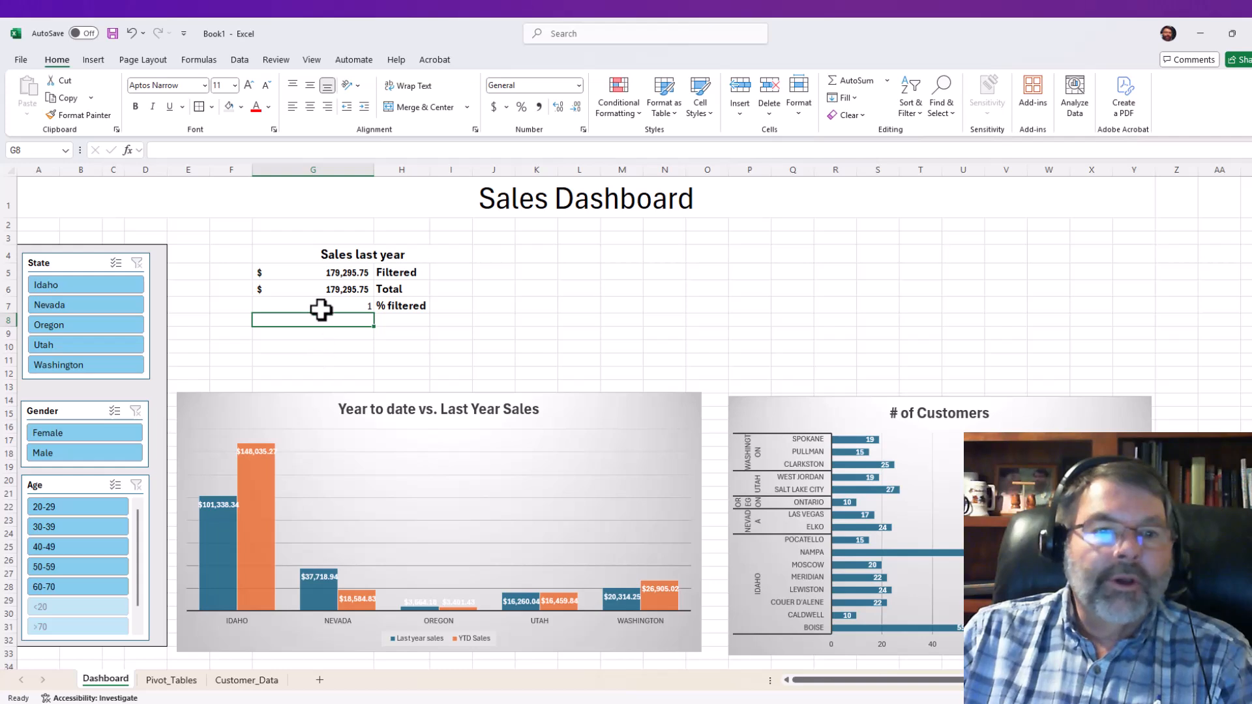
{"action": "left_click", "coordinate": [322, 306]}
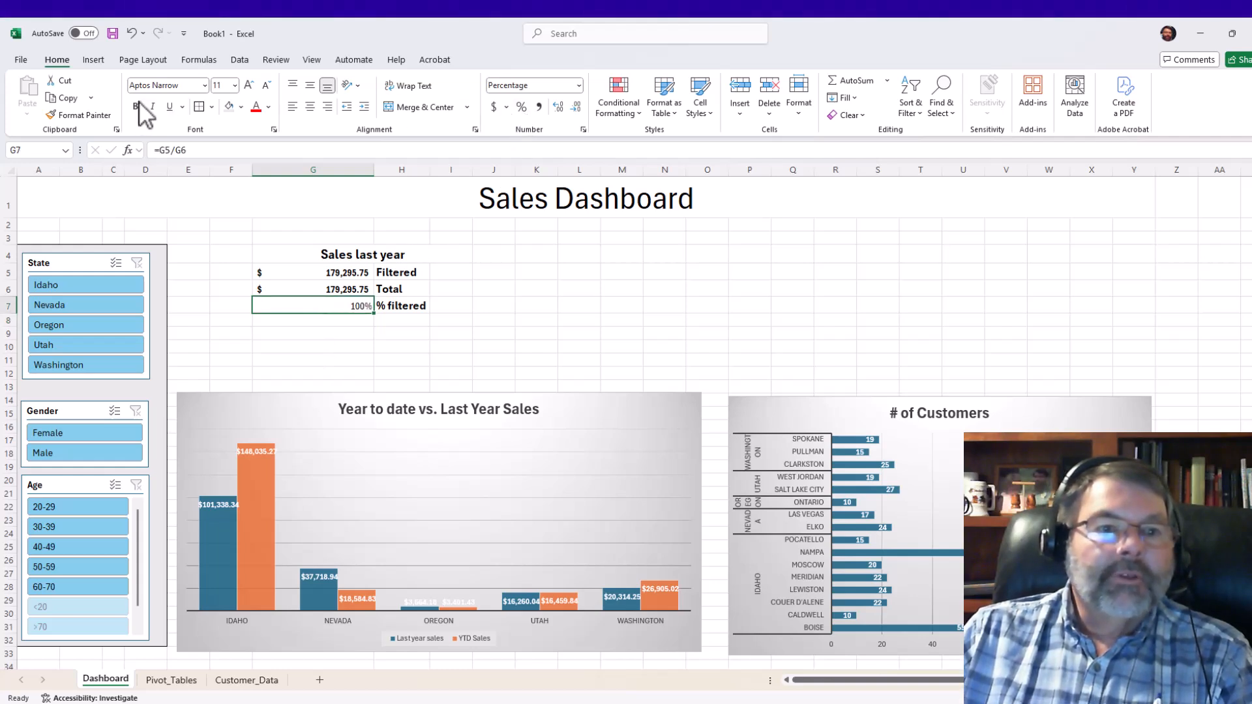
{"action": "left_click", "coordinate": [533, 303]}
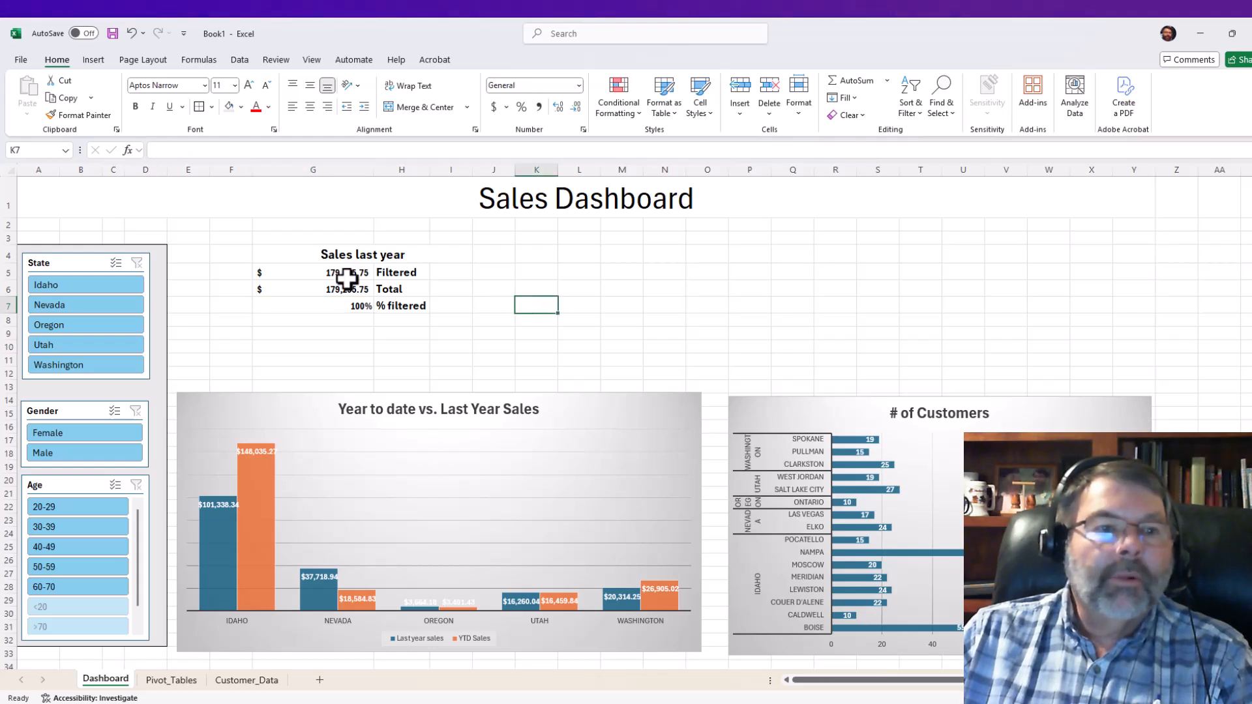
- Filter the dashboard to Nevada to check the filtered, total and percentage figures, and clear the State filter
{"action": "left_click", "coordinate": [56, 304]}
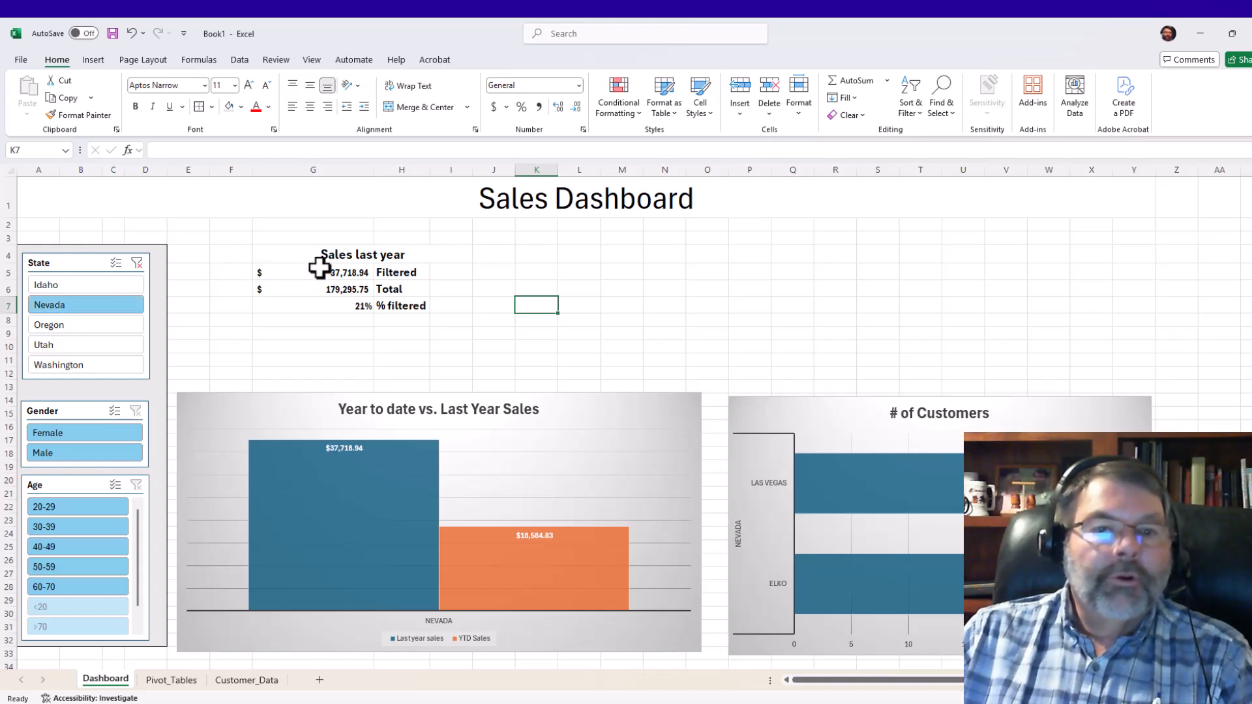
{"action": "mouse_move", "coordinate": [908, 466]}
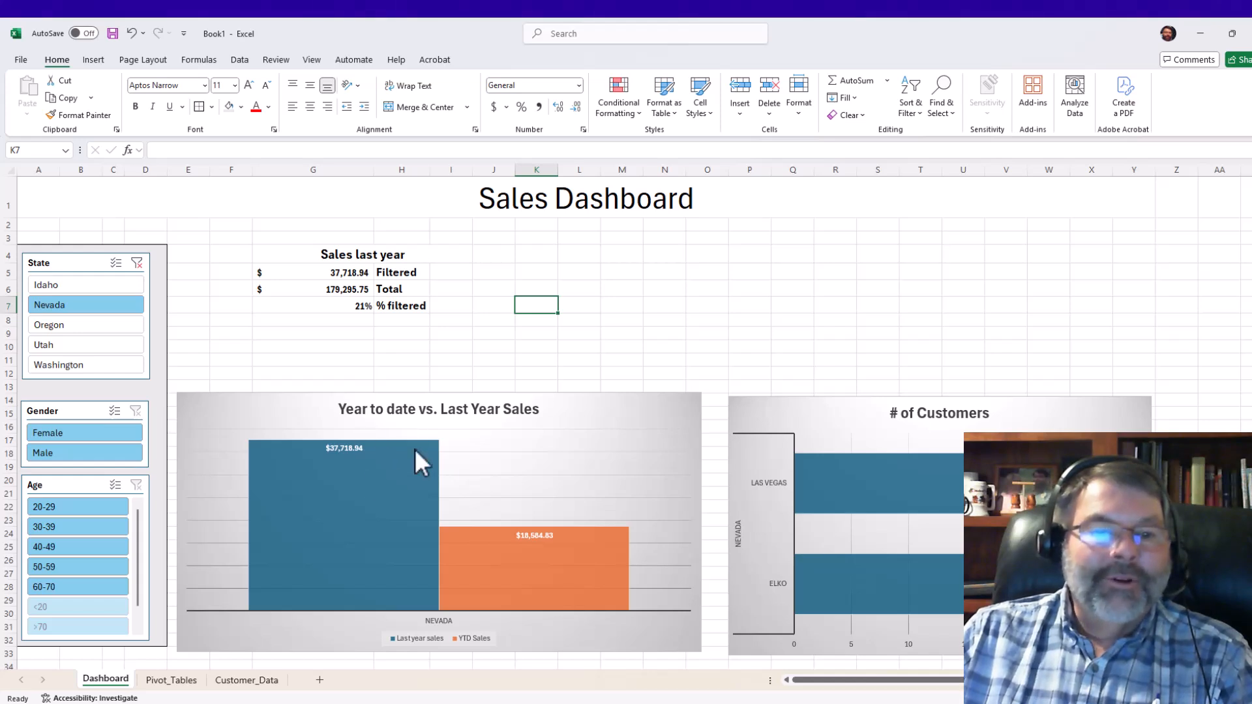
{"action": "mouse_move", "coordinate": [546, 574]}
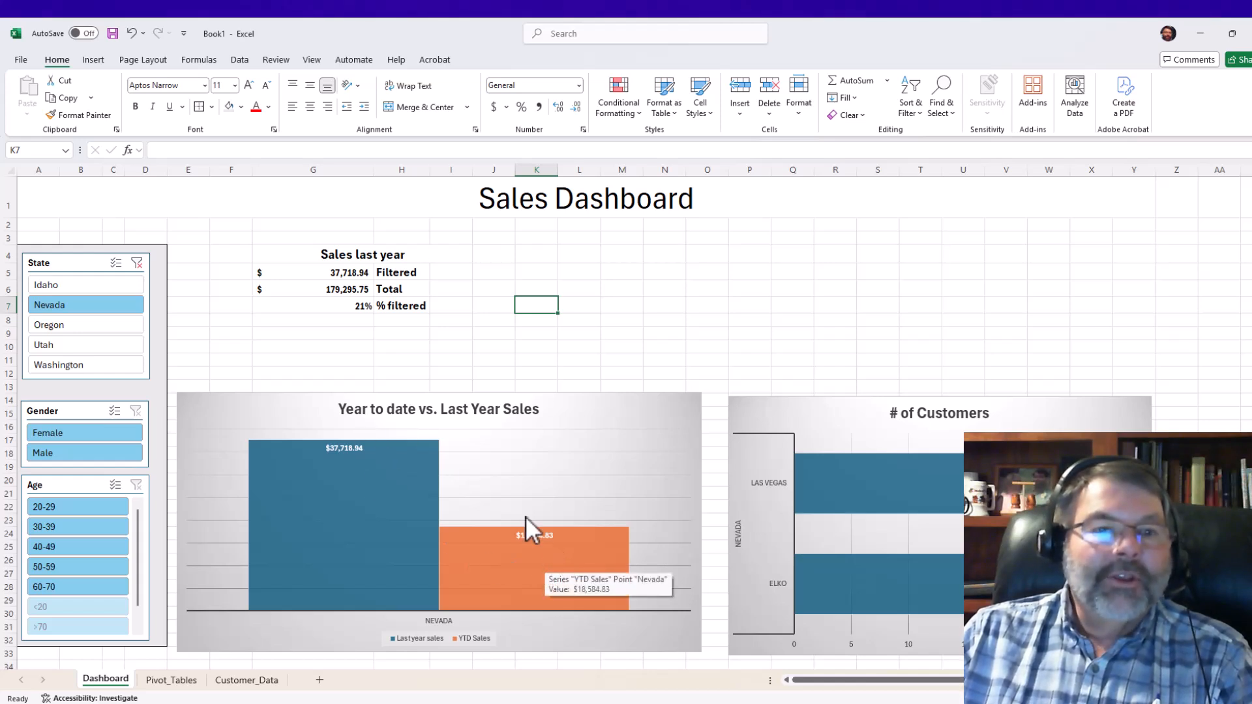
{"action": "left_click", "coordinate": [319, 289]}
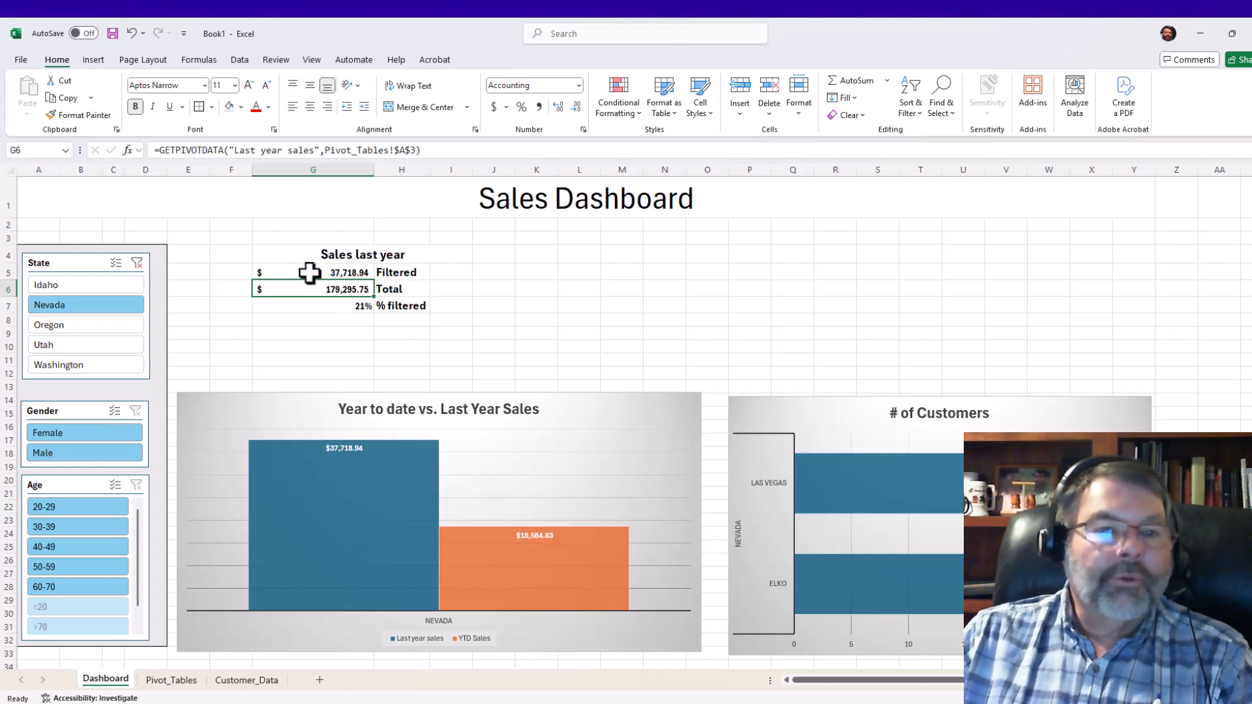
{"action": "left_click", "coordinate": [135, 263]}
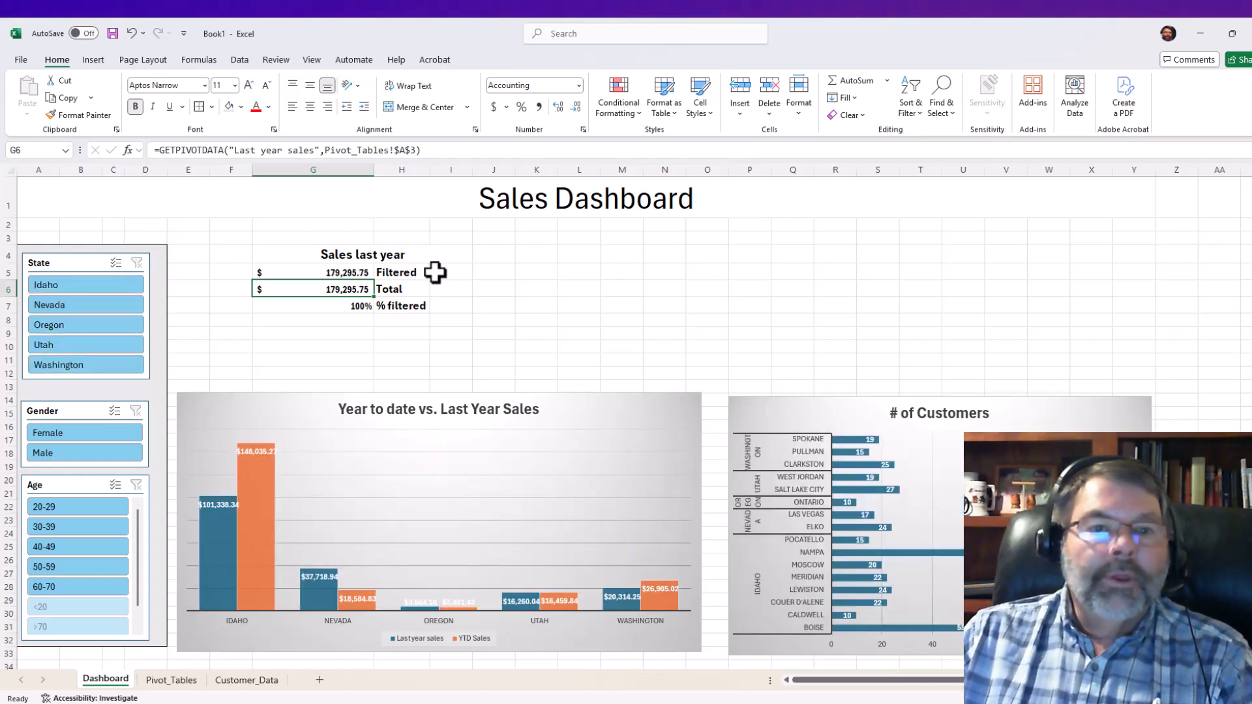
- Enter the heading "Year to date sales" in cell K4
{"action": "left_click", "coordinate": [533, 252]}
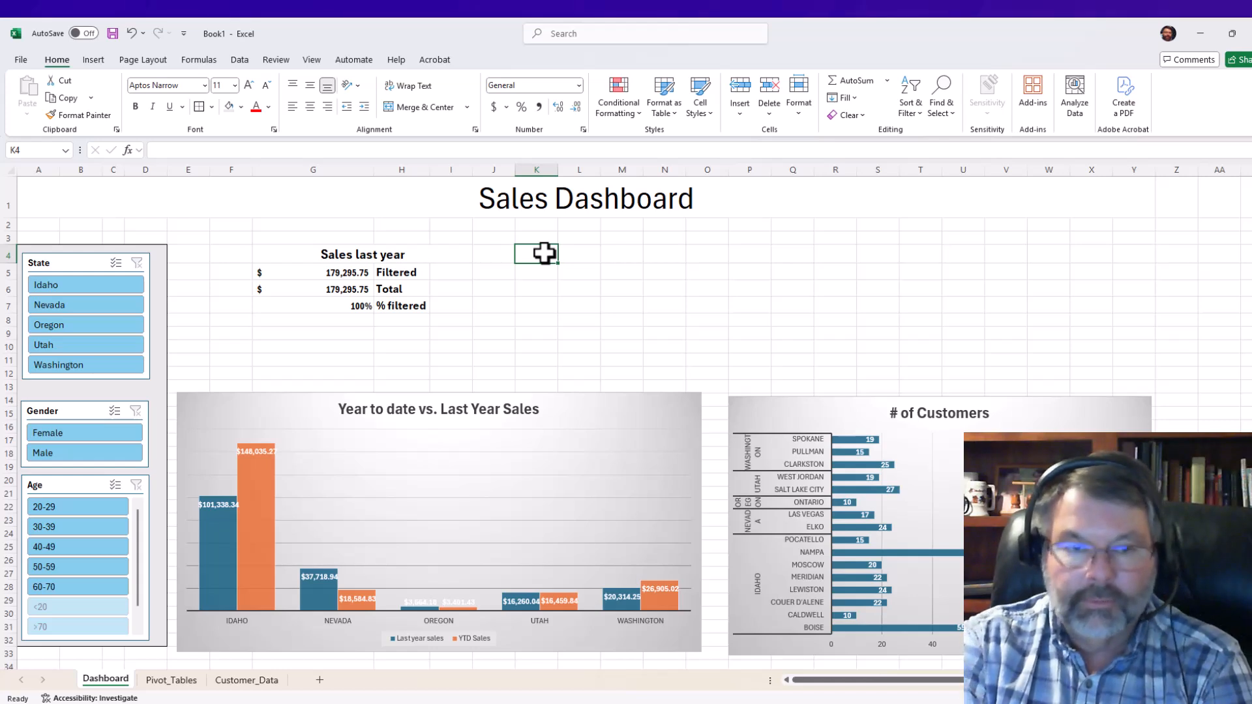
{"action": "type", "text": "Year to date"}
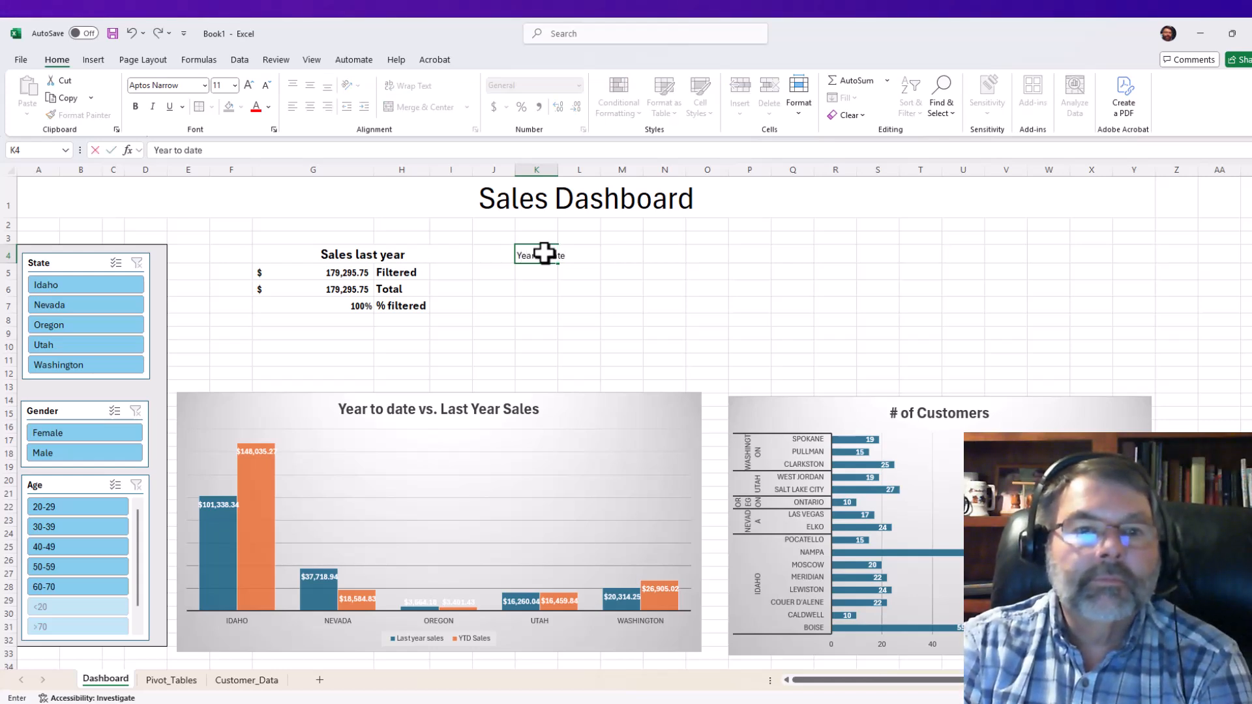
{"action": "type", "text": " sales"}
{"action": "key", "text": "Return"}
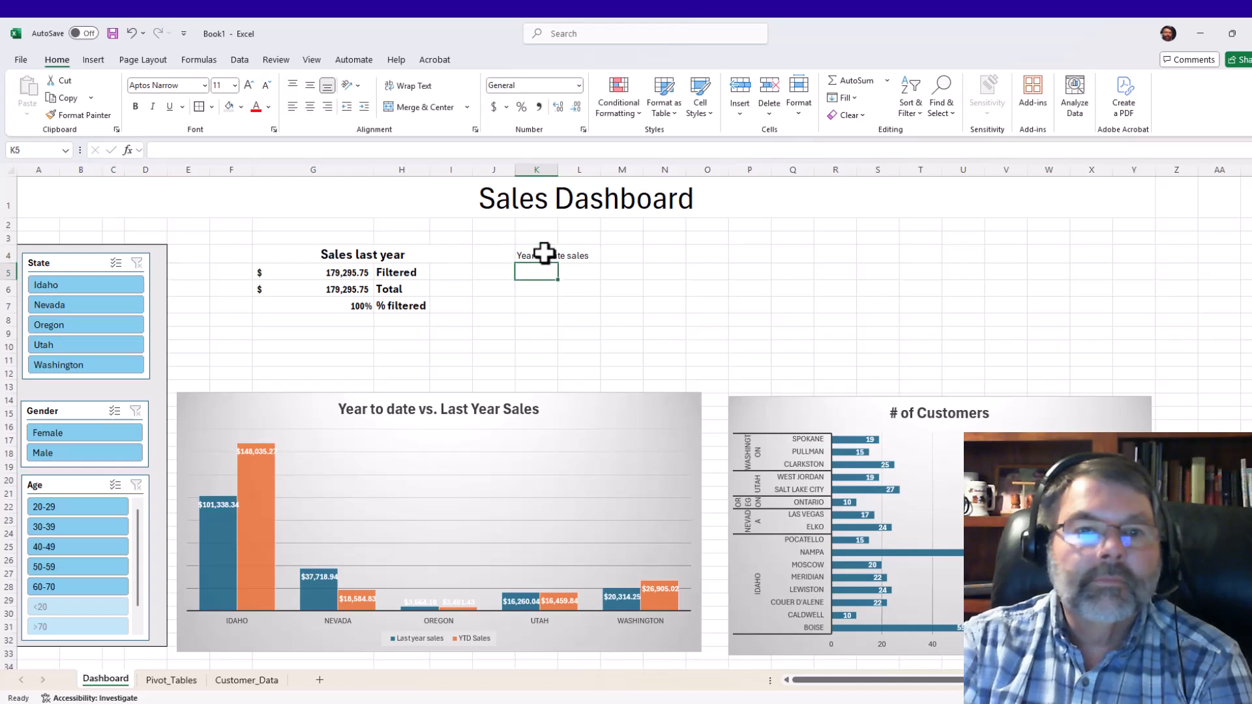
- Copy the "Sales last year" heading's formatting onto the K4 heading and widen column K
{"action": "left_click", "coordinate": [538, 258]}
{"action": "left_click", "coordinate": [341, 248]}
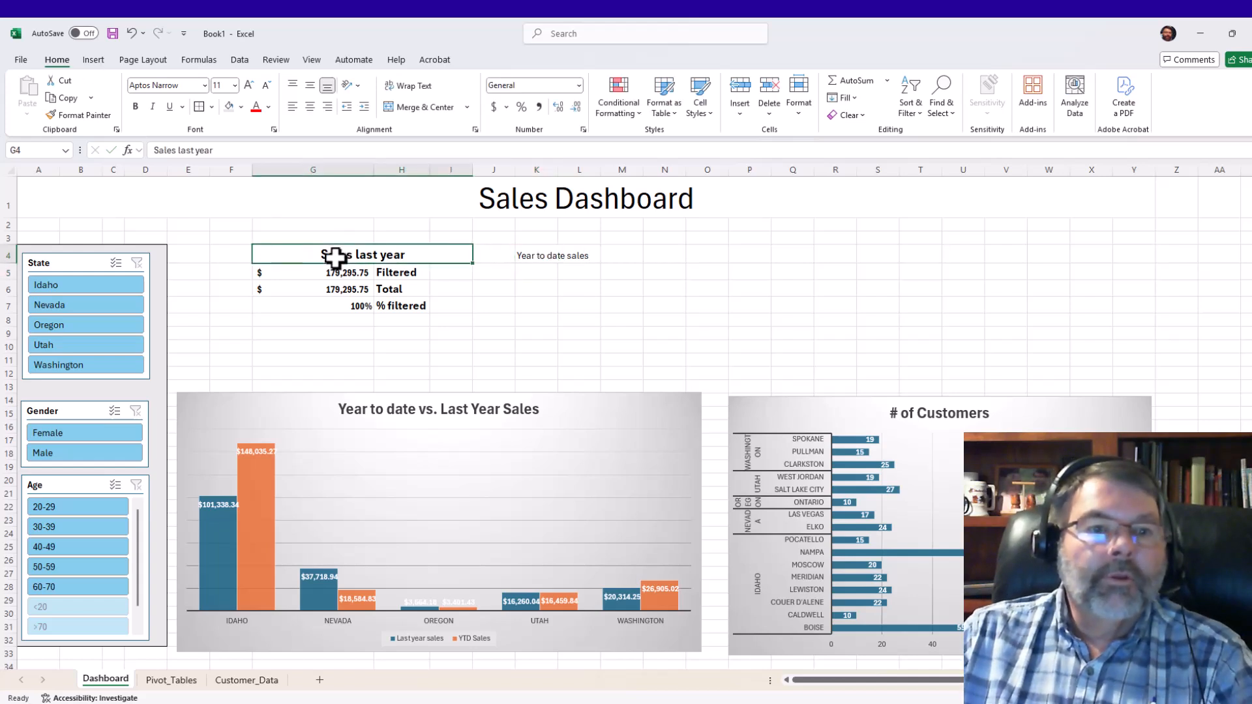
{"action": "left_click", "coordinate": [74, 116]}
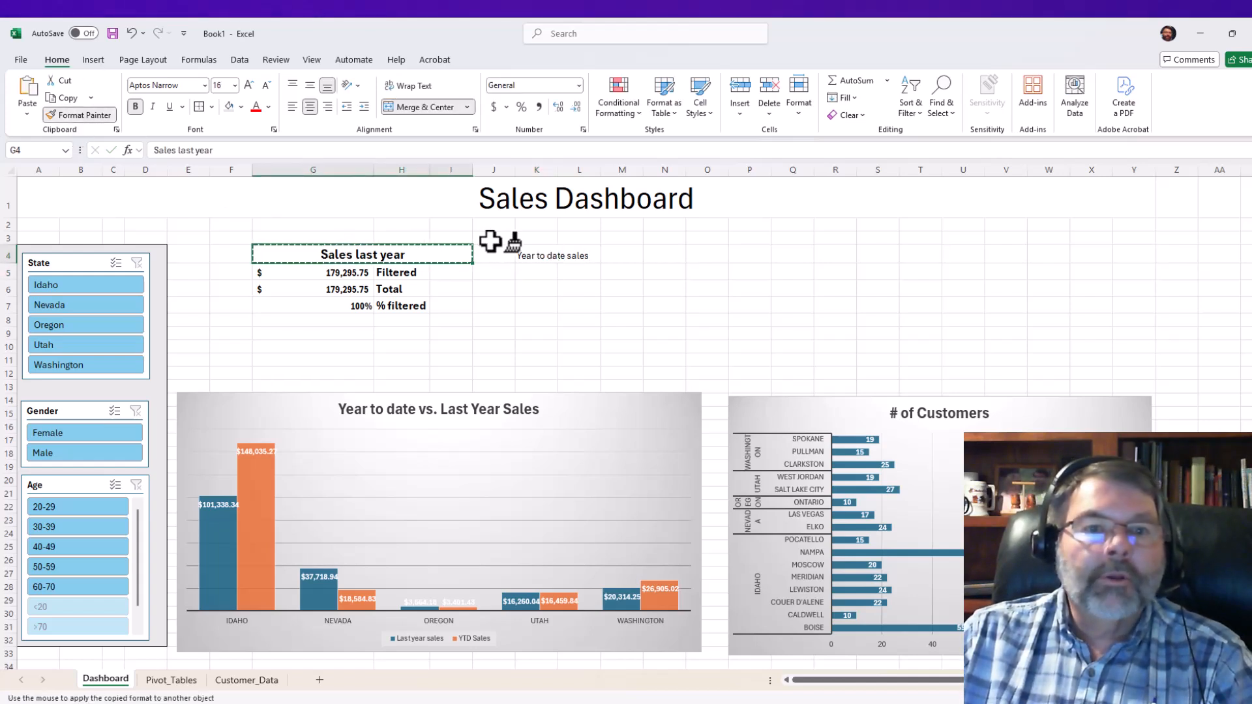
{"action": "left_click", "coordinate": [540, 256]}
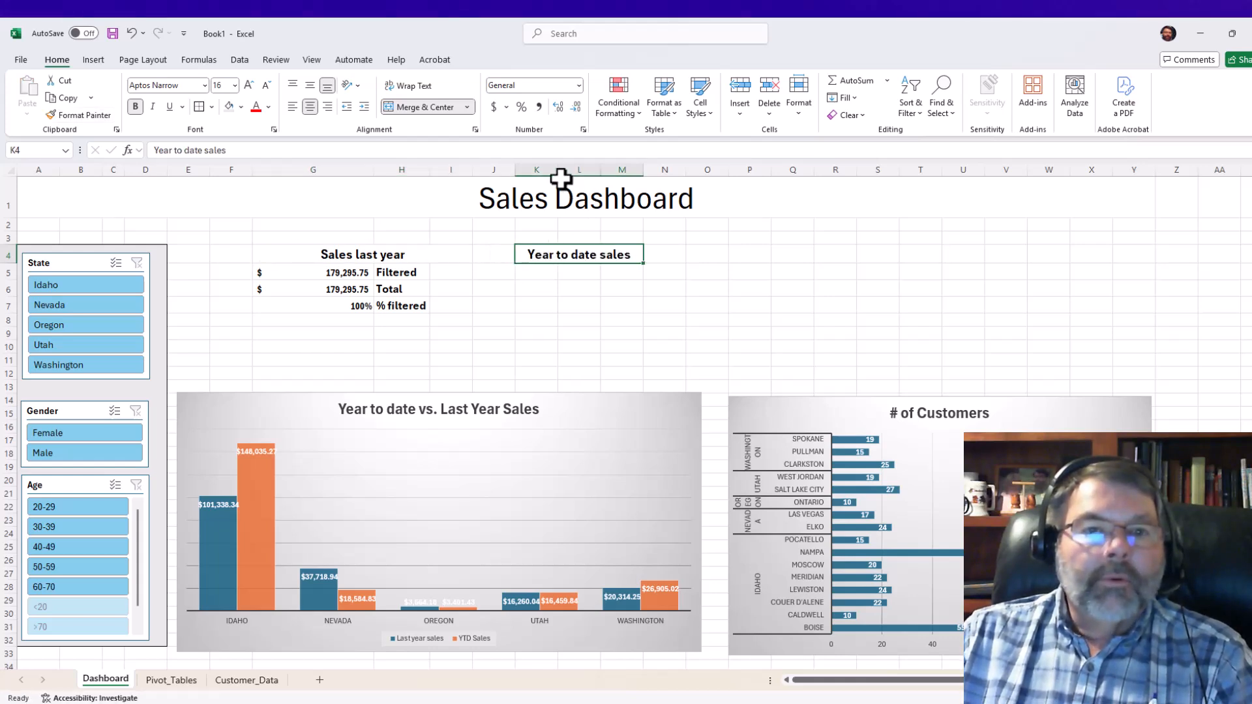
{"action": "left_click_drag", "start_coordinate": [558, 166], "coordinate": [601, 168]}
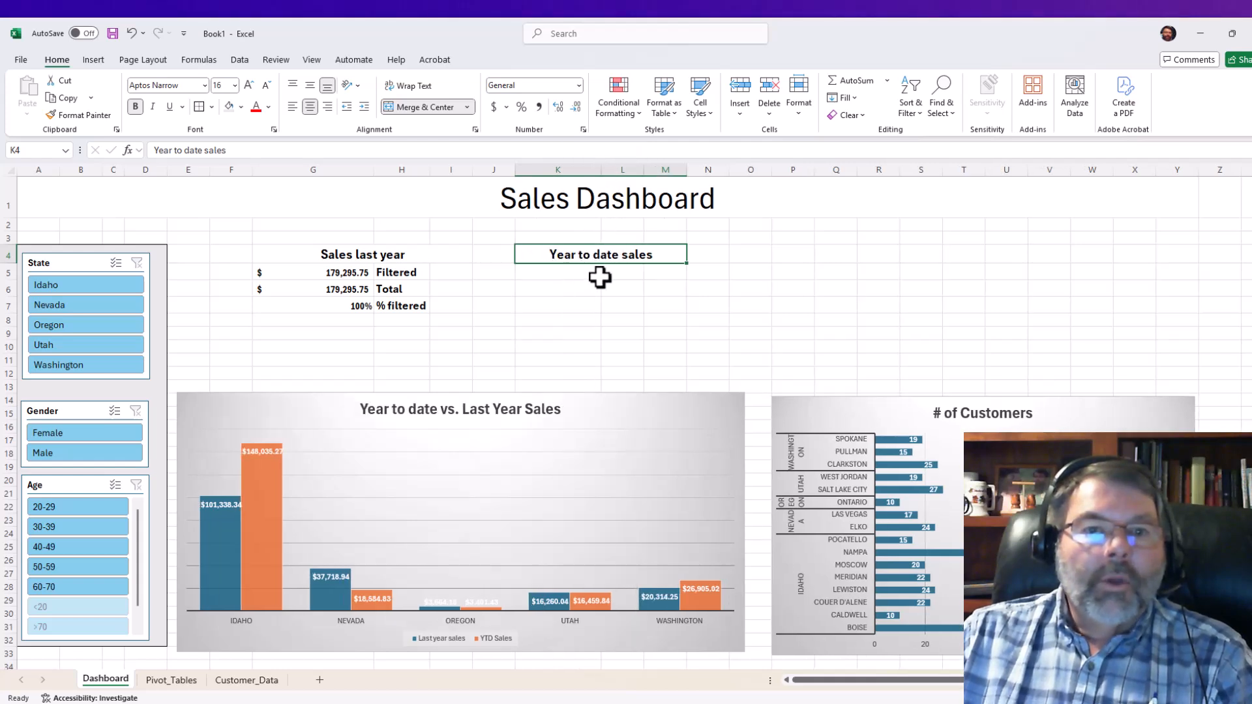
- Enter the labels "Filtered", "Total" and "% filtered" in cells L5 to L7 under the year-to-date heading
{"action": "left_click", "coordinate": [620, 273]}
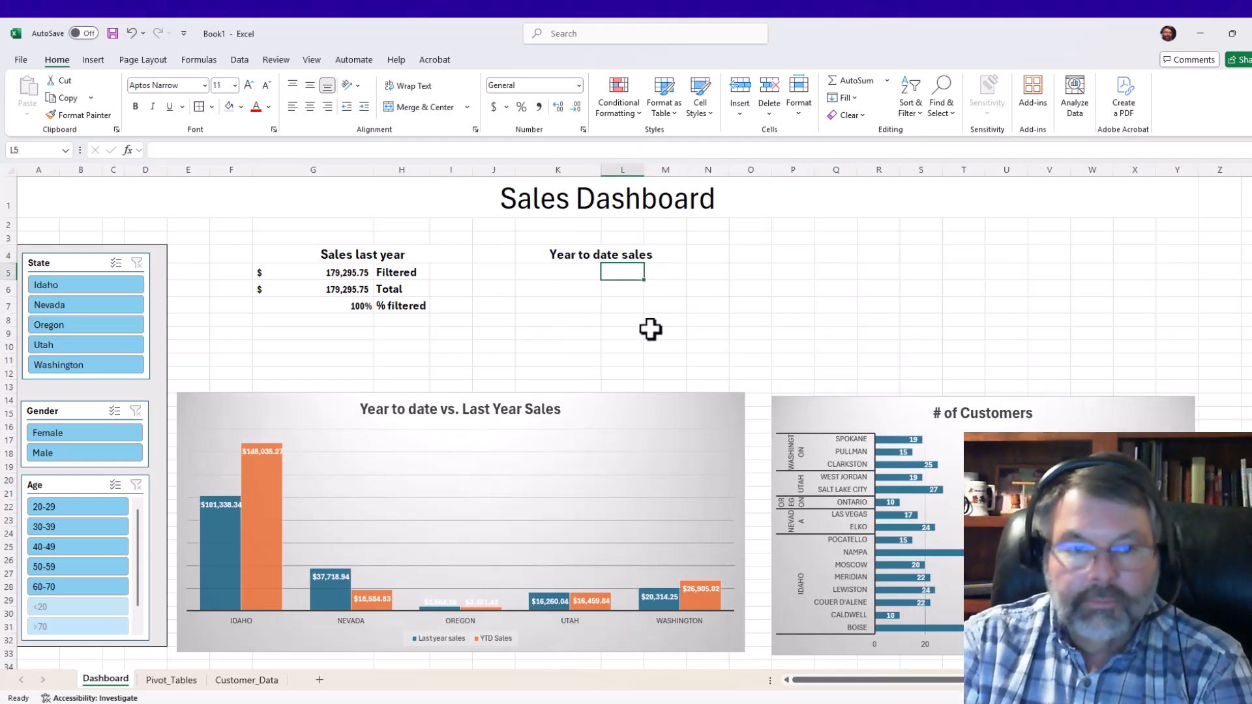
{"action": "type", "text": "Filtered"}
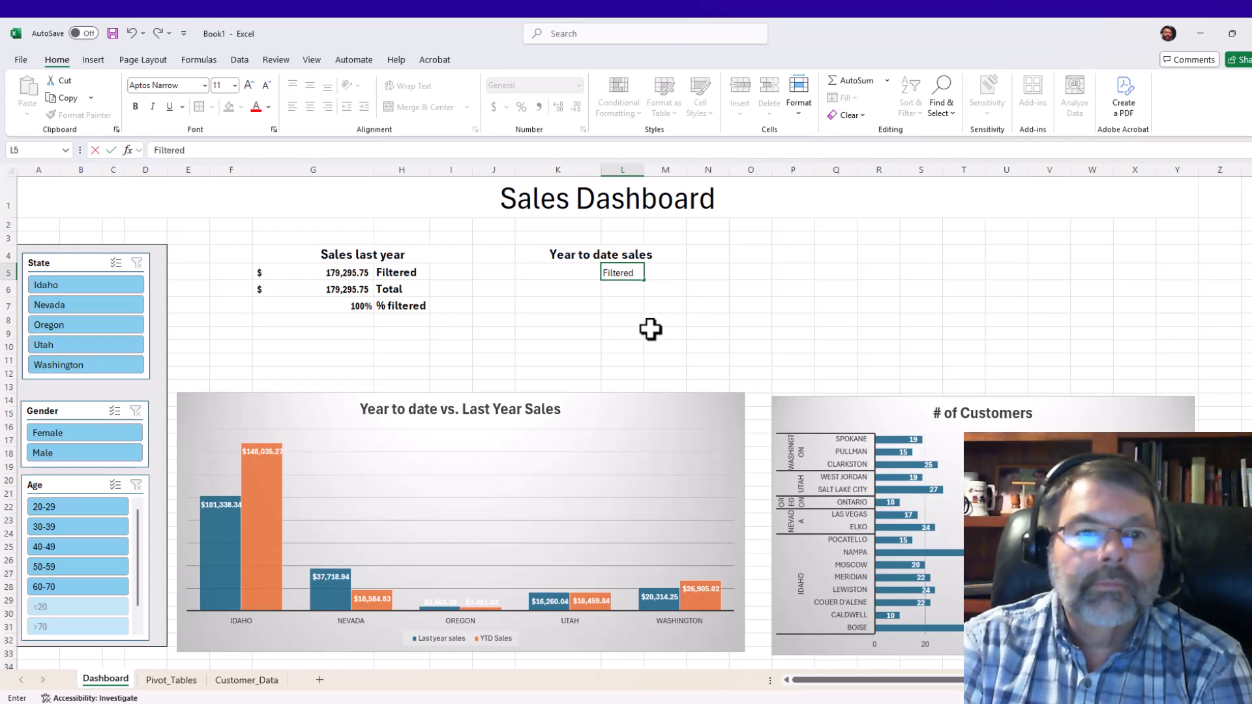
{"action": "key", "text": "Return"}
{"action": "type", "text": "Total"}
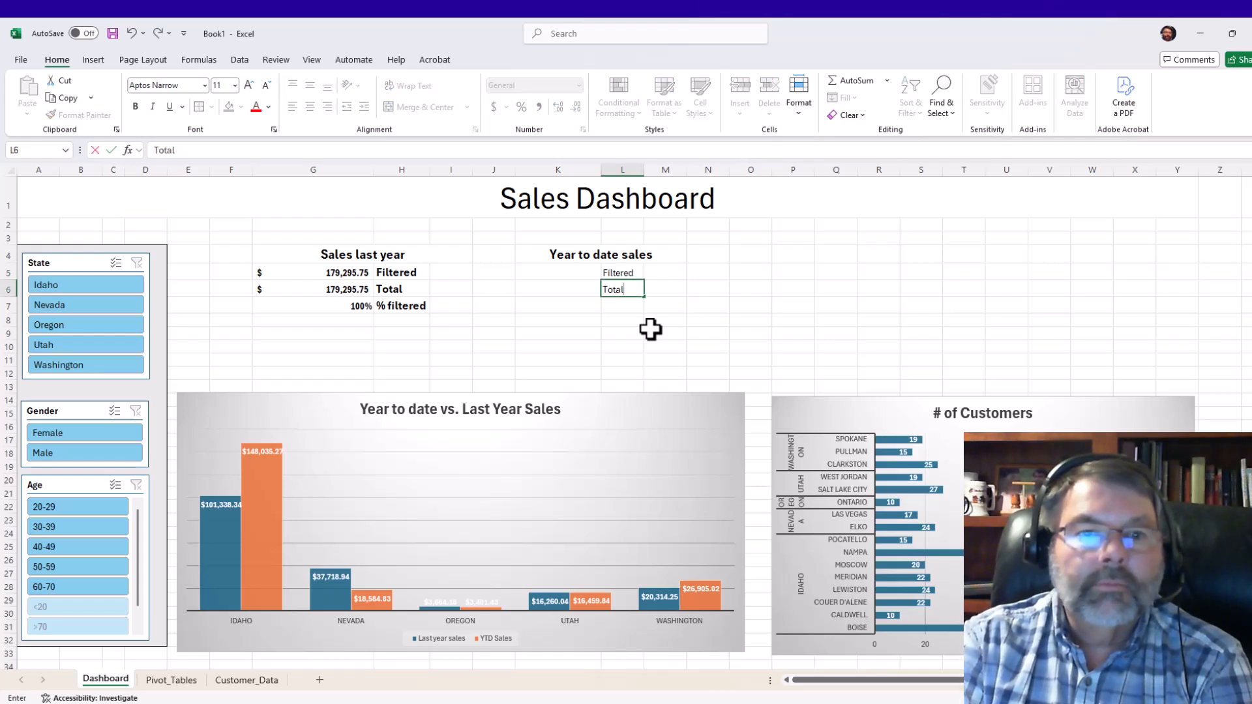
{"action": "key", "text": "Return"}
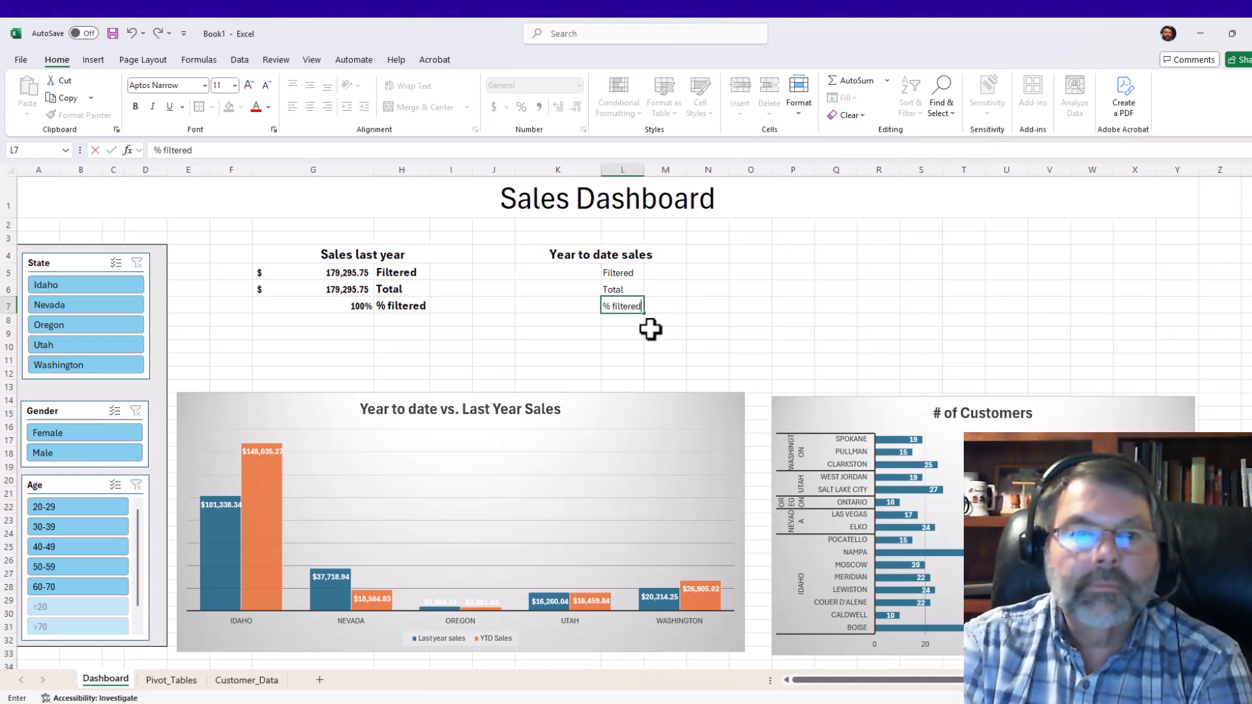
{"action": "key", "text": "Return"}
- Make the labels in L5:L7 bold
{"action": "key", "text": "Up"}
{"action": "key", "text": "shift+Up"}
{"action": "key", "text": "shift+Up"}
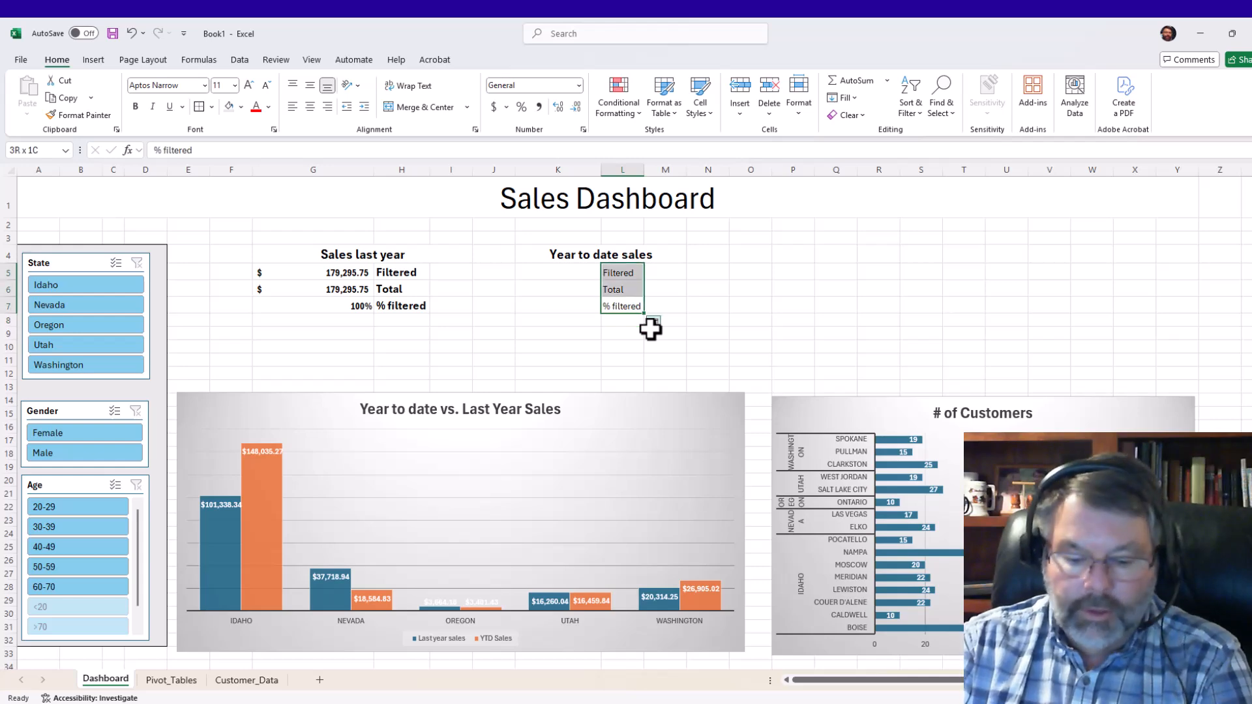
{"action": "key", "text": "super"}
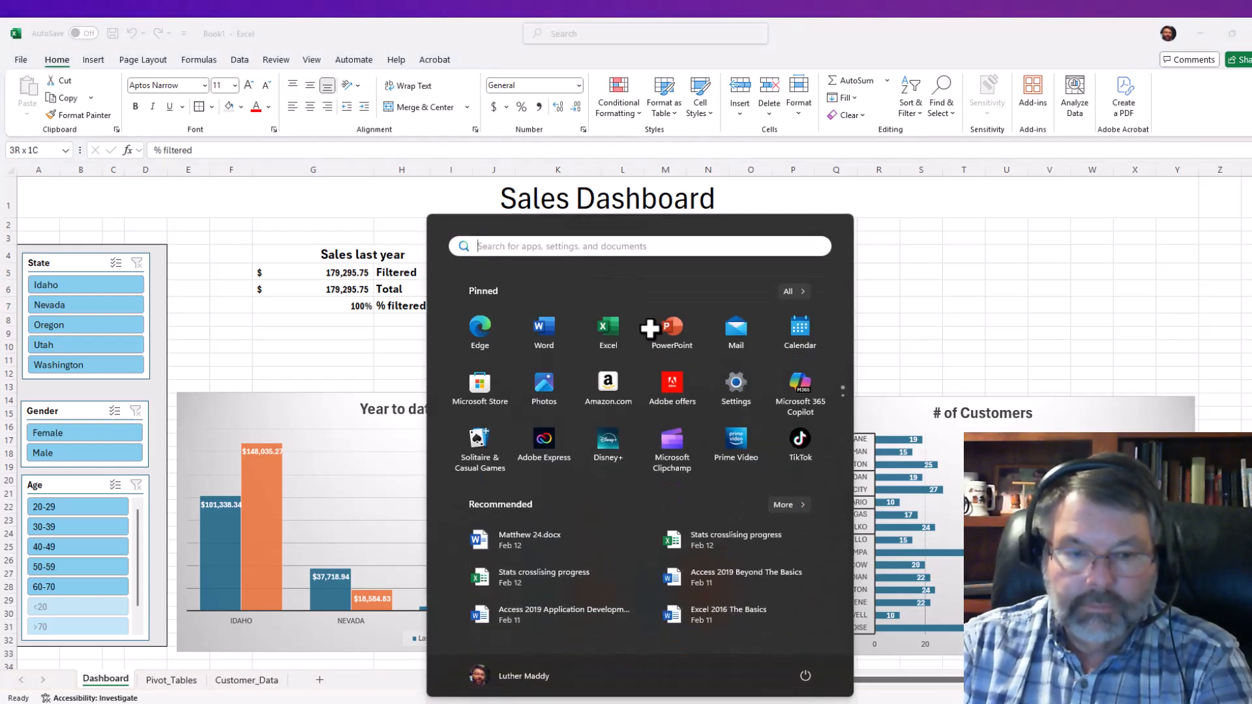
{"action": "key", "text": "Escape"}
{"action": "key", "text": "super"}
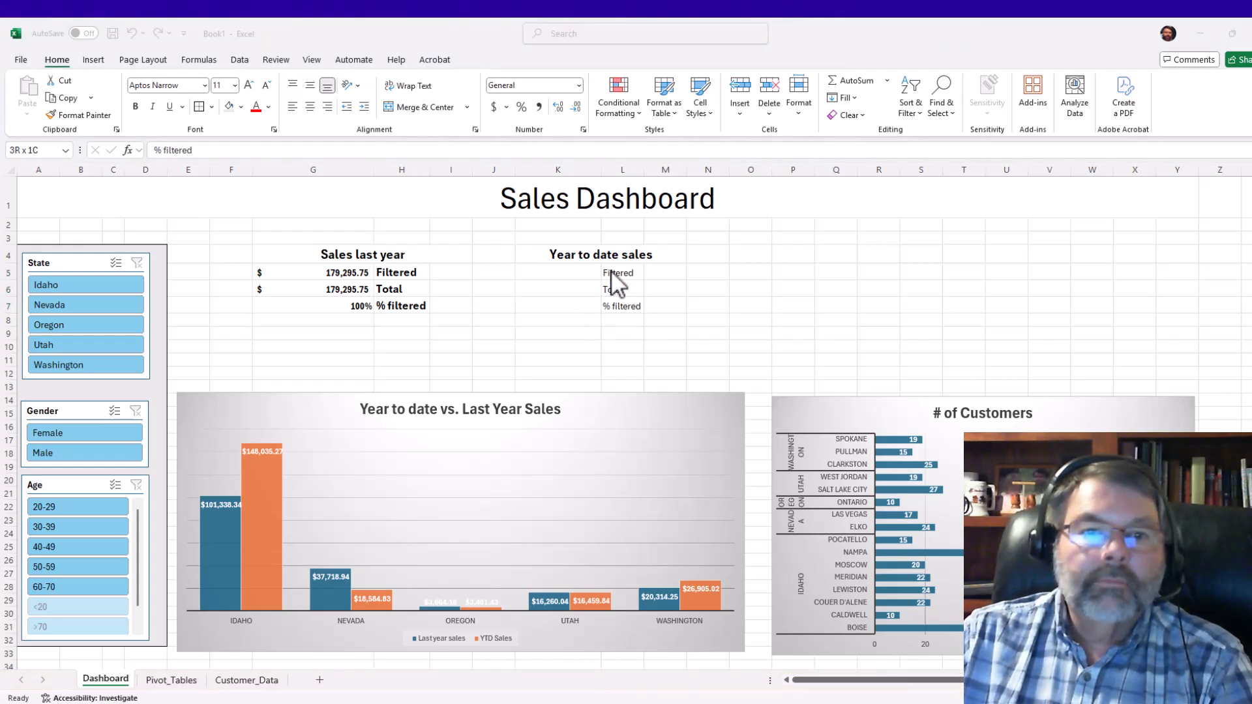
{"action": "left_click", "coordinate": [617, 287]}
{"action": "key", "text": "ctrl+b"}
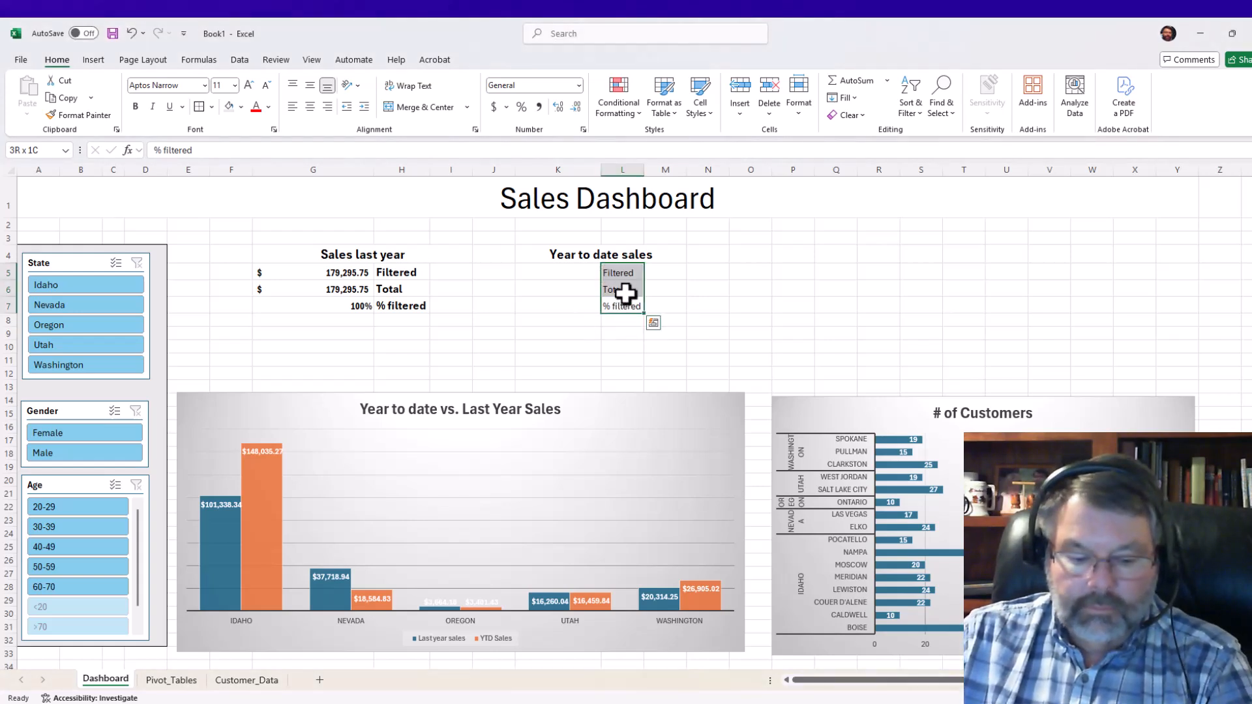
{"action": "left_click", "coordinate": [568, 272]}
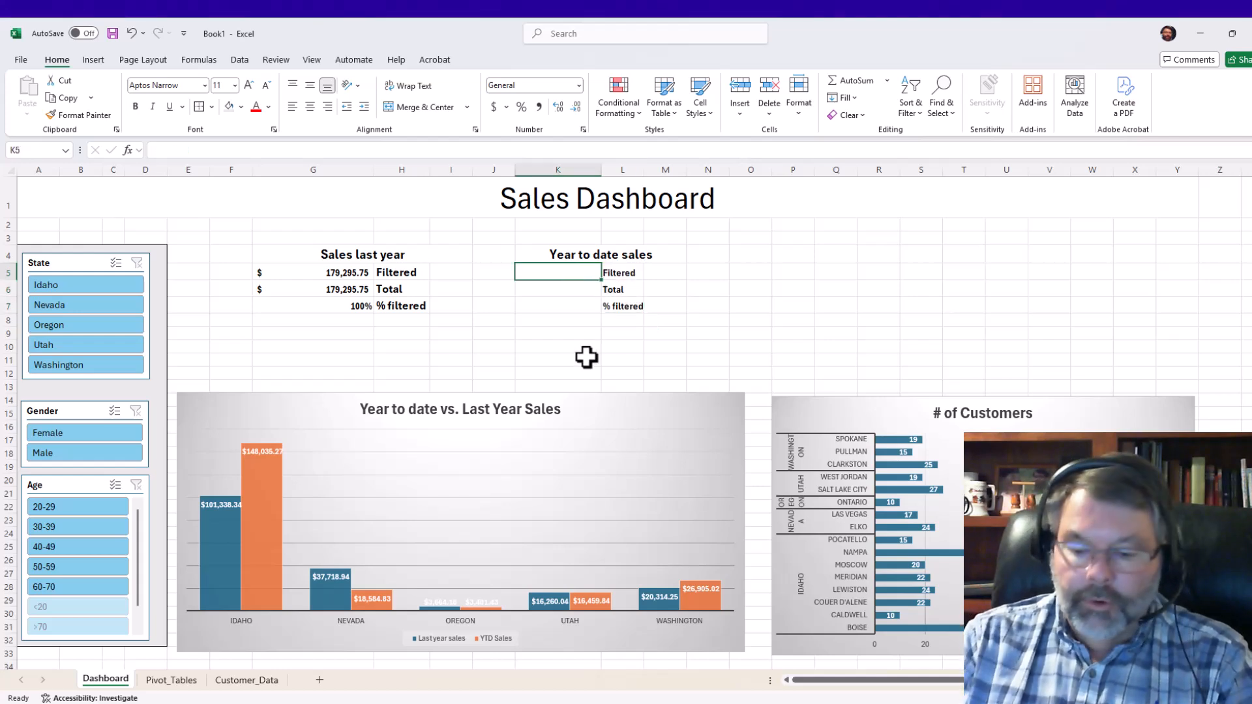
- Link cell K5 to the YTD Sales value in B4 of Pivot_Tables and move that formula to the Total cell K6
{"action": "type", "text": "="}
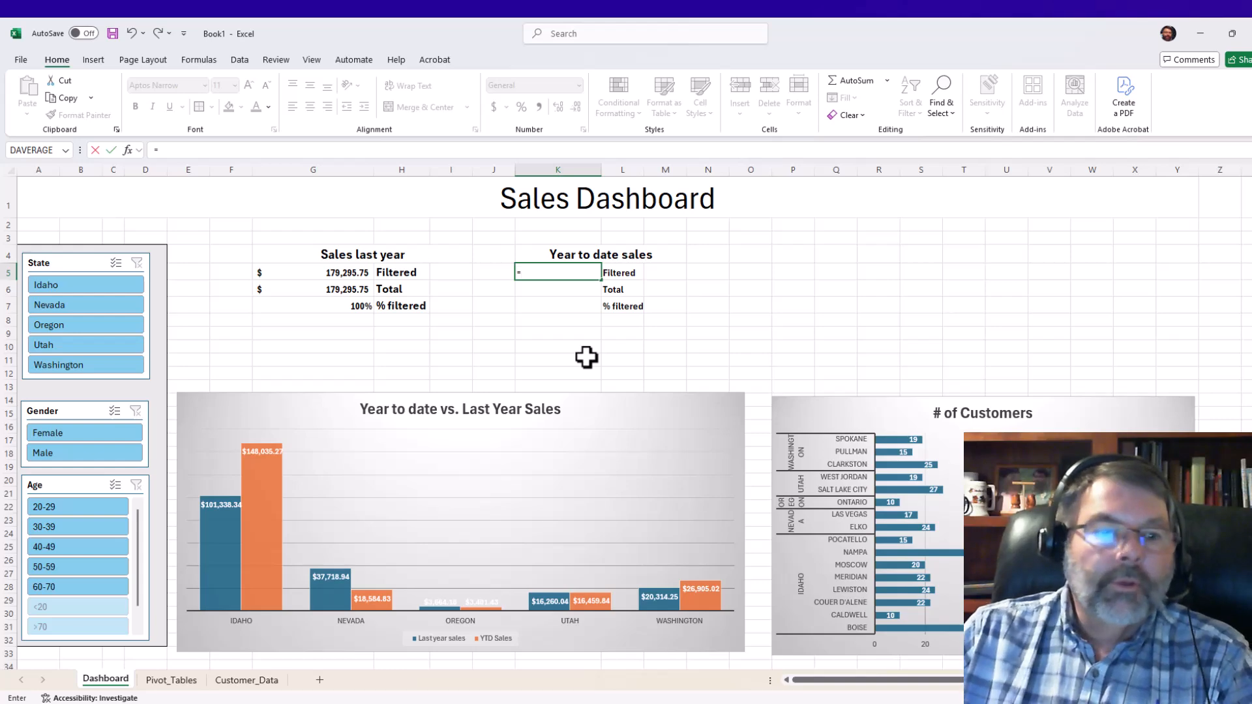
{"action": "left_click", "coordinate": [171, 680]}
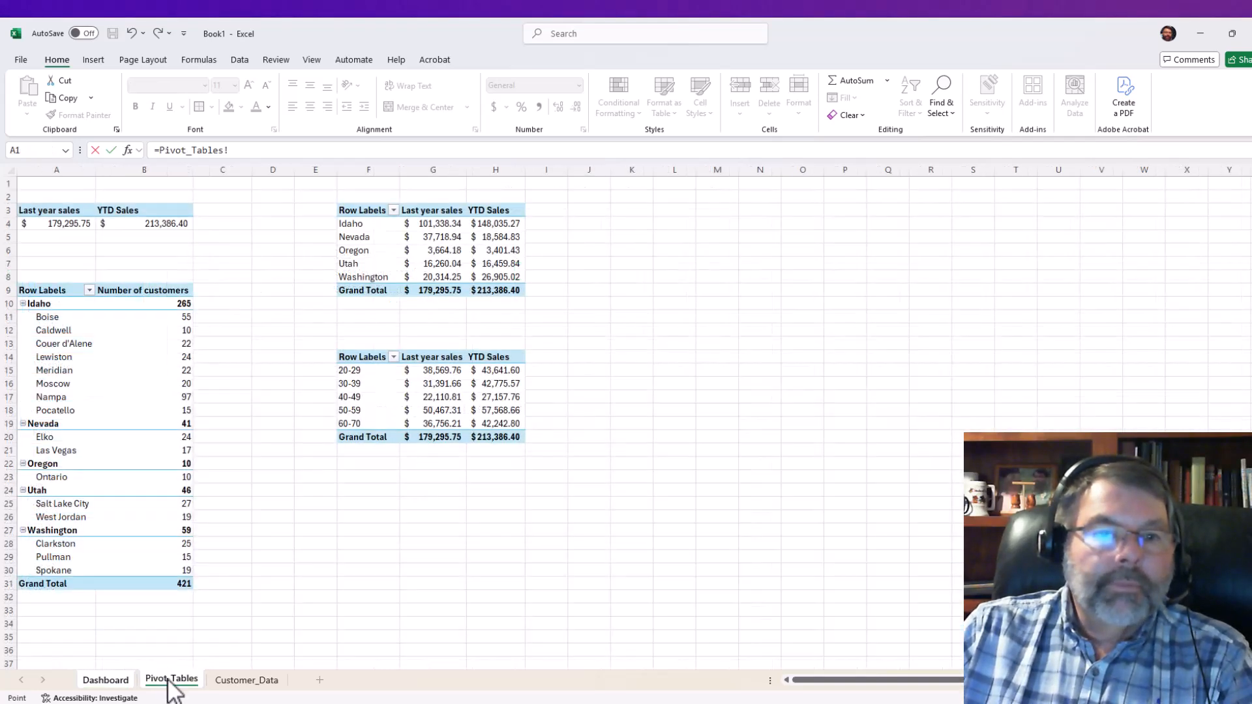
{"action": "left_click", "coordinate": [137, 224]}
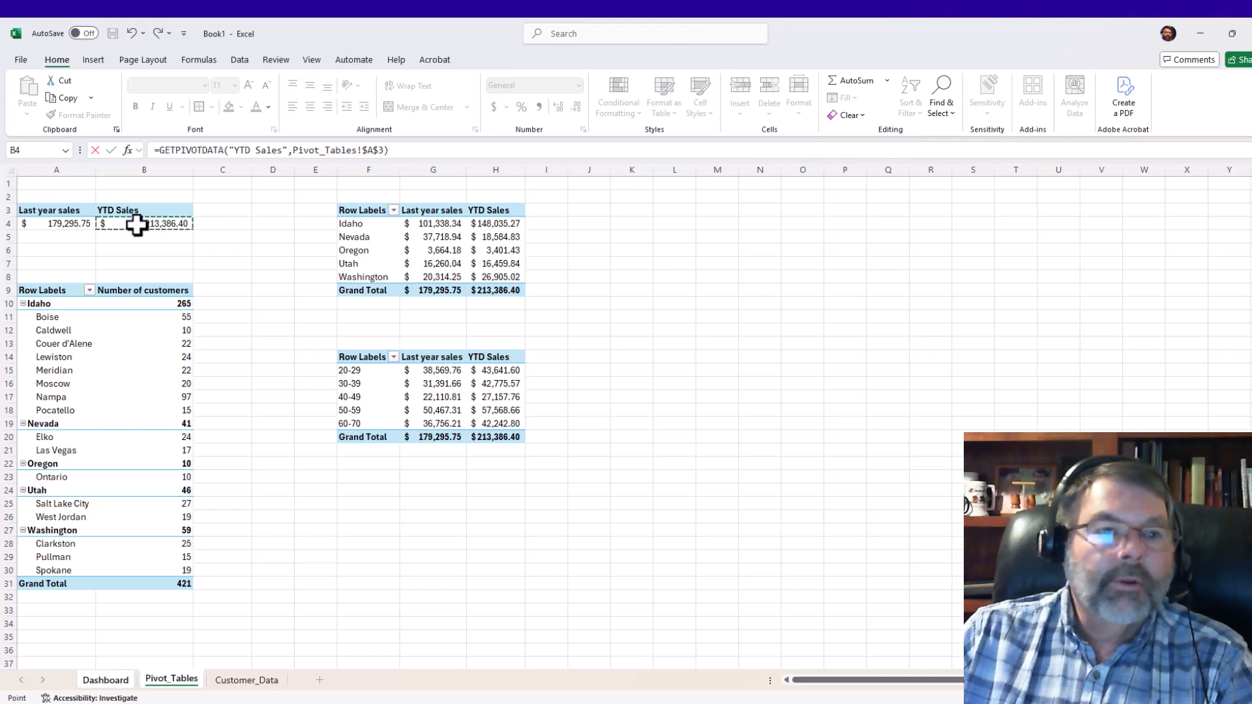
{"action": "key", "text": "Return"}
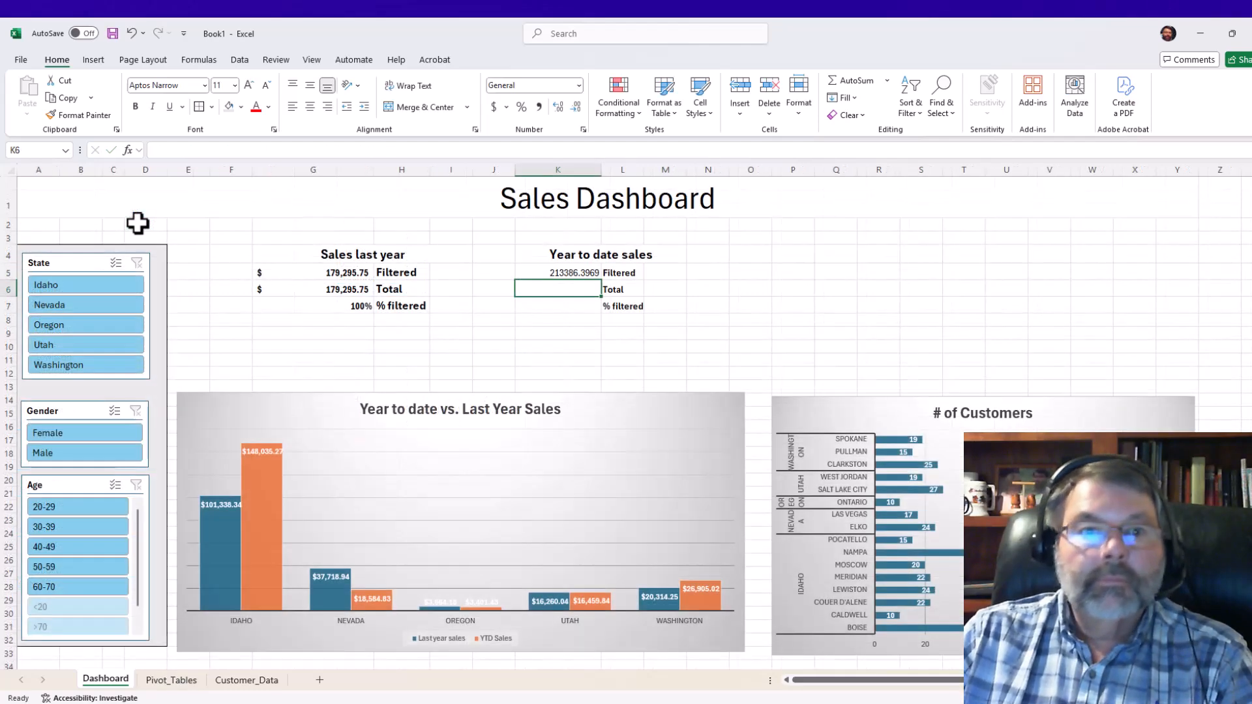
{"action": "left_click", "coordinate": [577, 273]}
{"action": "mouse_move", "coordinate": [589, 273]}
{"action": "left_mouse_down"}
{"action": "mouse_move", "coordinate": [594, 298]}
{"action": "mouse_move", "coordinate": [595, 287]}
{"action": "left_mouse_up"}
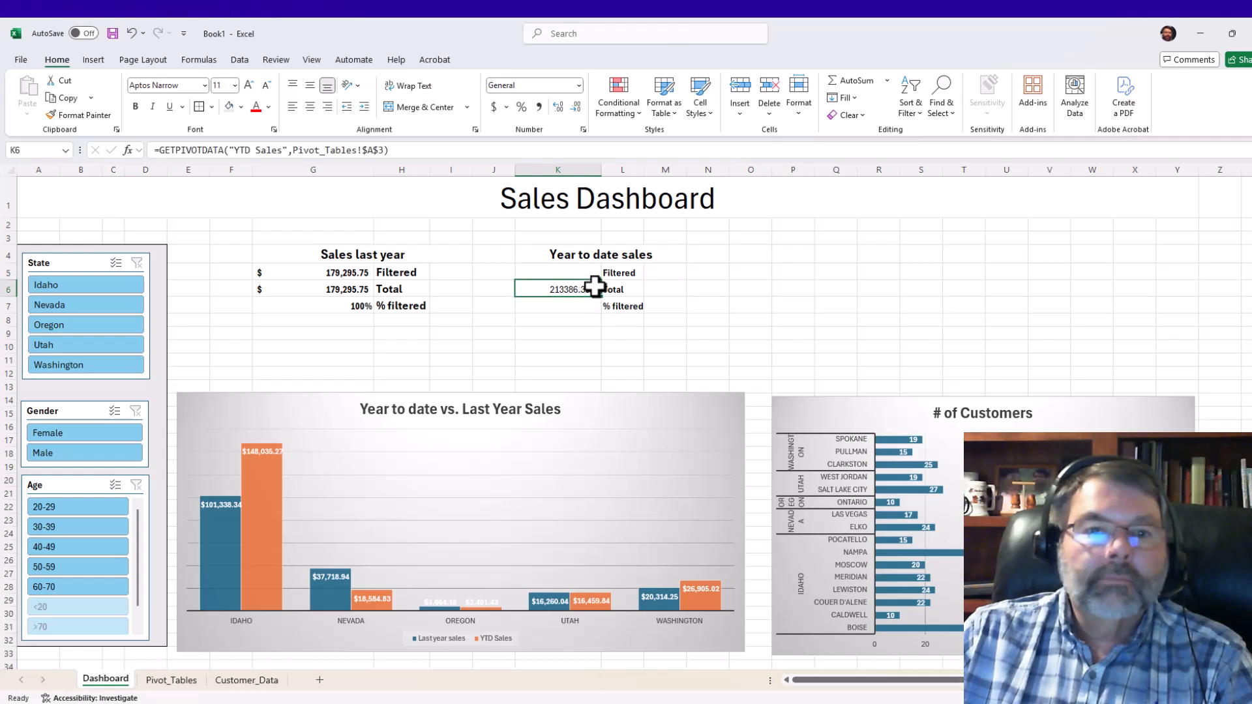
- Link the Filtered cell K5 to the YTD Sales grand total in cell H9 of the Pivot_Tables sheet
{"action": "left_click", "coordinate": [581, 272]}
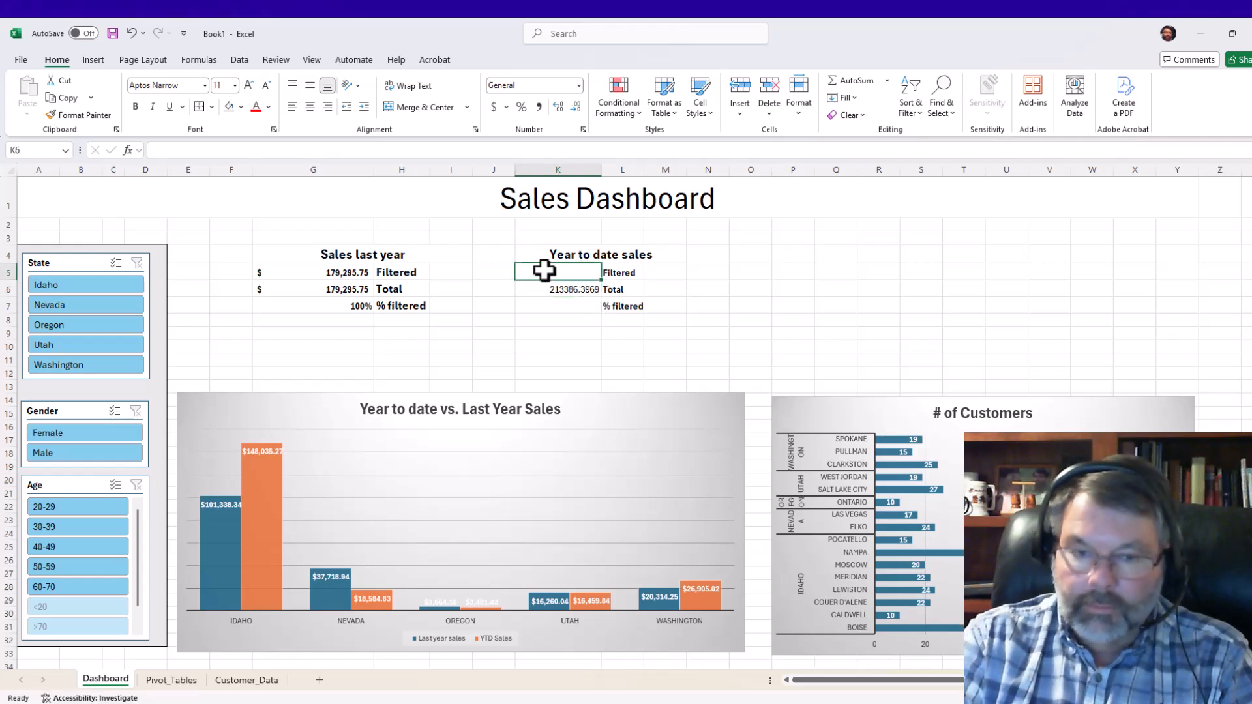
{"action": "type", "text": "="}
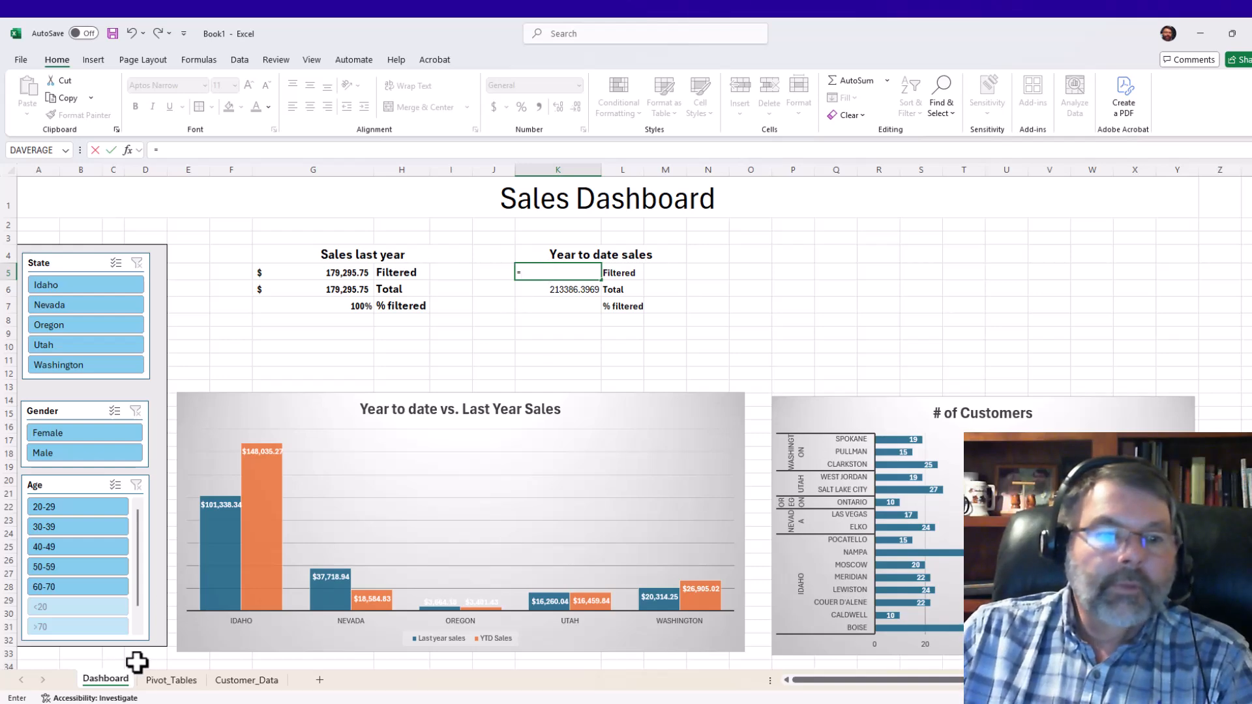
{"action": "left_click", "coordinate": [163, 680]}
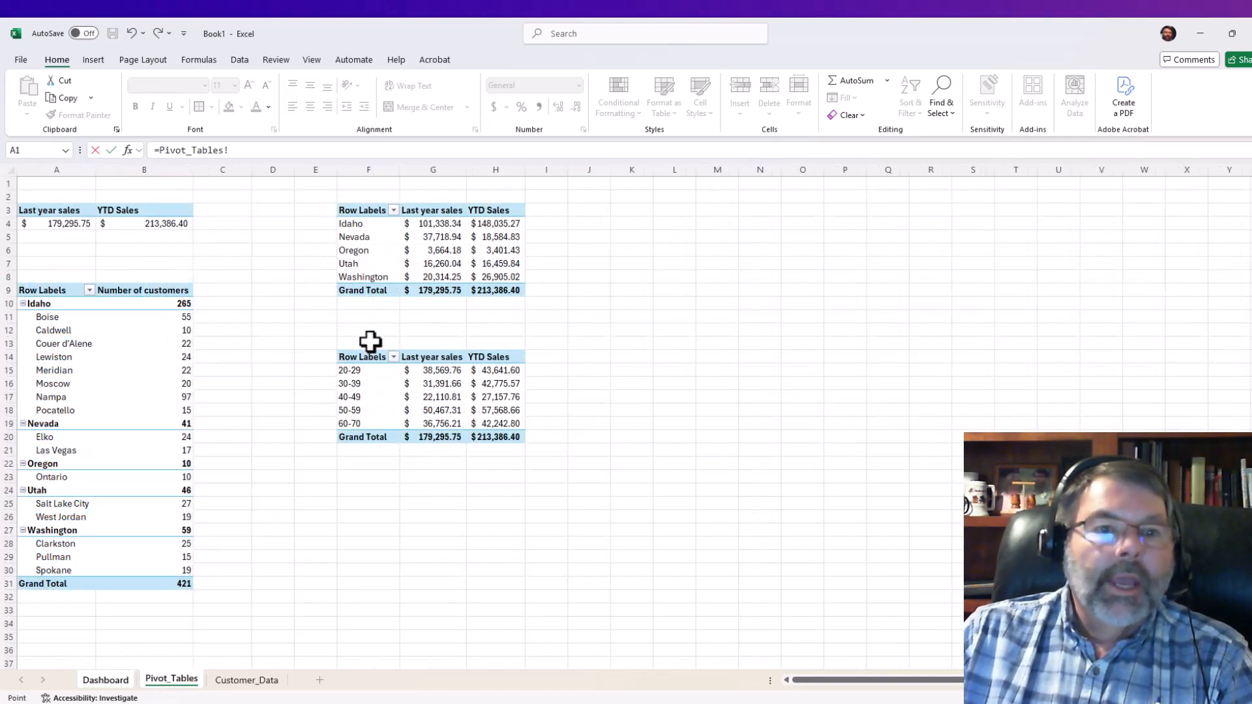
{"action": "left_click", "coordinate": [484, 290]}
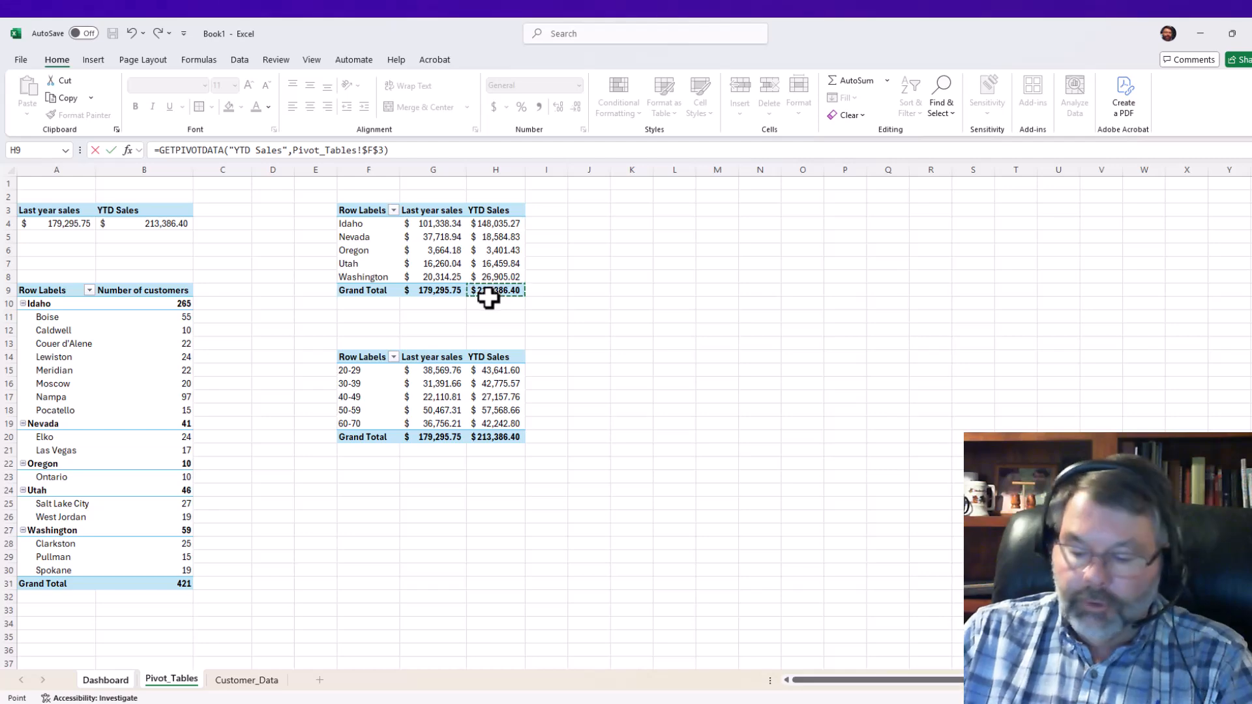
{"action": "key", "text": "Return"}
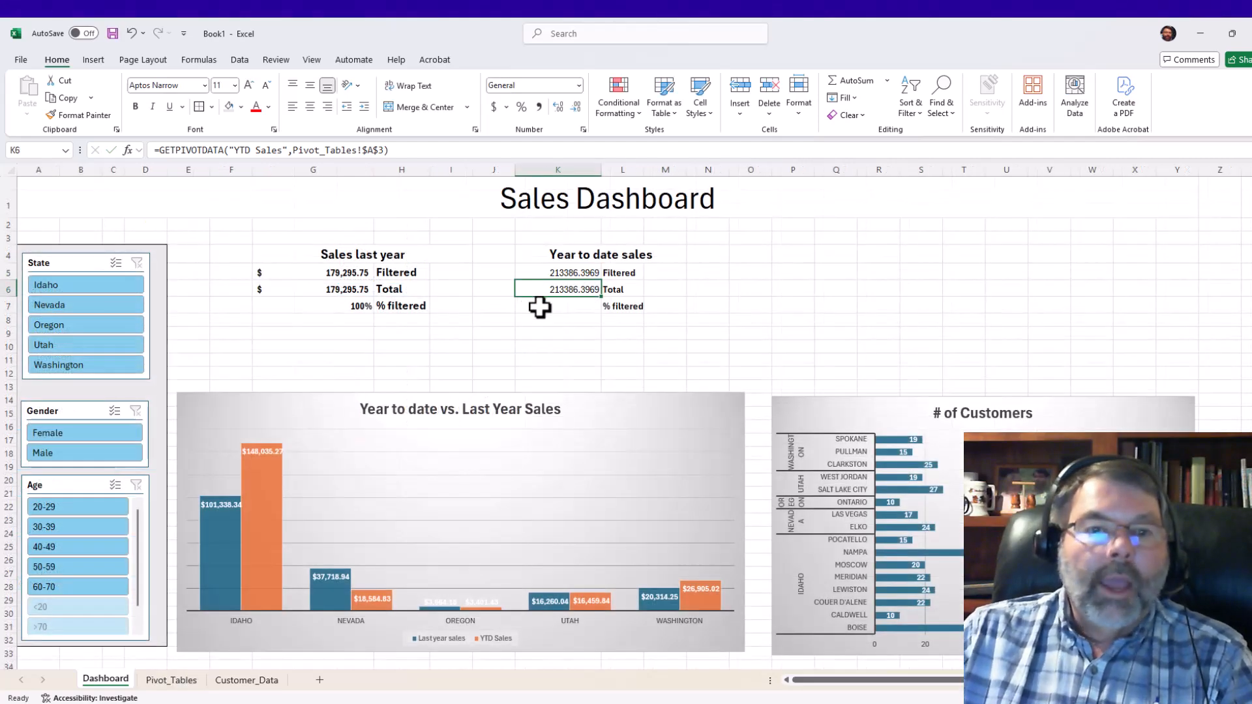
- Copy the last-year % filtered formula from G7 into K7 for the year-to-date block
{"action": "left_click", "coordinate": [313, 302]}
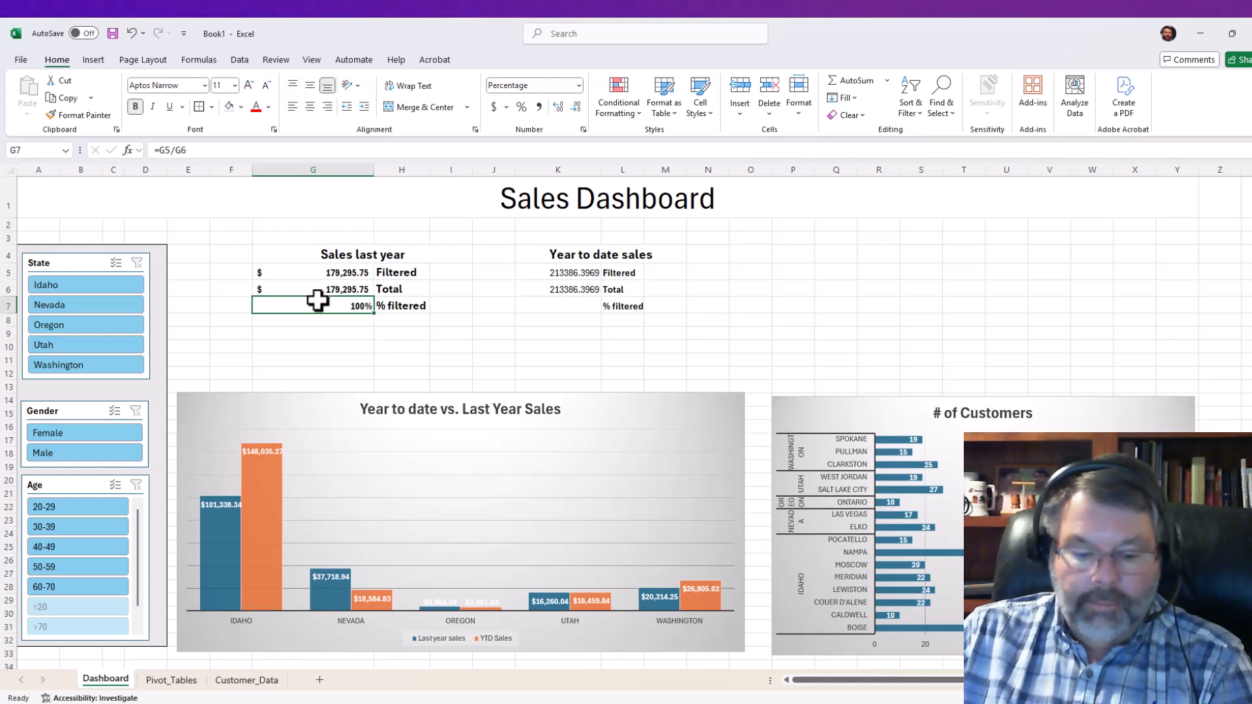
{"action": "key", "text": "ctrl+c"}
{"action": "left_click", "coordinate": [560, 309]}
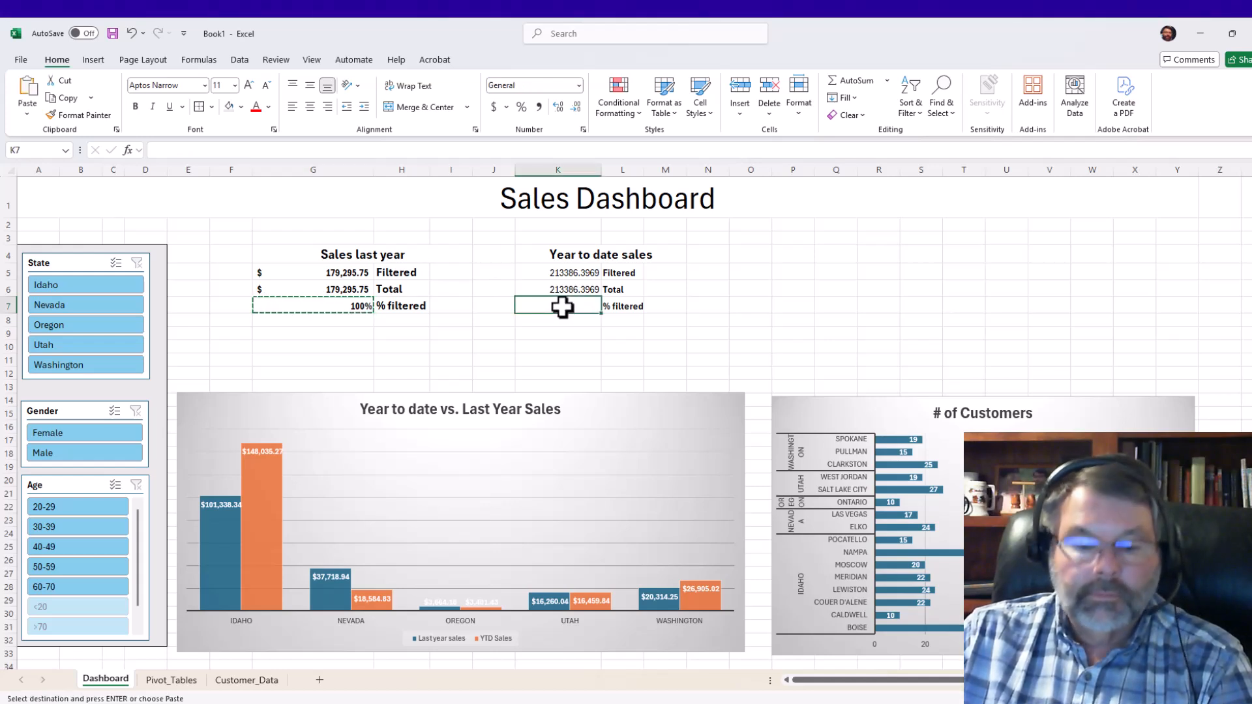
{"action": "key", "text": "ctrl+v"}
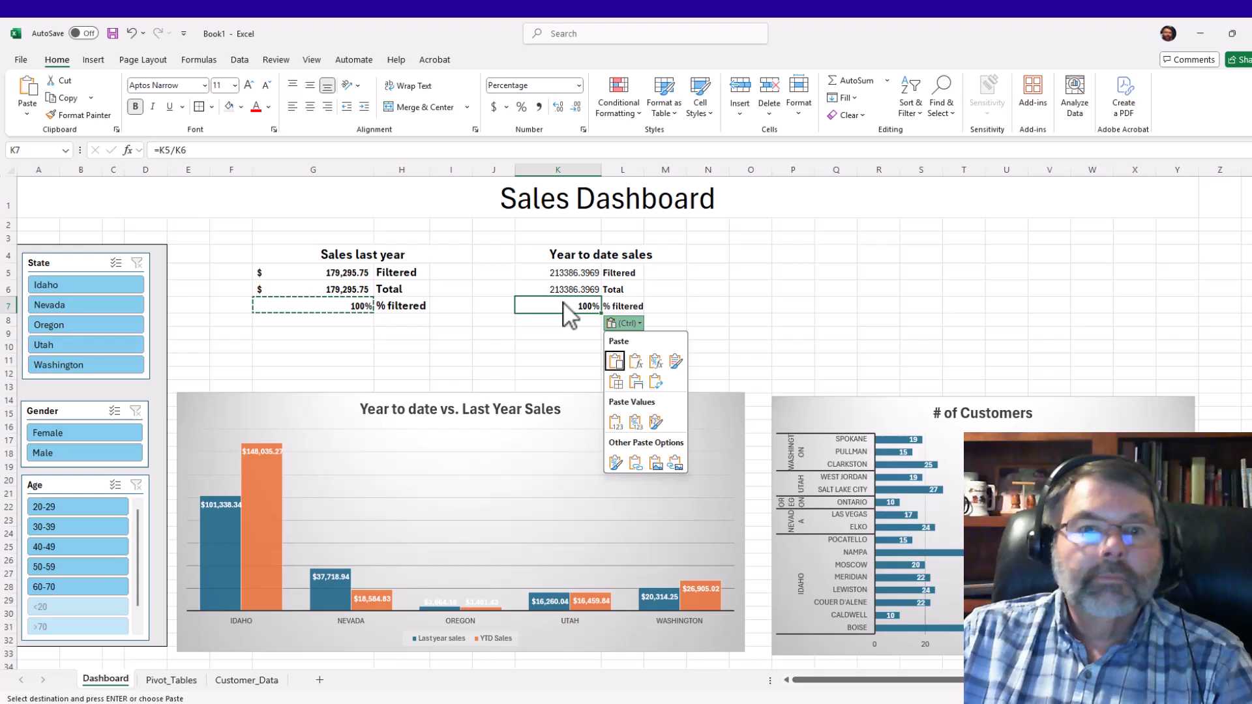
{"action": "left_click", "coordinate": [625, 323]}
- Format the year-to-date values in K5:K6 as Accounting and make them bold
{"action": "left_click_drag", "start_coordinate": [577, 272], "coordinate": [570, 287]}
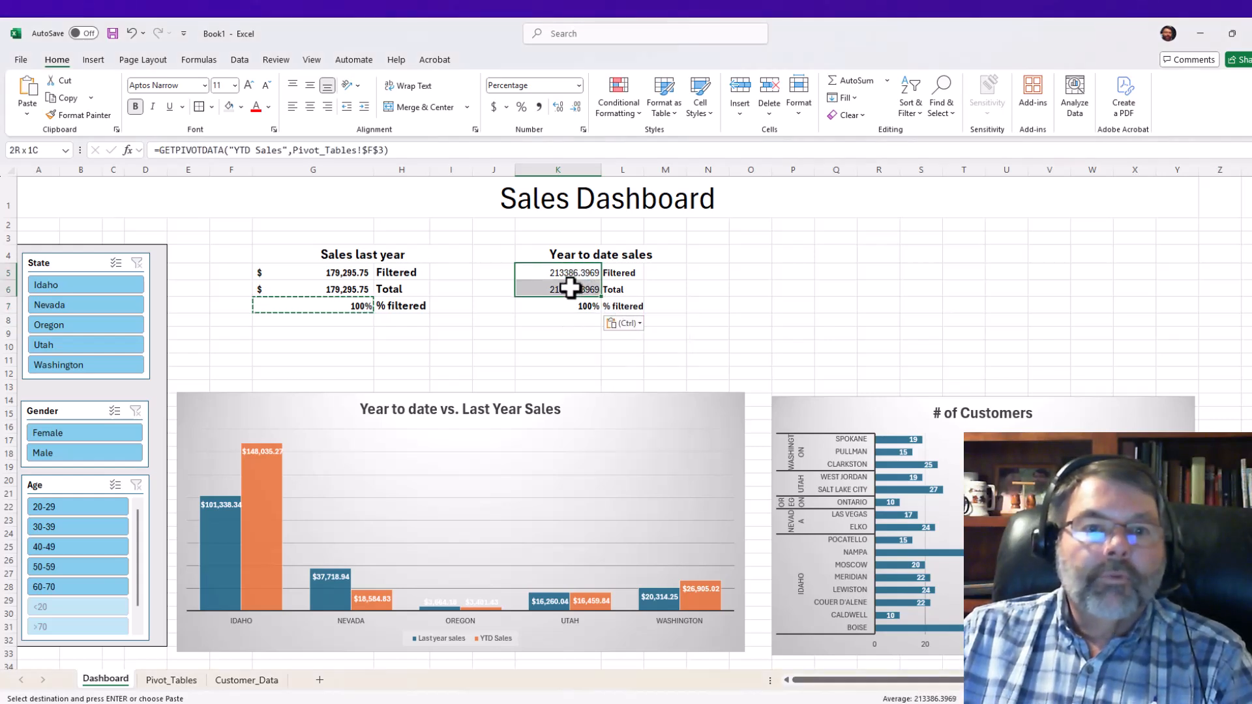
{"action": "left_click", "coordinate": [494, 106]}
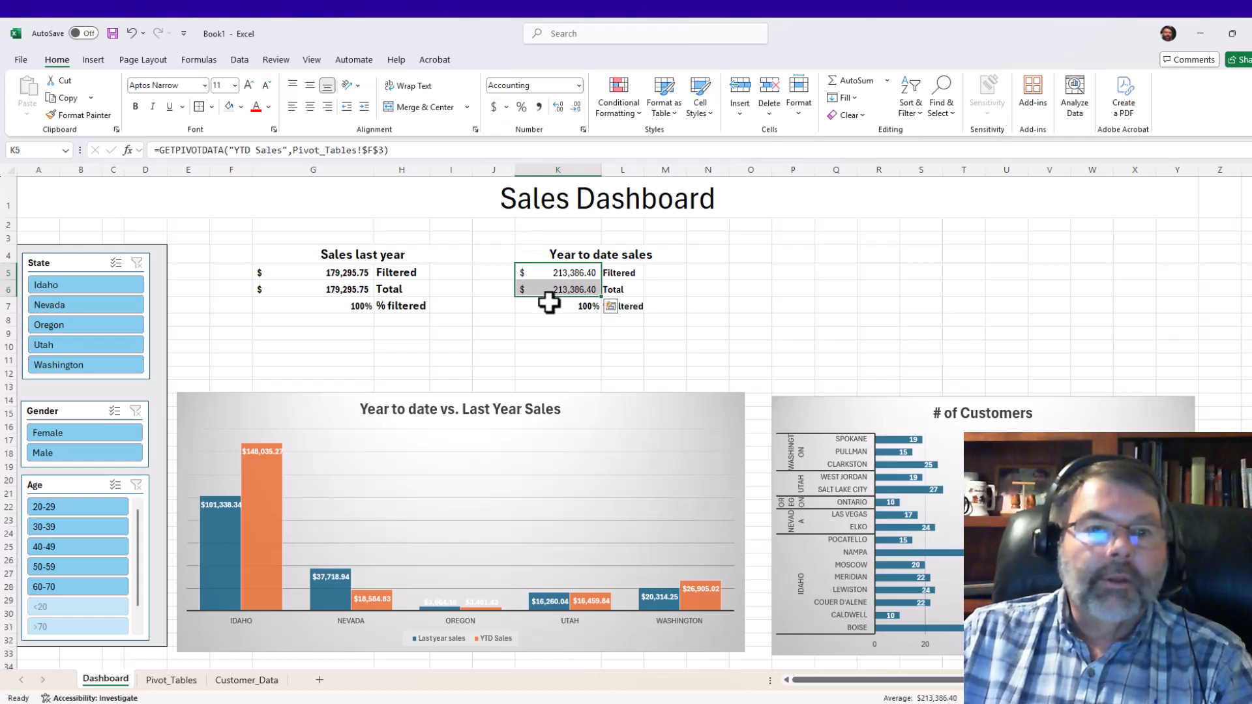
{"action": "left_click", "coordinate": [137, 106]}
{"action": "left_click", "coordinate": [750, 307]}
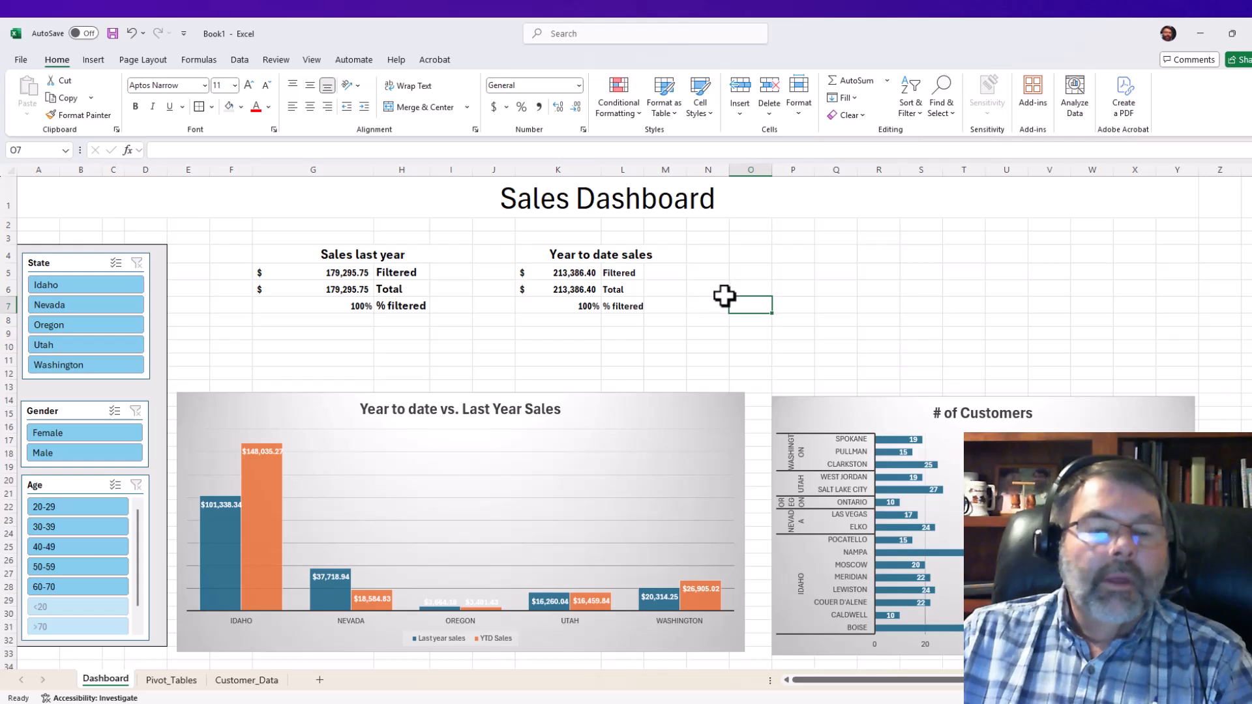
- Filter the dashboard to Idaho with the State slicer to check both summary blocks
{"action": "left_click", "coordinate": [69, 285]}
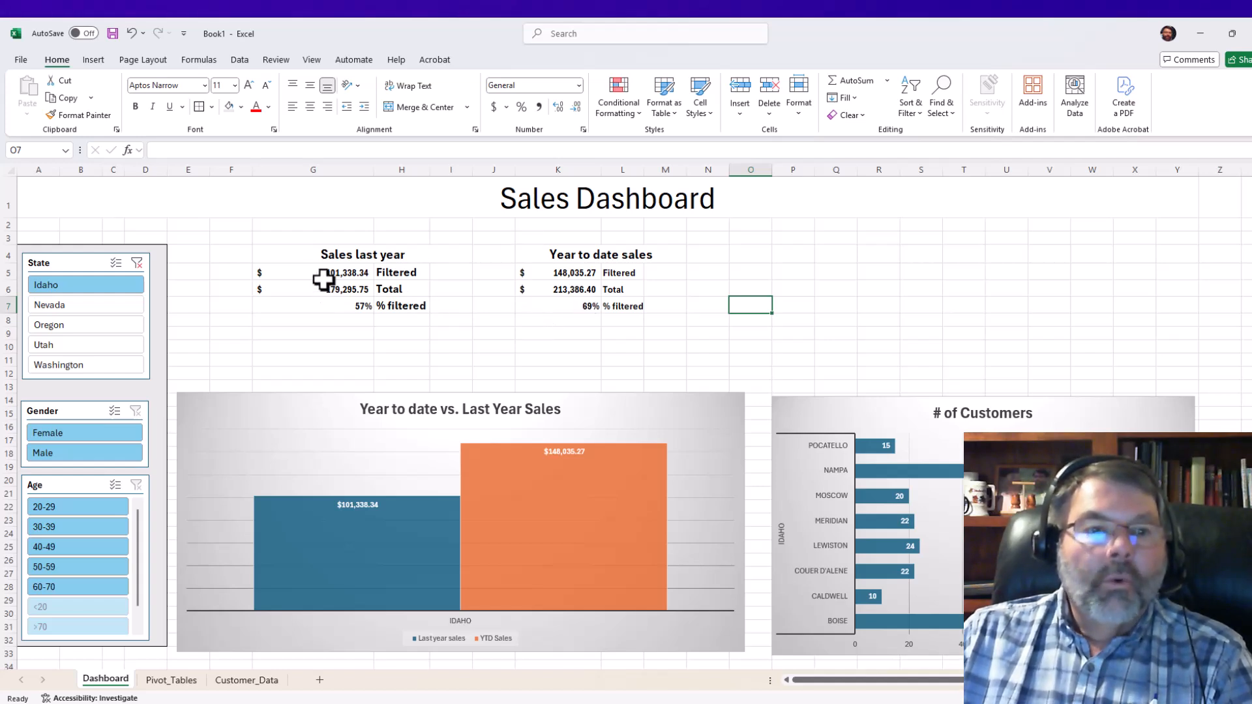
- Draw a rounded rectangle about 1.47" high and 3.85" wide around the "Sales last year" block and give it no fill
{"action": "left_click", "coordinate": [328, 251]}
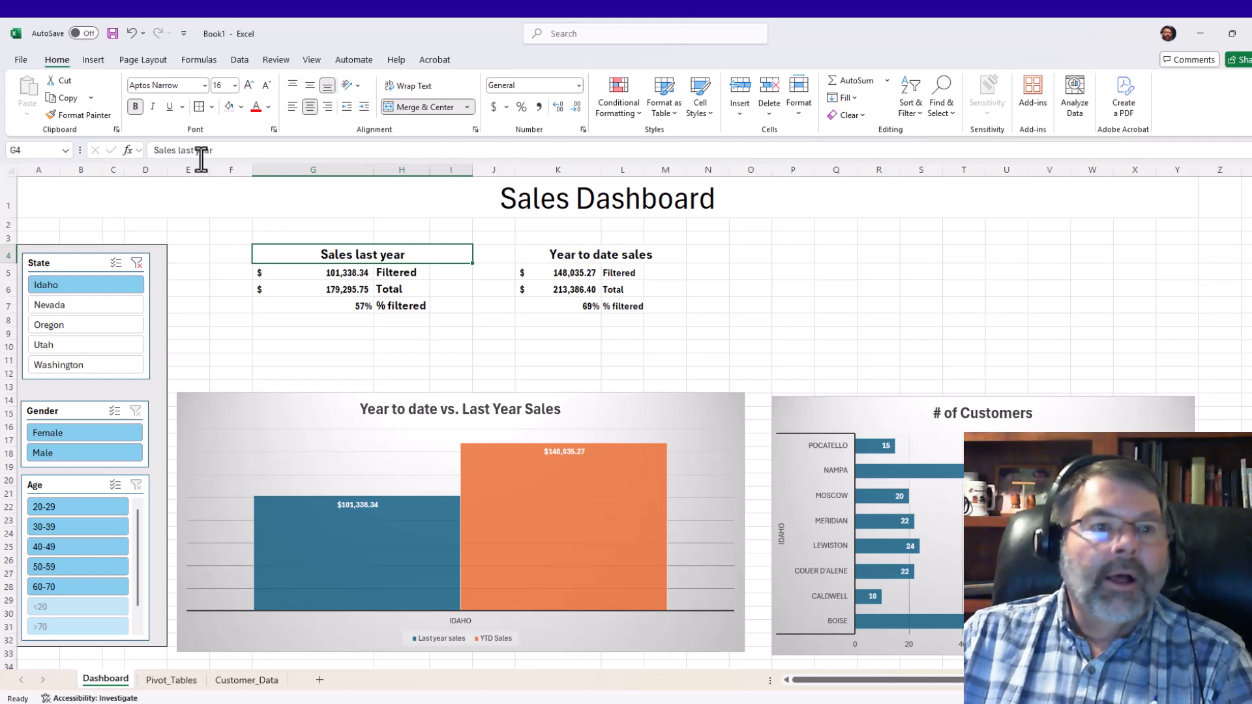
{"action": "left_click", "coordinate": [91, 60]}
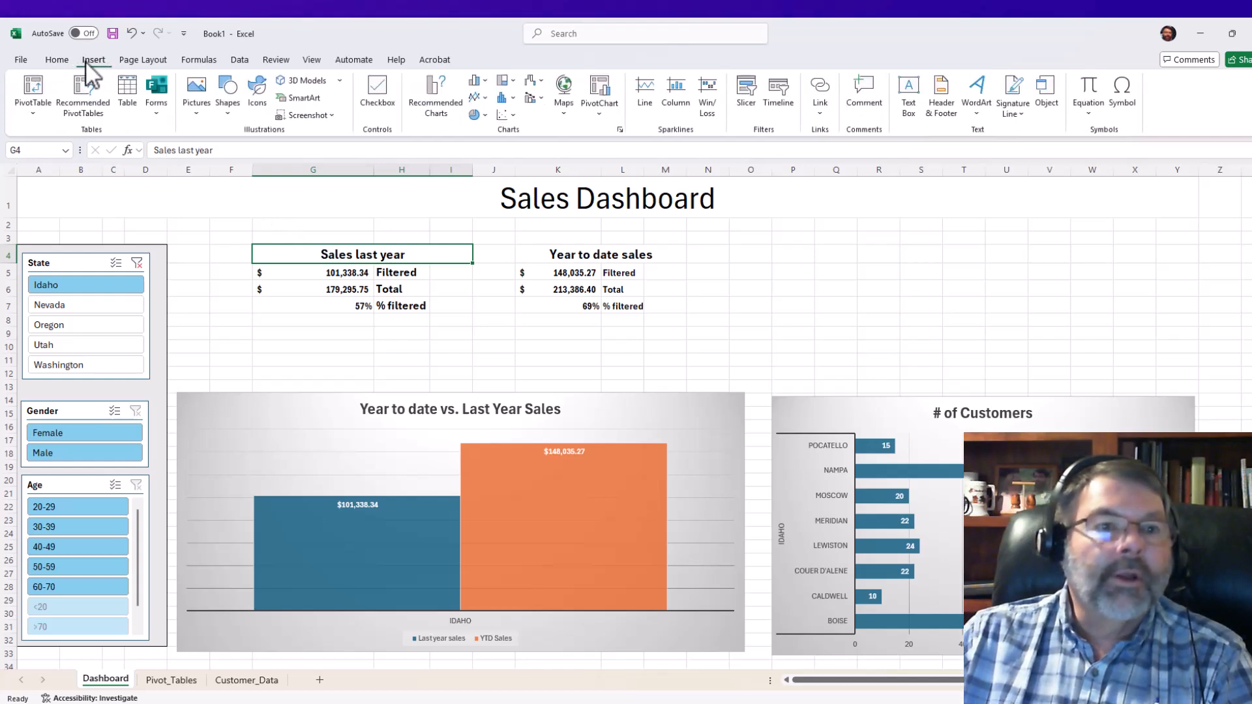
{"action": "left_click", "coordinate": [227, 95]}
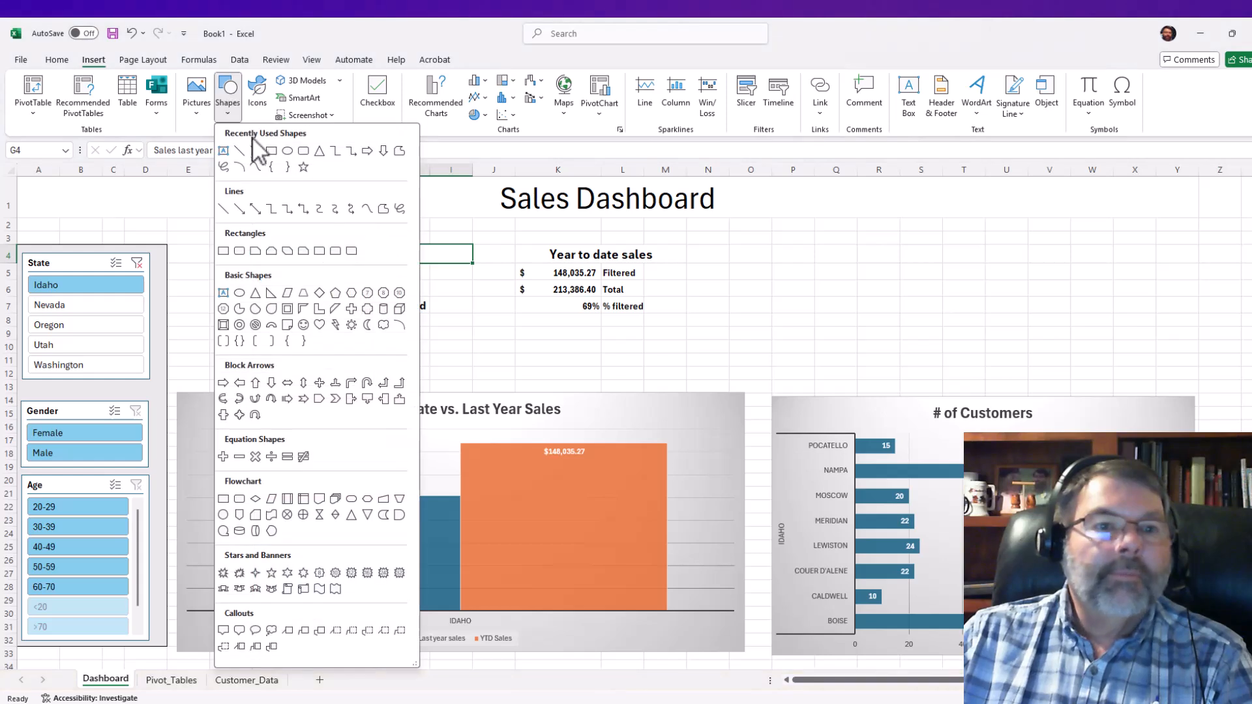
{"action": "left_click", "coordinate": [303, 154]}
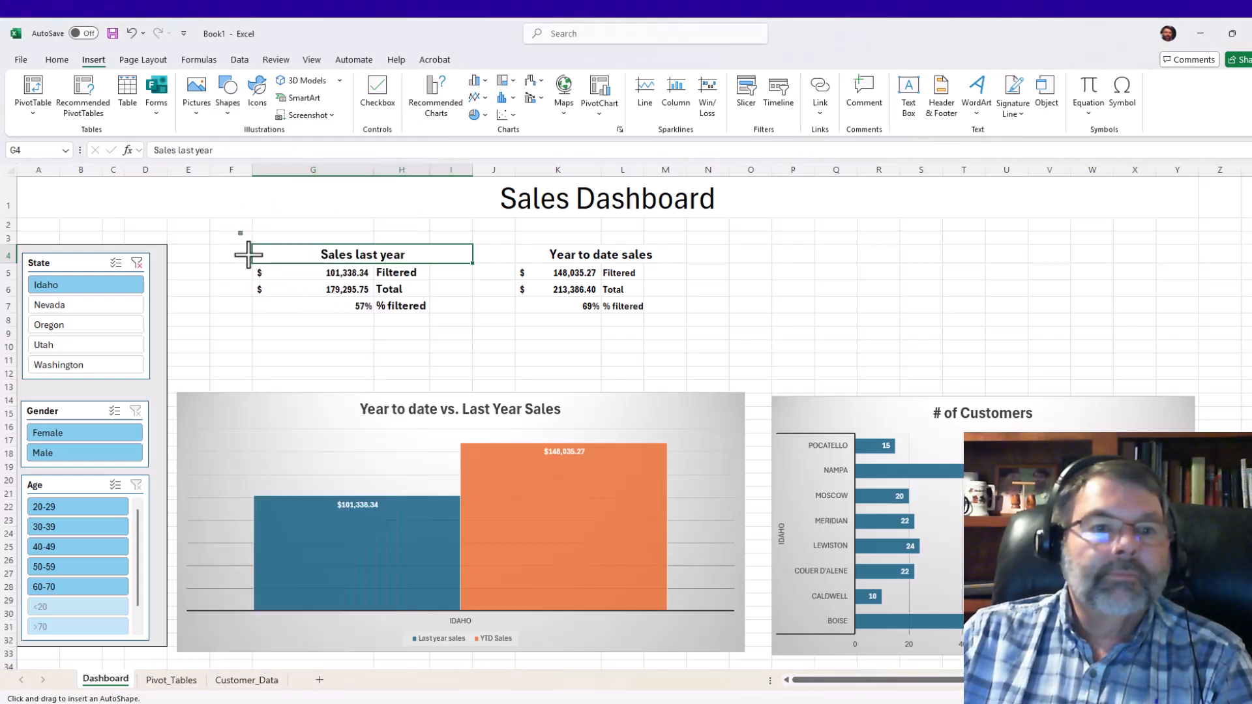
{"action": "left_click_drag", "start_coordinate": [248, 254], "coordinate": [486, 326]}
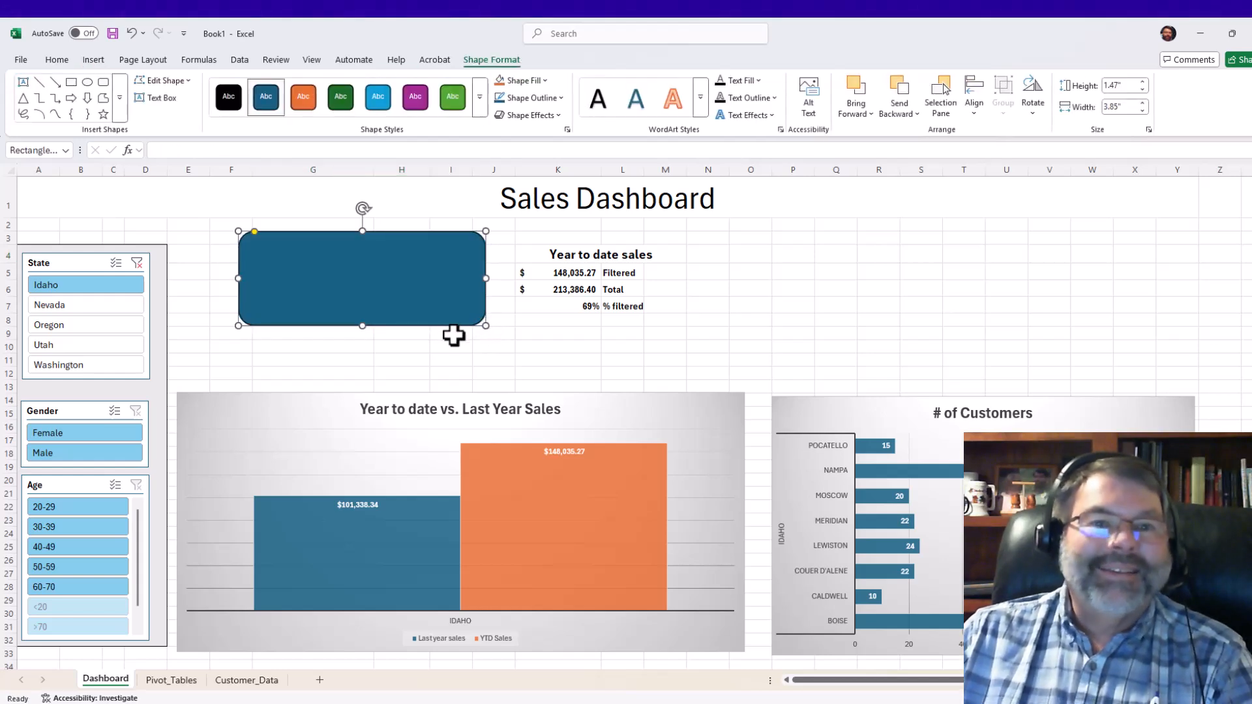
{"action": "left_click", "coordinate": [546, 81]}
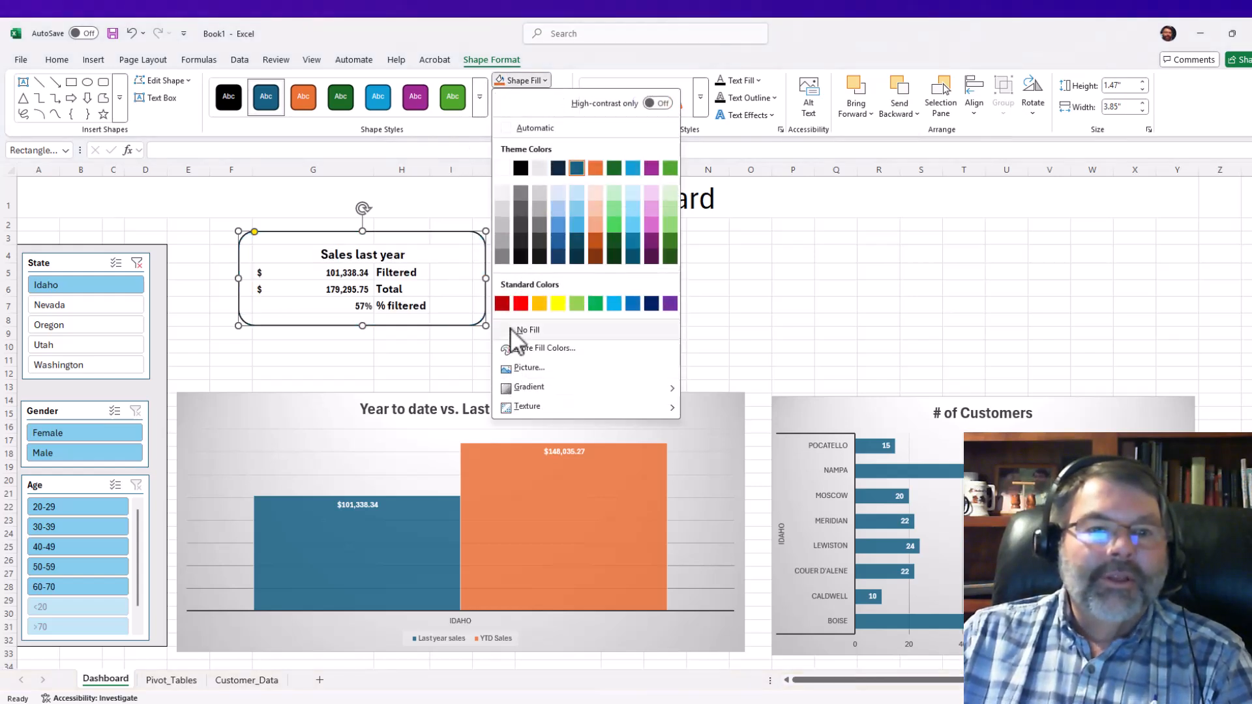
{"action": "left_click", "coordinate": [527, 330]}
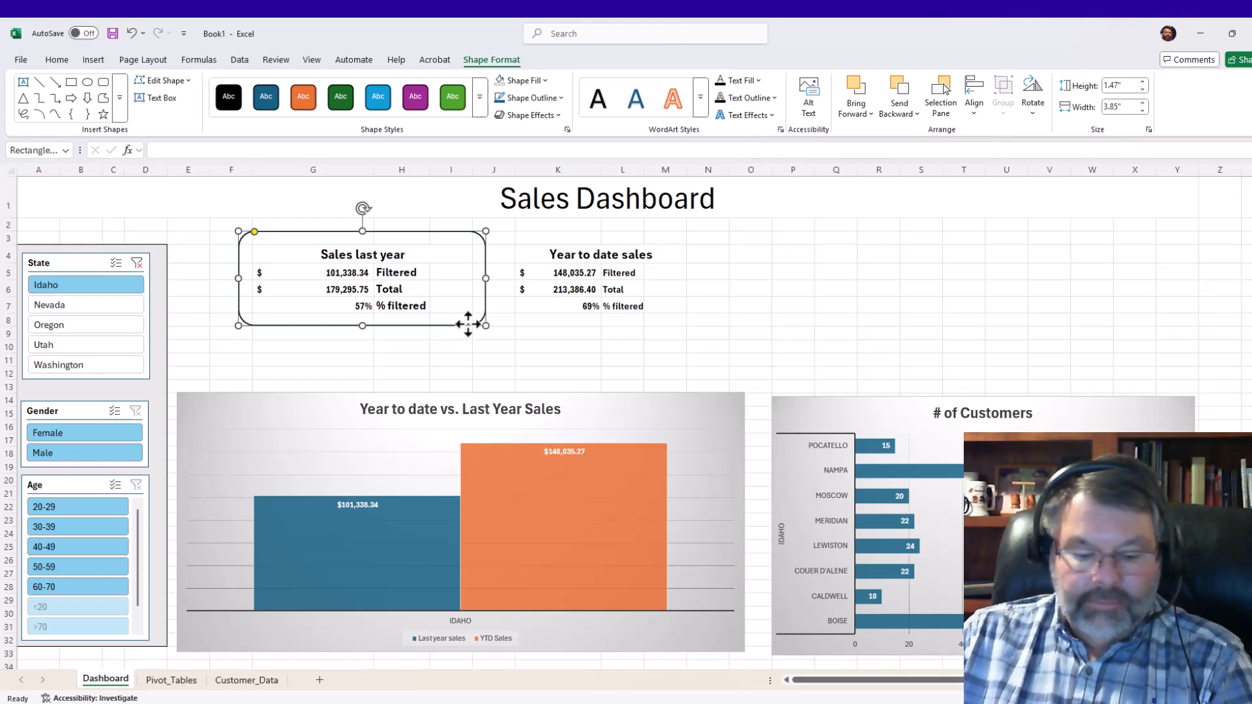
- Place a copy of the rounded outline around the "Year to date sales" block and clear the State filter
{"action": "left_click", "coordinate": [760, 284]}
{"action": "key", "text": "ctrl+v"}
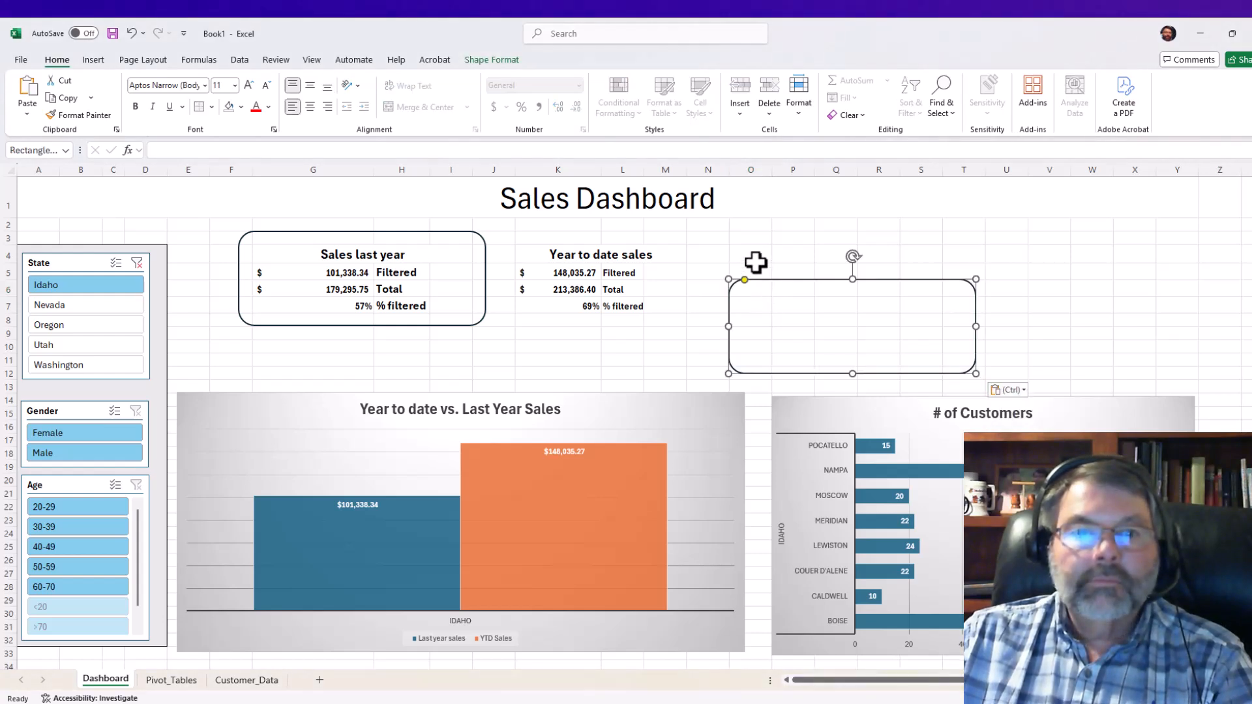
{"action": "left_click_drag", "start_coordinate": [761, 277], "coordinate": [537, 236]}
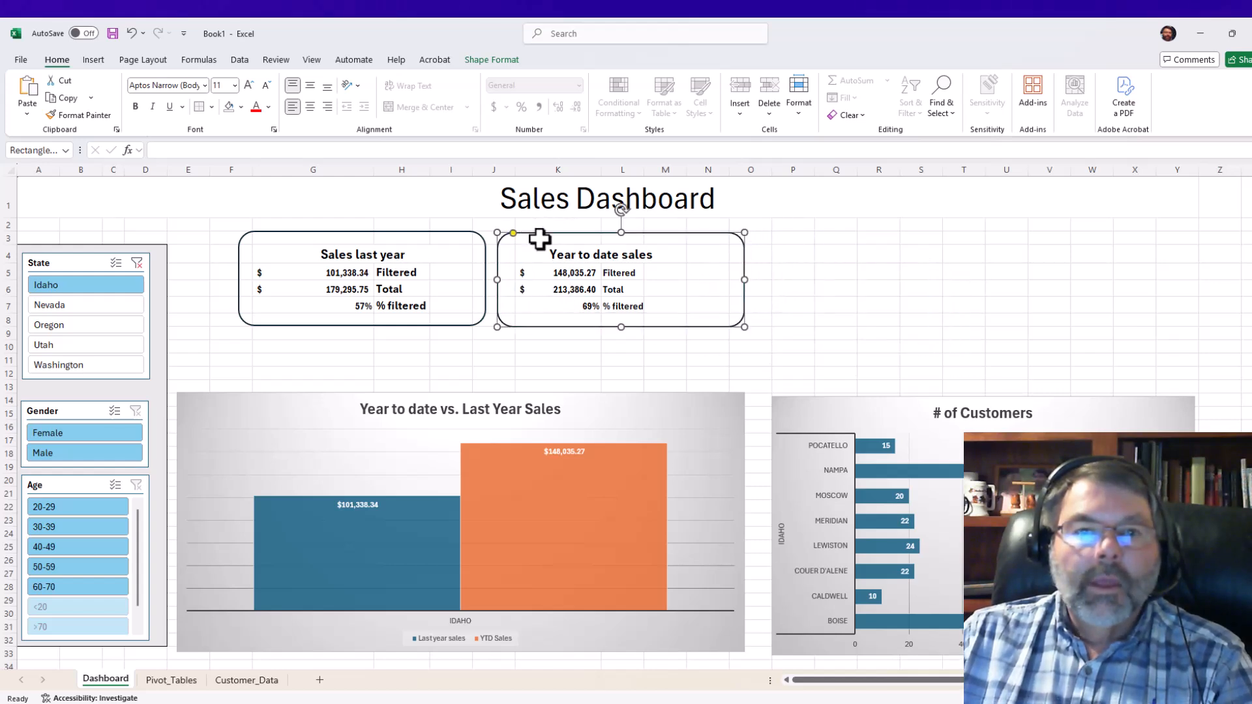
{"action": "left_click", "coordinate": [835, 270]}
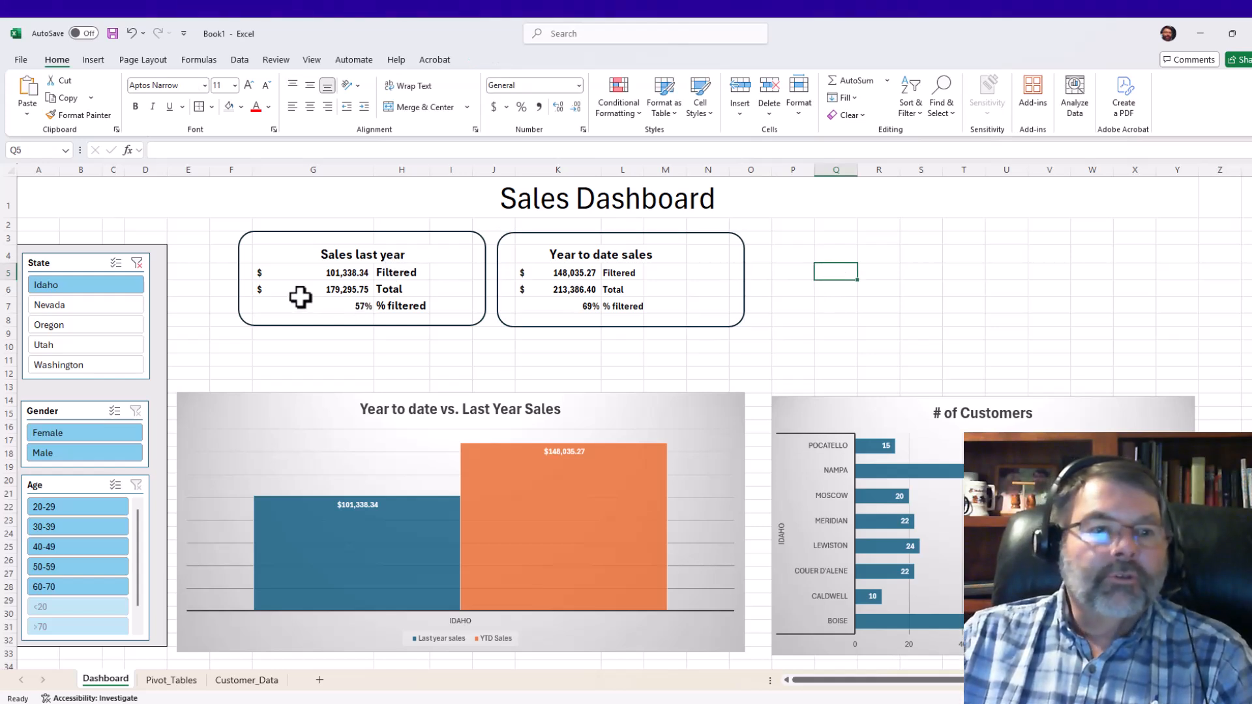
{"action": "left_click", "coordinate": [135, 263]}
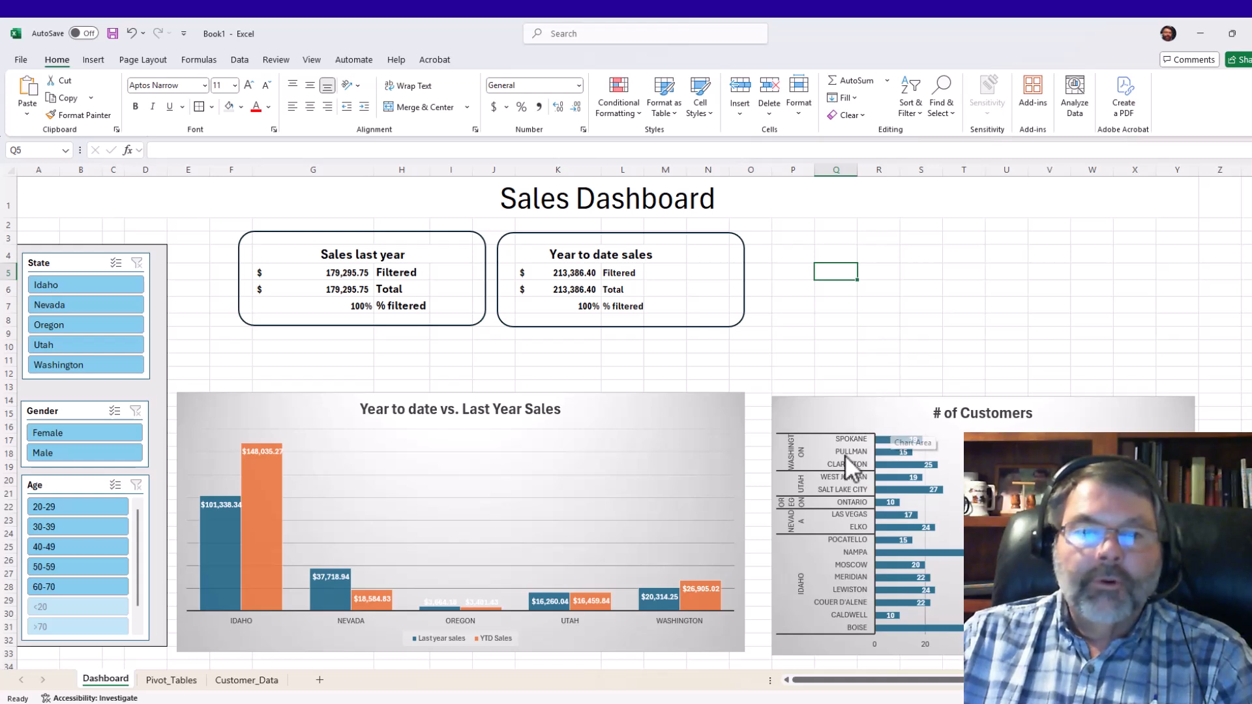
- Extend the "# of Customers" and "Year to date vs. Last Year Sales" charts up to row 12, and widen the customers chart
{"action": "left_click", "coordinate": [995, 415]}
{"action": "left_click_drag", "start_coordinate": [981, 396], "coordinate": [979, 373]}
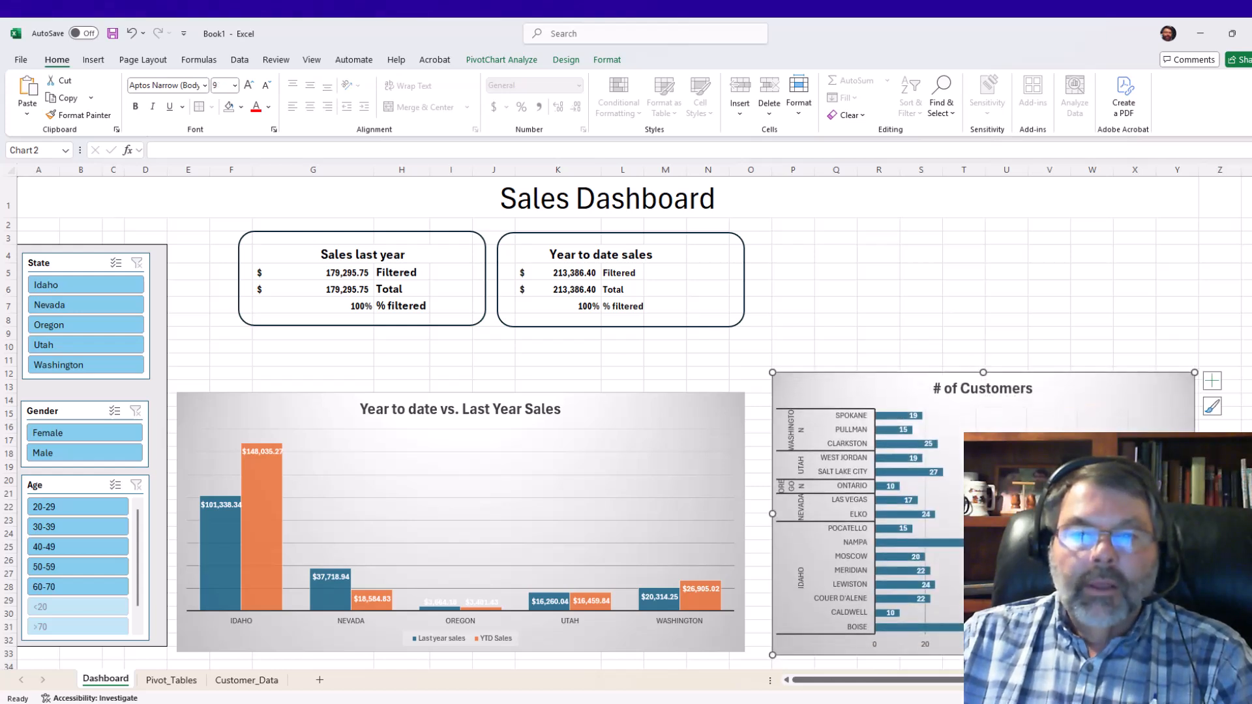
{"action": "left_click_drag", "start_coordinate": [1195, 513], "coordinate": [1227, 514]}
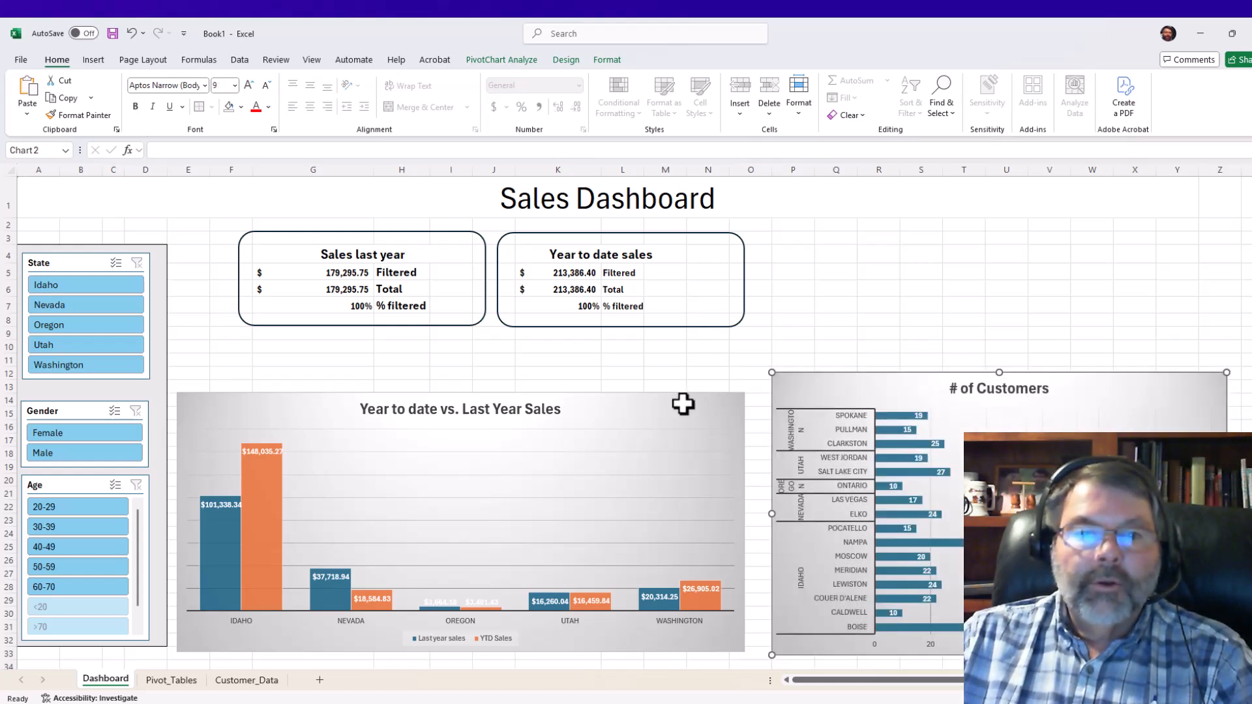
{"action": "left_click", "coordinate": [561, 395]}
{"action": "left_click_drag", "start_coordinate": [462, 392], "coordinate": [466, 373]}
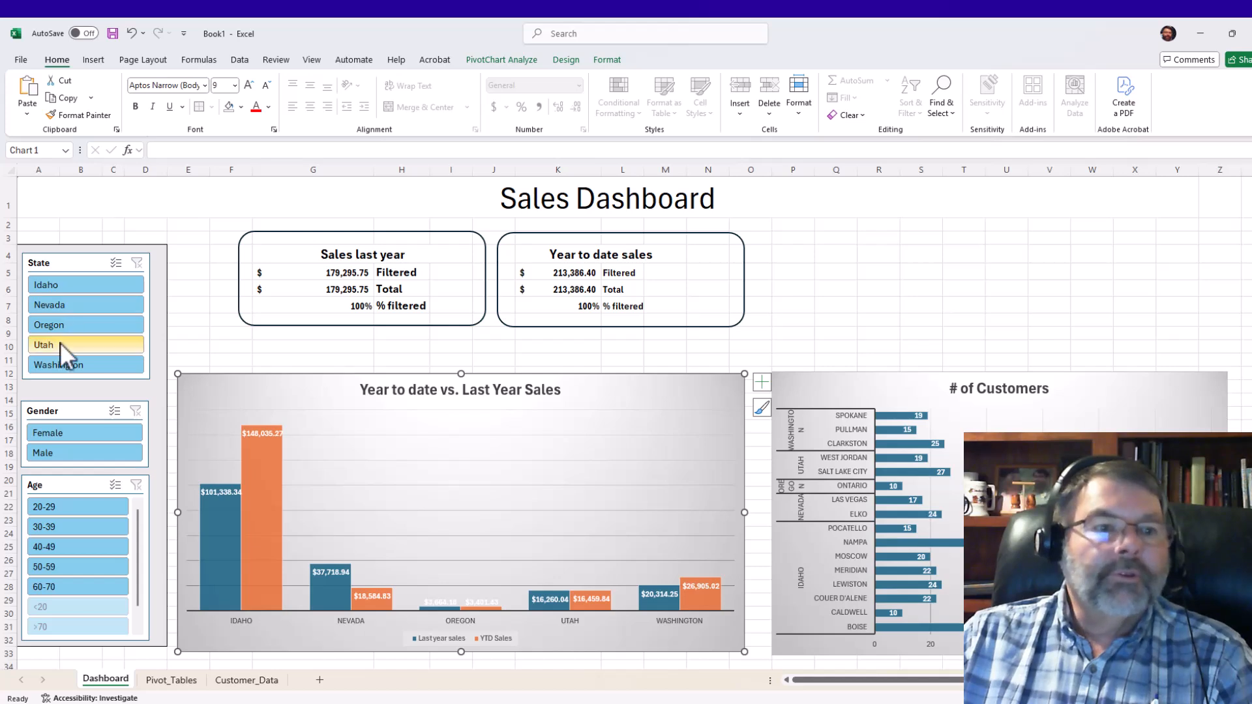
- Test the slicers by filtering to Oregon, age 40-49 and Female, and clear the Gender and Age filters again
{"action": "left_click", "coordinate": [50, 324]}
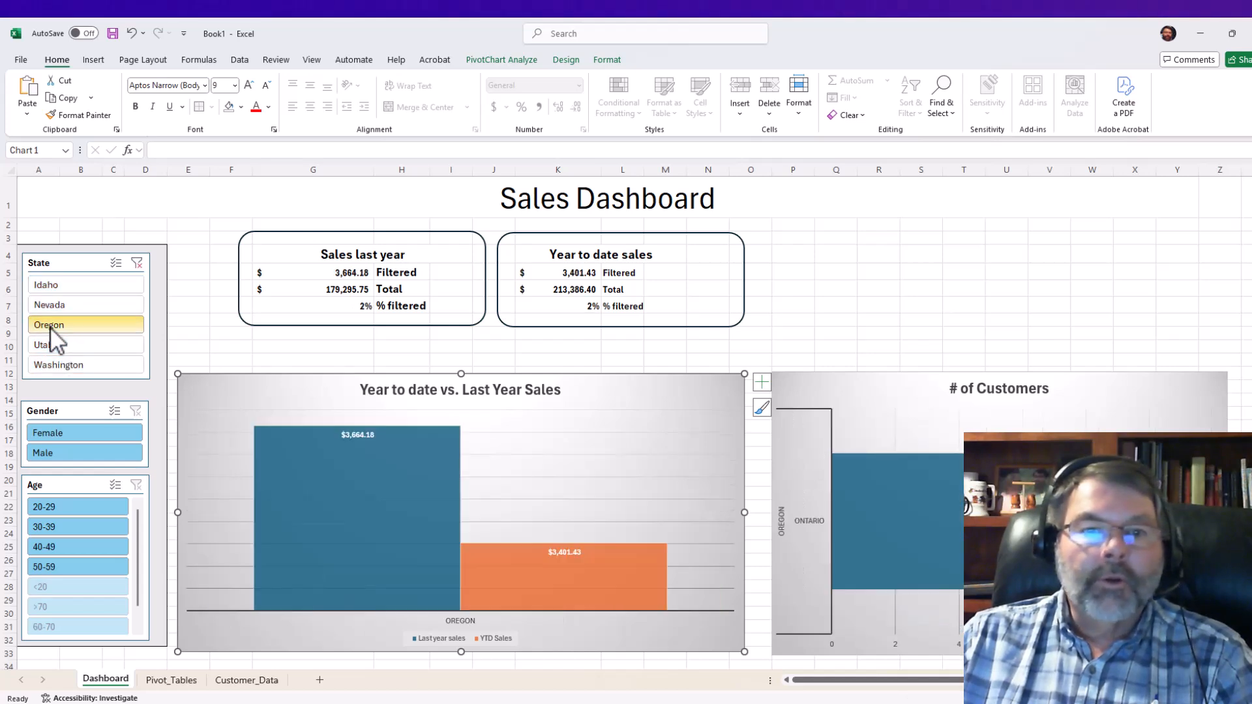
{"action": "mouse_move", "coordinate": [764, 690]}
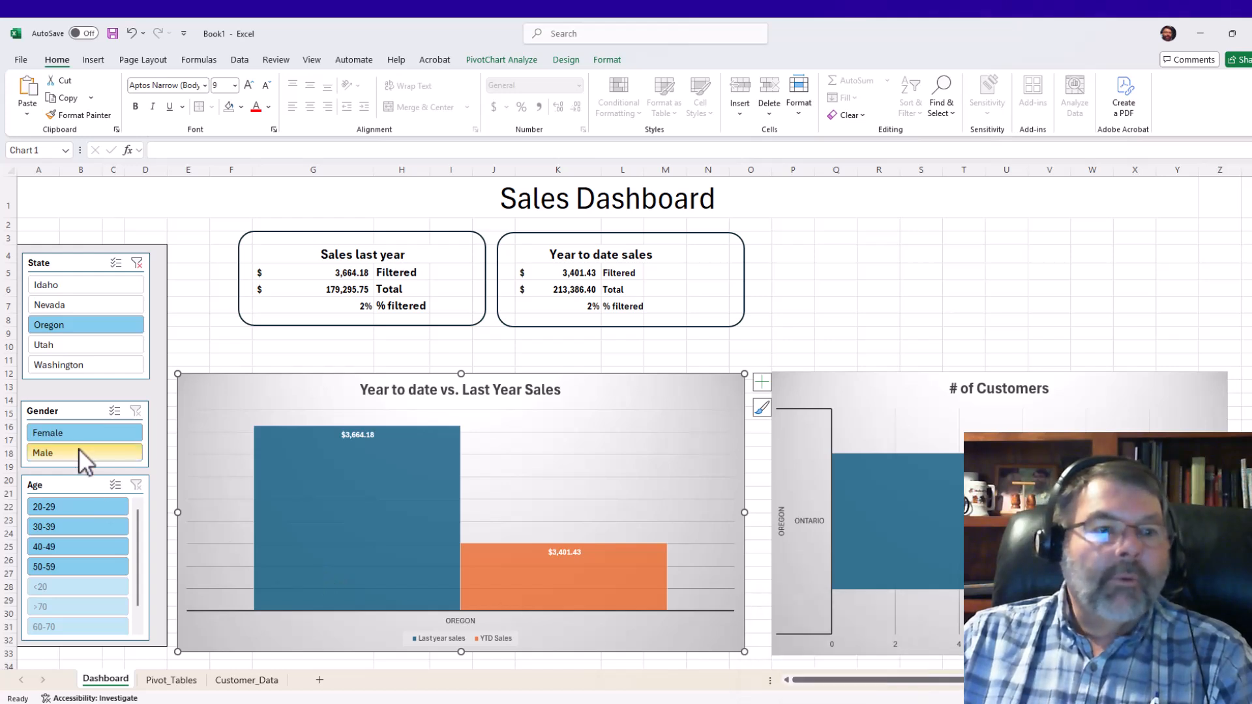
{"action": "left_click", "coordinate": [69, 545]}
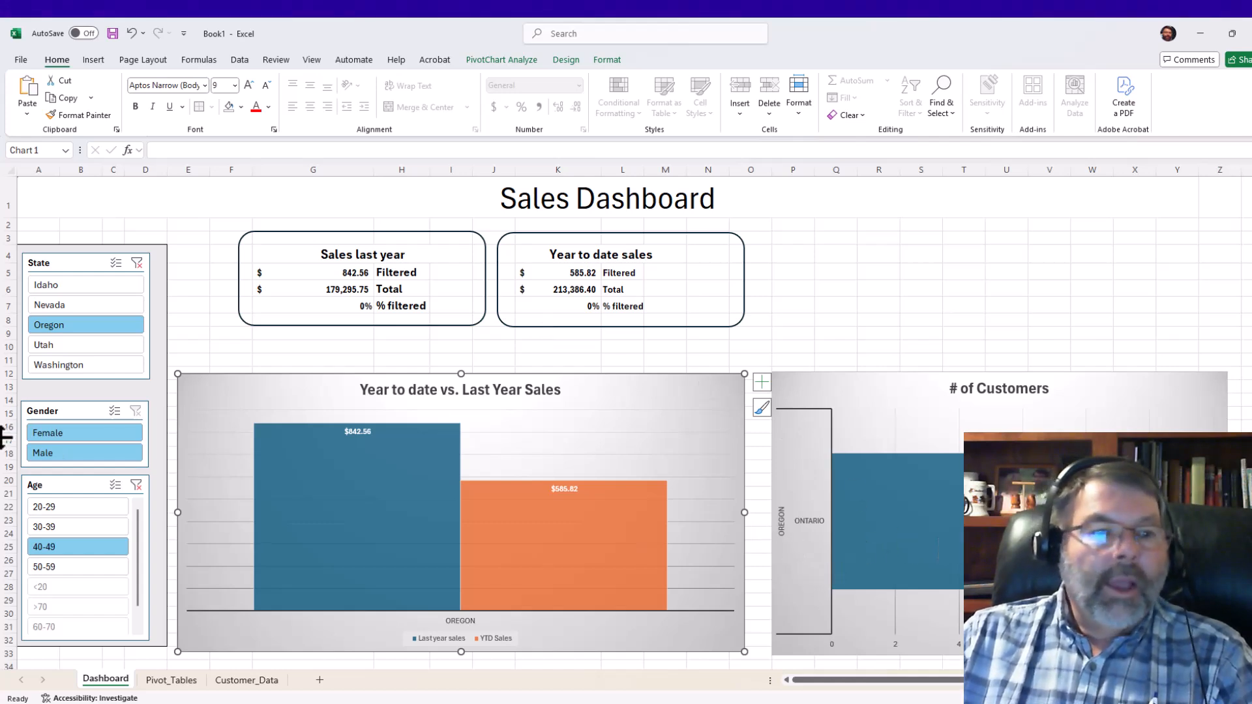
{"action": "left_click", "coordinate": [54, 430]}
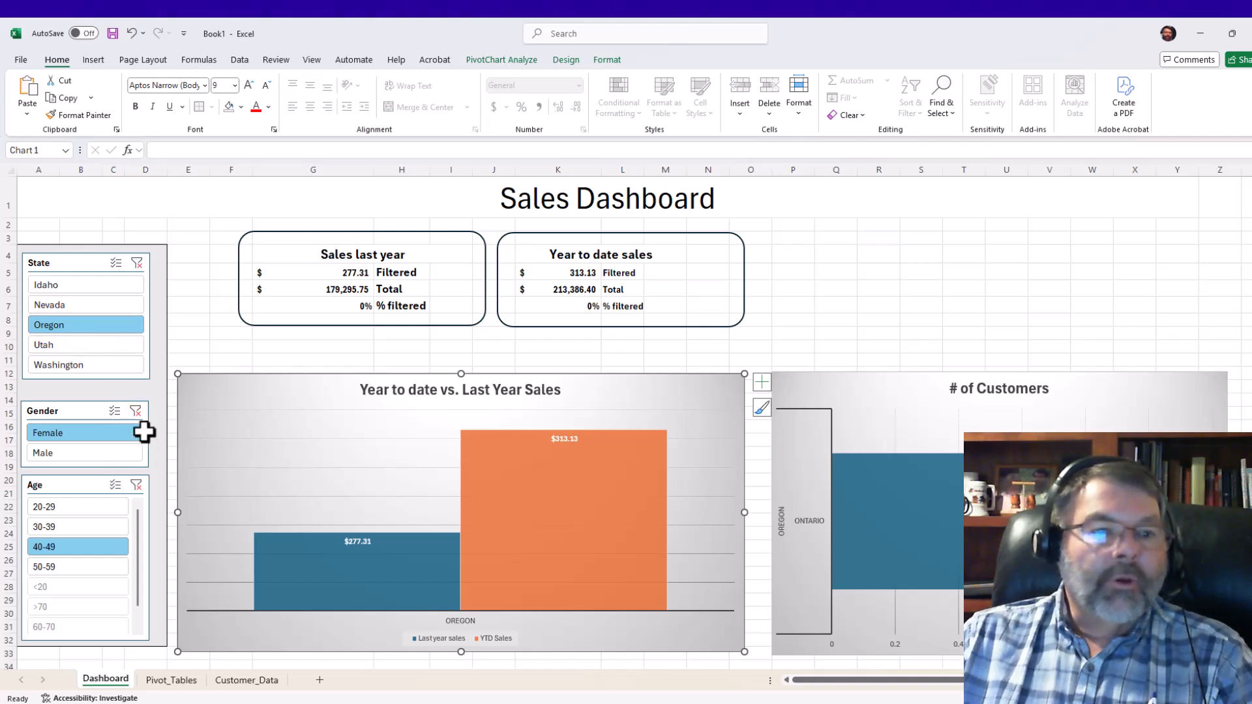
{"action": "left_click", "coordinate": [135, 411]}
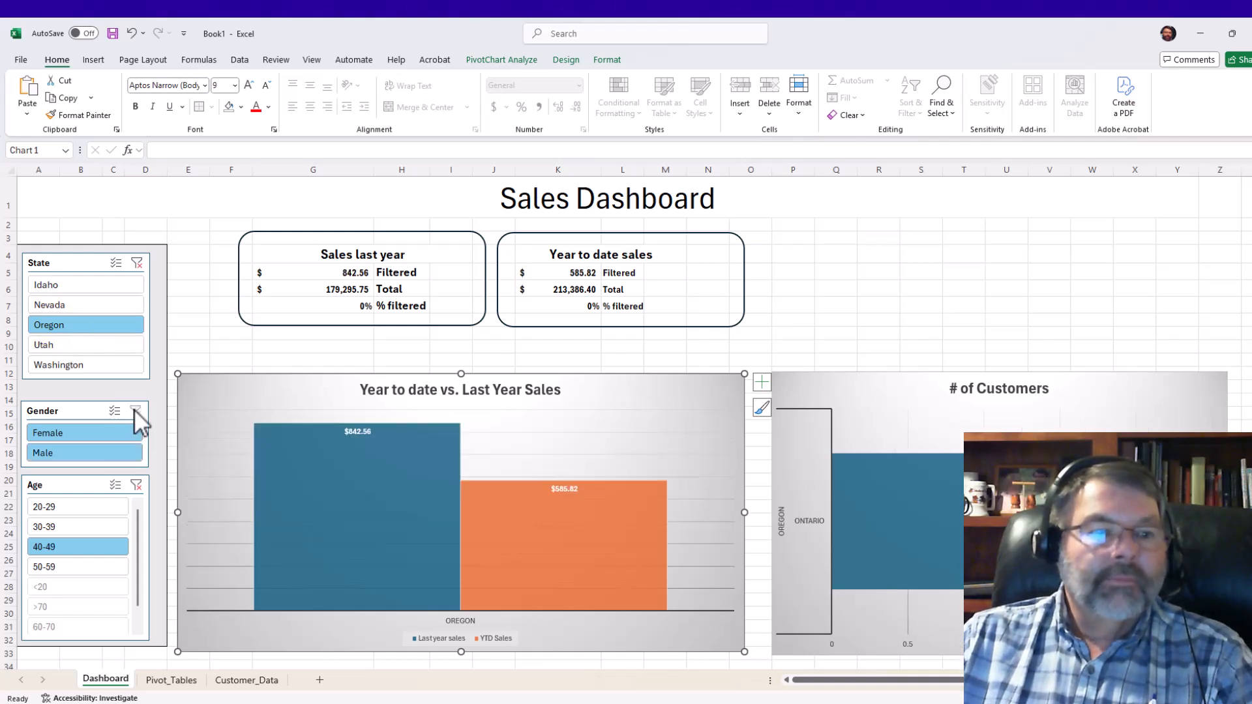
{"action": "left_click", "coordinate": [138, 487]}
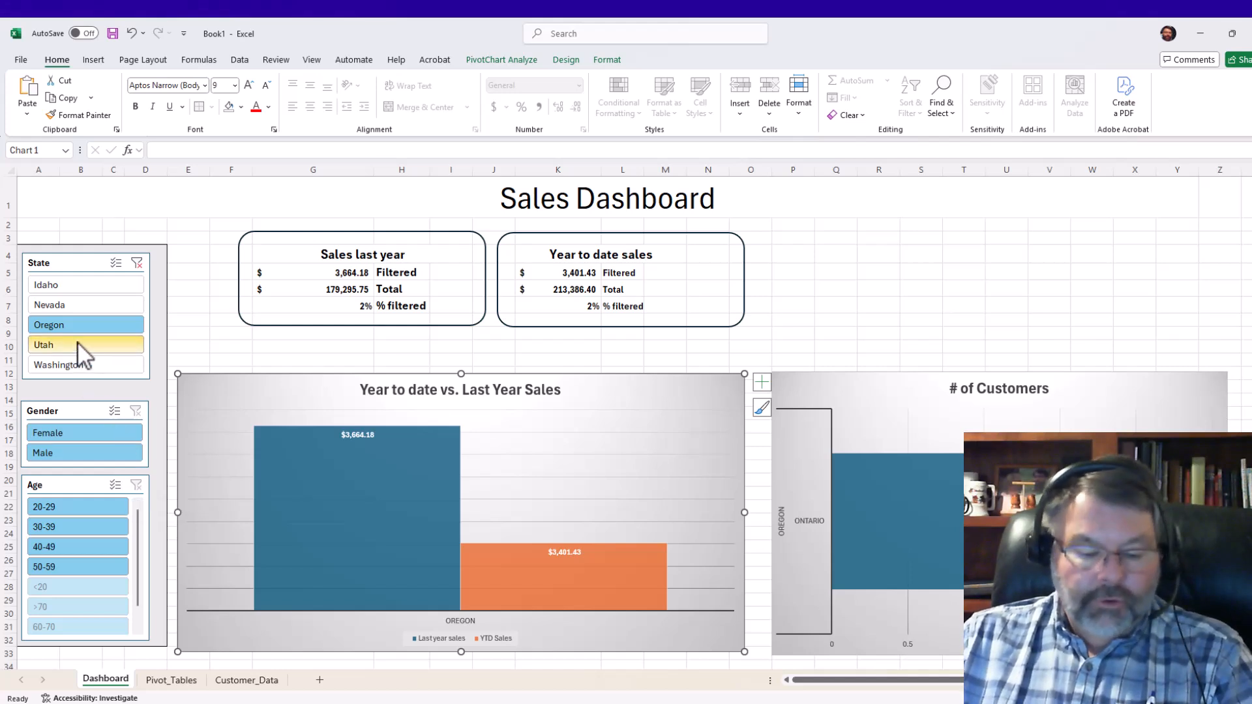
- Add Idaho to the State selection, and try Nevada alone and Idaho alone to compare the charts and summaries
{"action": "left_click", "coordinate": [65, 285], "text": "ctrl"}
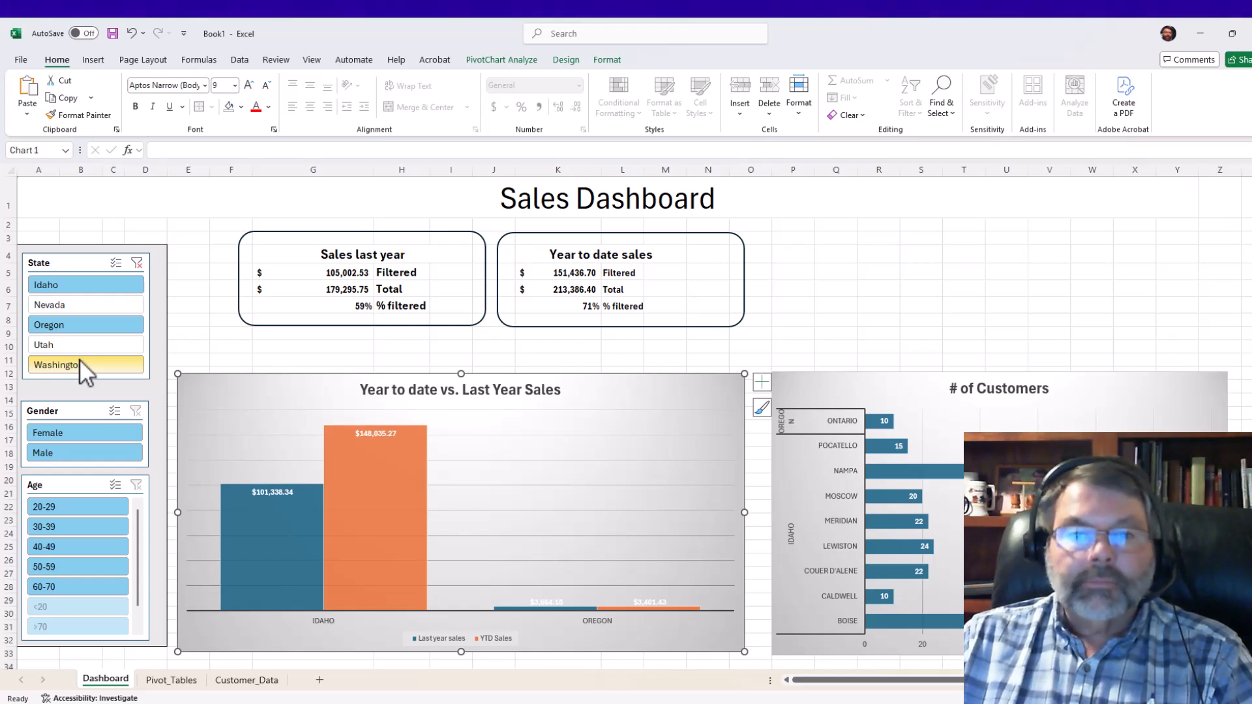
{"action": "left_click", "coordinate": [85, 304]}
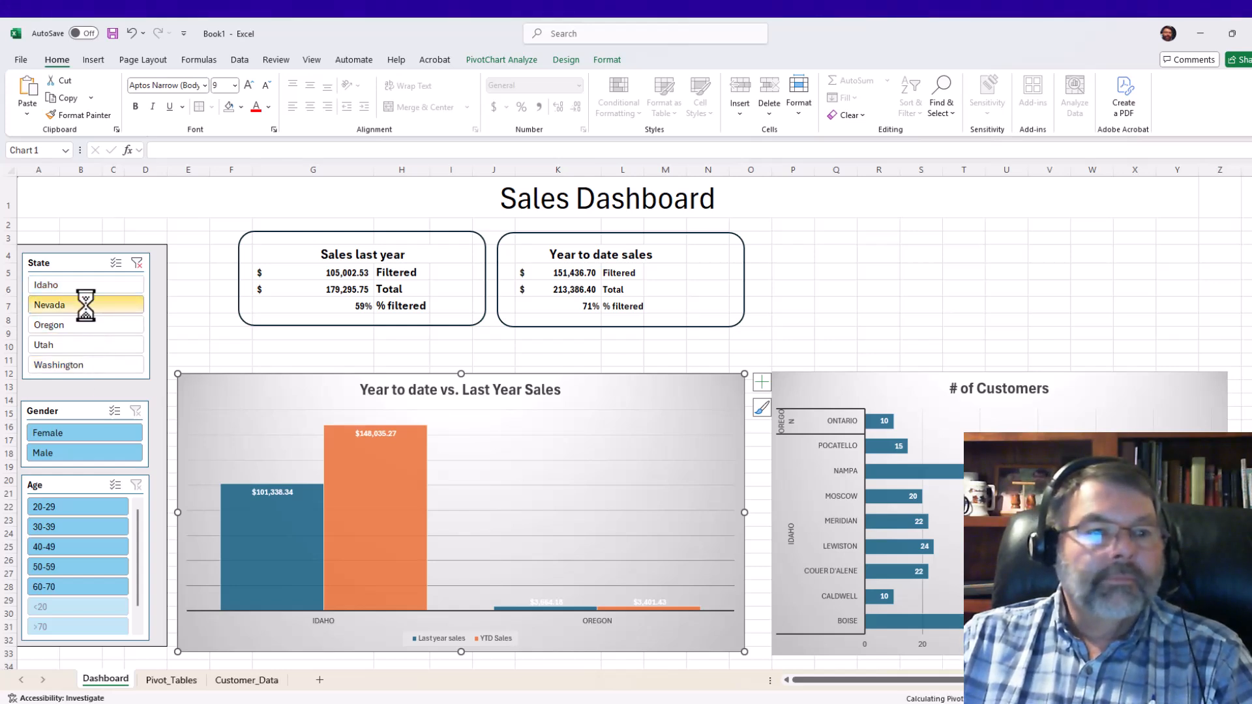
{"action": "left_click", "coordinate": [100, 282]}
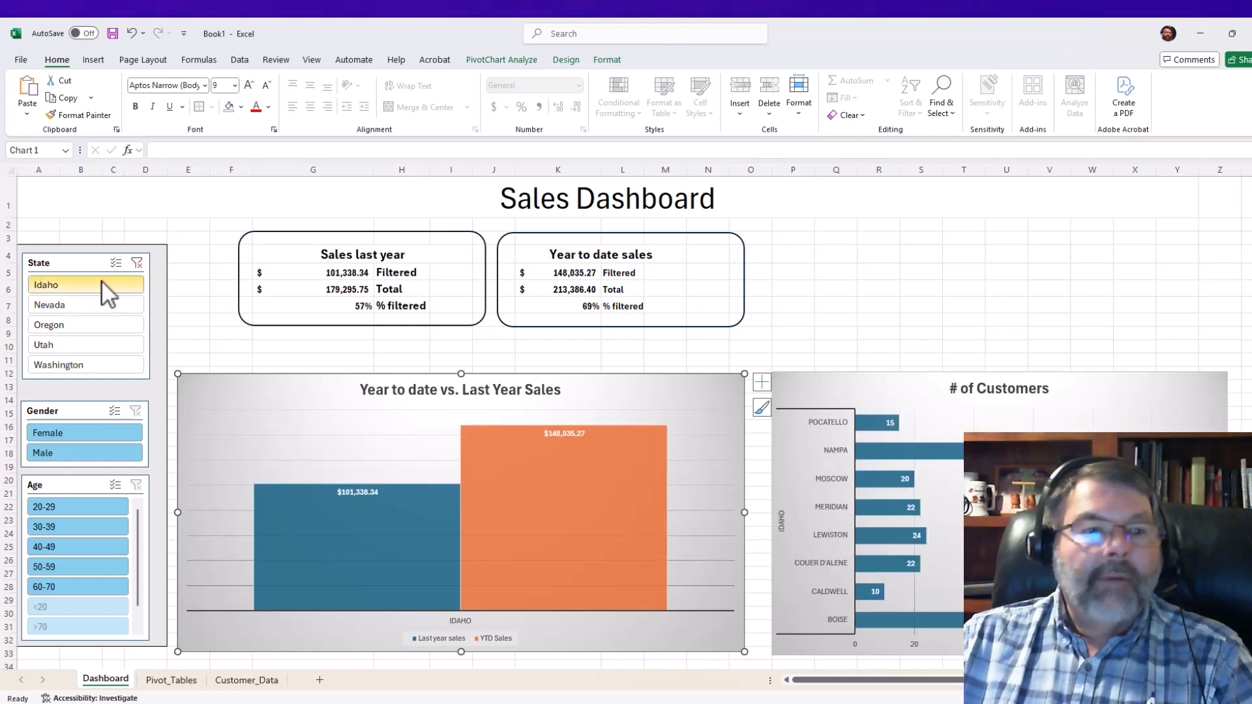